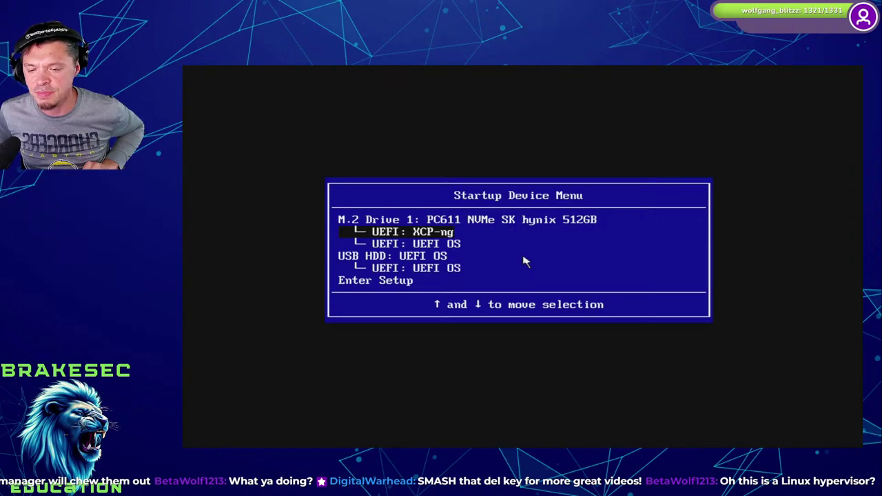
Step: Boot the USB HDD 'UEFI: UEFI OS' entry from the Lenovo Startup Device Menu
key("Down")
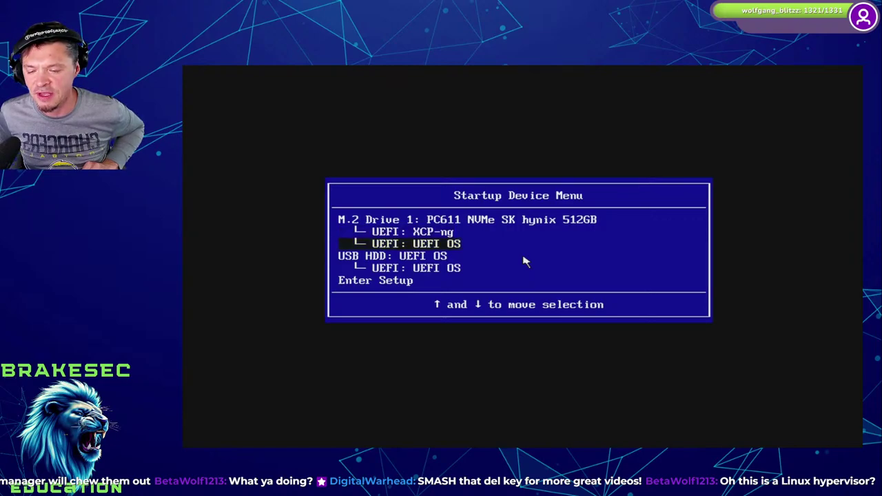
key("Down")
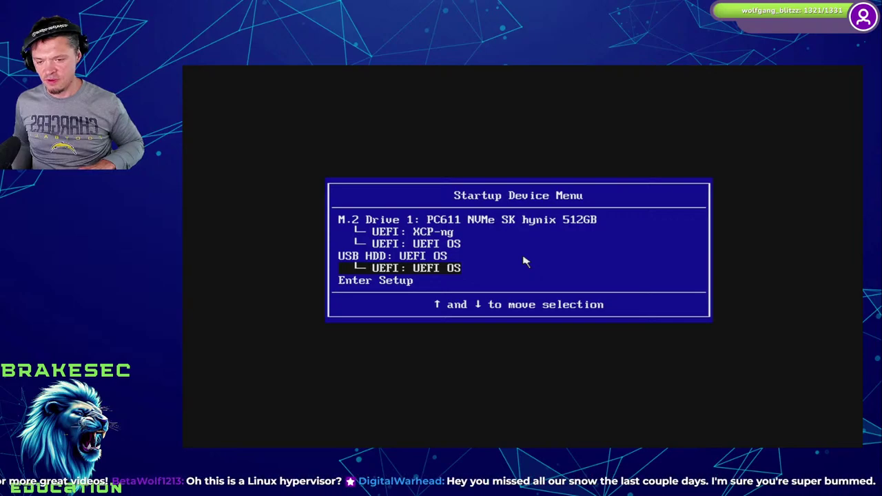
key("Return")
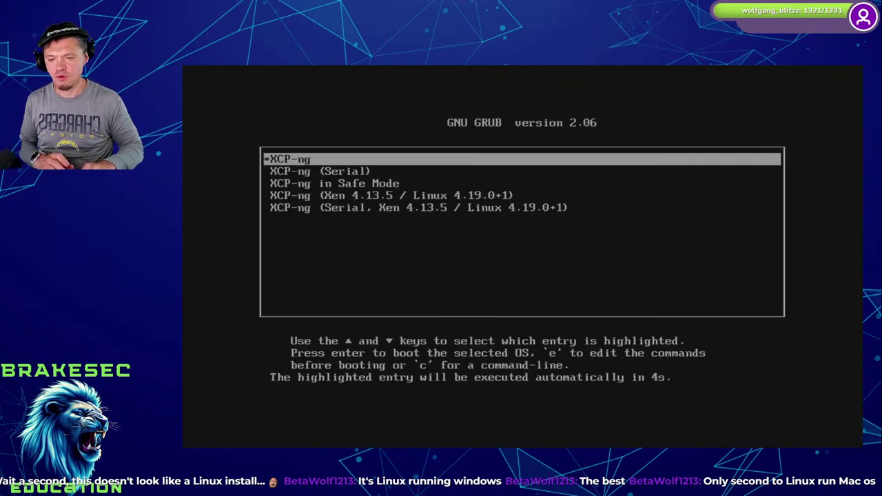
Step: Stop the GRUB countdown and boot the plain XCP-ng entry
key("Down")
key("Down")
key("Down")
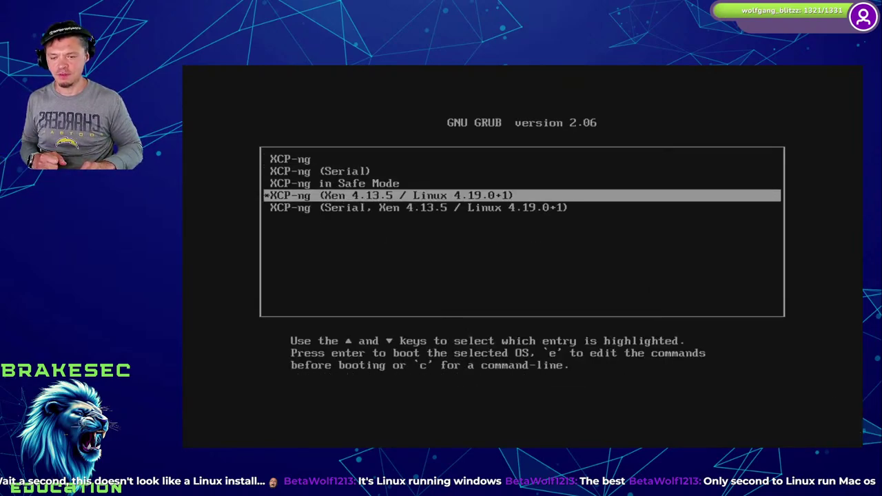
key("Up")
key("Up")
key("Up")
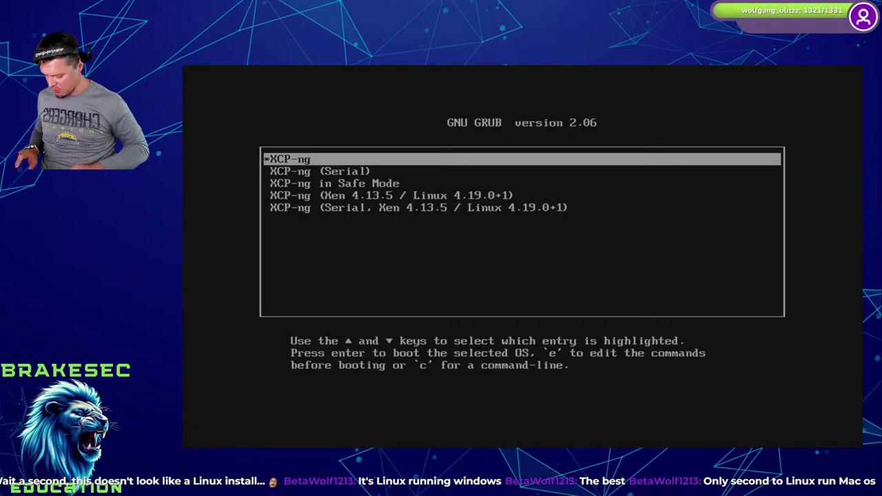
key("Return")
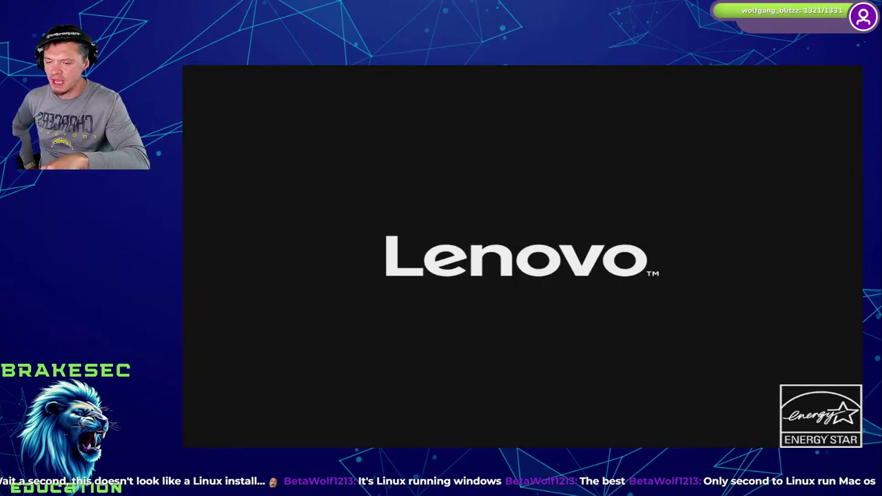
Step: During restart, boot from 'UEFI: SanDisk Cruzer Fit 1.26, Partition 1' via the F12 menu
key("F12")
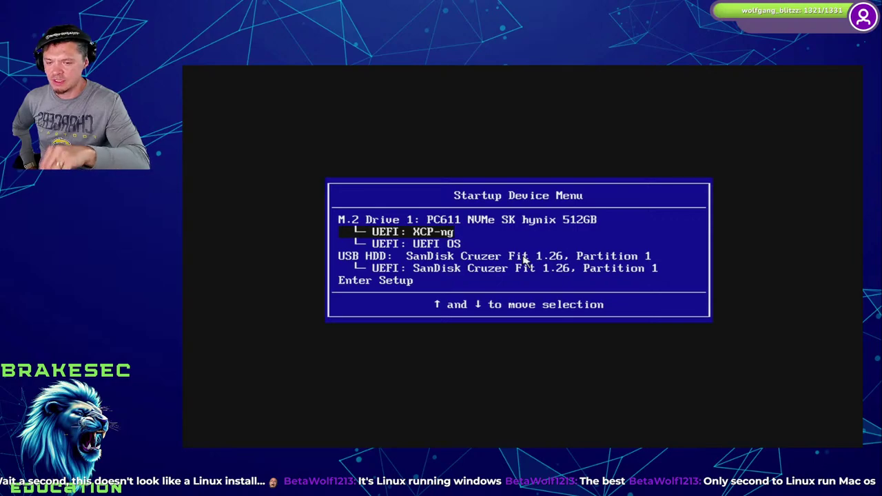
key("Down")
key("Down")
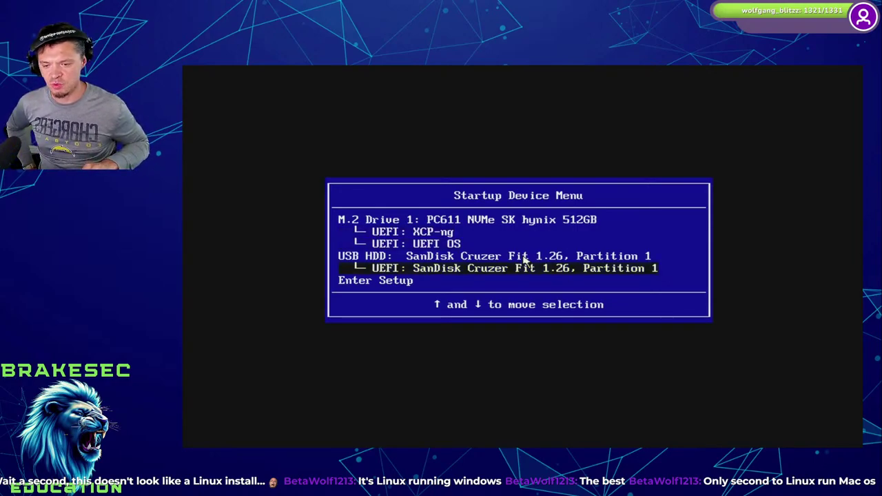
key("Return")
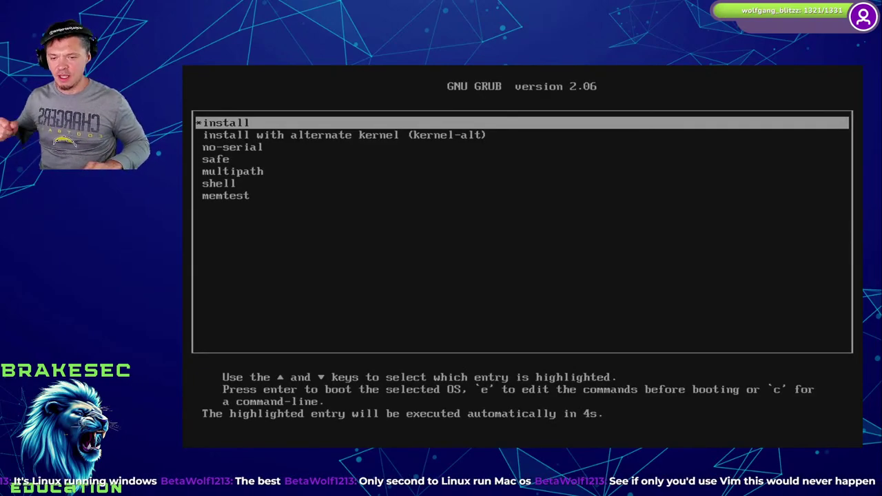
Step: Halt the GRUB countdown, browse the install options, and start the plain XCP-ng install entry
key("Down")
key("Down")
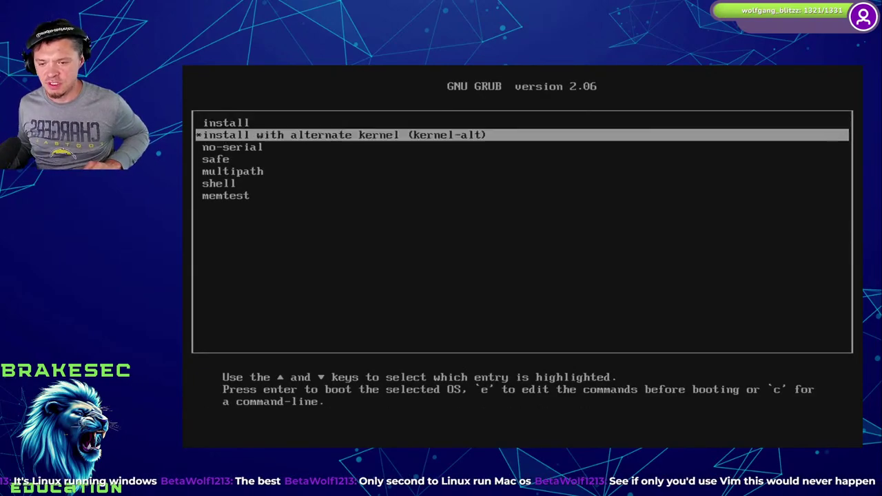
key("Up")
key("Up")
key("Up")
key("Down")
key("Down")
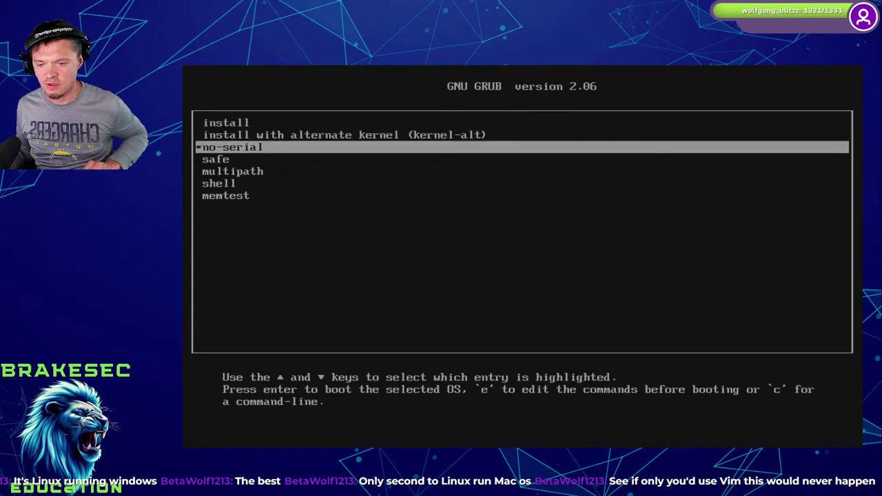
key("Down")
key("Down")
key("Down")
key("Down")
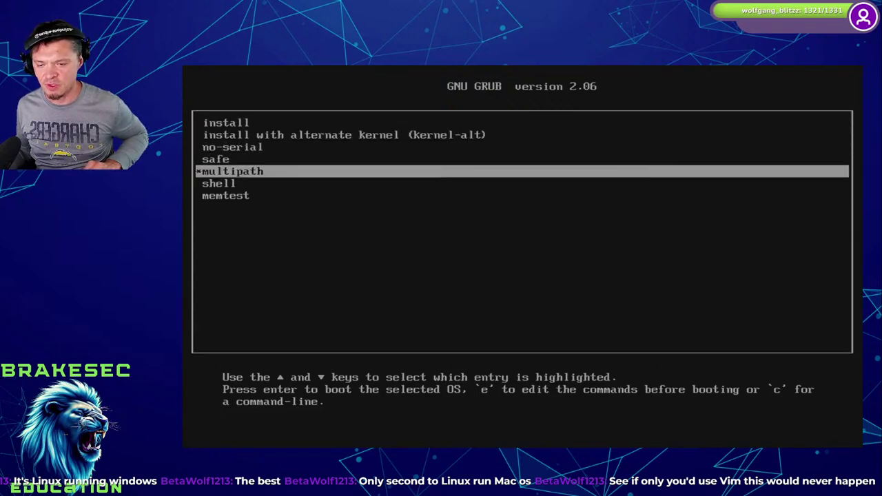
key("Up")
key("Up")
key("Up")
key("Up")
key("Up")
key("Up")
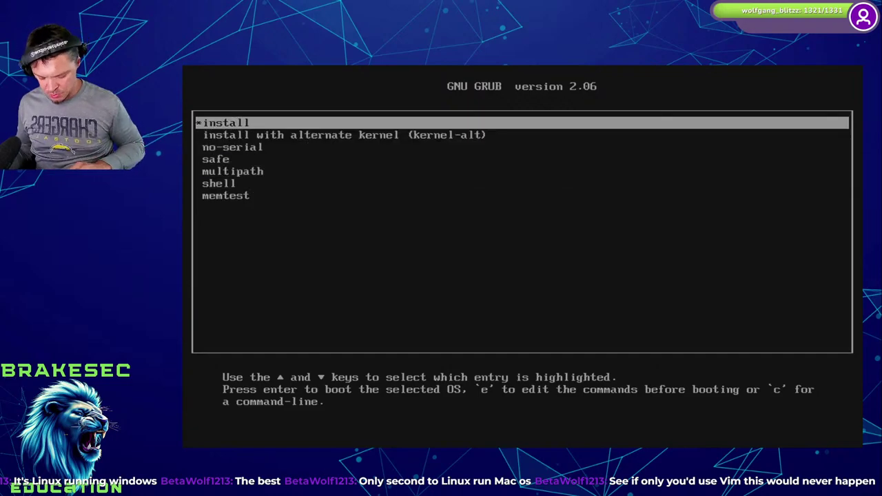
key("Return")
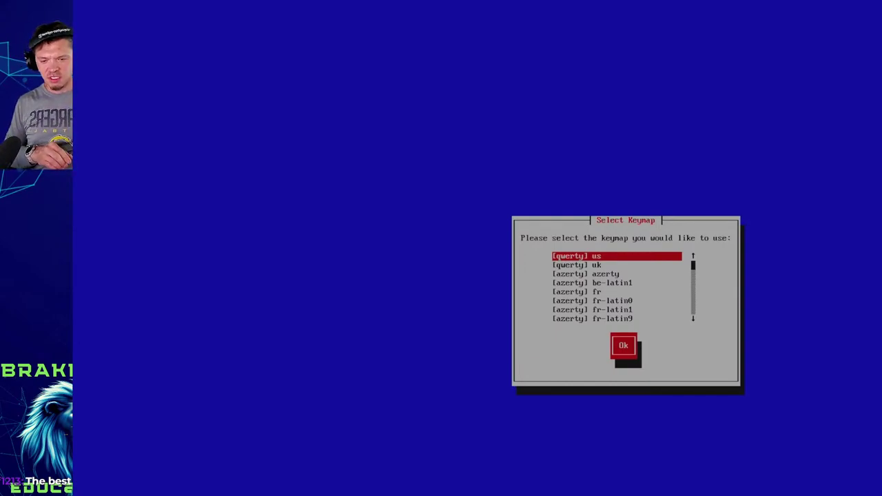
Step: Confirm the [qwerty] us keymap in Select Keymap
key("Down")
key("Up")
key("Tab")
key("Return")
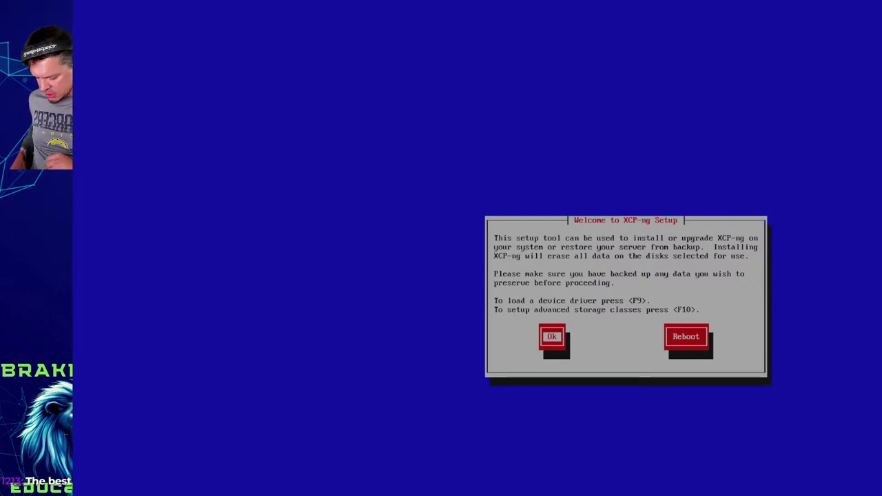
Step: Confirm Ok on the Welcome to XCP-ng Setup screen, then Accept the EUA
key("Return")
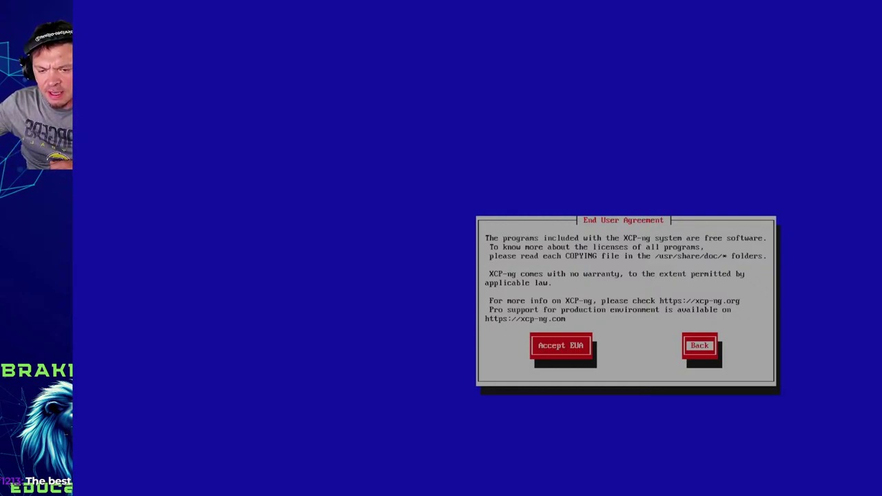
key("Left")
key("Return")
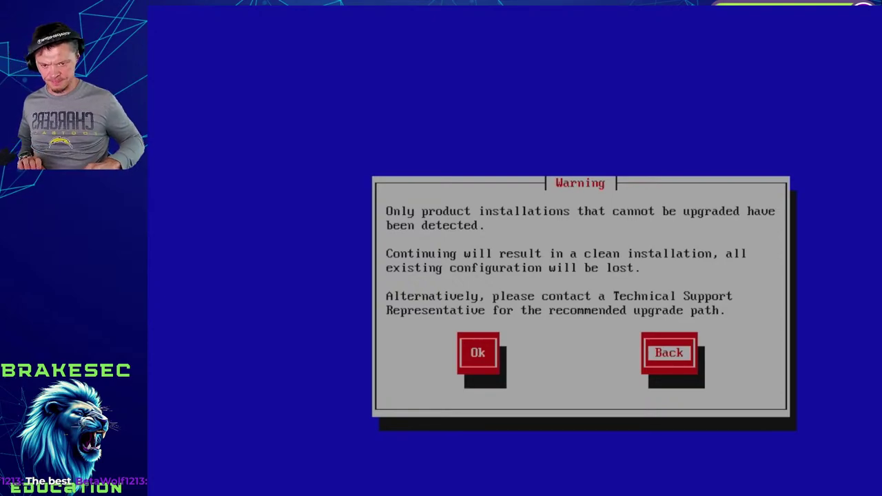
Step: Acknowledge the Warning and proceed with a clean installation
key("Tab")
key("Tab")
key("Tab")
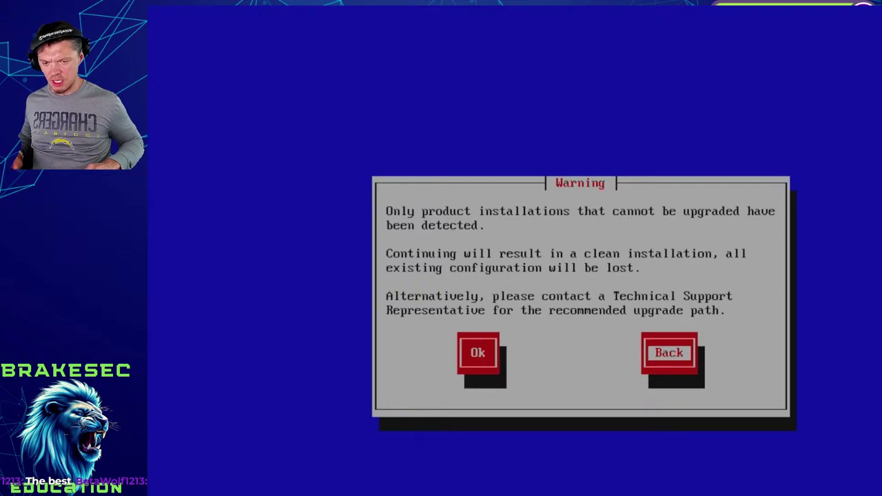
key("Return")
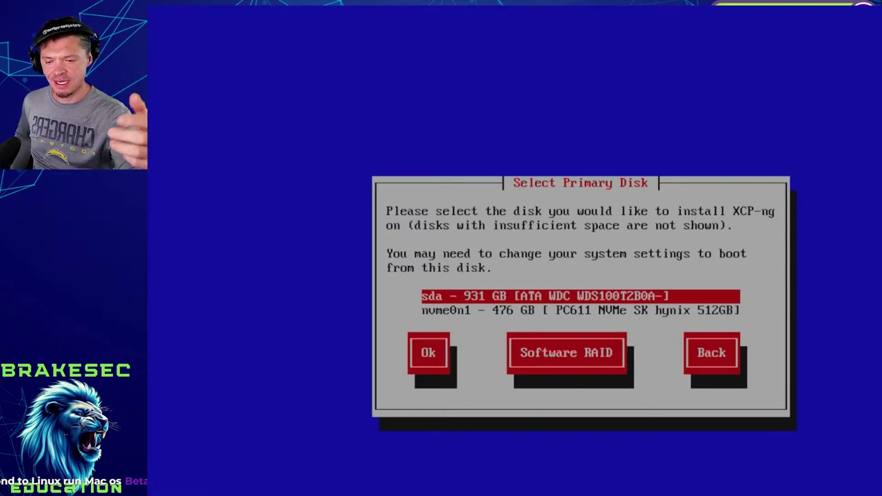
Step: Choose the 476 GB nvme0n1 drive as the primary disk
key("Down")
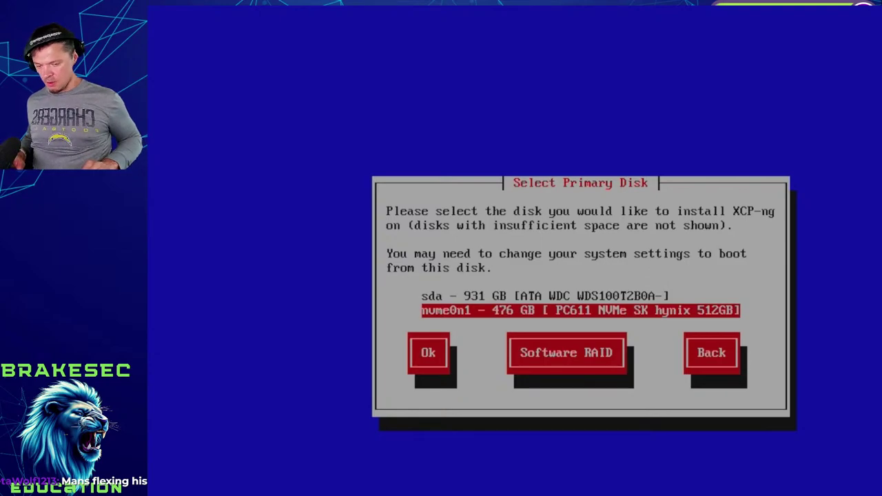
key("Tab")
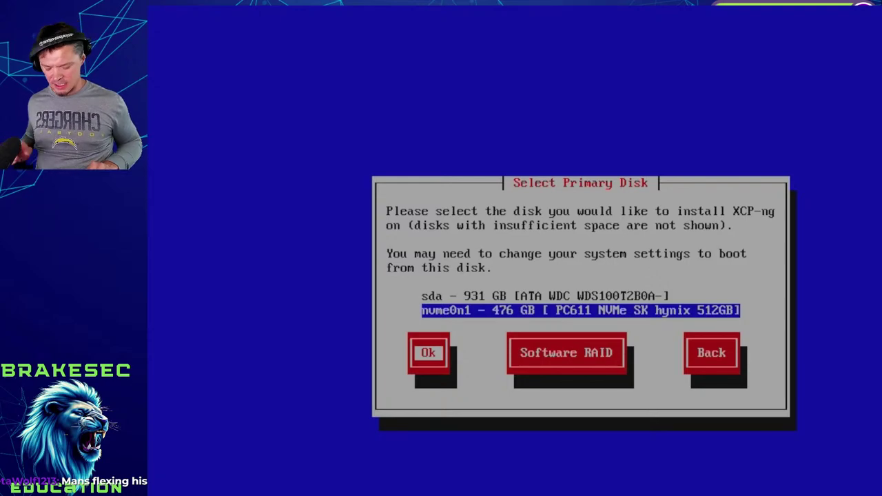
key("Return")
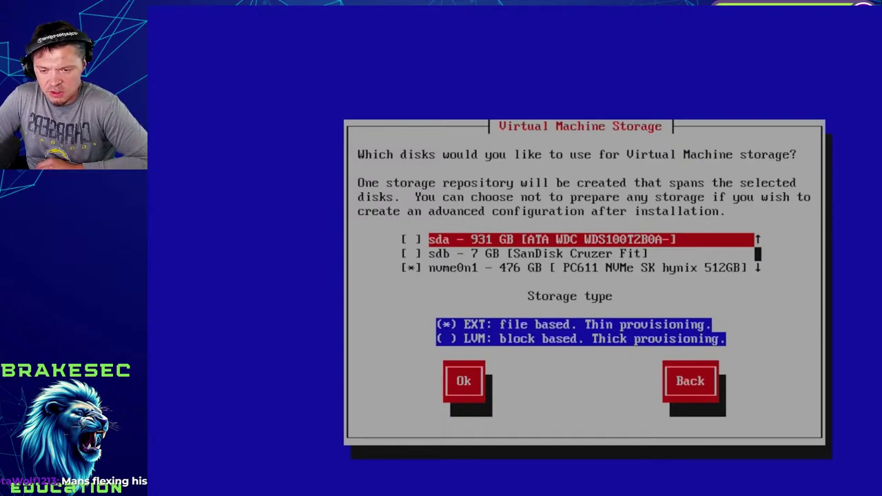
Step: Check the sda and nvme0n1 disks for VM storage, keep EXT thin provisioning, and confirm
key("space")
key("Down")
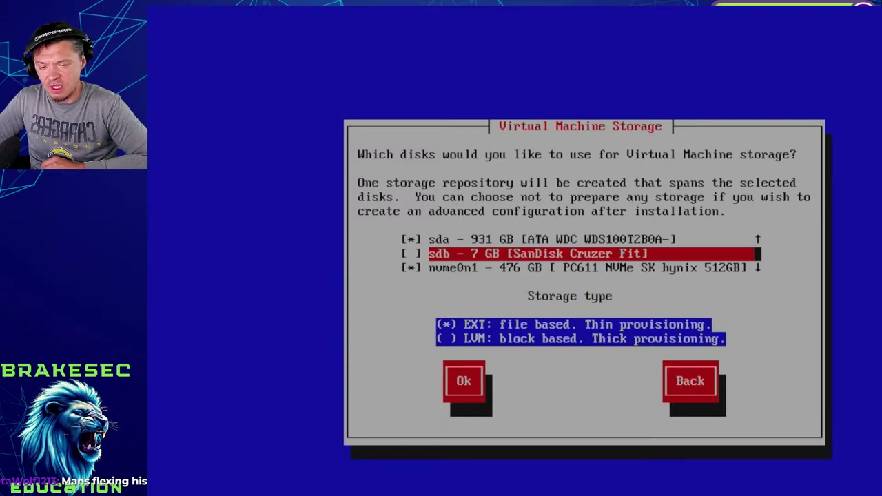
key("Down")
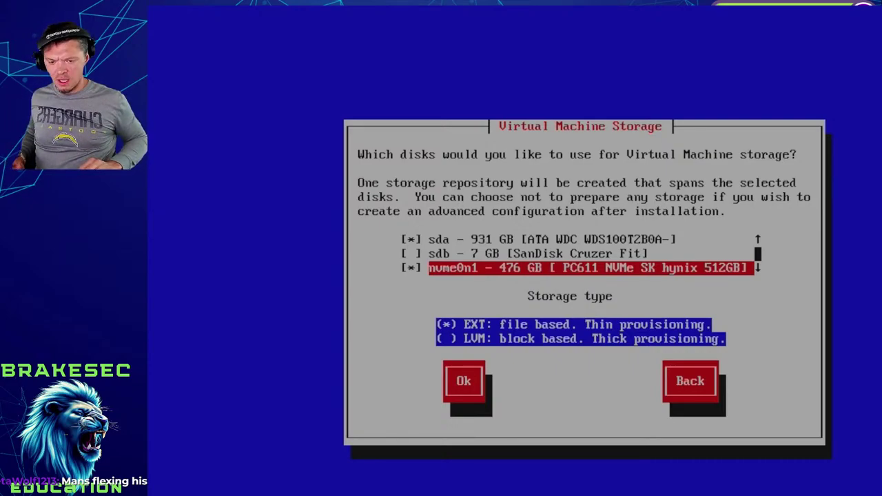
key("Tab")
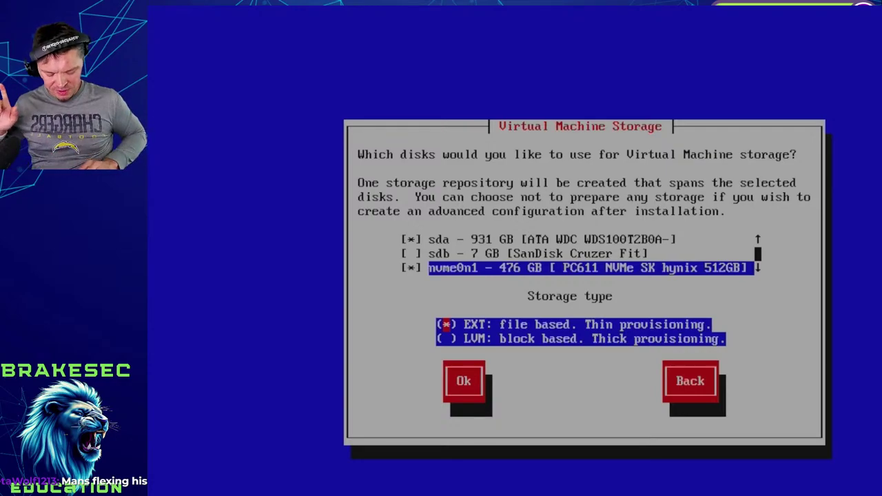
key("Down")
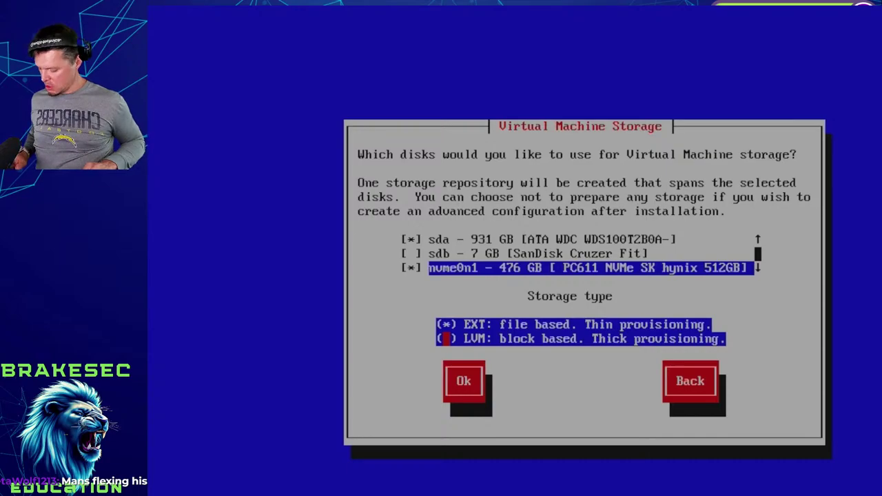
key("Tab")
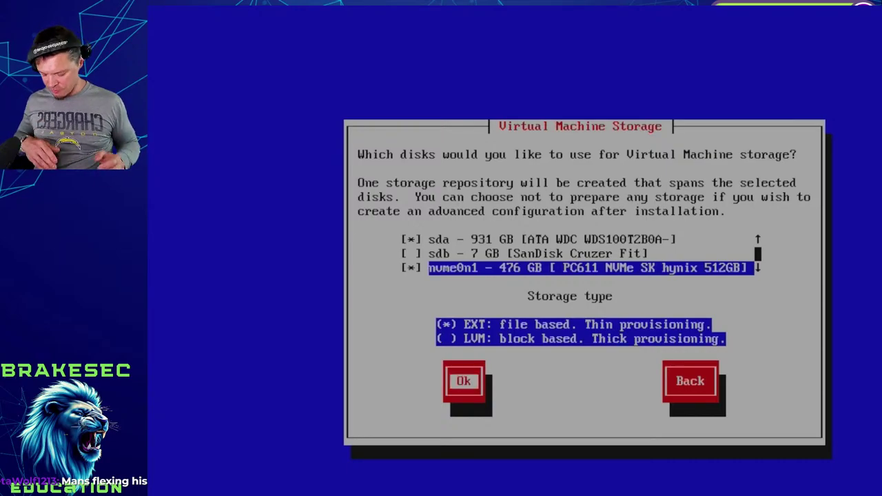
key("Return")
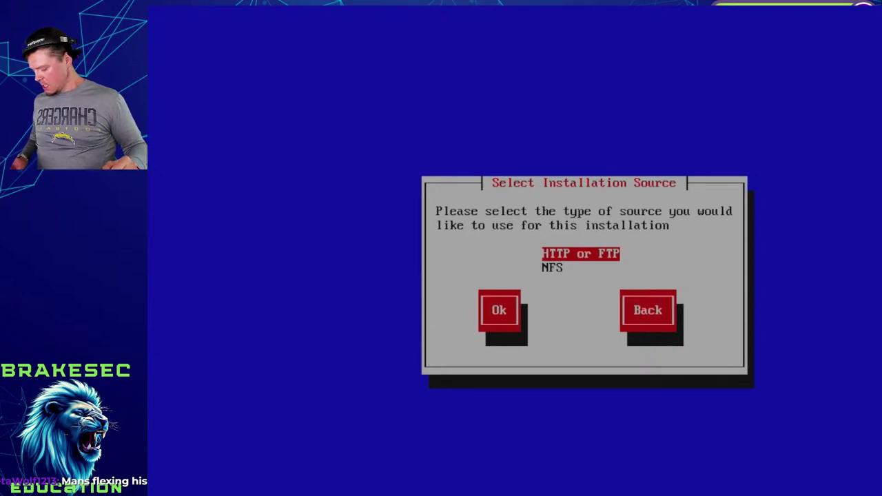
Step: Confirm HTTP or FTP as the installation source and set eth0 addressing to IPv4
key("Tab")
key("Return")
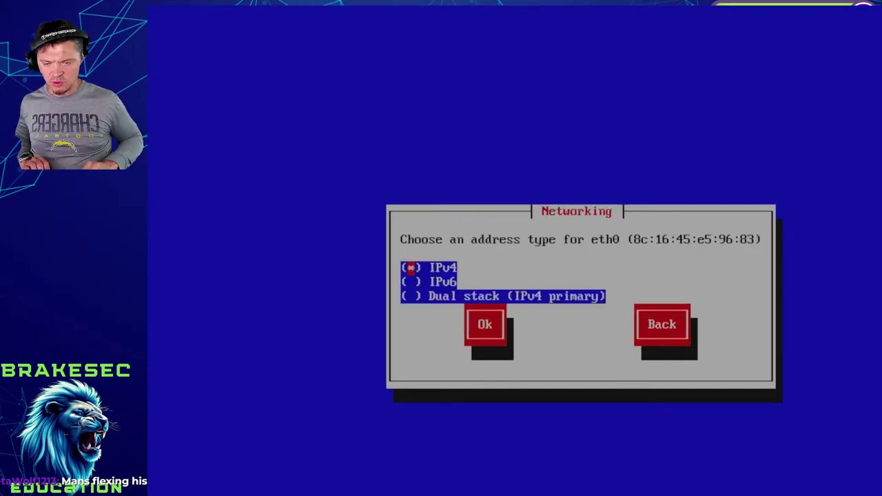
key("Down")
key("Down")
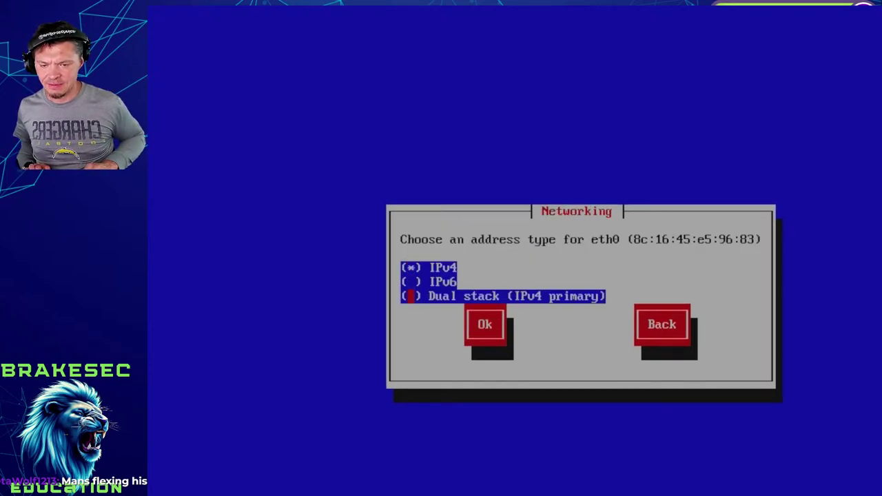
key("space")
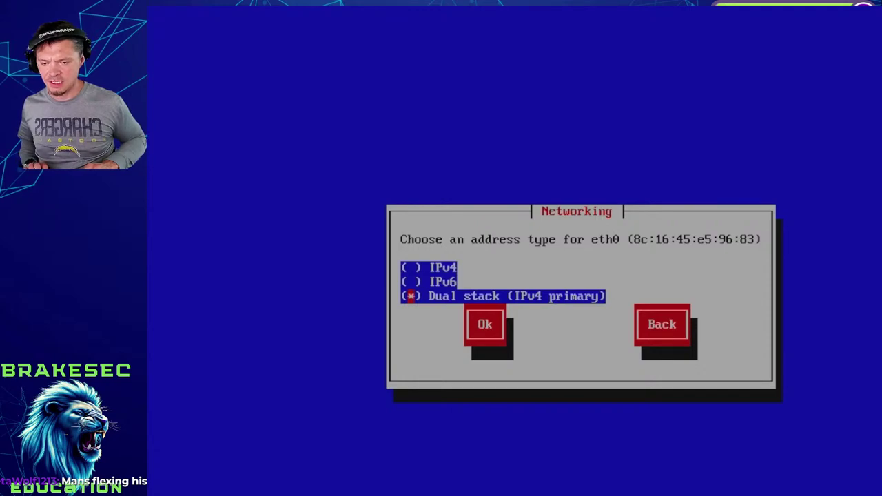
key("Up")
key("Up")
key("space")
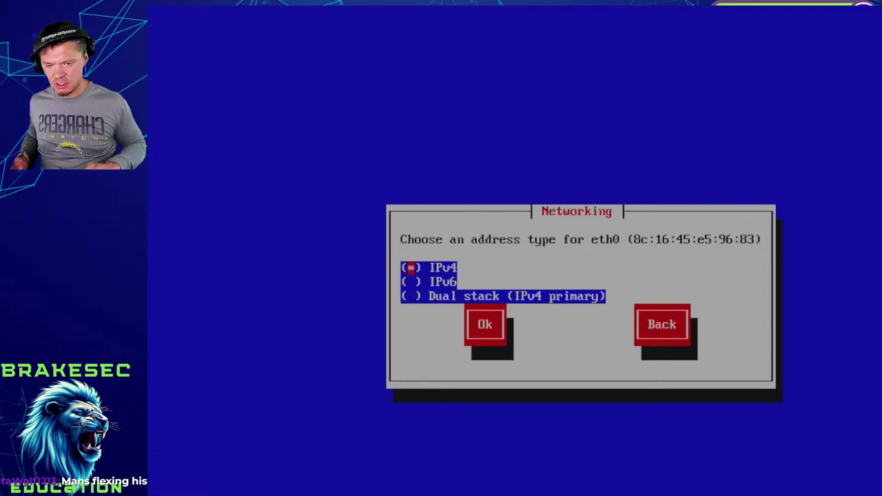
key("Down")
key("Down")
key("Tab")
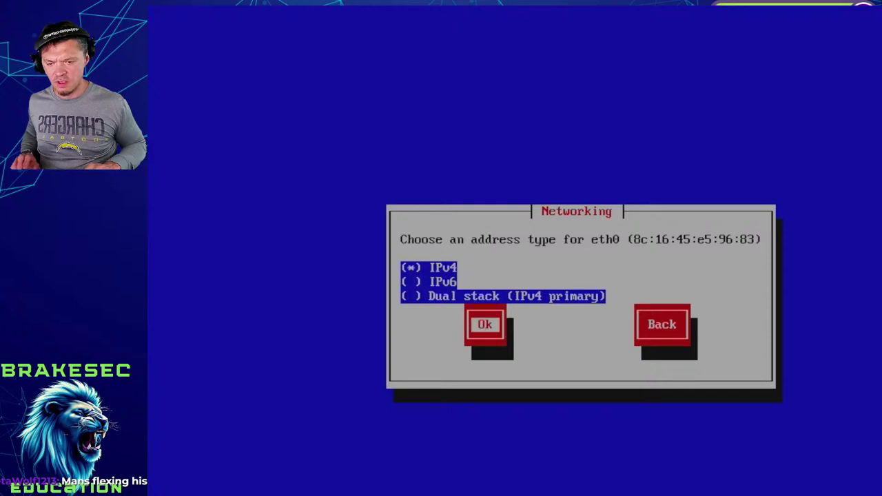
key("Return")
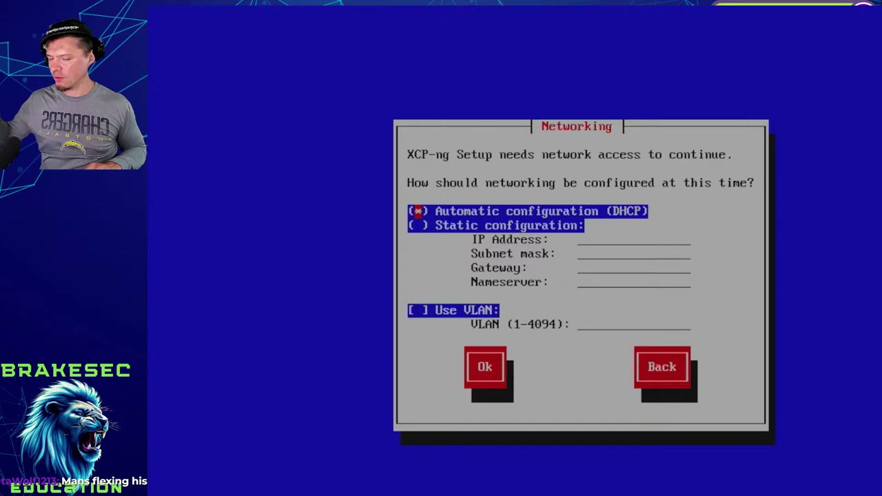
Step: Keep Automatic configuration (DHCP) for networking and confirm it
key("Down")
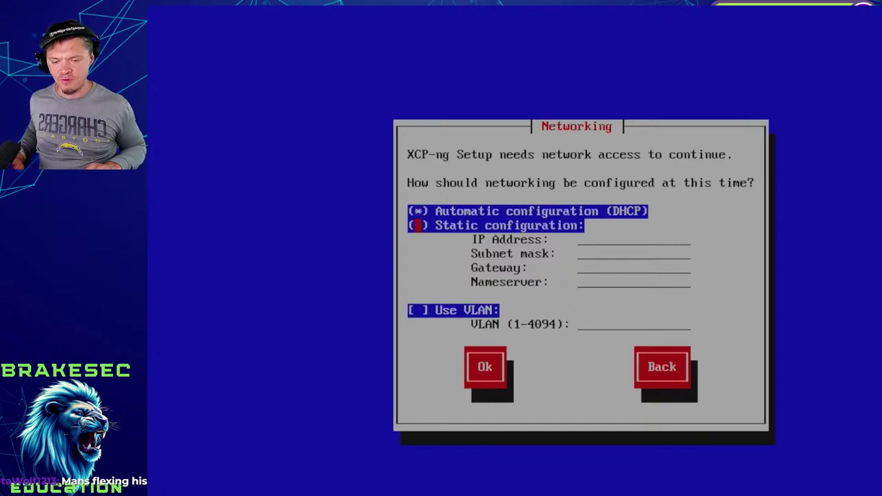
key("Down")
key("Down")
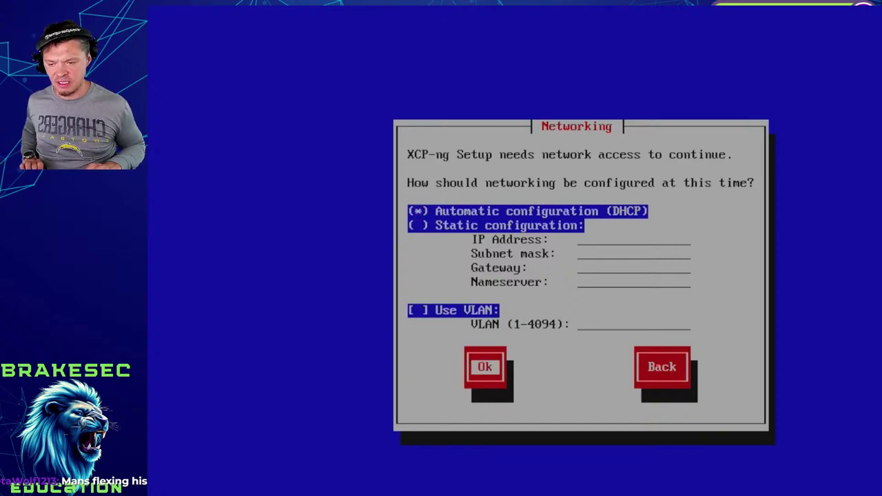
key("Return")
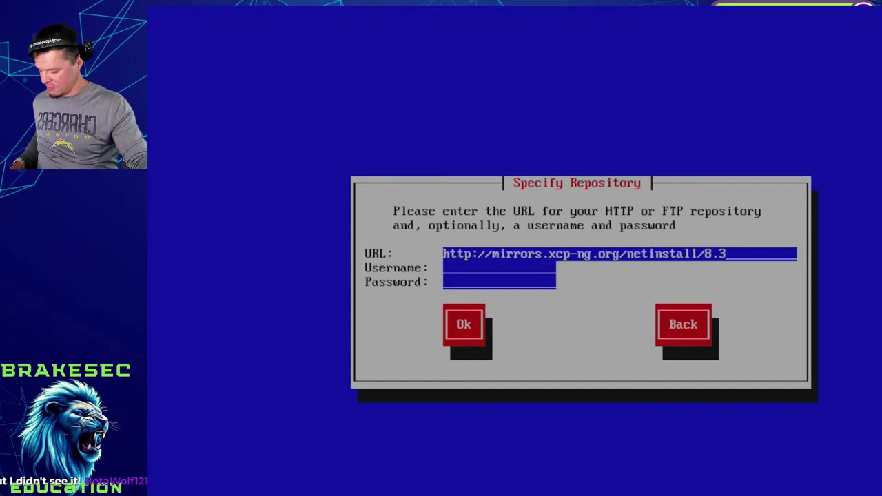
Step: Accept the default netinstall mirror repository URL
key("Tab")
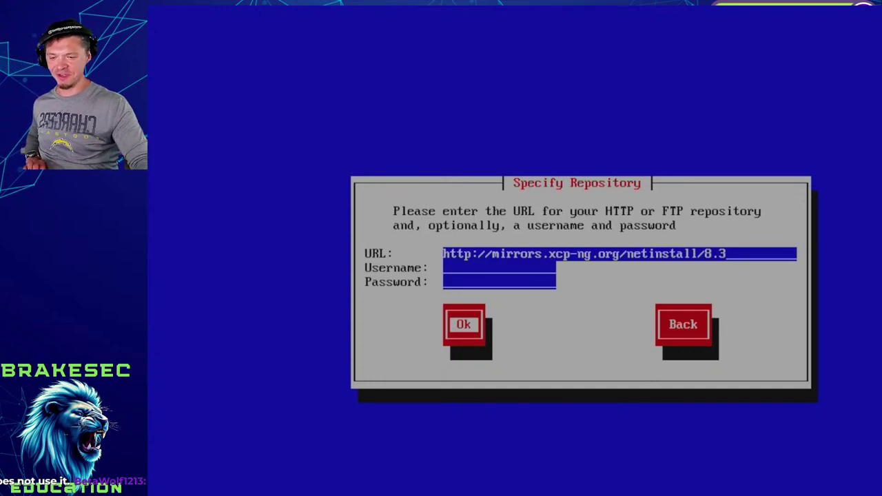
key("Return")
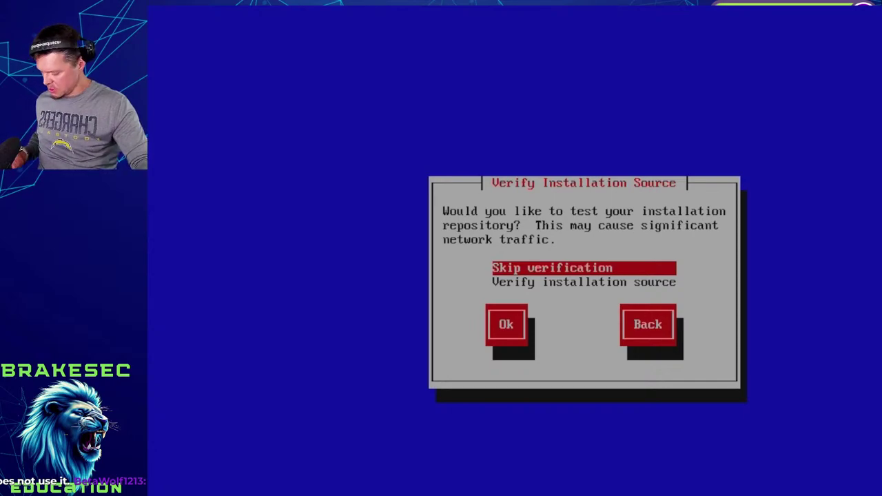
Step: Skip installation source verification and set and confirm the root account password
key("Tab")
key("Return")
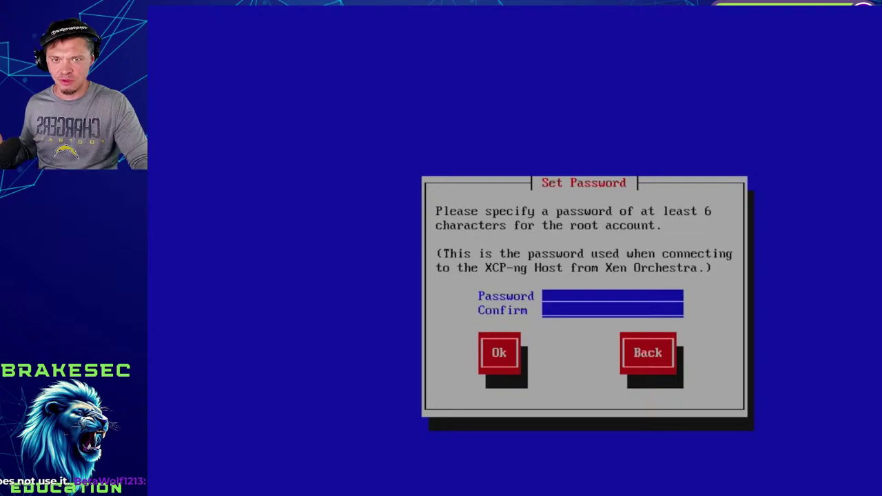
type("*******")
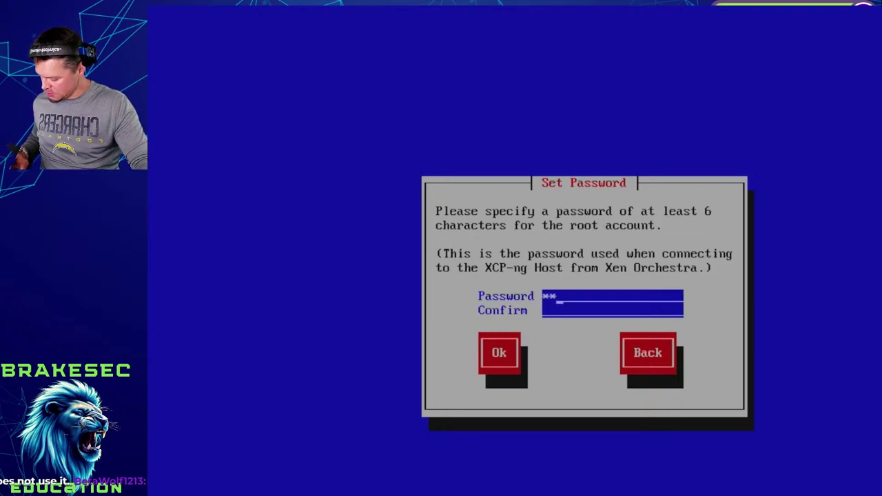
type("*")
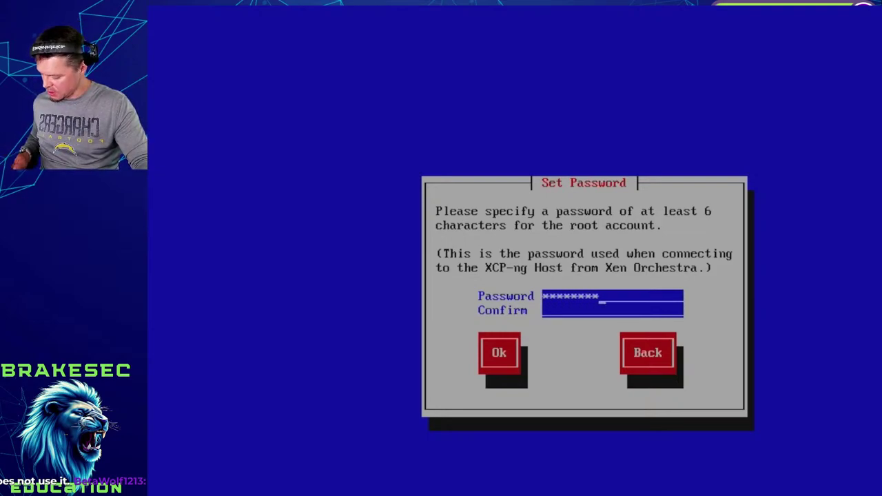
type("*********")
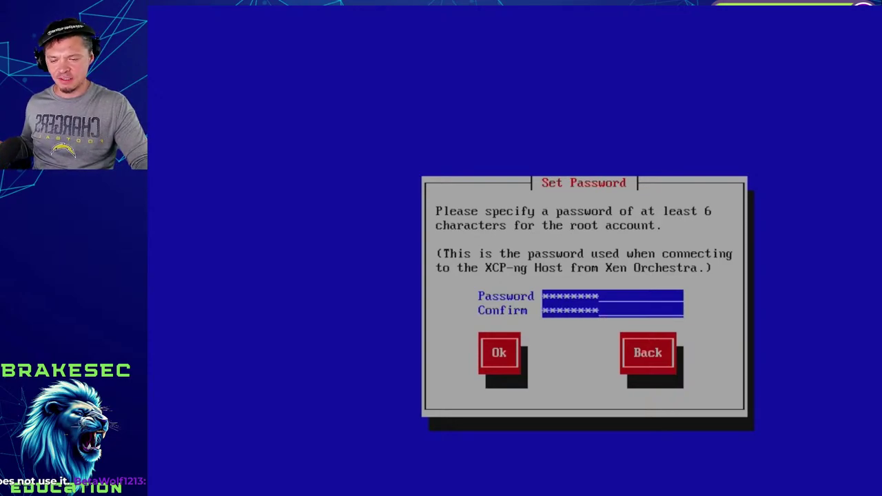
key("Tab")
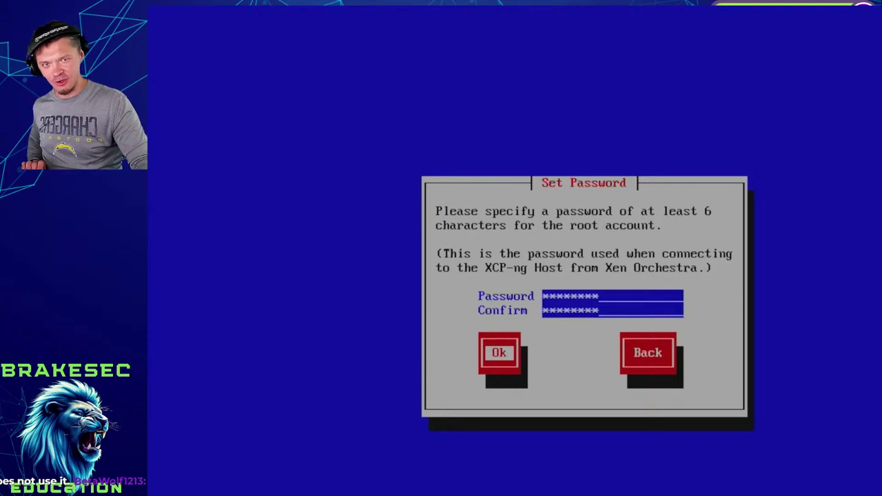
key("Return")
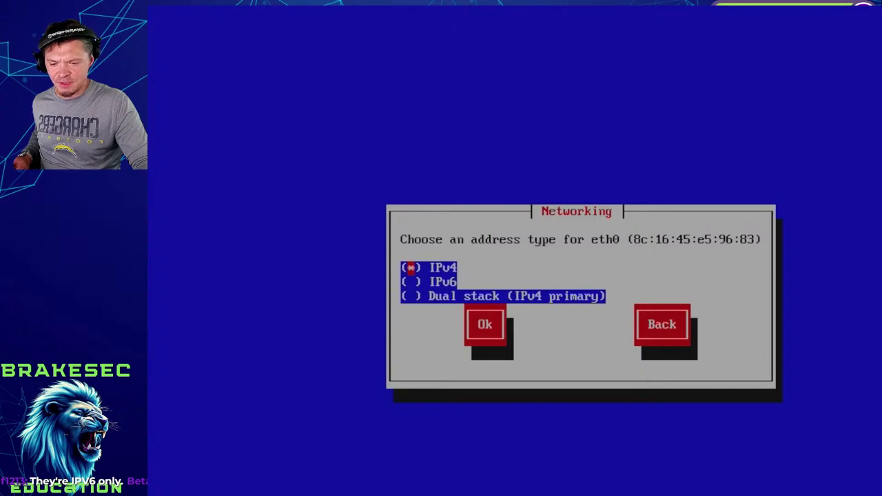
Step: Use IPv4 with automatic DHCP configuration and no VLAN for the management interface
key("Down")
key("Down")
key("Down")
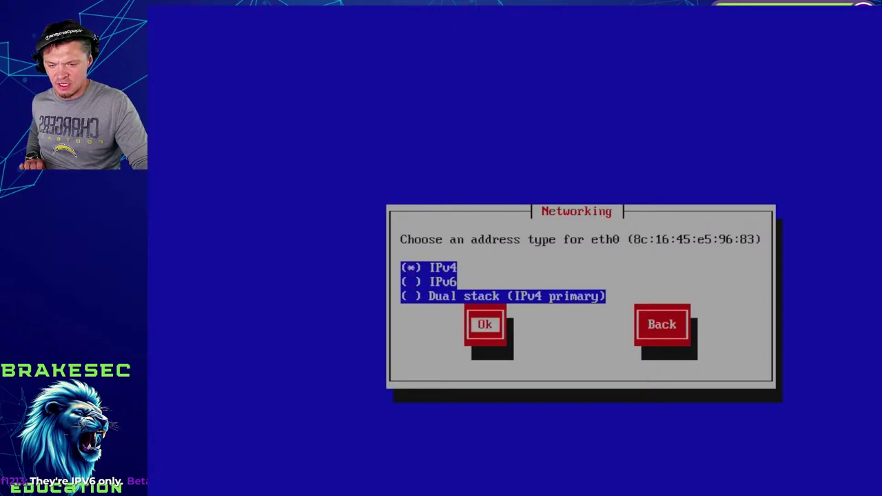
key("Return")
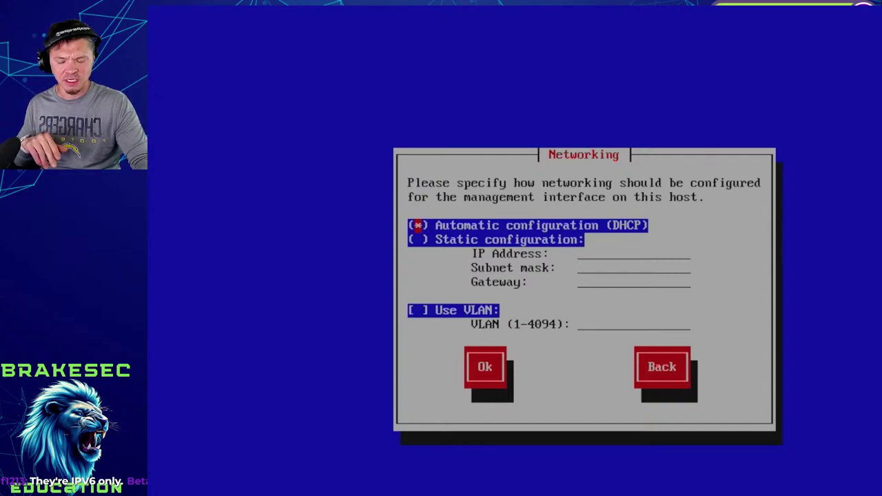
key("Down")
key("Down")
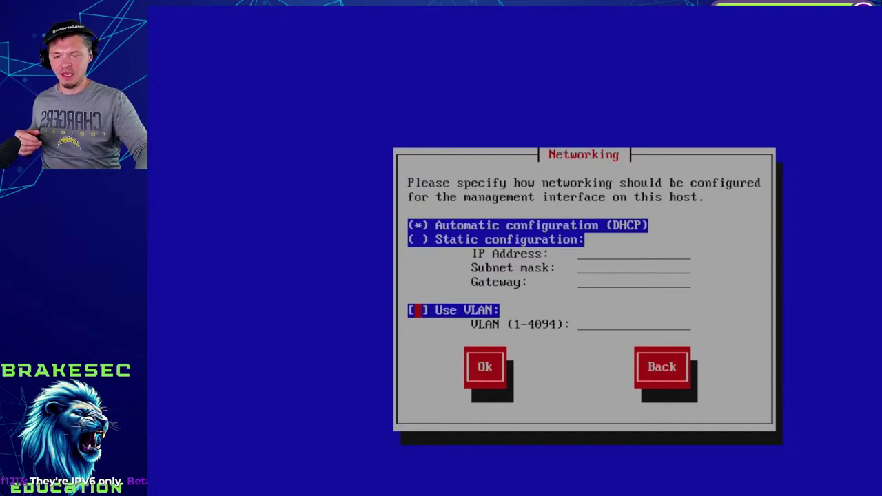
key("Tab")
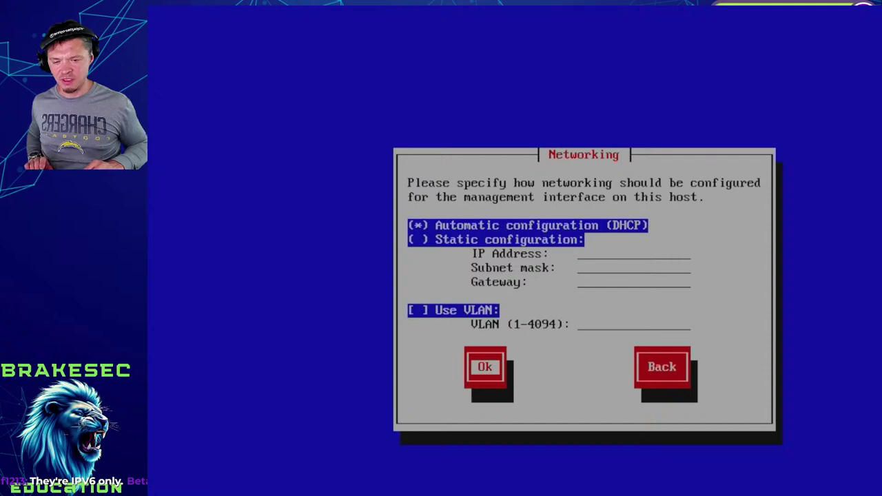
key("Return")
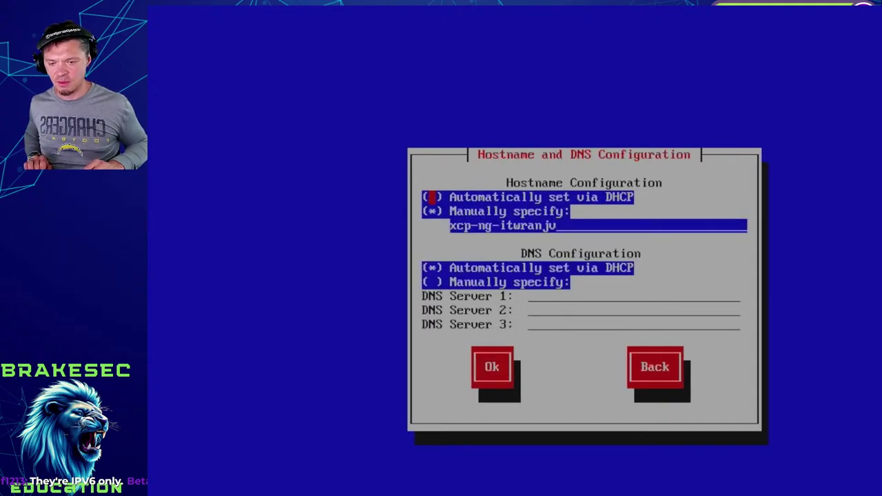
Step: Manually set the hostname to mothership-xcp, replacing the default xcp-ng-itwranj
key("space")
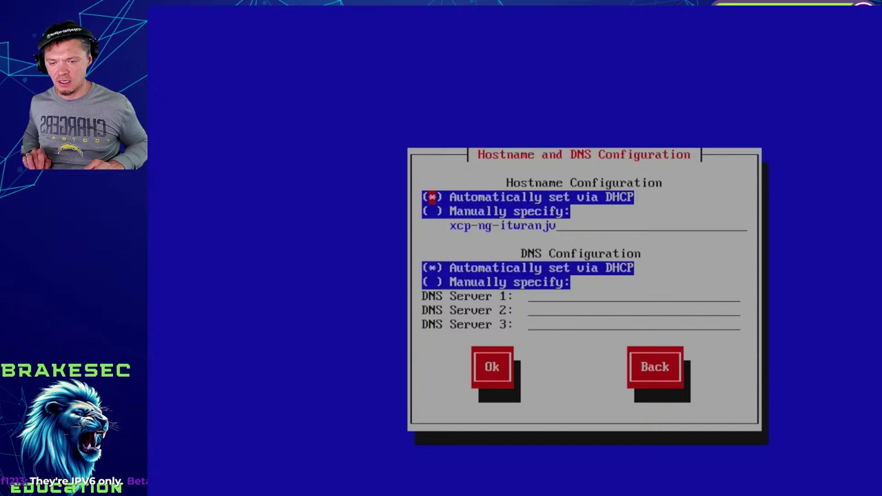
key("Down")
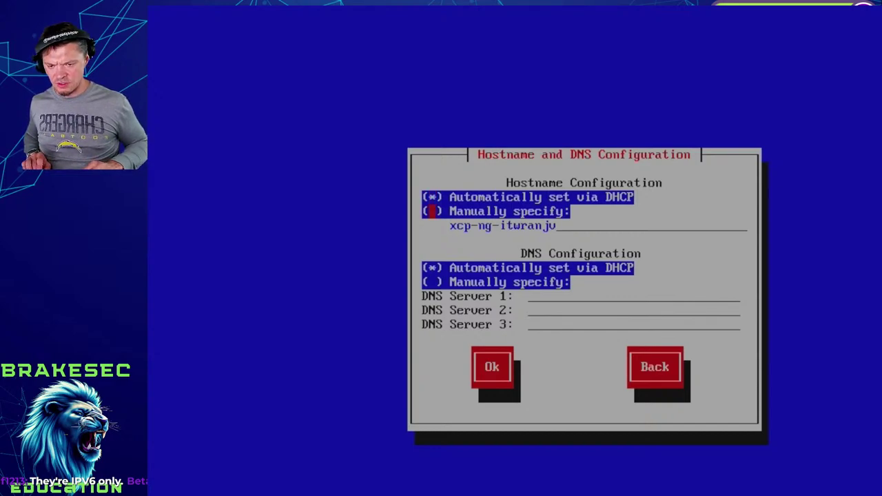
key("space")
key("Up")
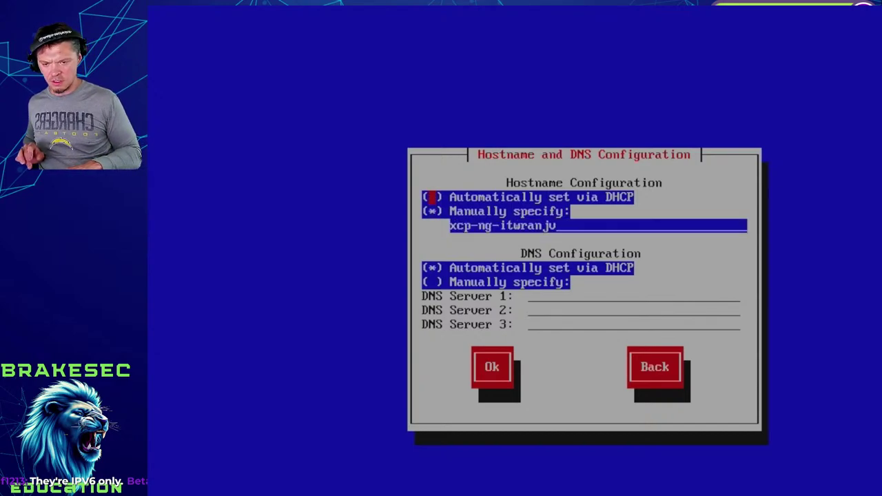
key("Down")
key("Up")
key("Down")
key("Down")
key("BackSpace")
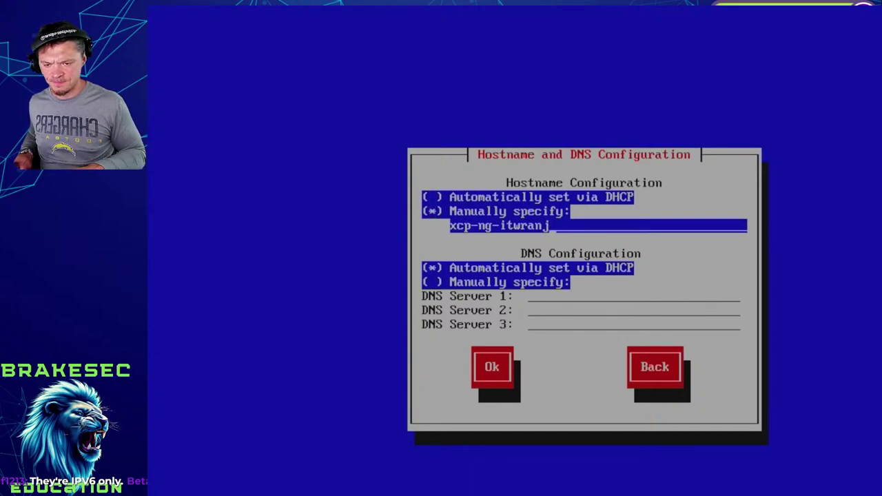
key("BackSpace")
key("BackSpace")
key("BackSpace")
key("BackSpace")
key("BackSpace")
key("BackSpace")
key("BackSpace")
key("BackSpace")
key("BackSpace")
key("BackSpace")
key("BackSpace")
key("BackSpace")
key("BackSpace")
key("BackSpace")
type("mothership-")
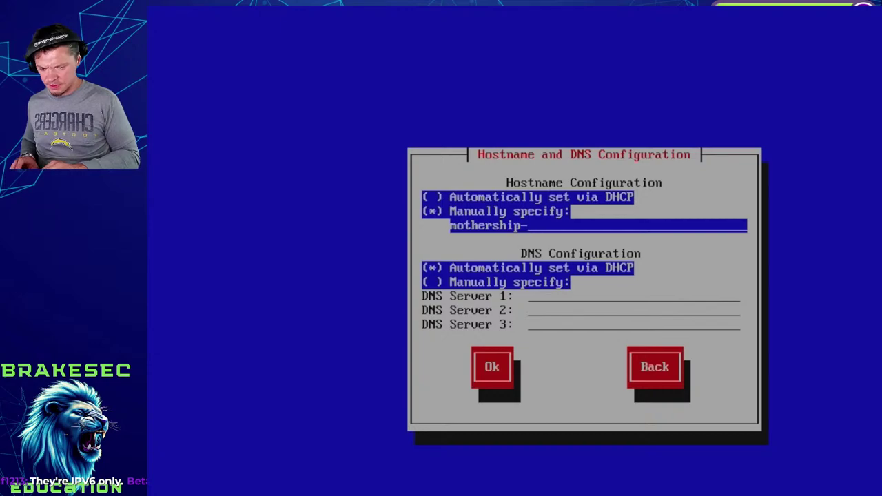
type("xcp")
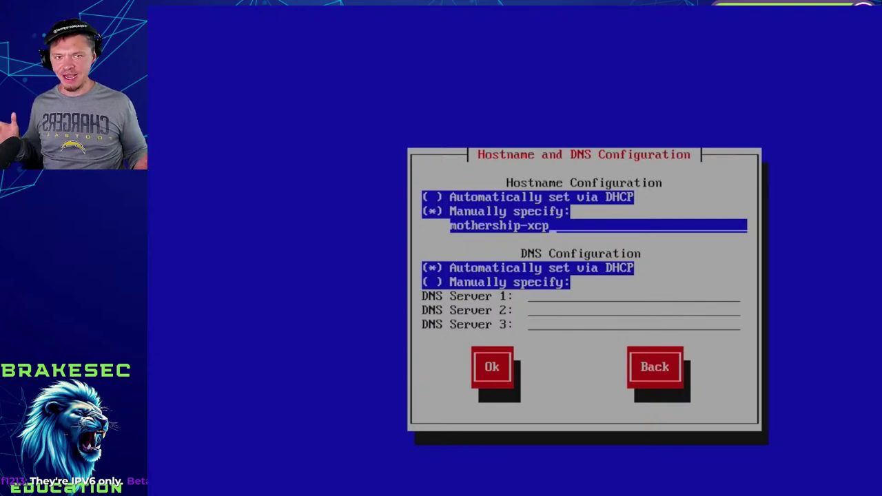
Step: Keep DNS automatically set via DHCP and confirm the hostname and DNS settings
key("Tab")
key("Tab")
key("Tab")
key("Tab")
key("Tab")
key("Tab")
key("Tab")
key("Tab")
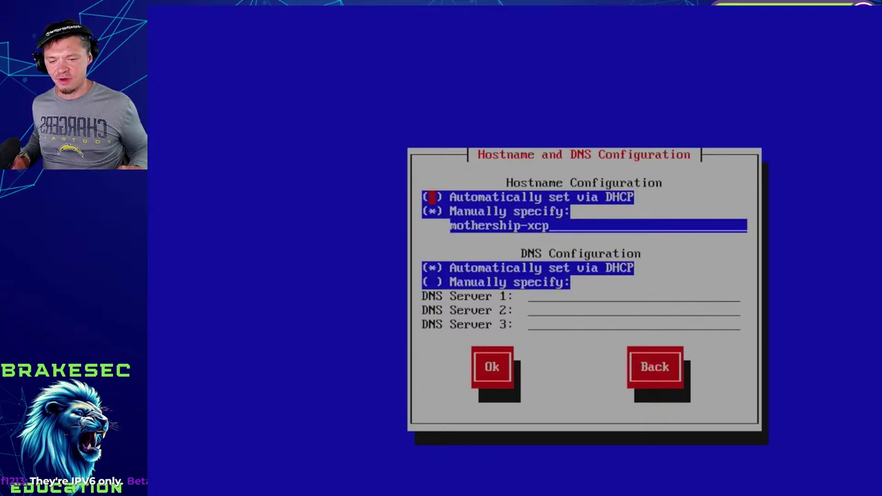
key("Tab")
key("Tab")
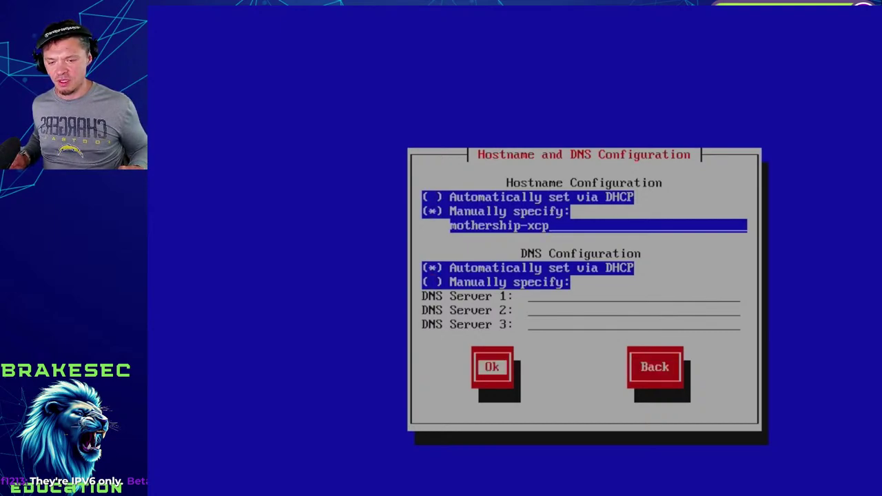
key("Return")
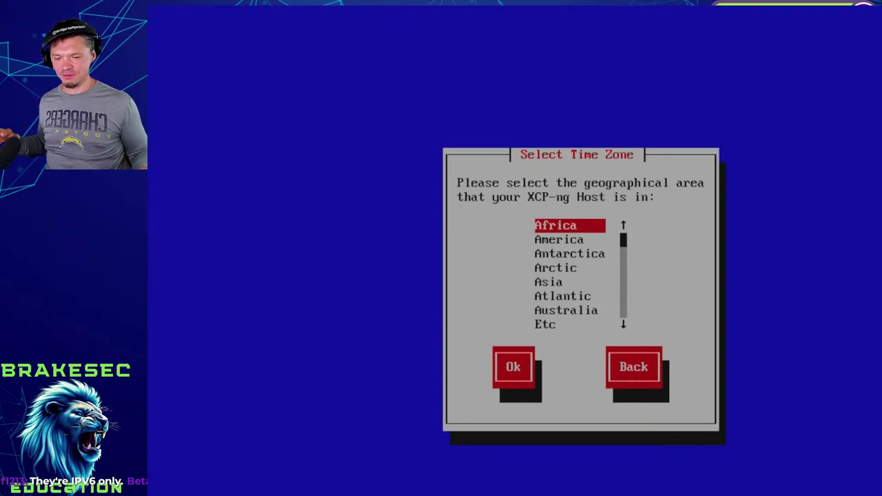
Step: Choose America as the geographical area and Los Angeles as the time zone city
key("Down")
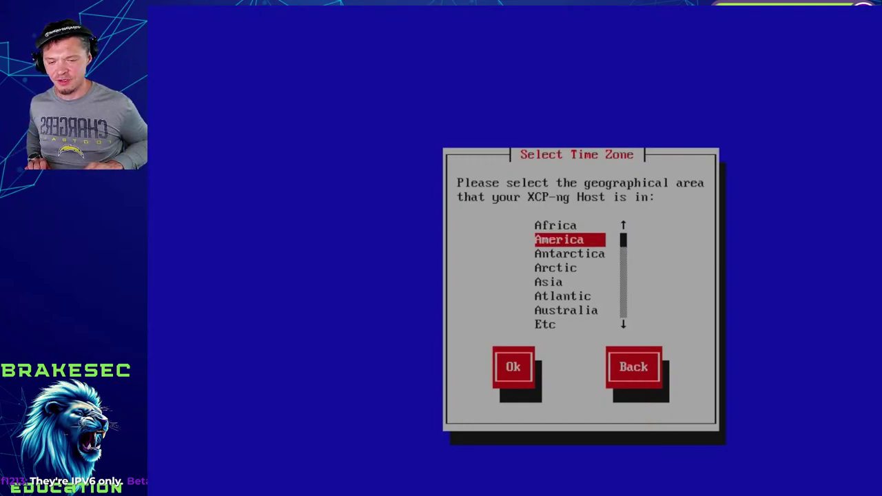
key("Tab")
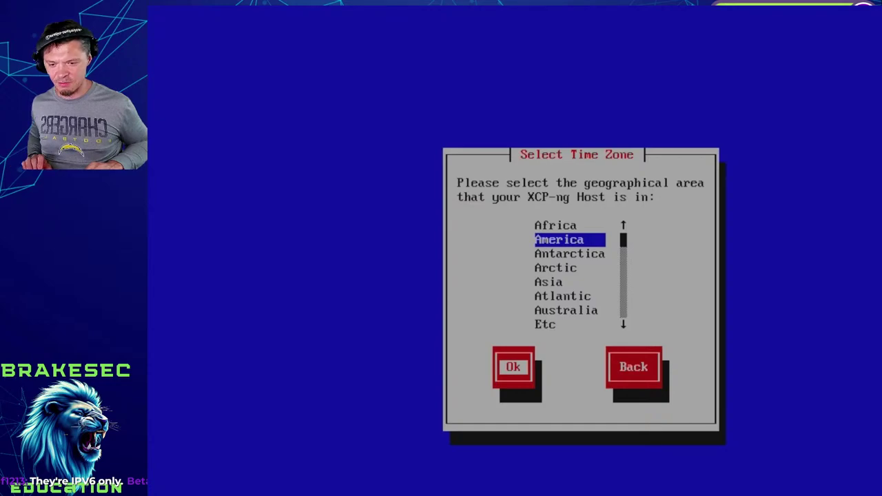
key("Return")
key("Down")
key("Down")
key("Down")
key("Down")
key("Down")
key("Down")
key("Down")
key("Down")
key("Down")
key("Down")
key("Down")
key("Down")
key("Down")
key("Down")
key("Down")
key("Down")
key("Down")
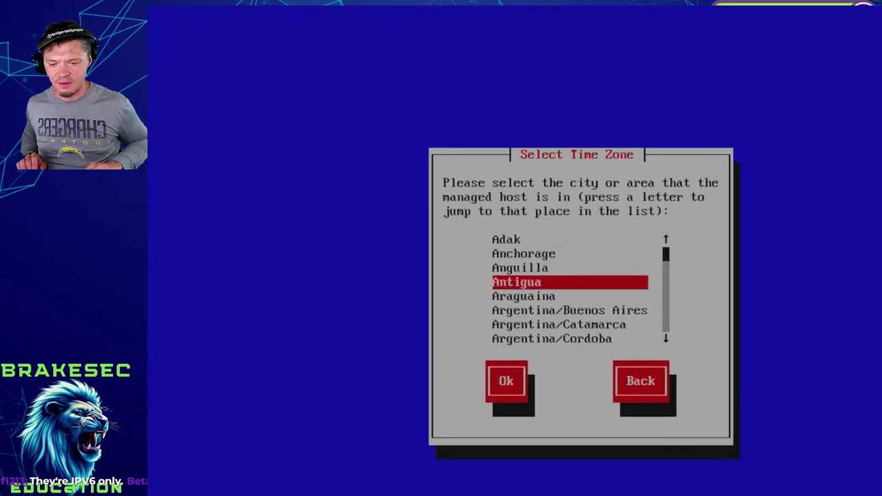
key("Down")
key("Down")
key("Down")
key("Down")
key("Down")
key("Down")
key("Down")
key("Down")
key("Down")
key("Down")
key("Down")
key("Down")
key("Down")
key("Down")
key("Down")
key("Down")
key("Down")
key("Down")
key("Down")
key("Down")
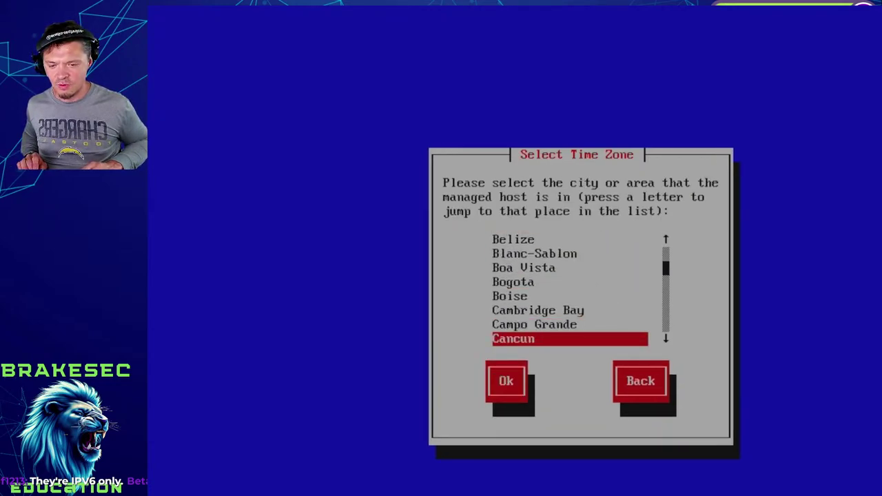
key("Down")
key("Down")
key("Down")
key("Down")
key("Down")
key("Down")
key("Down")
key("Down")
key("Down")
key("Down")
key("Down")
key("Down")
key("Down")
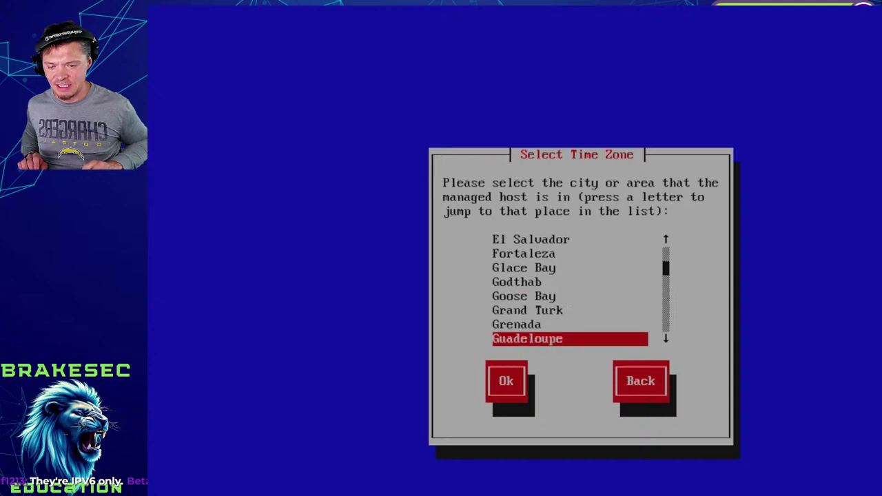
key("Down")
key("Down")
key("Down")
key("Down")
key("Down")
key("Down")
key("Down")
key("Down")
key("Down")
key("Down")
key("Down")
key("Down")
key("Down")
key("Down")
key("Down")
key("Down")
key("Down")
key("Down")
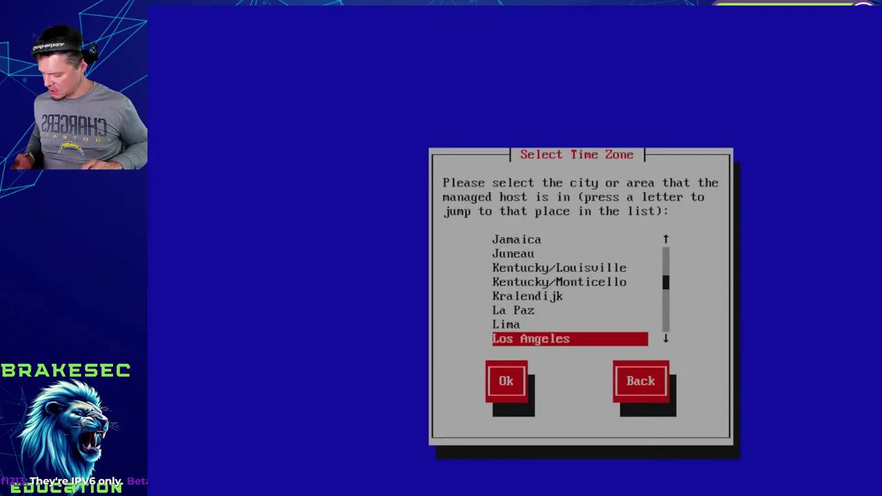
key("Tab")
key("Return")
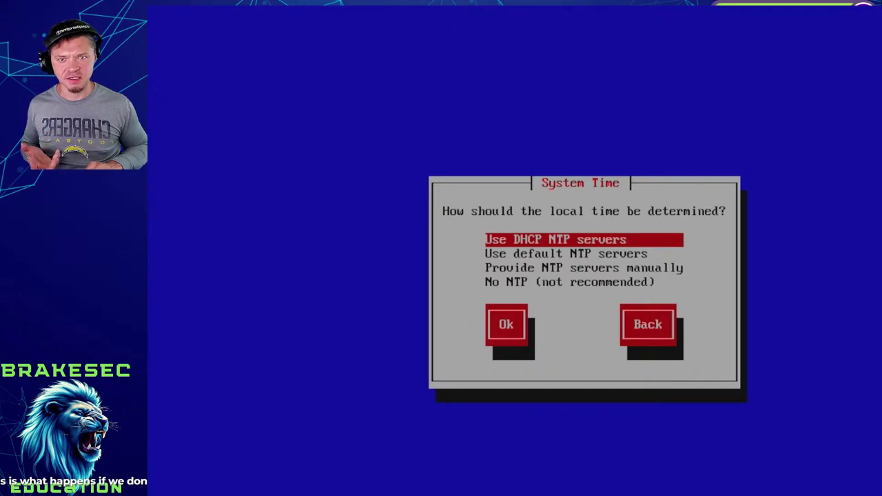
Step: Keep DHCP NTP servers for system time and start installing XCP-ng onto nvme0n1 and sda
key("Down")
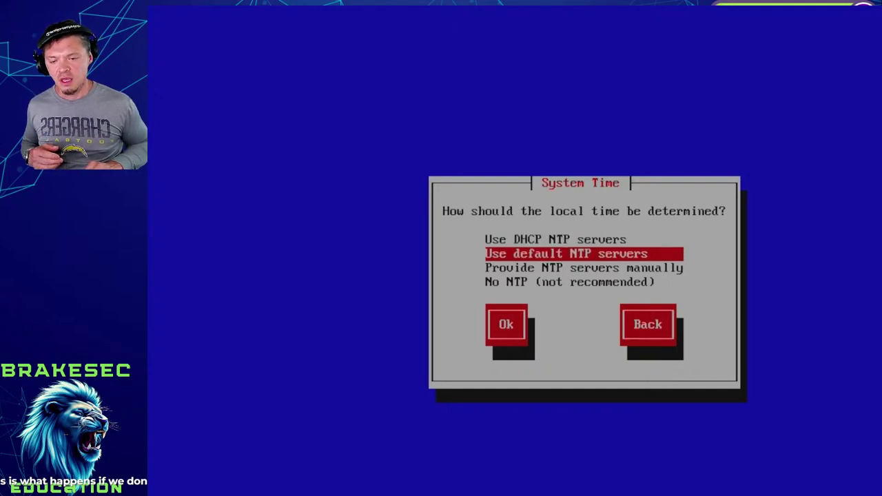
key("Down")
key("Down")
key("Up")
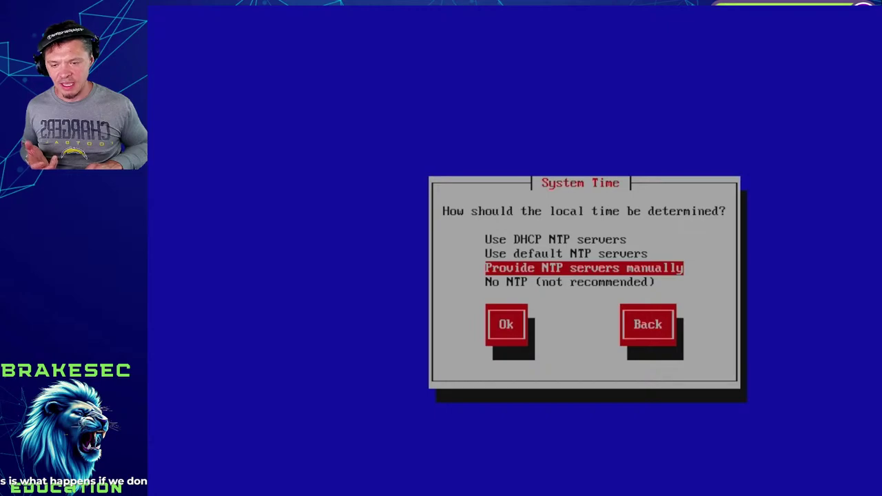
key("Up")
key("Up")
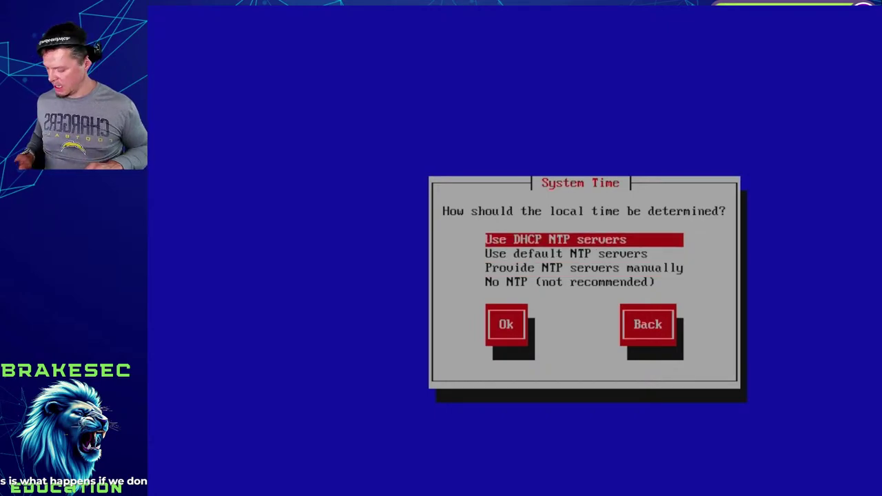
key("Tab")
key("Return")
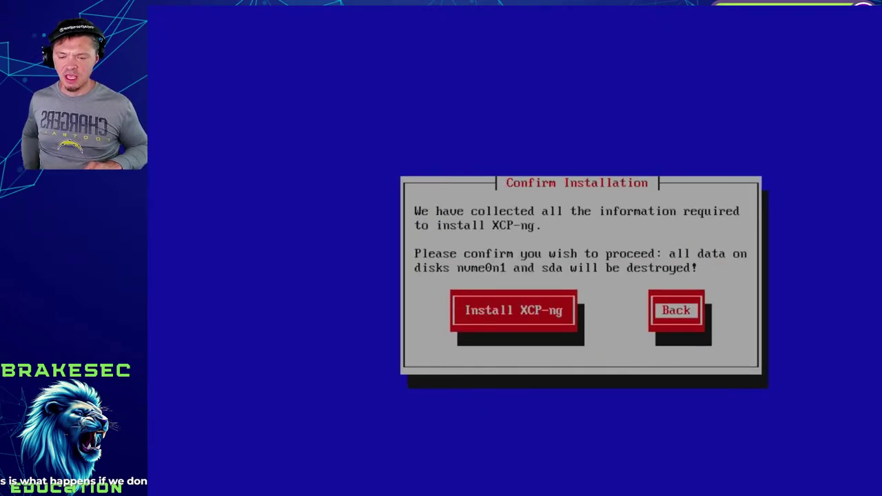
key("Left")
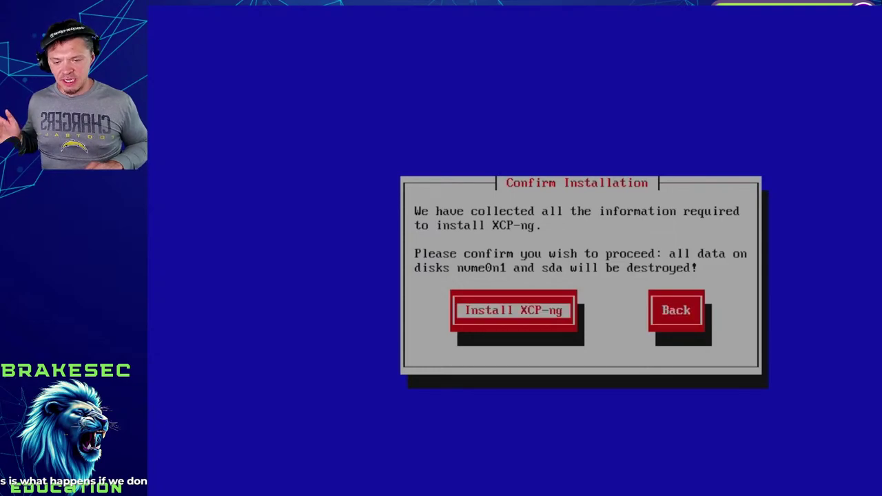
key("Return")
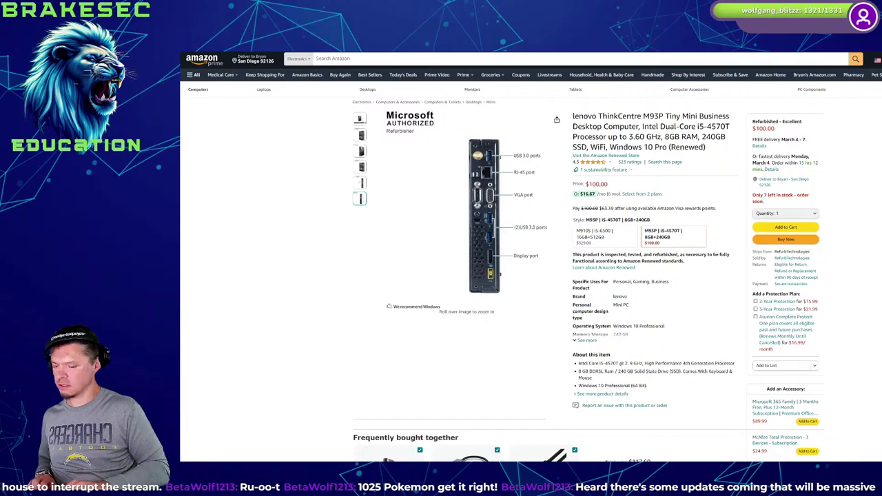
Step: Search Google for 'Xcp-ng' and open the XCP-ng Documentation result
key("ctrl+l")
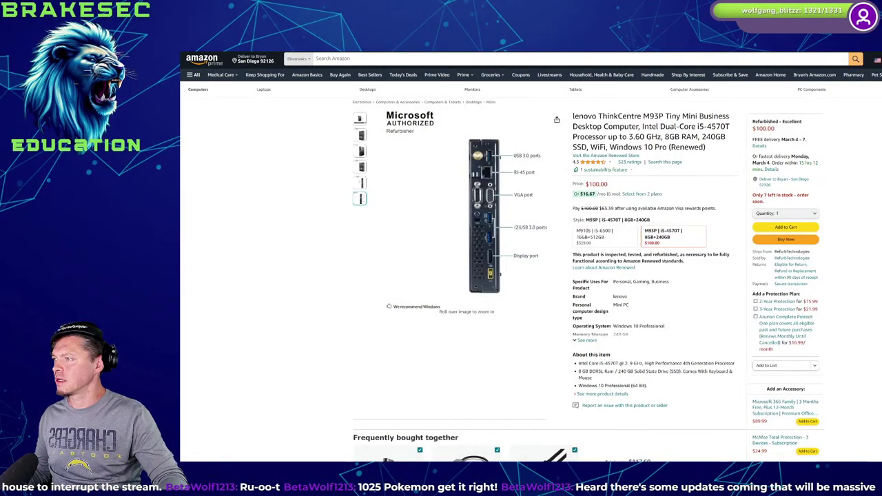
key("ctrl+l")
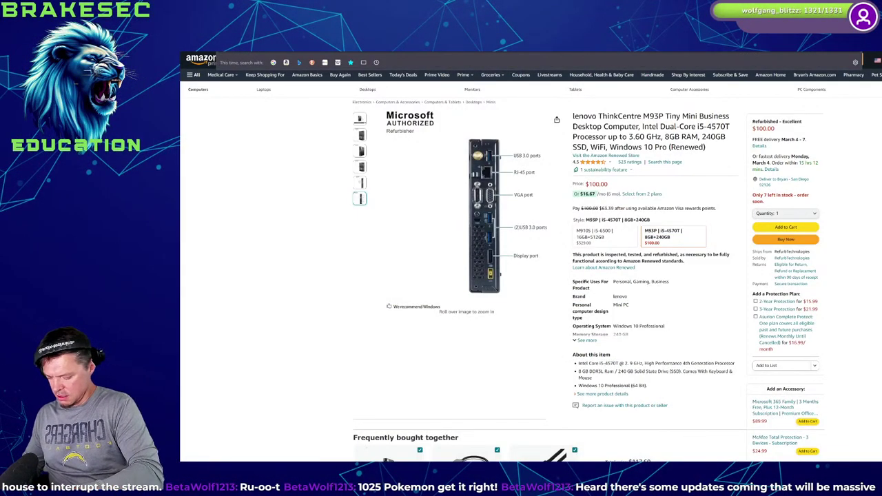
type("Xcp-ng")
key("Return")
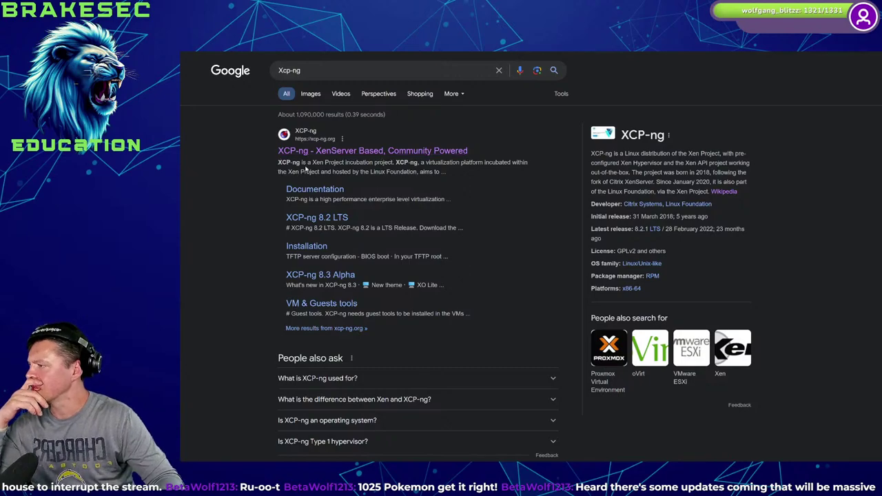
left_click(309, 190)
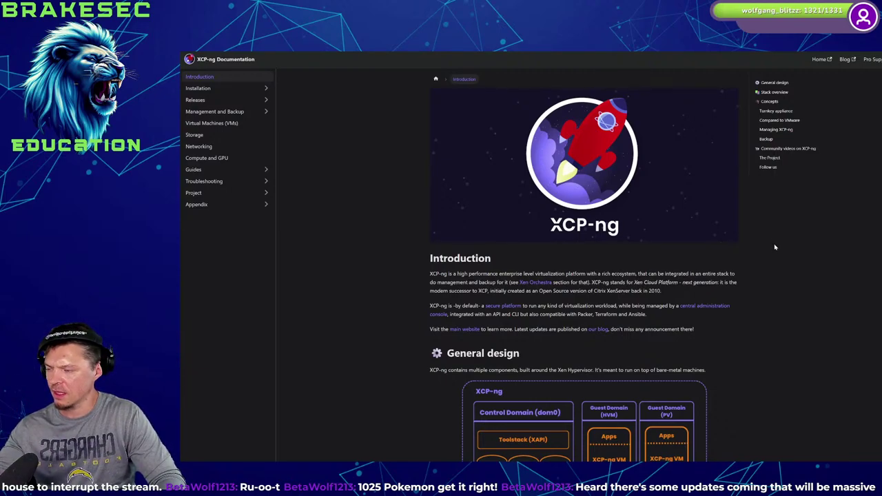
Step: Scroll the Introduction and follow the Xen Orchestra link to its Web UI page
scroll(774, 251, "down", 1)
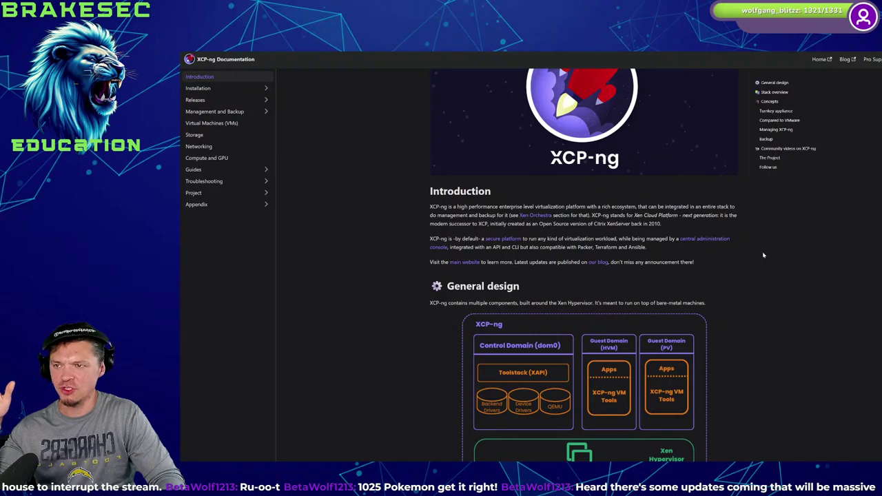
left_click(534, 216)
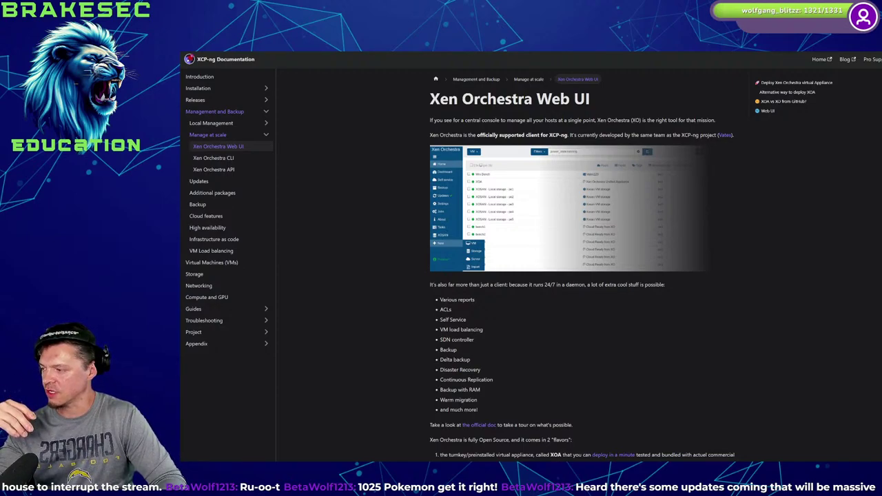
Step: Select 'load' in the VM load balancing feature, then open Guides from the sidebar
double_click(455, 329)
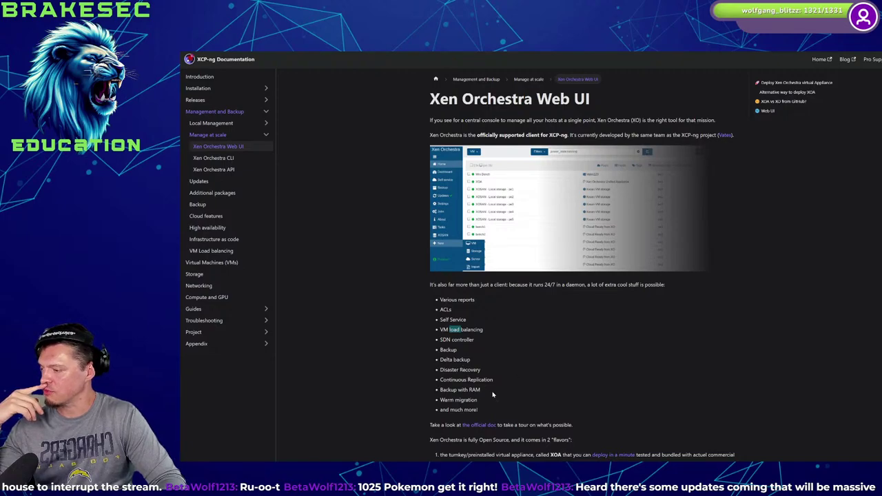
scroll(549, 378, "down", 2)
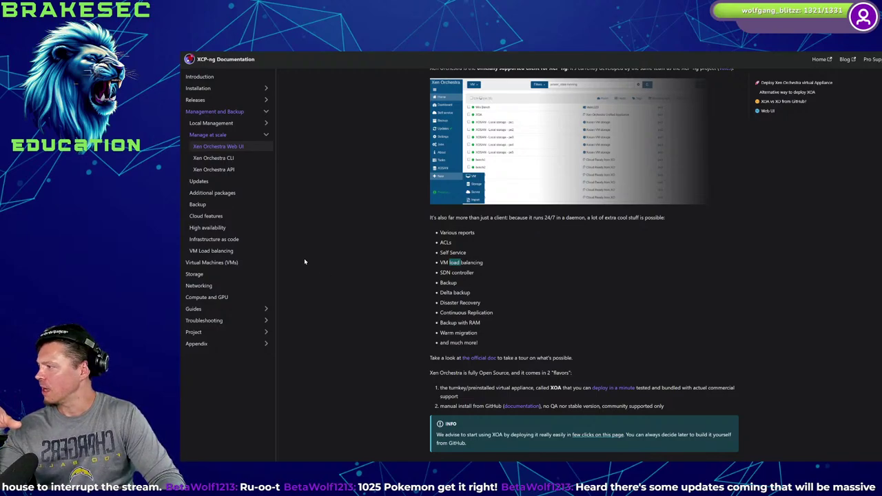
left_click(232, 311)
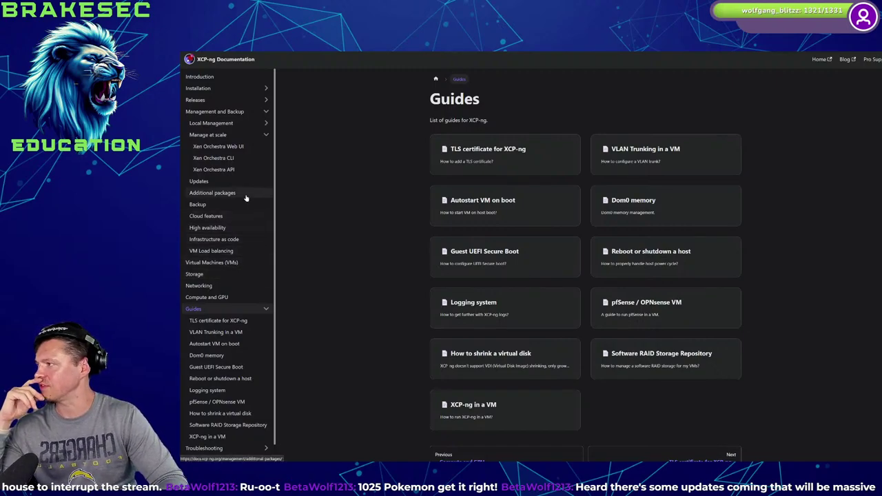
Step: Open XO Lite under Local Management, highlight its unfinished-status note, zoom in, and read the Dashboard section
left_click(220, 123)
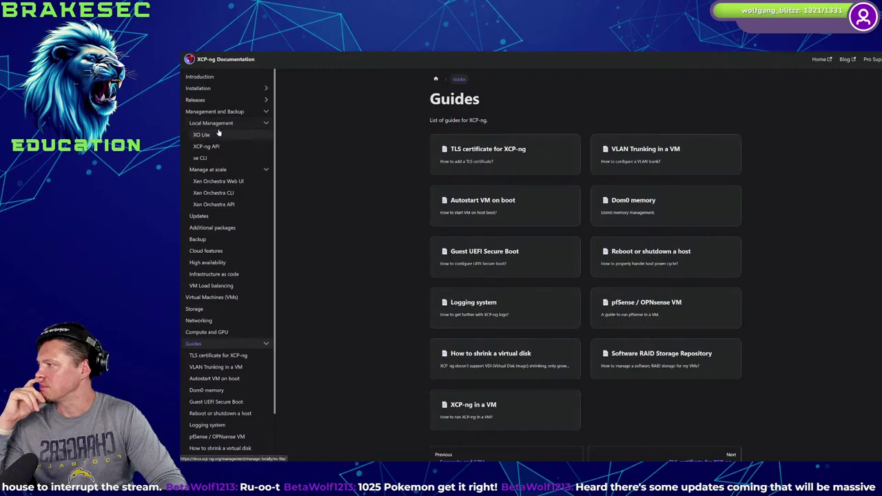
left_click(218, 135)
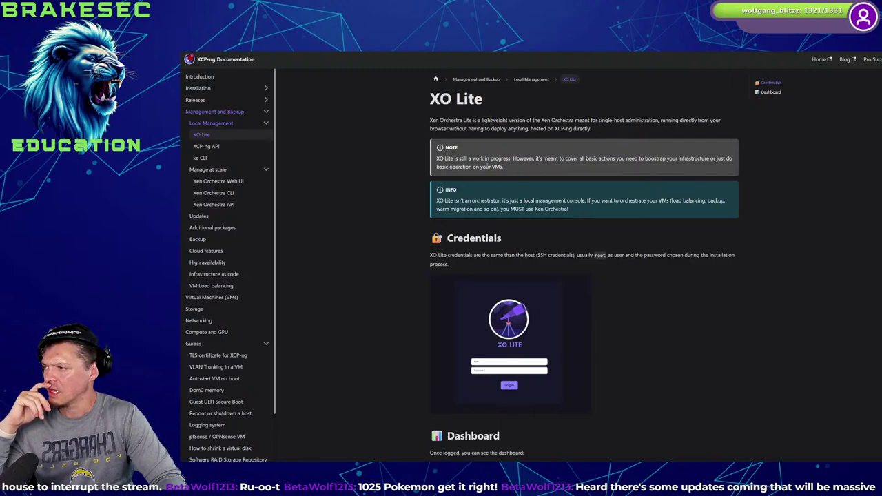
triple_click(470, 158)
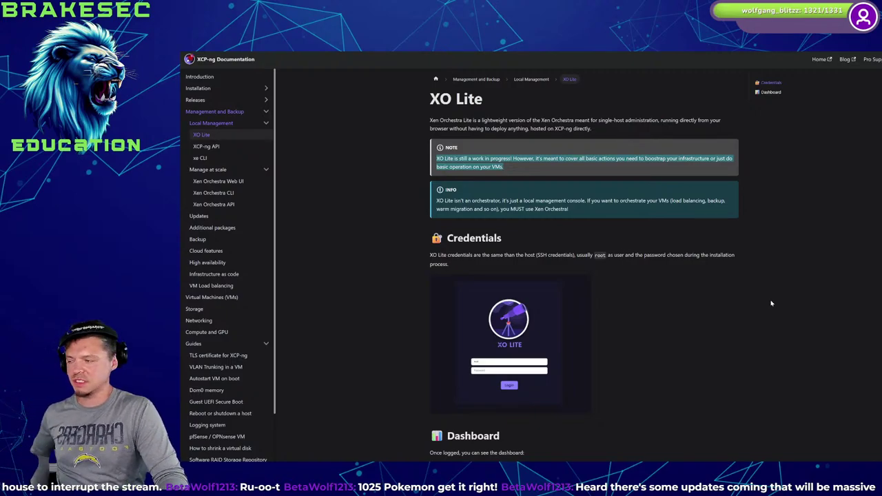
scroll(759, 312, "down", 5)
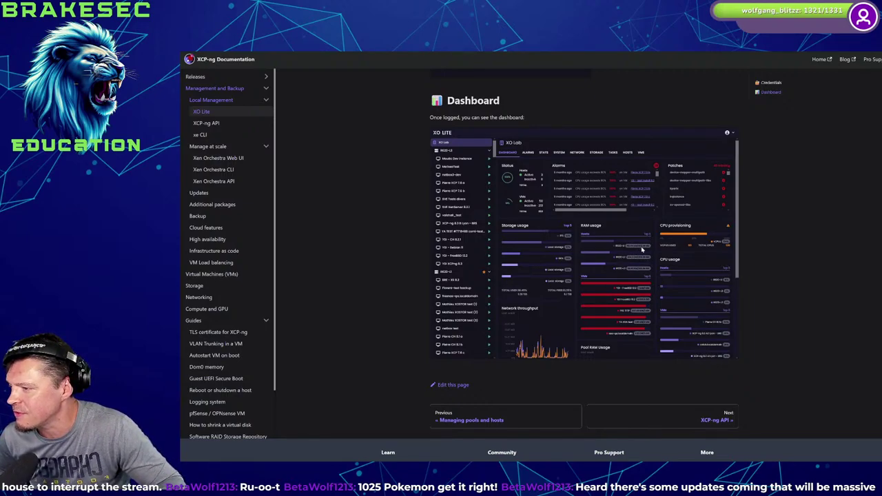
key("ctrl+plus")
key("ctrl+plus")
key("ctrl+plus")
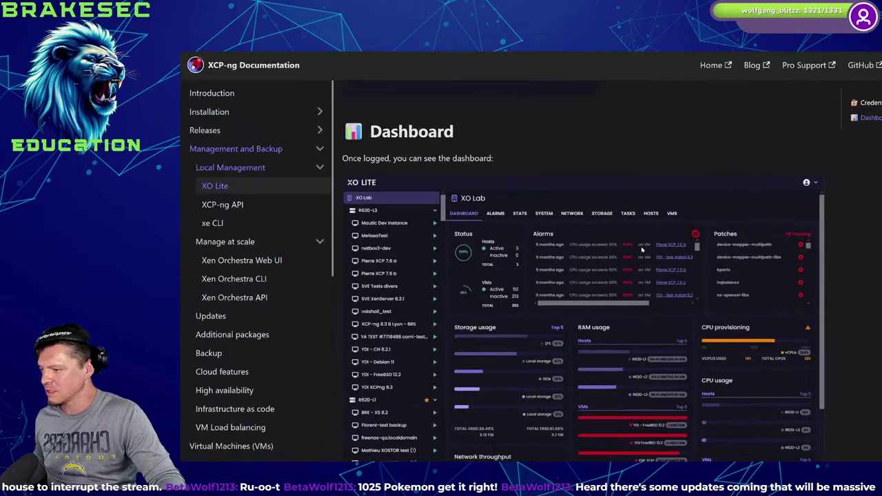
scroll(641, 249, "down", 4)
scroll(641, 250, "up", 3)
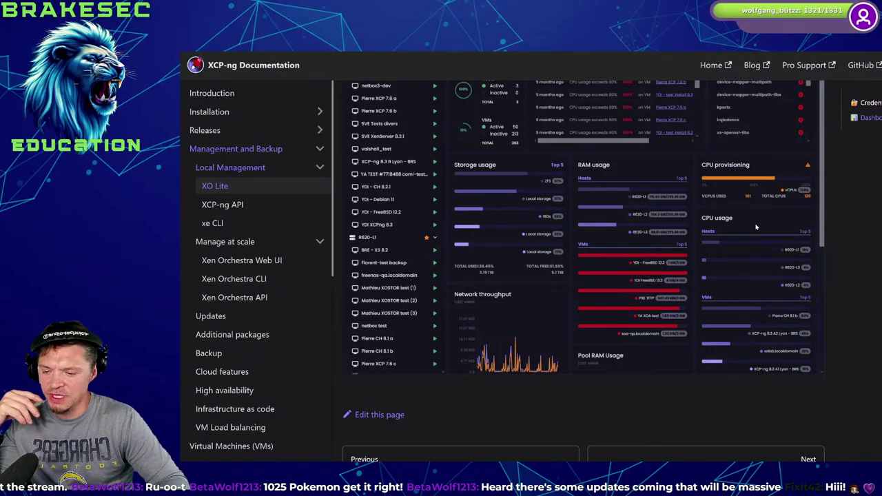
scroll(756, 227, "up", 3)
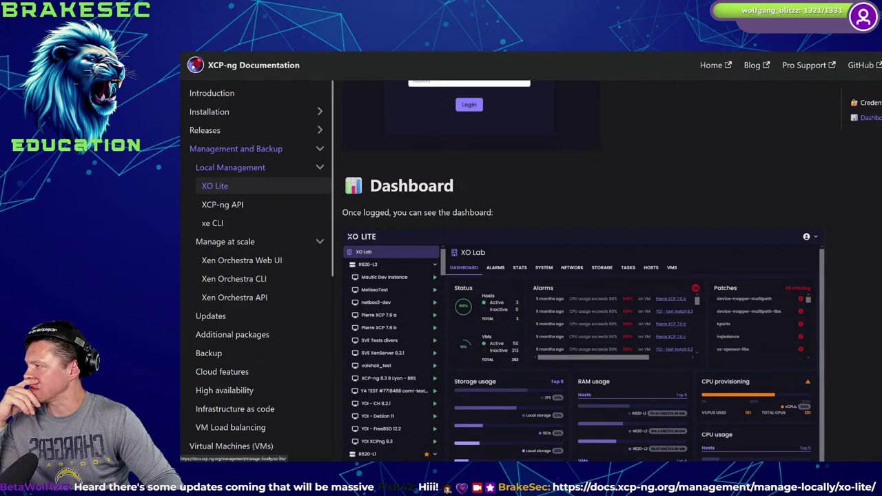
left_click(248, 116)
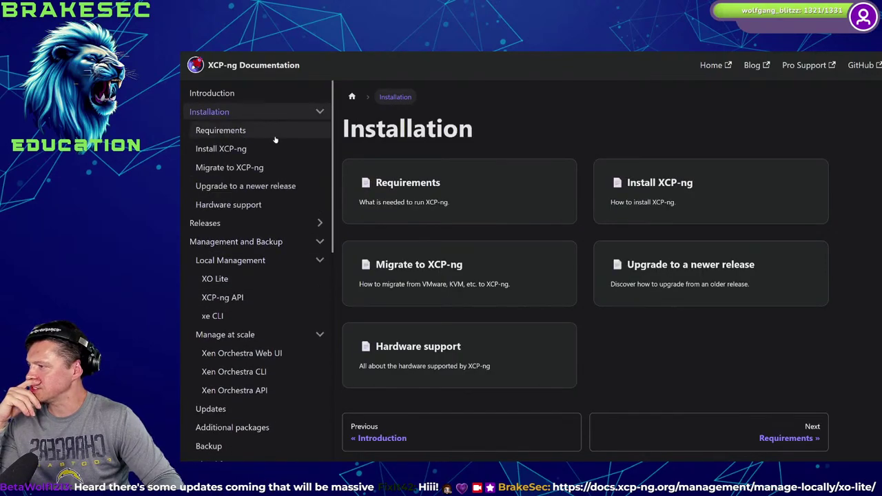
left_click(437, 182)
scroll(472, 202, "down", 3)
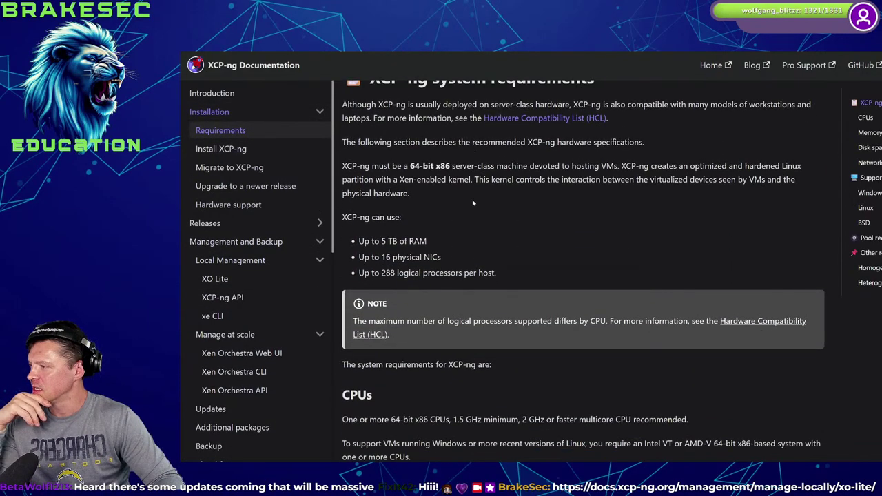
triple_click(426, 241)
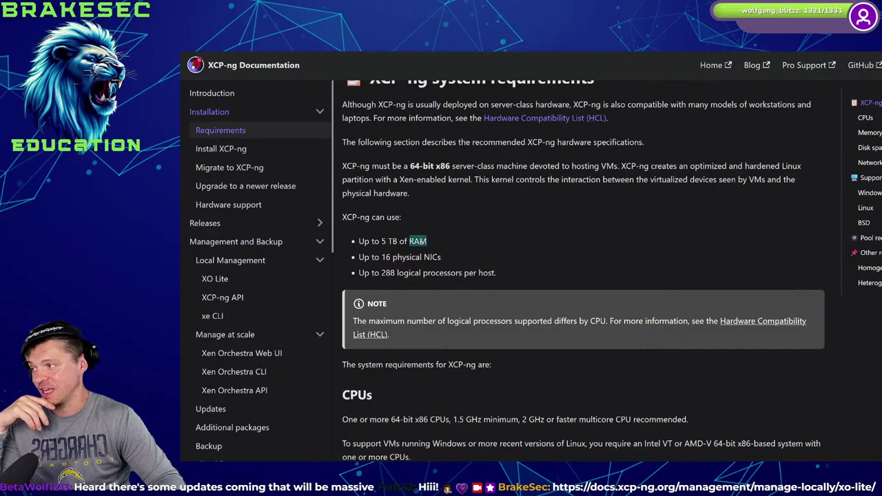
triple_click(422, 257)
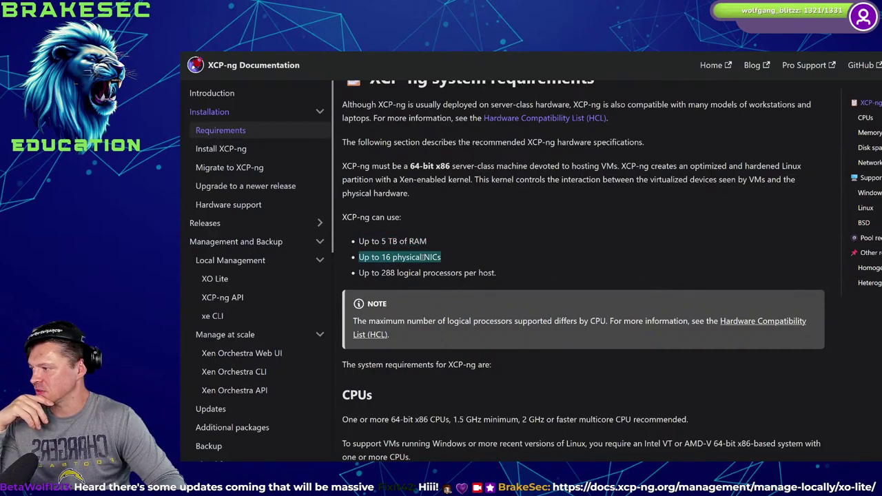
double_click(427, 273)
left_click(427, 272)
double_click(427, 273)
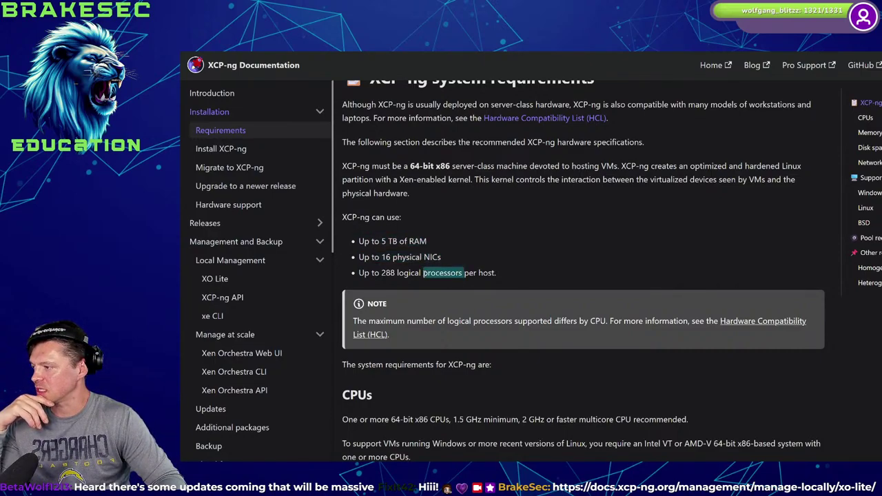
triple_click(442, 273)
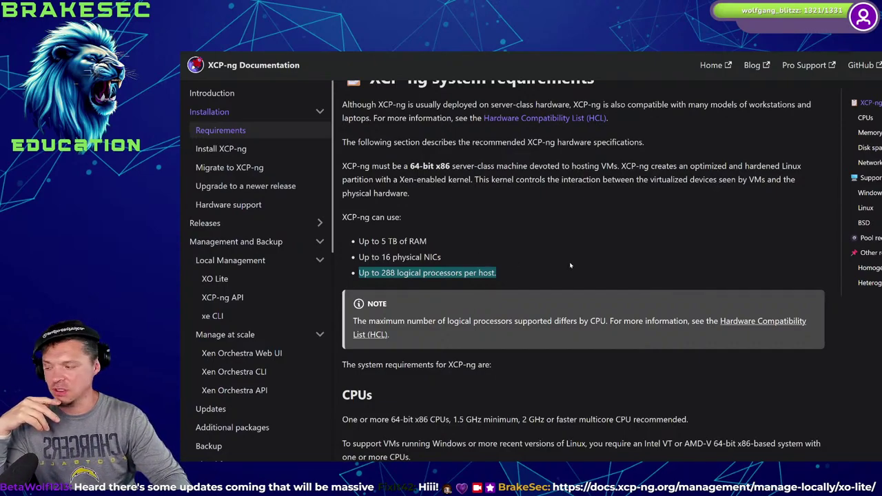
Step: Read past the Memory and Disk space guidance and highlight the warning against installing on SD cards
scroll(570, 265, "down", 5)
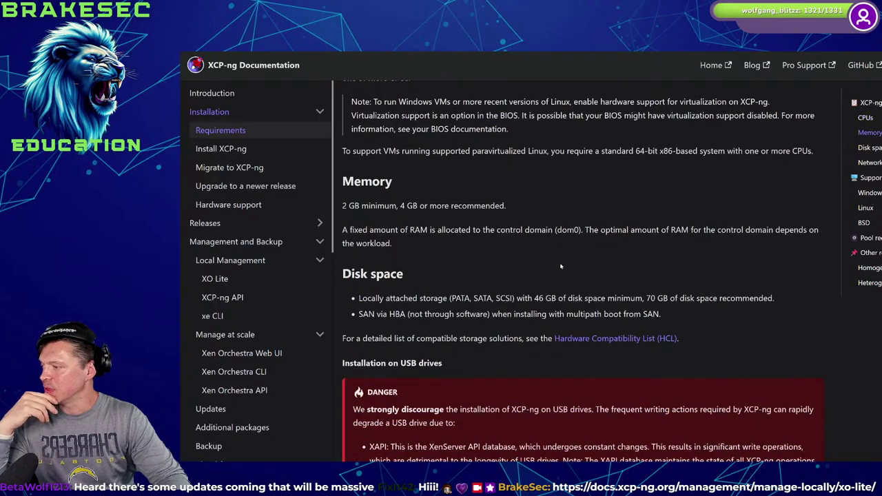
scroll(562, 266, "up", 5)
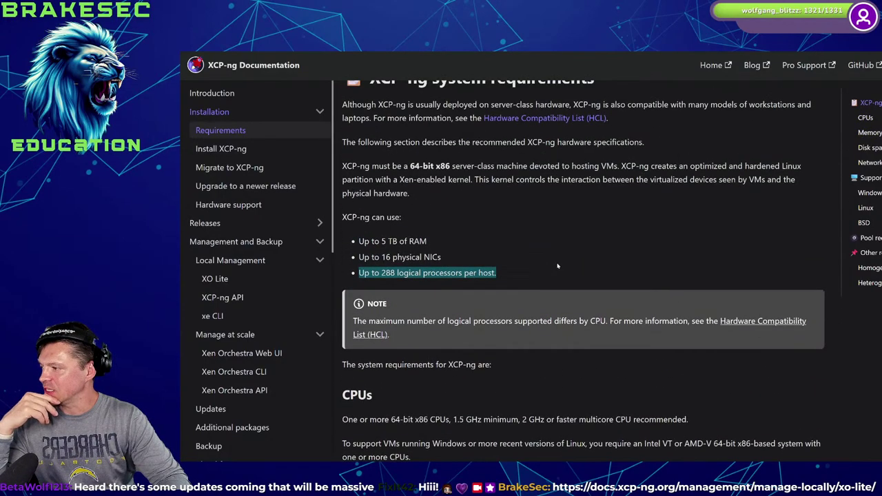
scroll(558, 266, "down", 8)
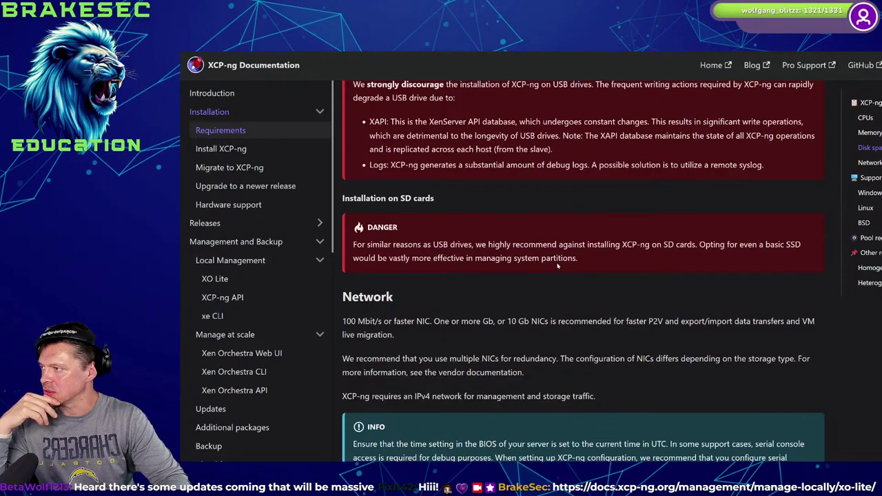
scroll(558, 266, "up", 1)
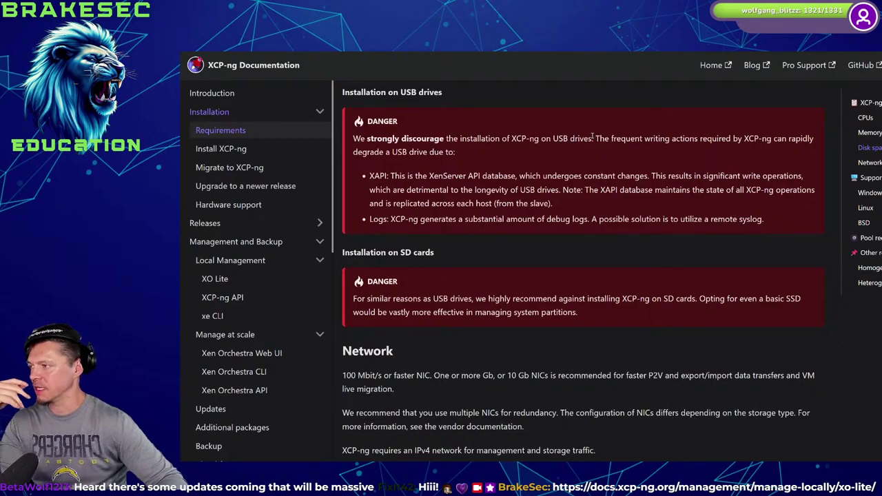
scroll(593, 137, "down", 2)
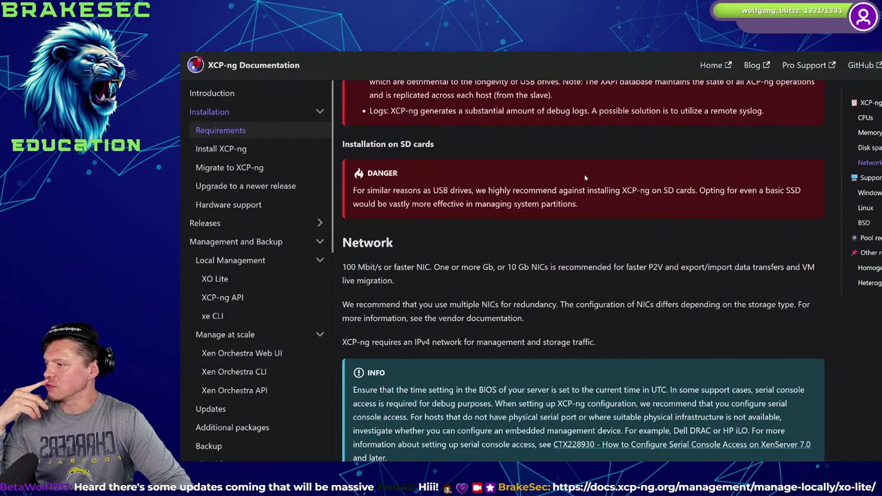
left_click_drag(653, 192, 721, 191)
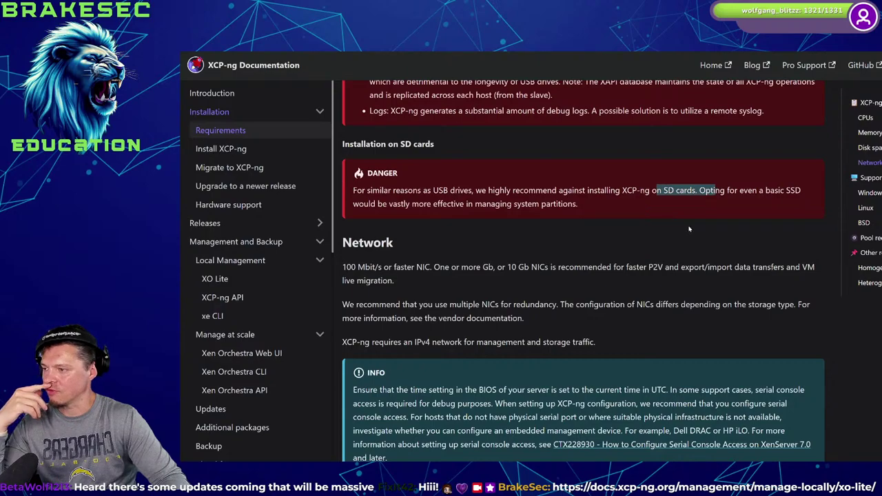
Step: Highlight 'more Gb', 'P2V' and 'export/import data transfers' in the Network requirements paragraph
scroll(682, 229, "down", 3)
scroll(437, 146, "up", 2)
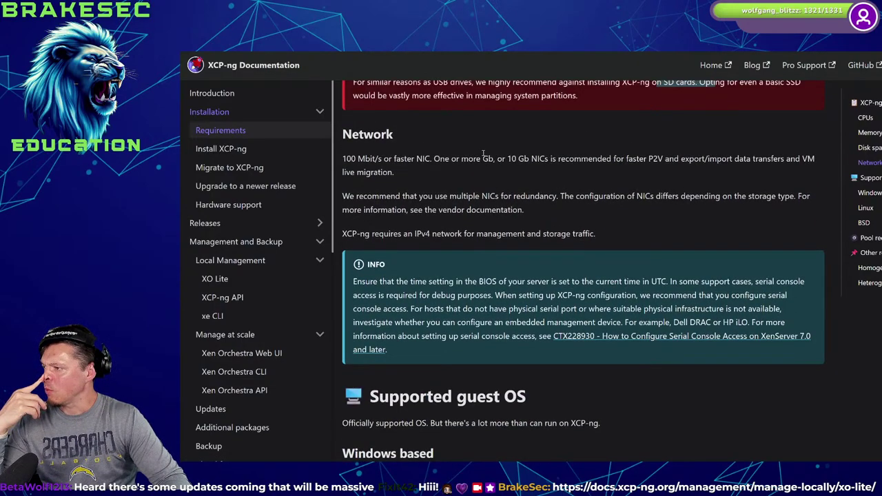
left_click_drag(493, 159, 468, 159)
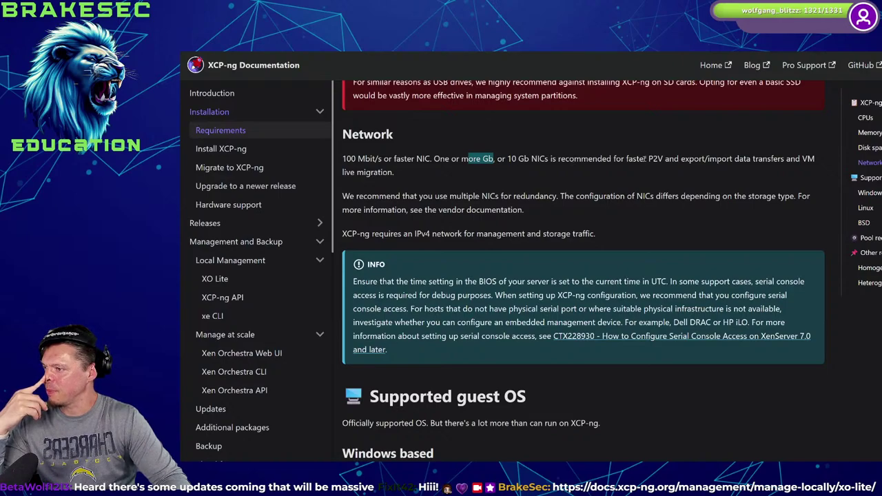
left_click_drag(647, 159, 665, 159)
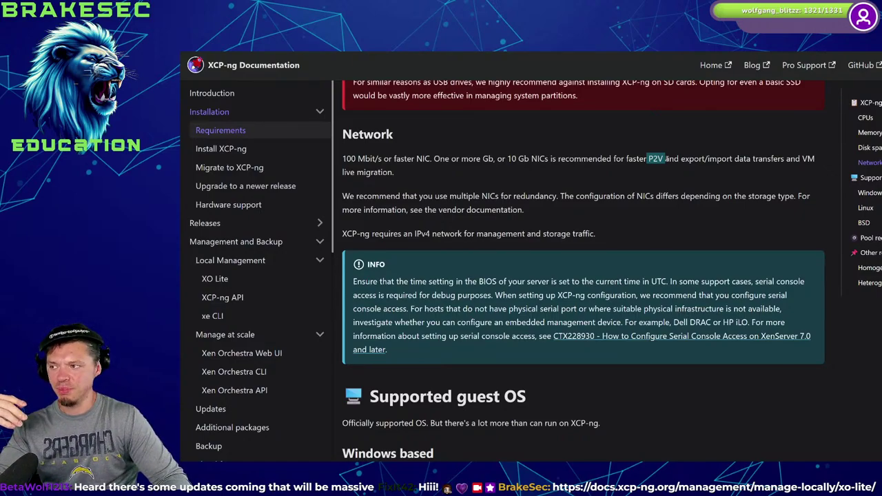
left_click_drag(680, 159, 766, 159)
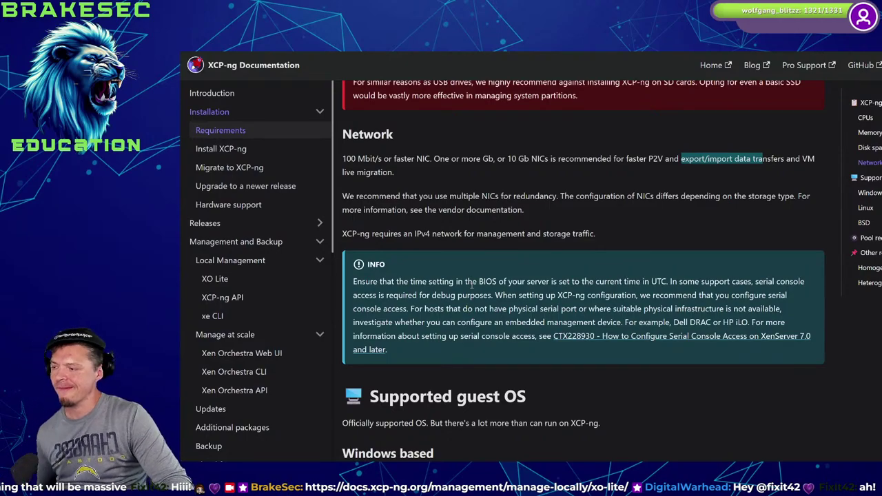
Step: Highlight the supported Windows Server and Windows 10 guest lines, then continue to Pool and Other requirements
scroll(471, 284, "down", 3)
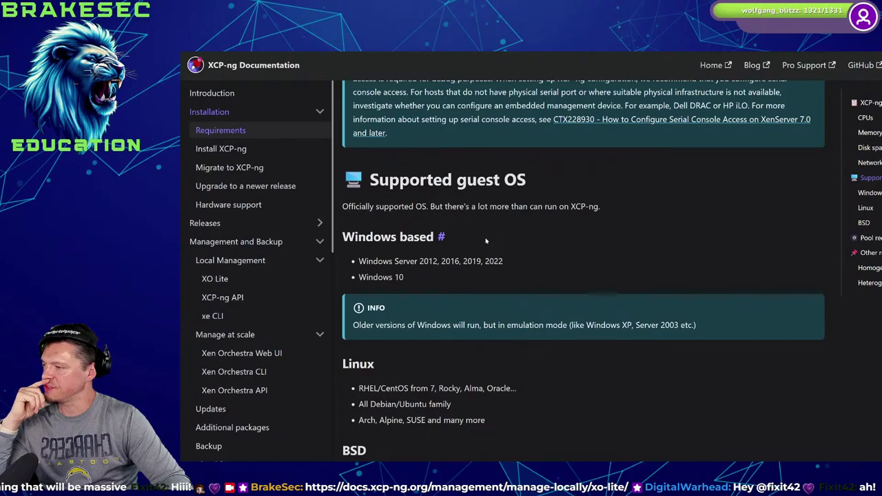
scroll(486, 240, "down", 1)
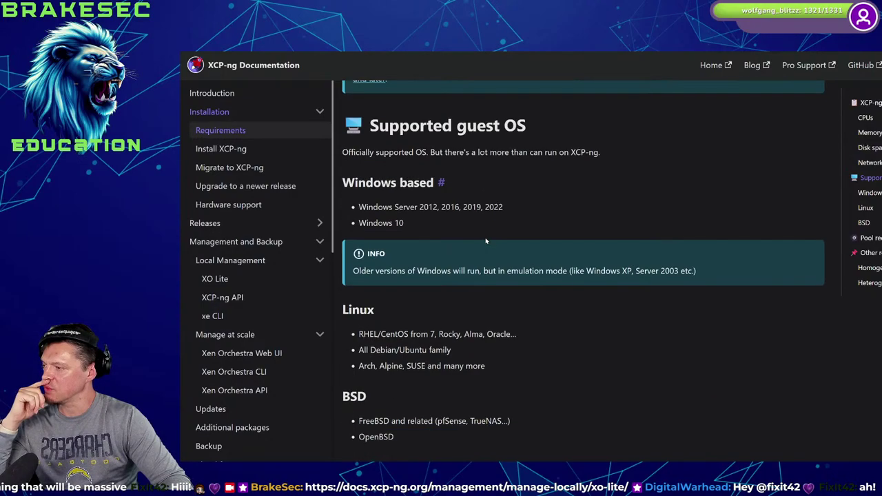
triple_click(381, 207)
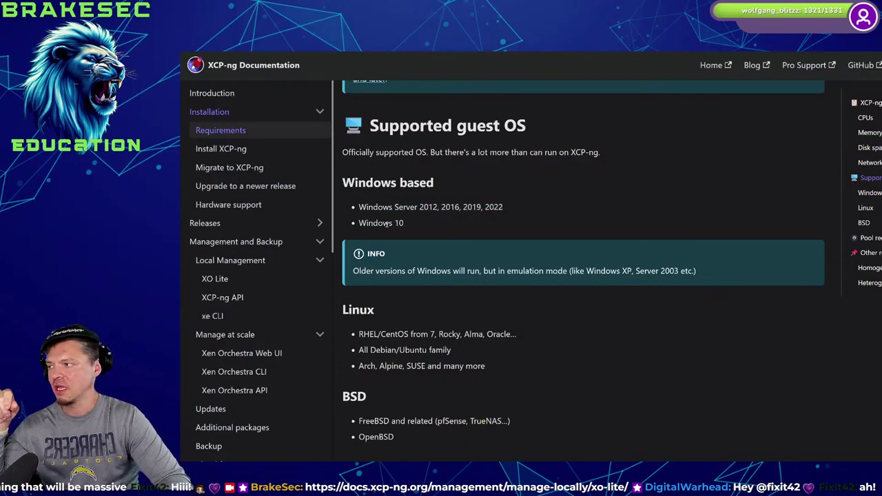
triple_click(388, 223)
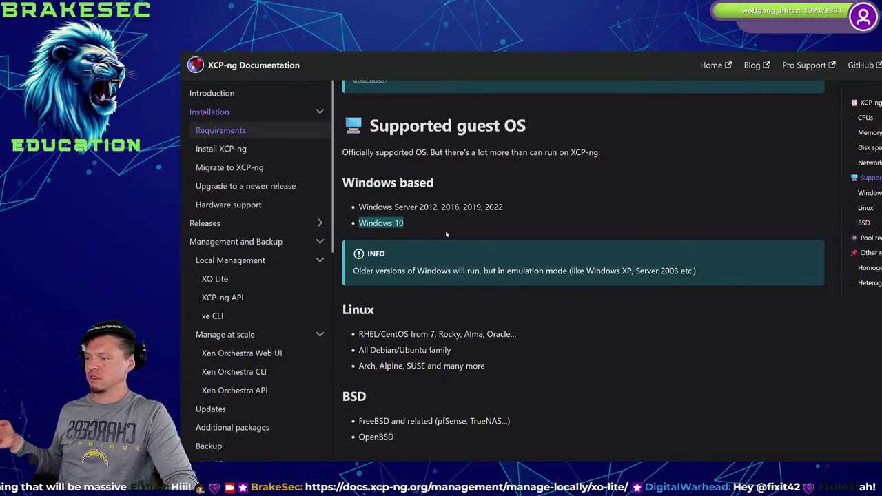
scroll(578, 316, "down", 2)
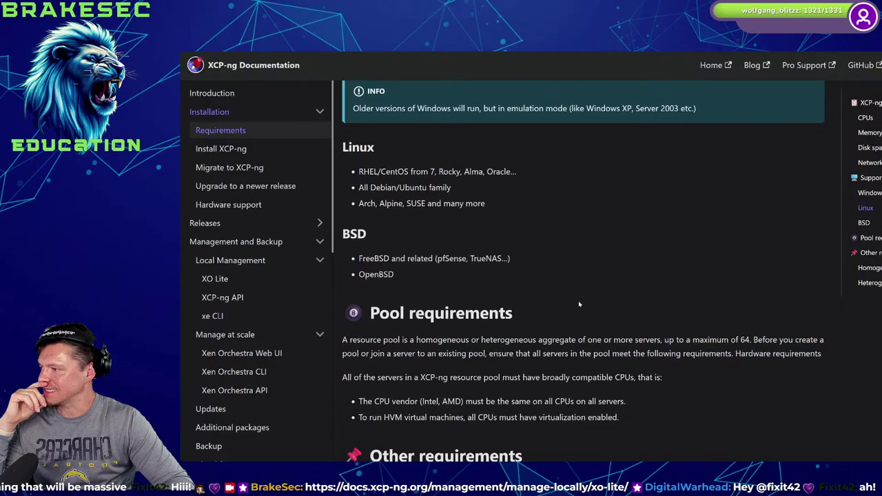
scroll(579, 303, "down", 2)
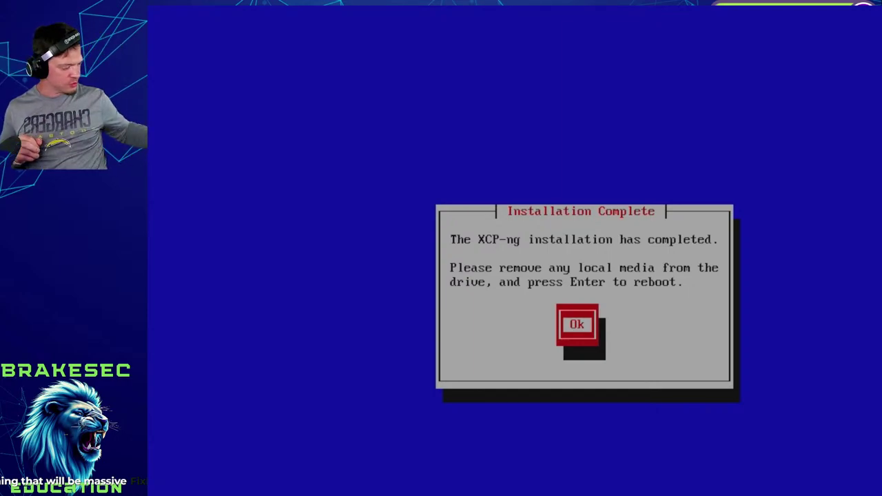
Step: Confirm Ok on the Installation Complete dialog to reboot the machine
key("Return")
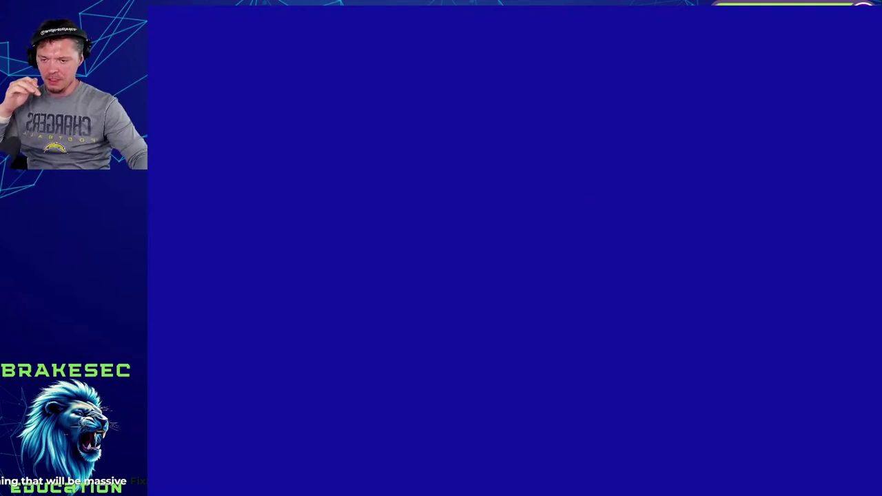
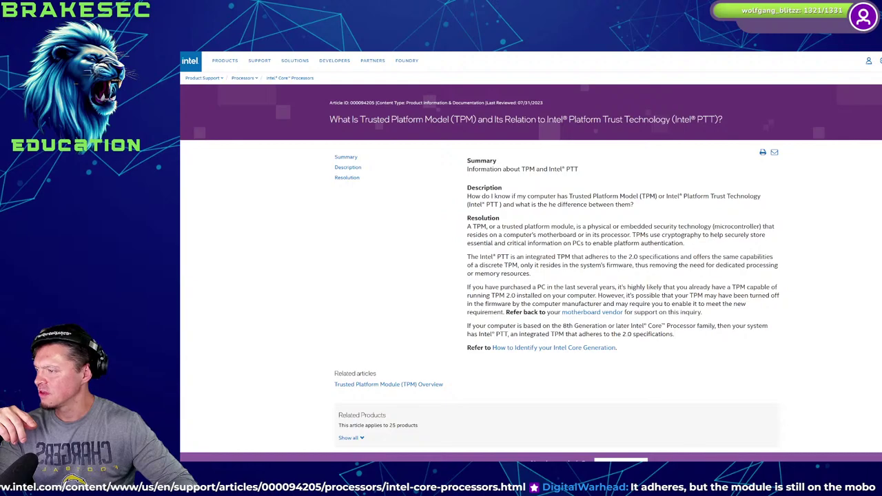
Step: Highlight the TPM-disabled-in-firmware paragraph, then mark the word Core in the last paragraph
left_click_drag(467, 287, 789, 305)
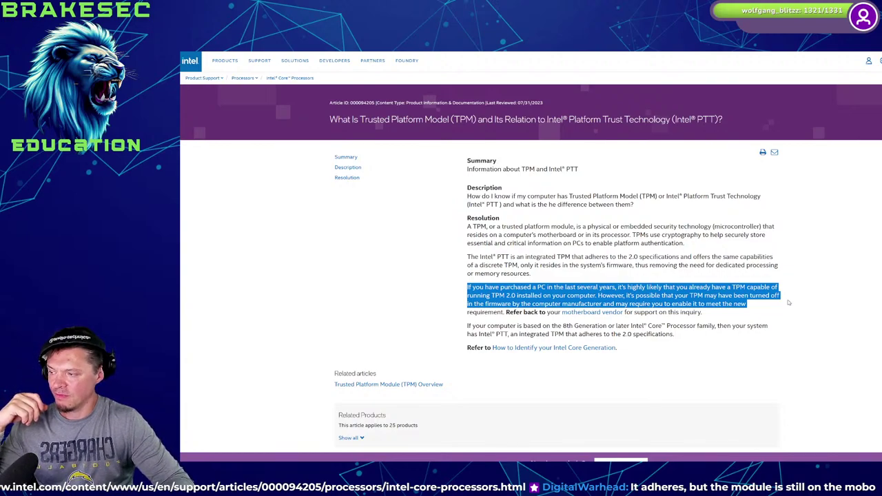
left_click(789, 294)
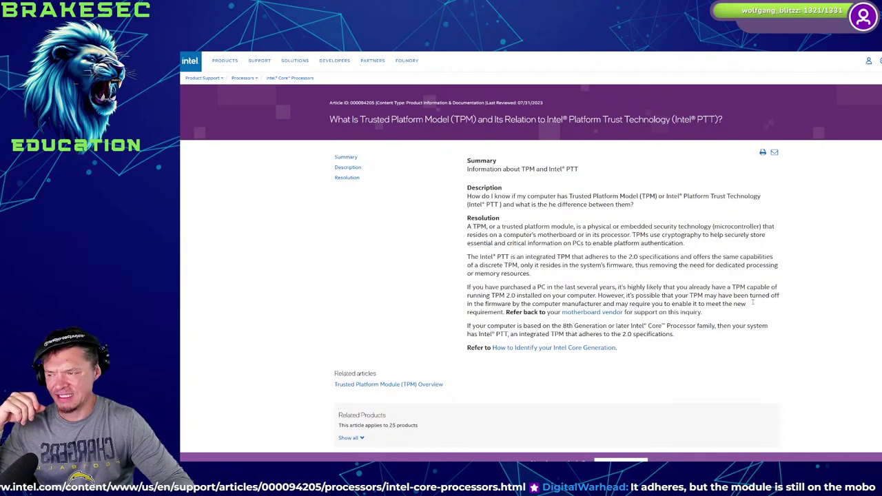
double_click(653, 326)
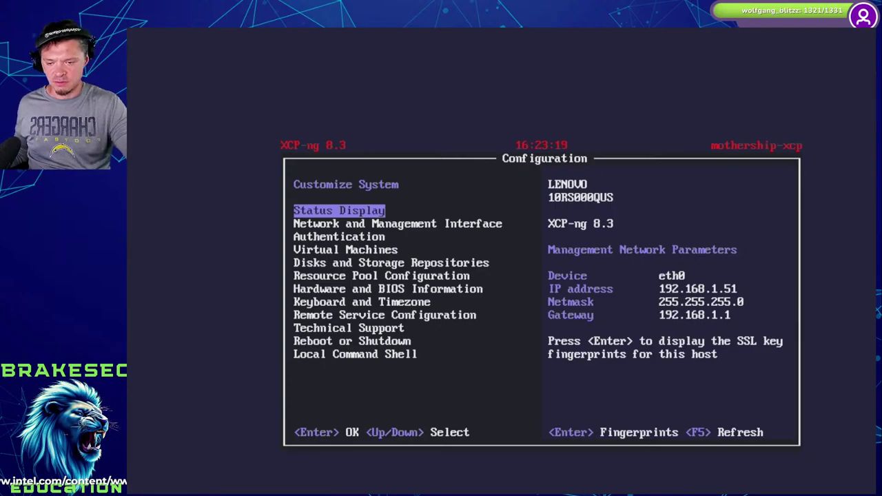
Step: In xsconsole, check network and authentication status, then list the VMs running on this host
key("Down")
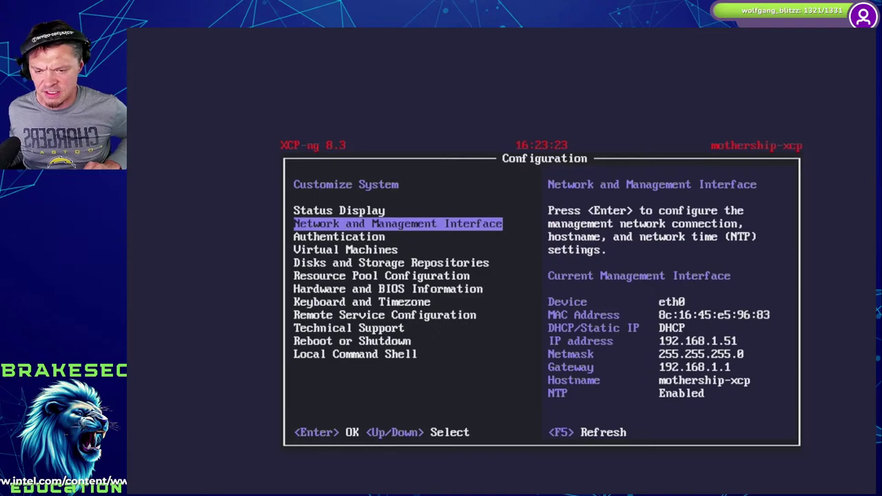
key("Down")
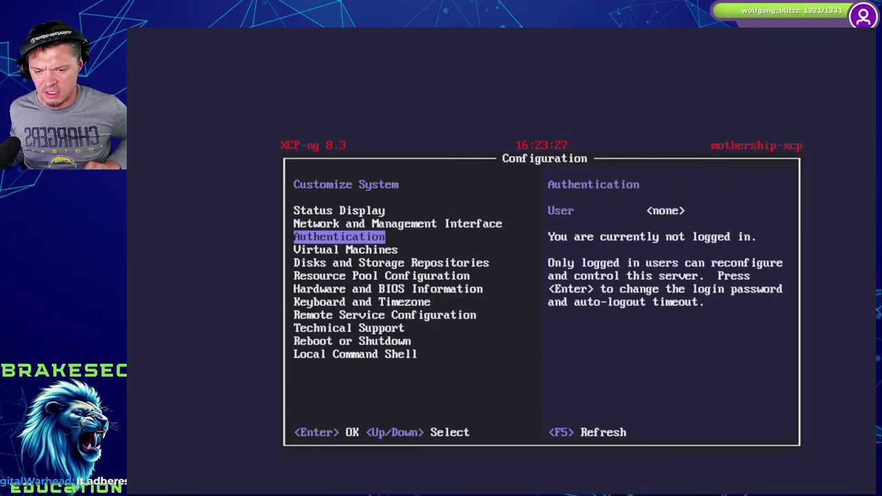
key("Down")
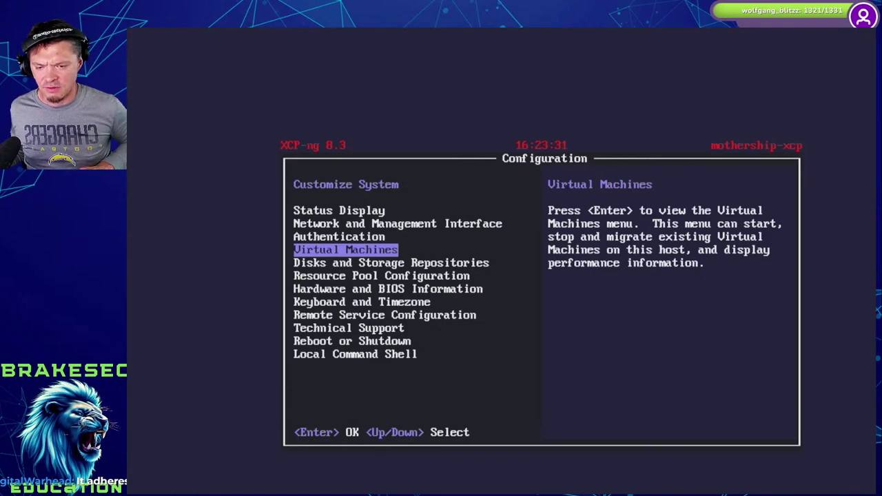
key("Return")
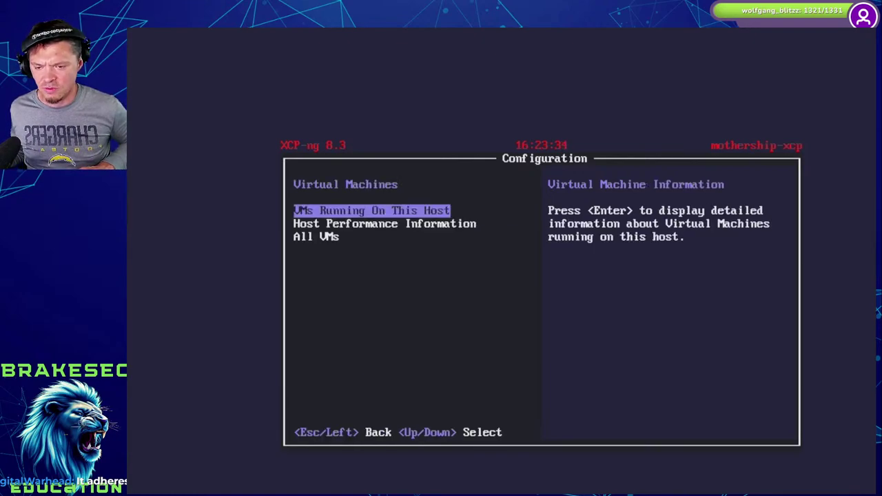
key("Return")
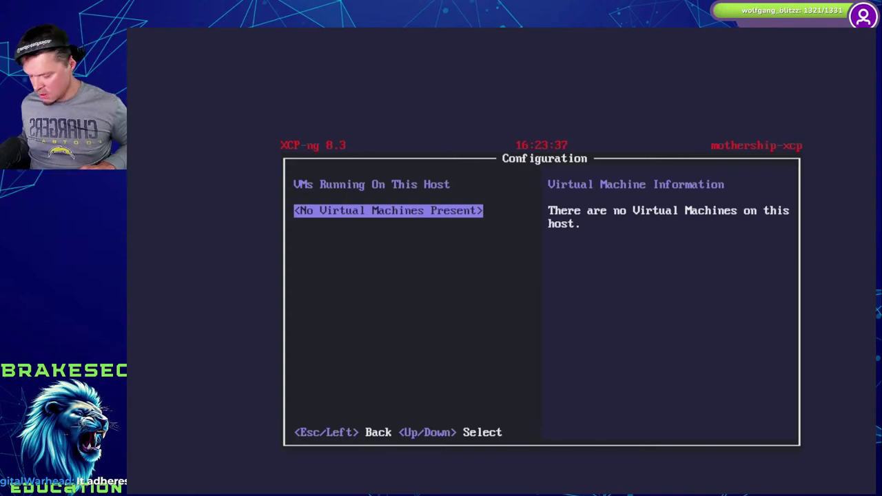
key("Escape")
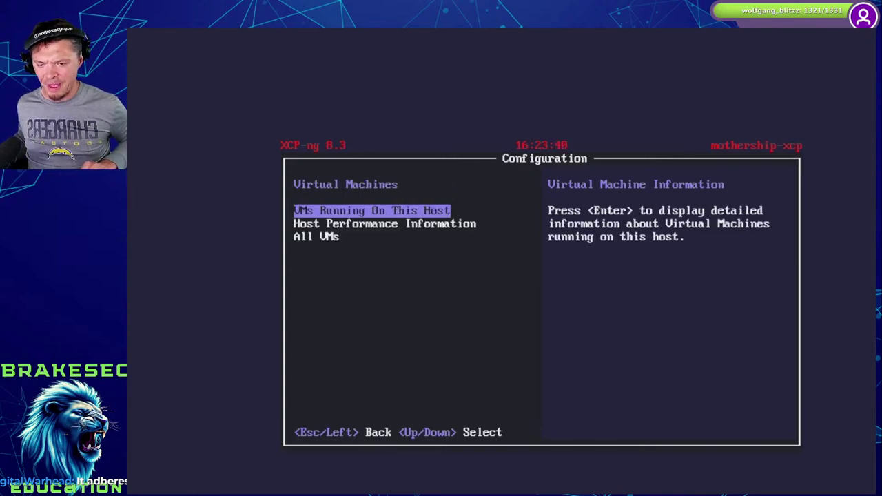
key("Return")
key("Escape")
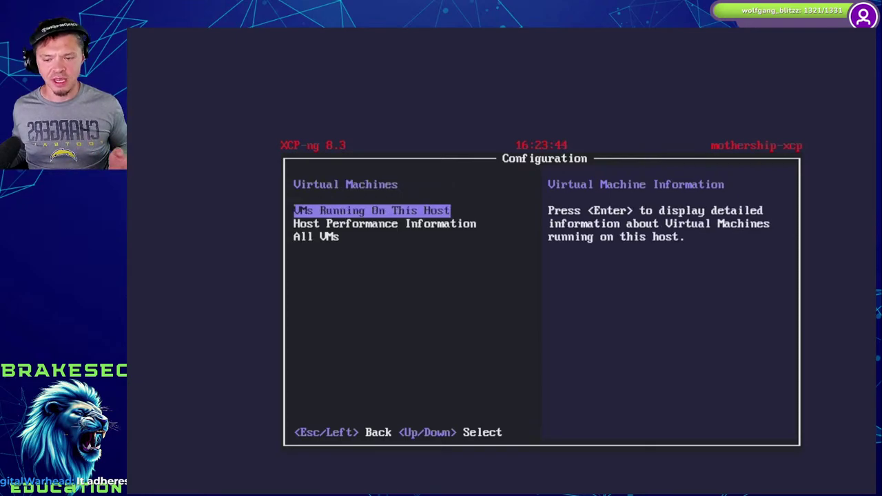
Step: Review the host's CPU and memory usage and all VMs, then select Disks and Storage Repositories
key("Down")
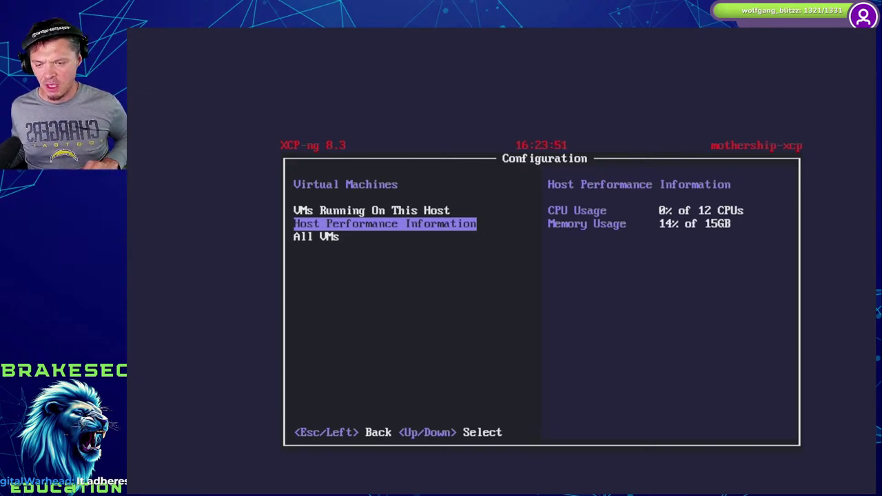
key("Down")
key("Return")
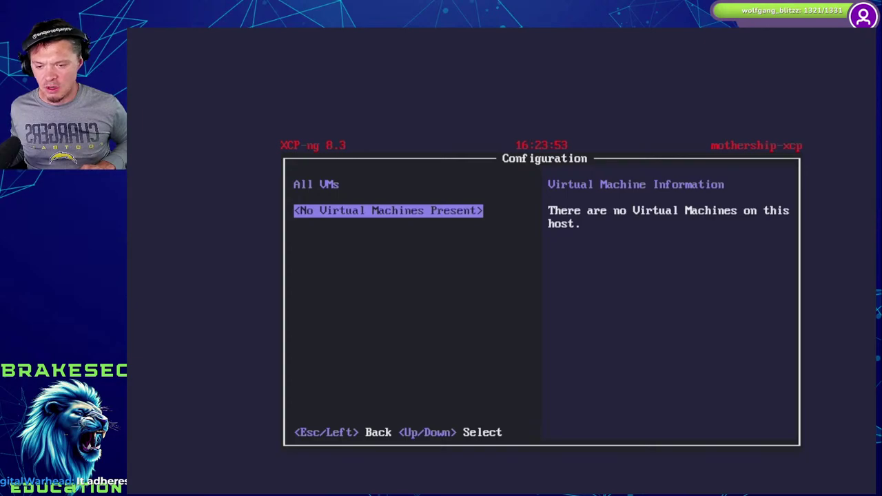
key("Escape")
key("Escape")
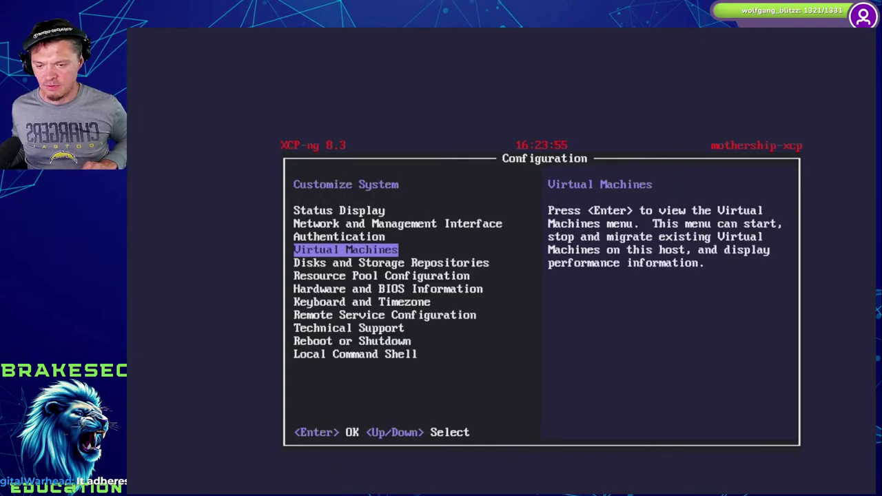
key("Down")
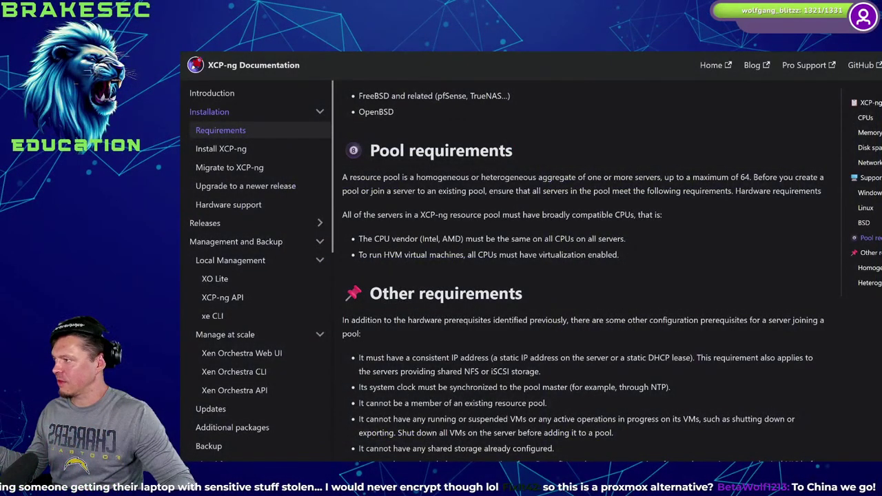
Step: Scroll the Install XCP-ng guide to '6. VM storage selection' and right-click the selected 'thin provisioning'
left_click(281, 151)
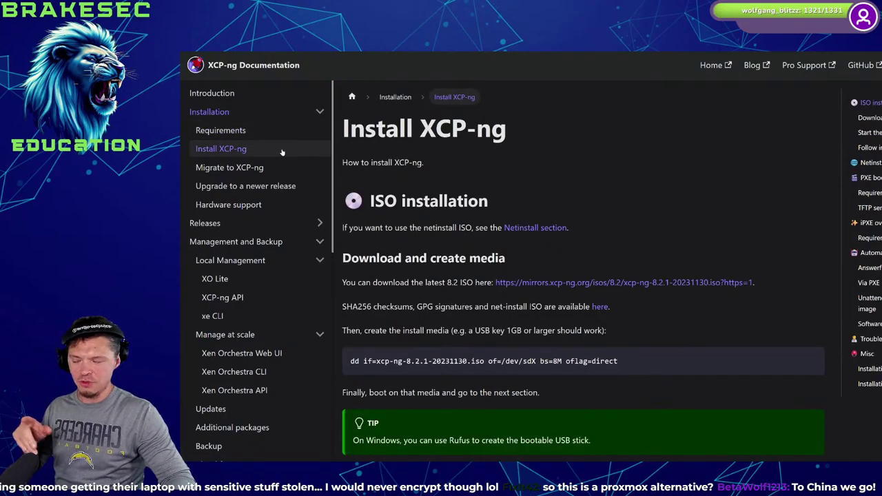
scroll(537, 195, "down", 6)
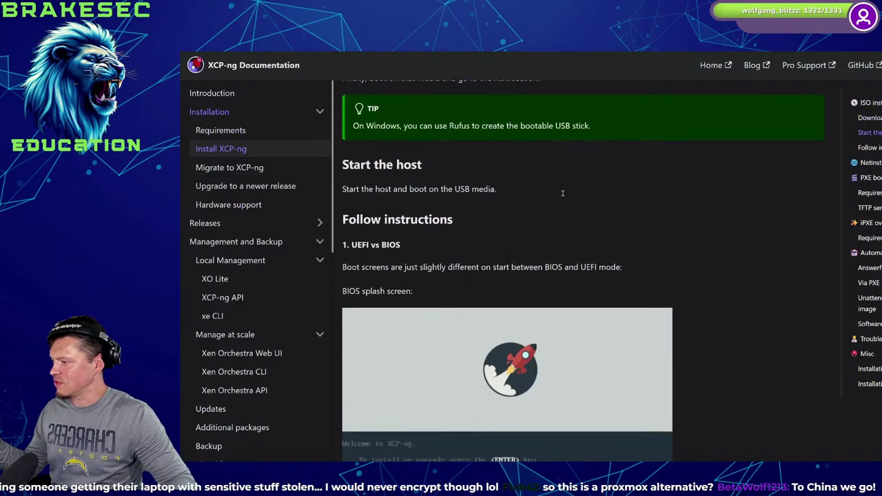
scroll(562, 196, "down", 8)
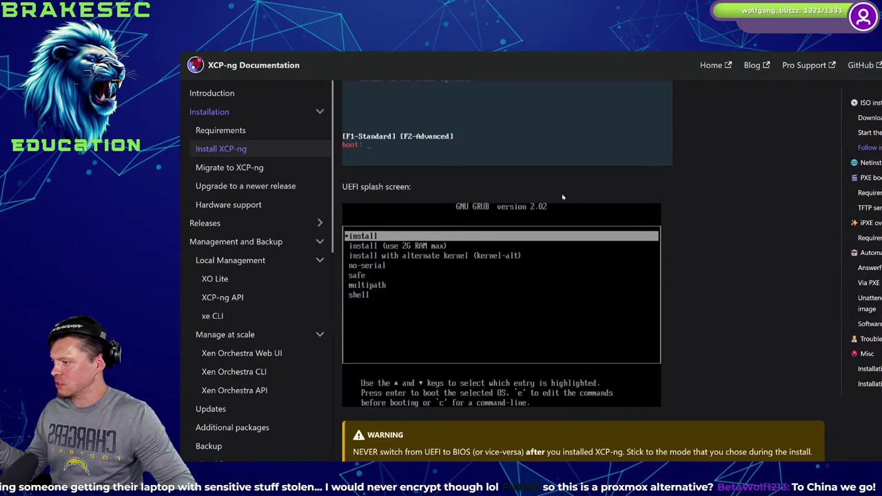
scroll(562, 197, "down", 12)
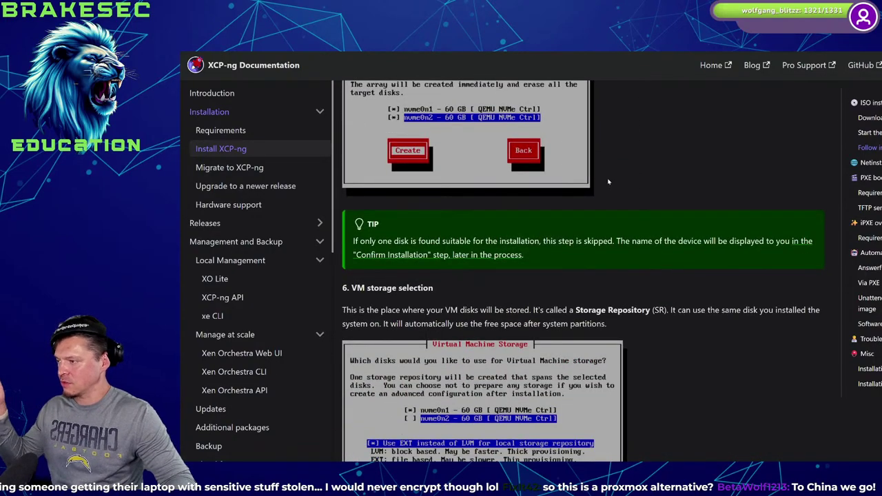
scroll(609, 182, "down", 3)
scroll(609, 181, "down", 4)
scroll(609, 181, "up", 4)
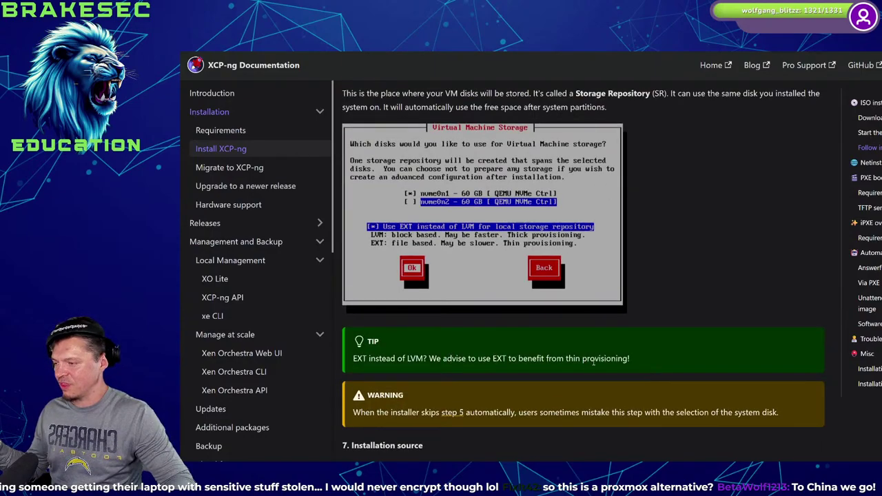
left_click_drag(565, 358, 626, 359)
right_click(626, 359)
Step: Search Google for 'thin provisioning', then close it and scroll the guide to Installation source
left_click(651, 290)
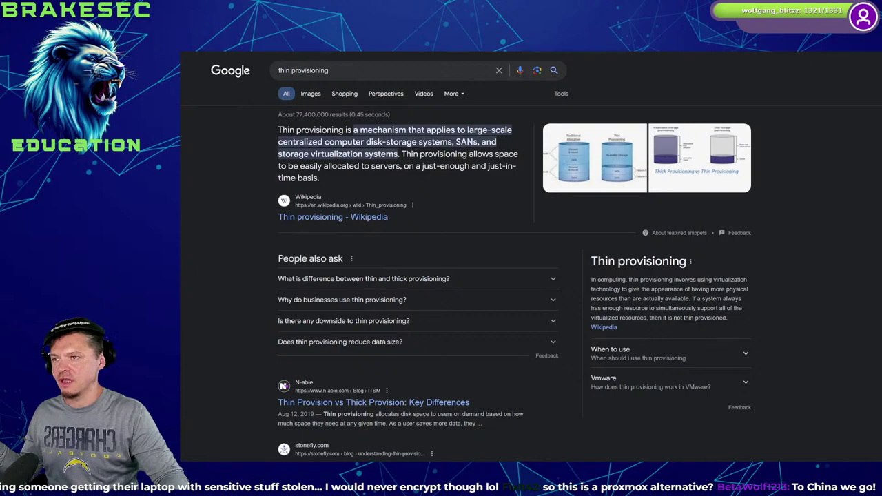
key("ctrl+w")
scroll(720, 200, "down", 2)
scroll(719, 200, "down", 1)
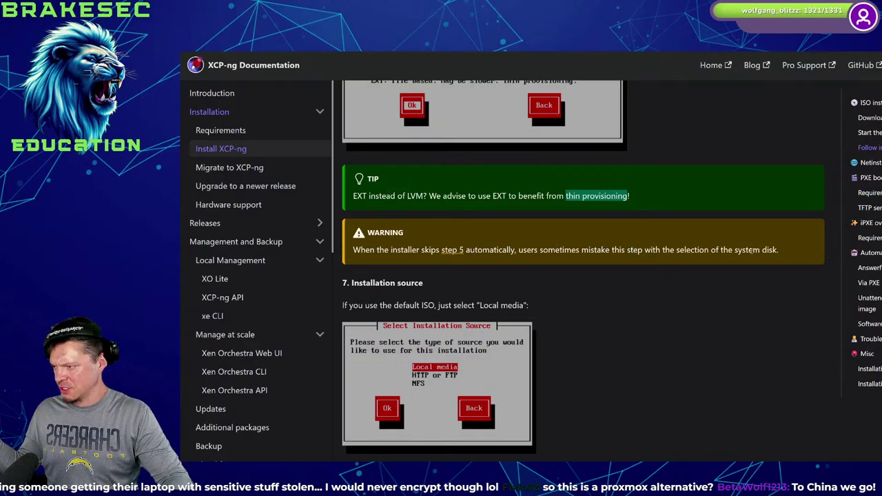
Step: Scroll through the iPXE over HTTP requirements and directory tree to the PXE boot steps
scroll(629, 320, "down", 4)
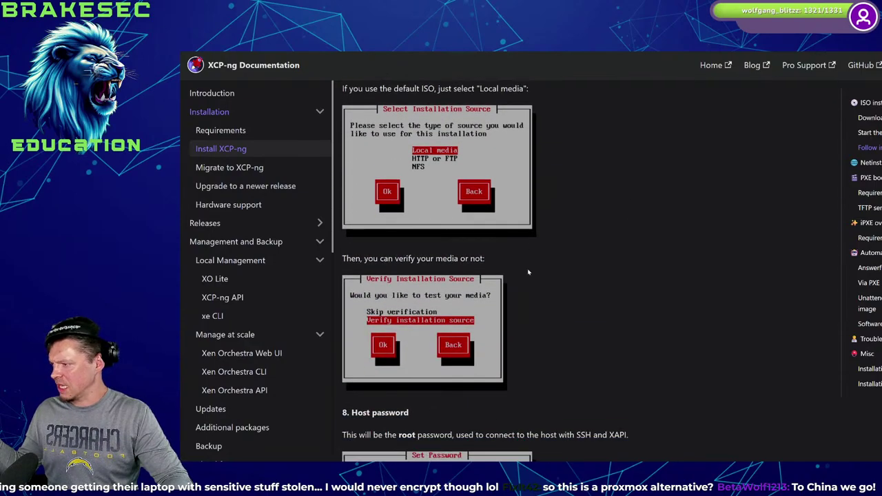
scroll(529, 272, "down", 15)
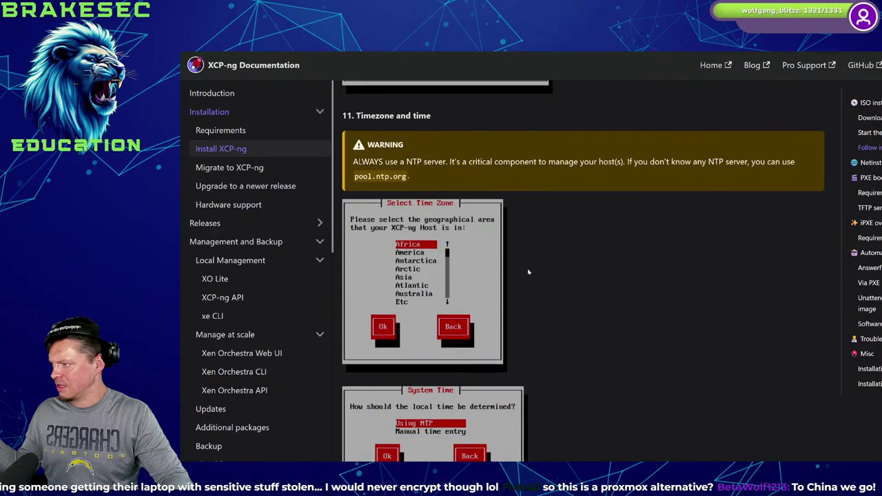
scroll(528, 272, "down", 14)
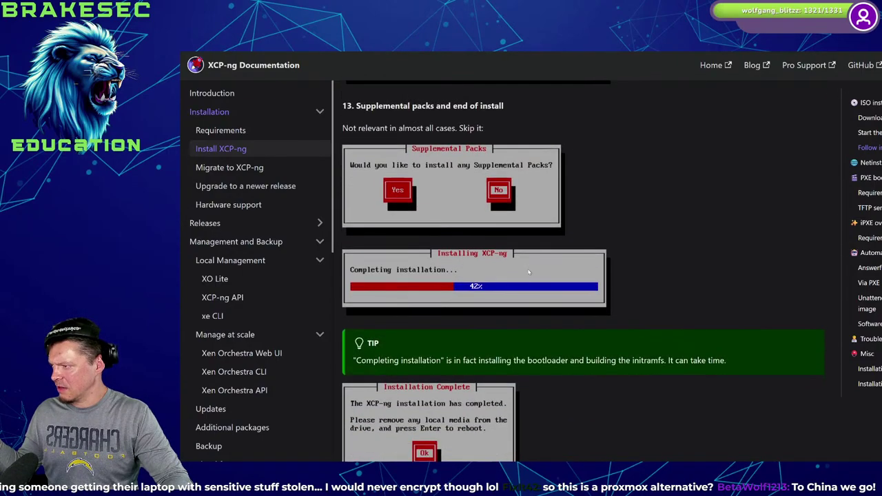
scroll(528, 272, "down", 10)
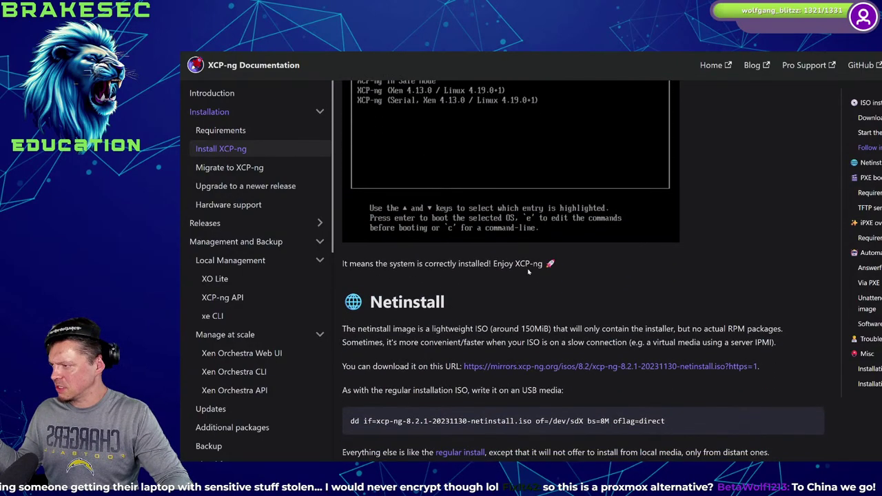
scroll(528, 272, "down", 10)
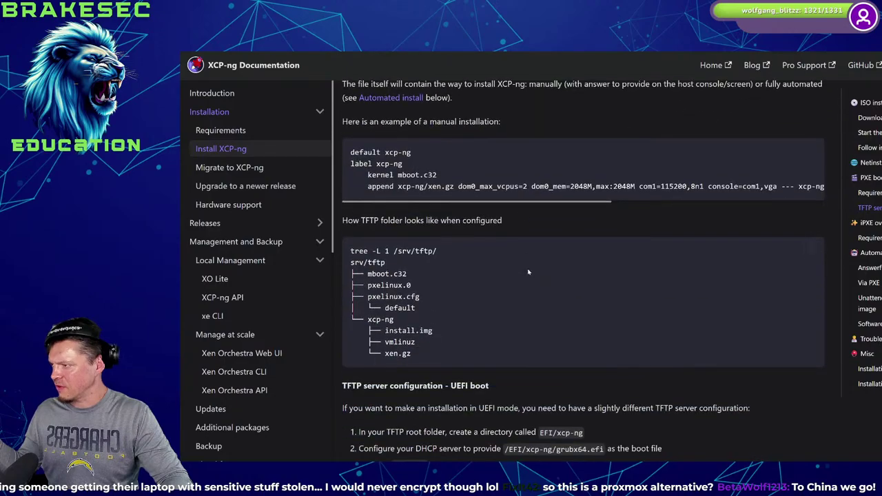
scroll(529, 272, "down", 3)
scroll(528, 272, "up", 8)
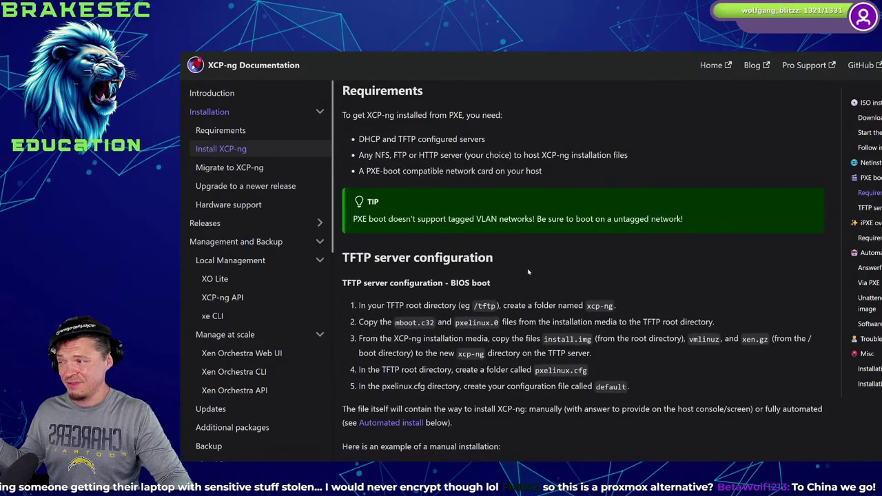
scroll(528, 272, "down", 5)
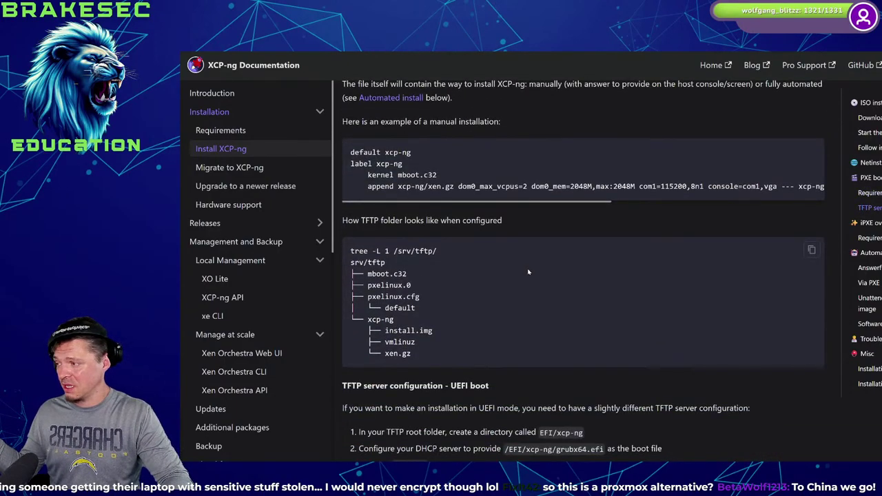
scroll(528, 272, "down", 6)
scroll(528, 272, "down", 8)
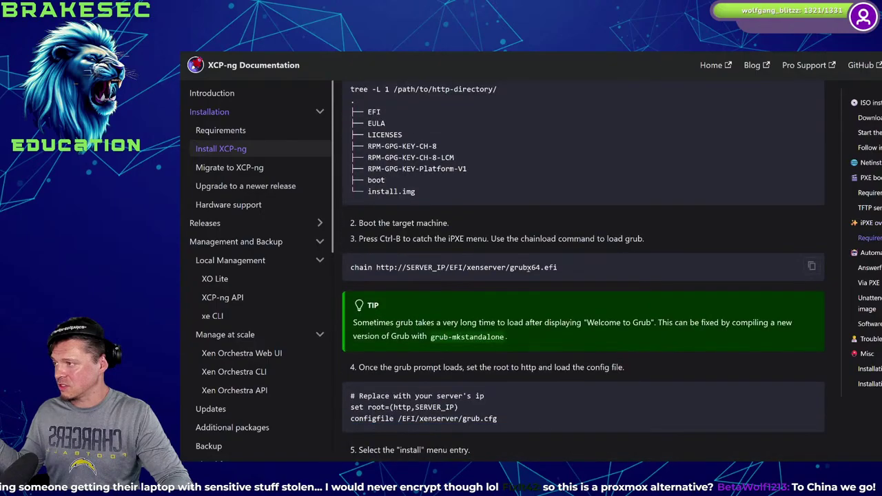
scroll(528, 272, "up", 1)
scroll(529, 272, "down", 5)
scroll(529, 272, "up", 12)
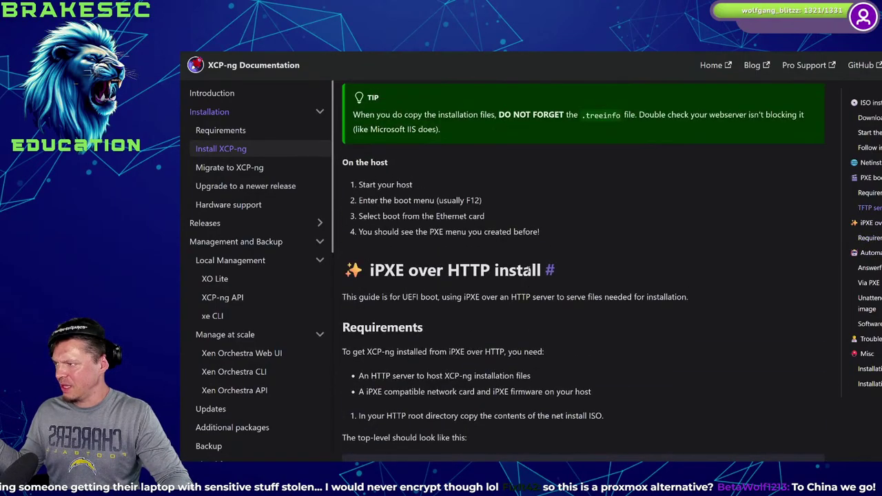
scroll(528, 272, "down", 3)
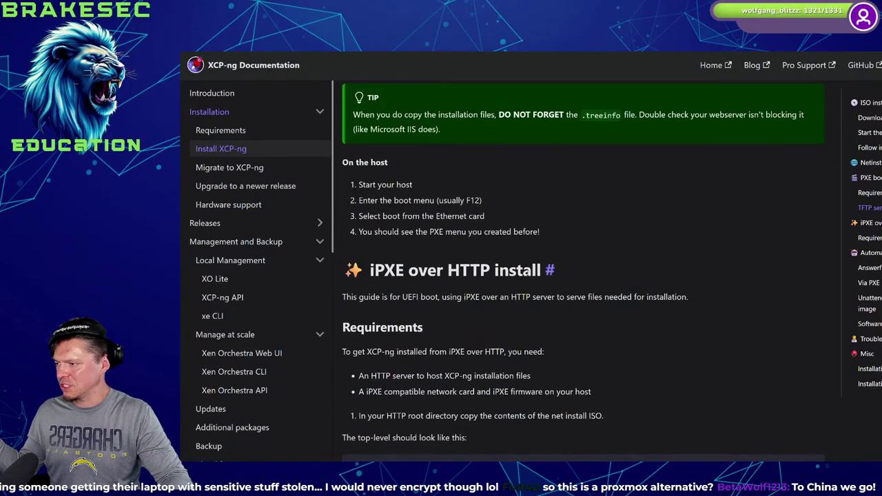
scroll(582, 269, "down", 5)
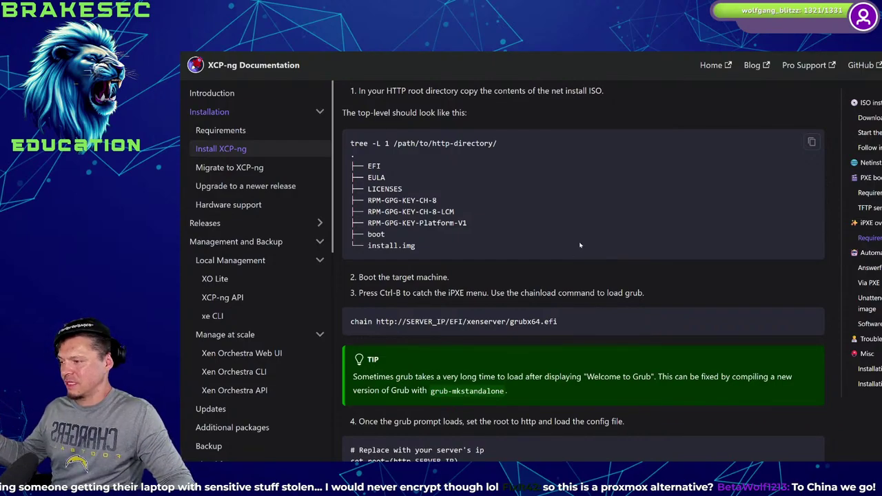
Step: Scroll past Automated install, Answerfile, Via PXE and Troubleshooting to the SD-card warning
scroll(580, 245, "down", 3)
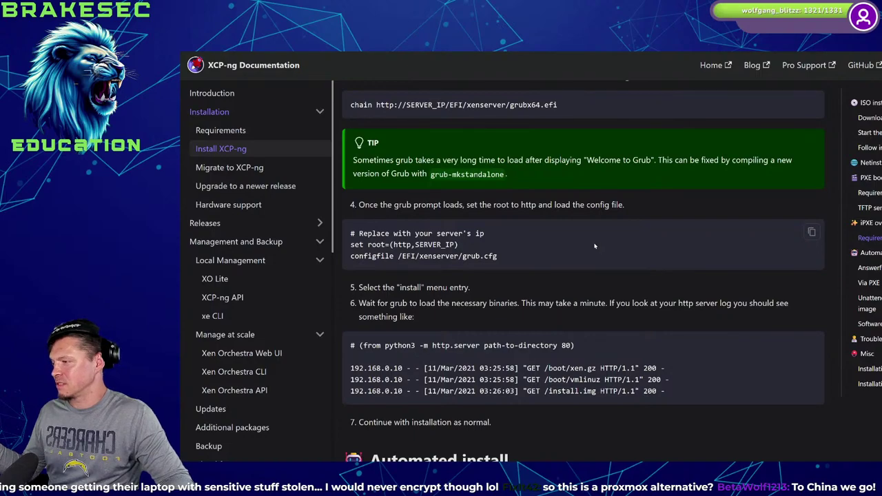
scroll(594, 246, "down", 2)
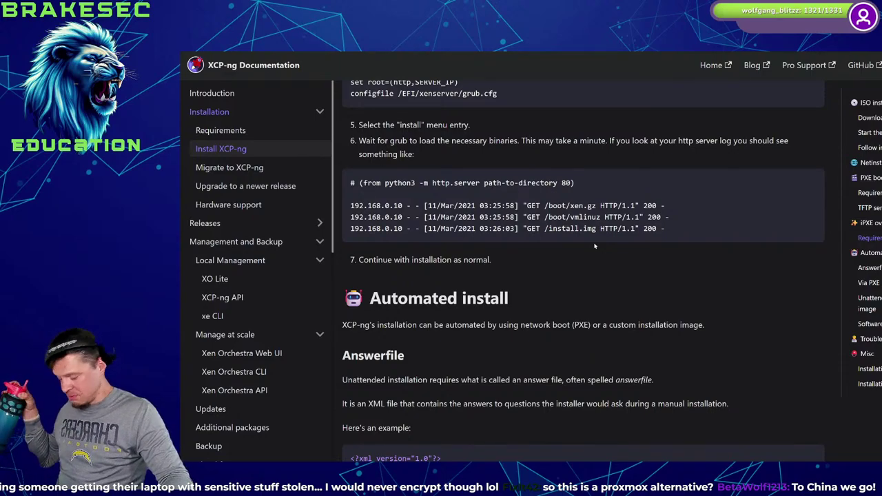
scroll(595, 245, "down", 3)
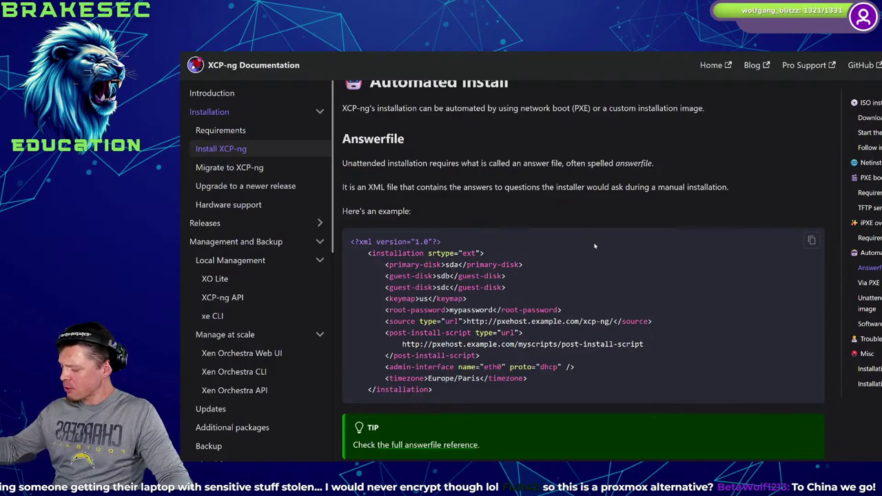
scroll(594, 246, "down", 6)
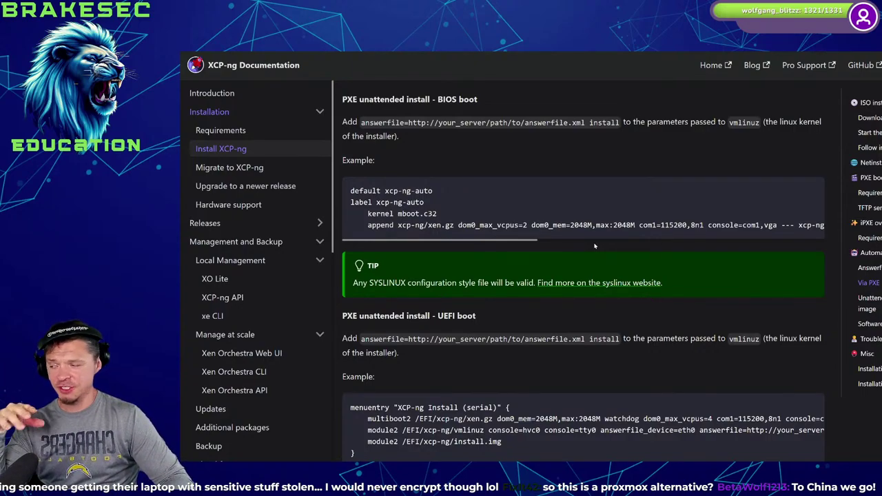
scroll(594, 246, "up", 4)
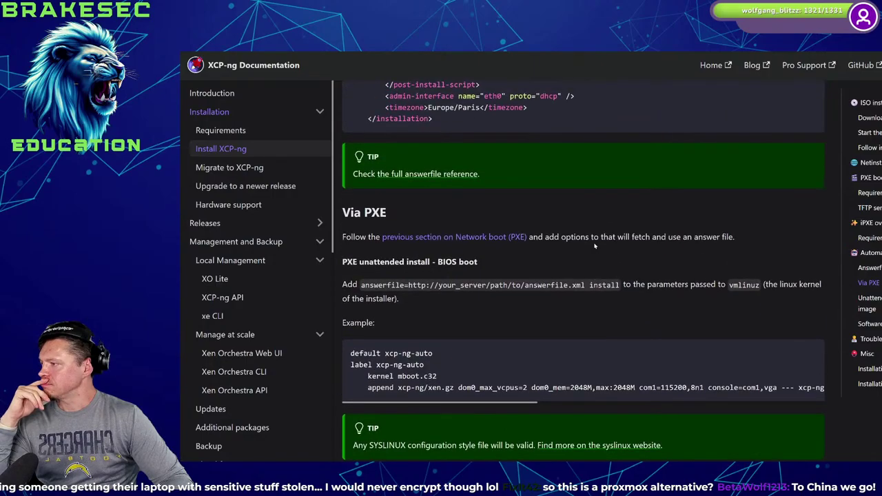
scroll(594, 245, "down", 8)
scroll(595, 246, "down", 9)
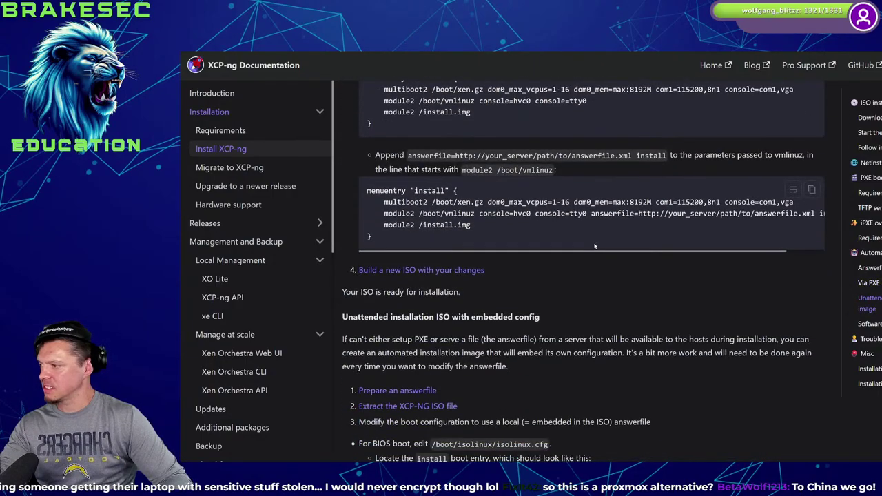
scroll(594, 246, "down", 10)
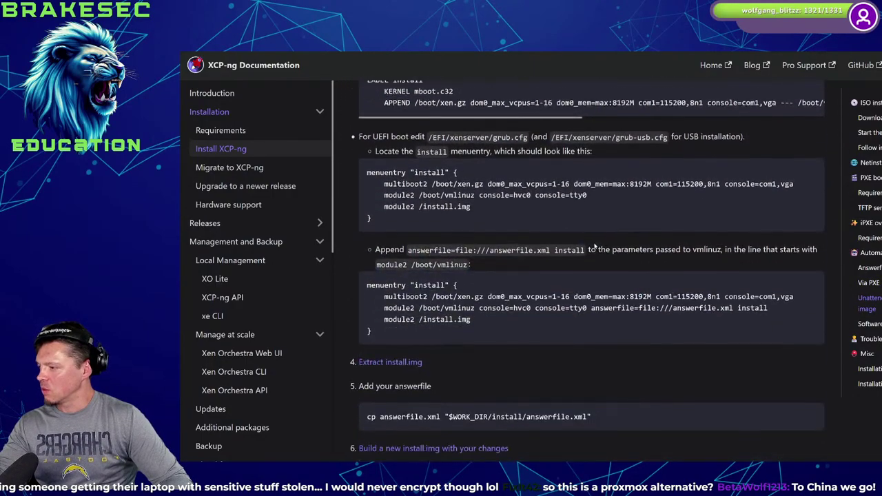
scroll(594, 246, "down", 10)
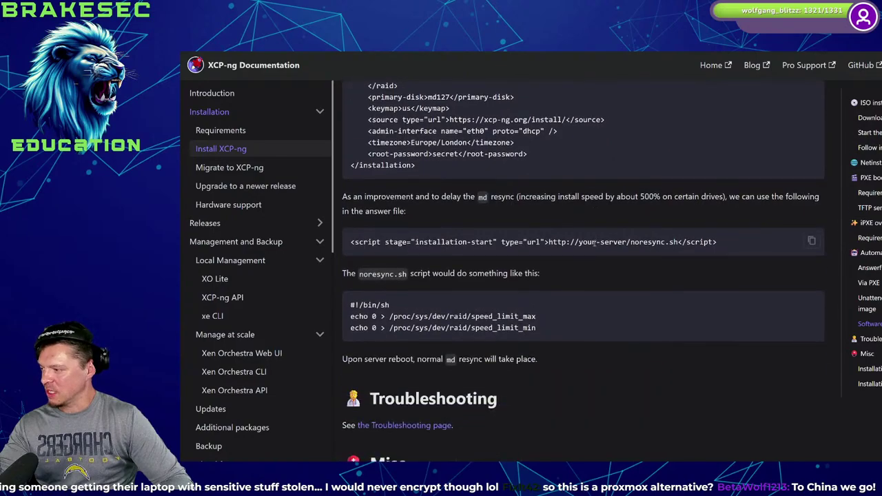
scroll(595, 246, "down", 2)
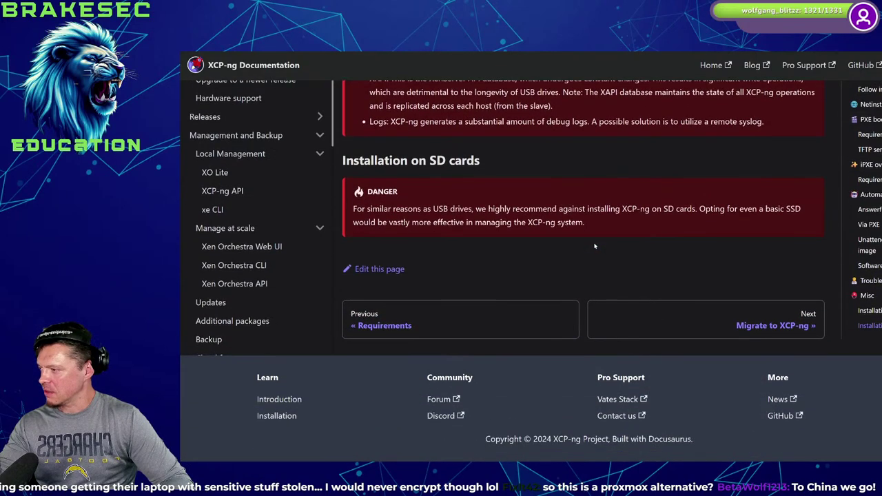
Step: Open the Migrate to XCP-ng page and read through the From VMware and Hyper-V sections
left_click(735, 323)
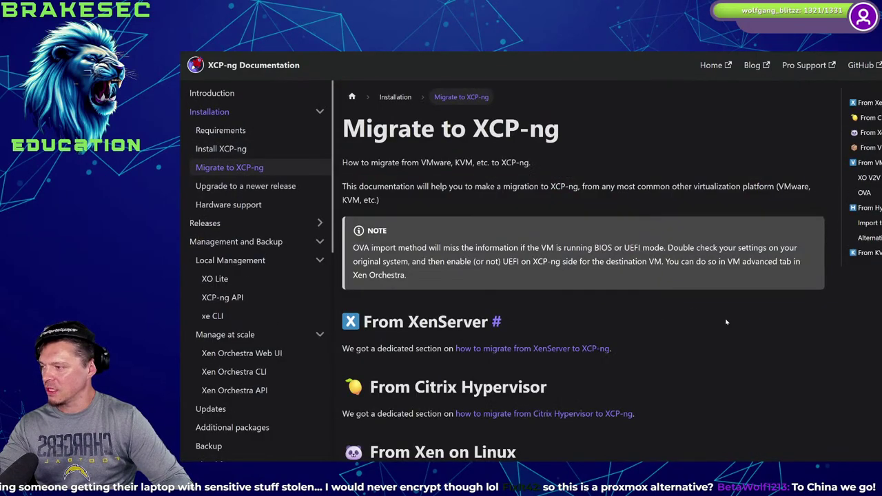
scroll(653, 340, "down", 3)
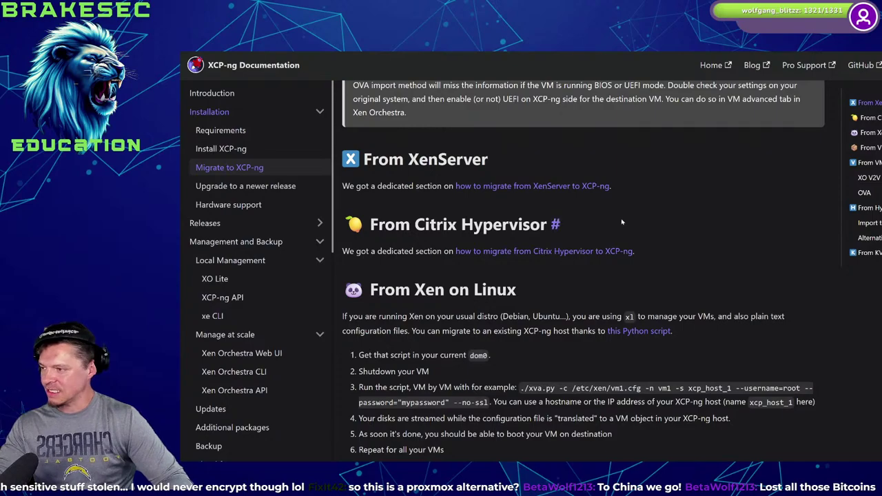
scroll(641, 253, "down", 3)
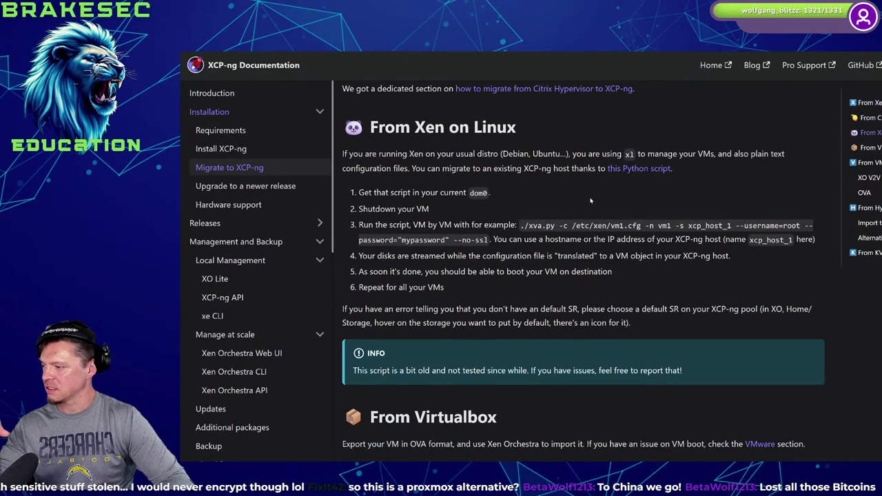
scroll(590, 201, "down", 5)
scroll(577, 222, "down", 2)
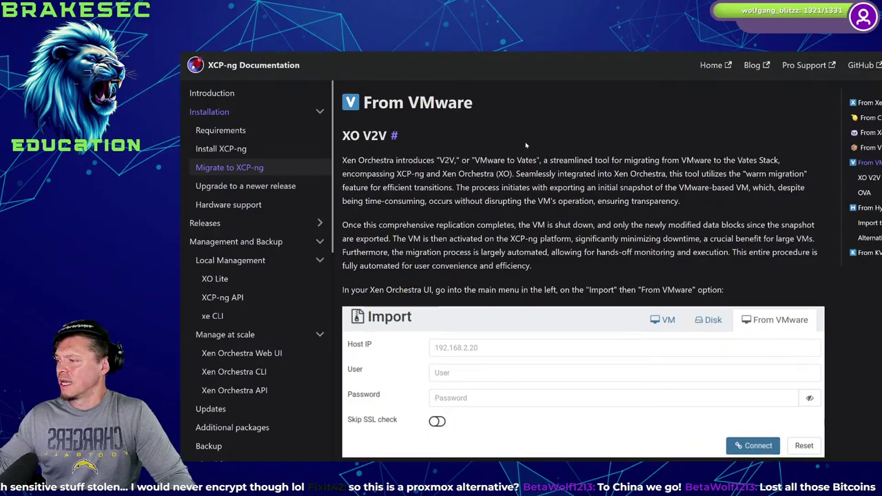
scroll(525, 145, "down", 7)
scroll(525, 144, "up", 3)
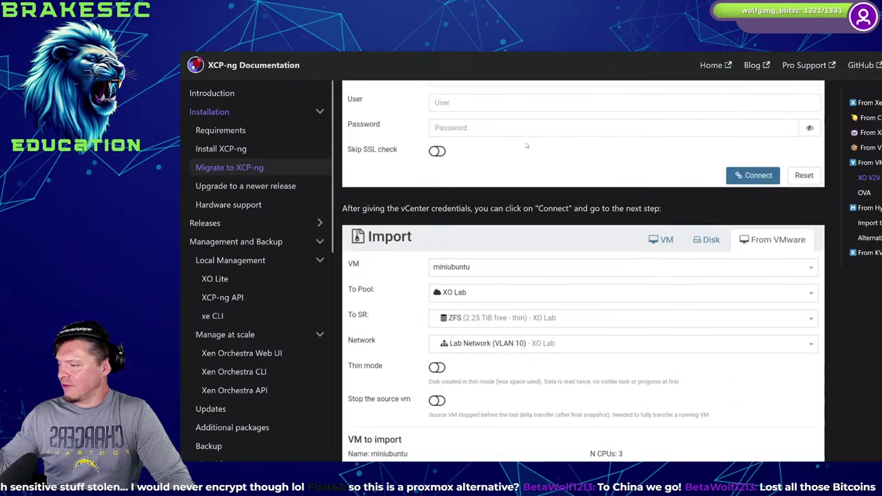
scroll(526, 144, "up", 4)
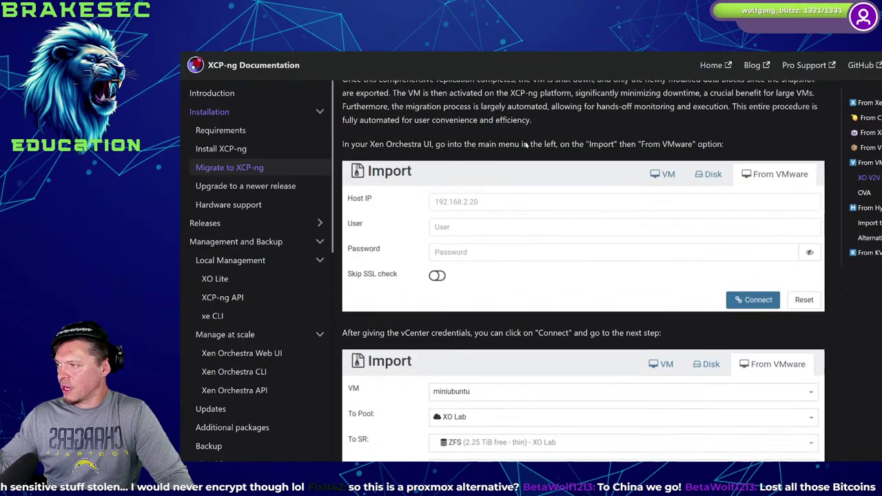
scroll(526, 145, "down", 5)
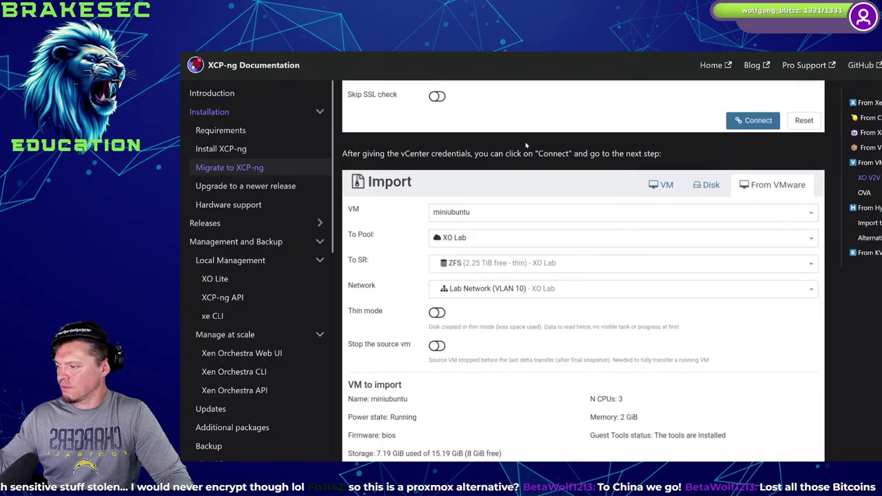
scroll(526, 145, "down", 10)
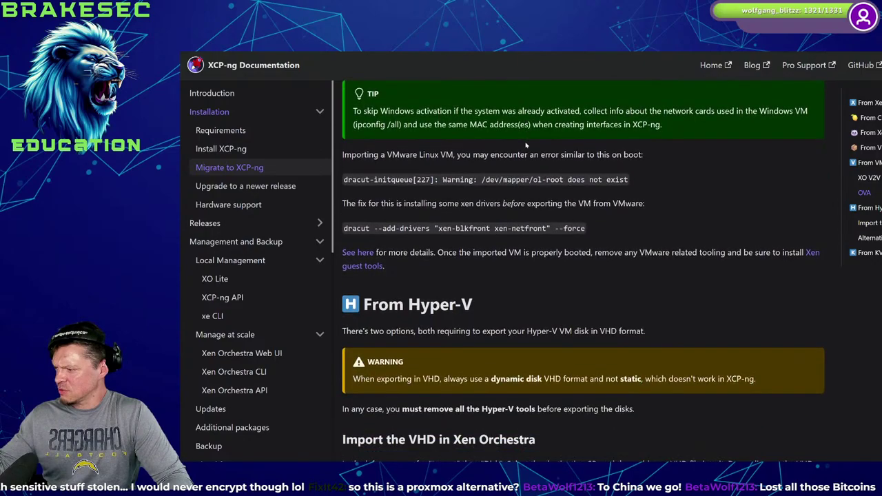
scroll(525, 144, "down", 3)
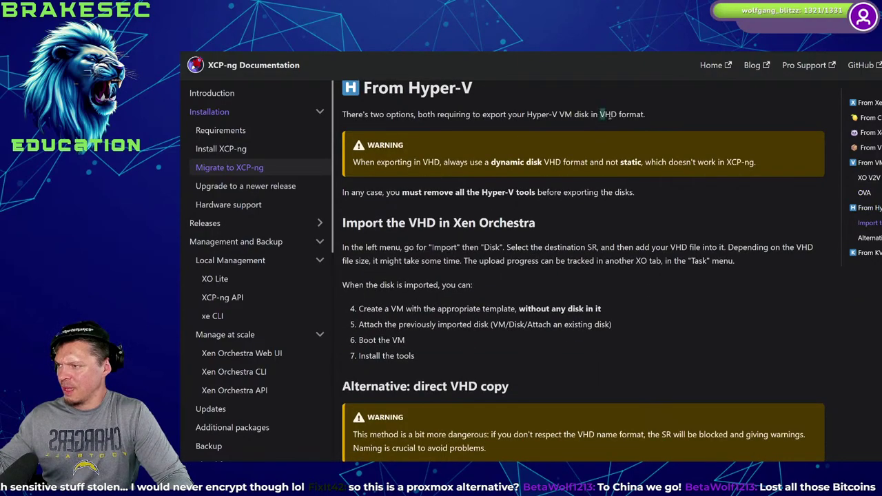
Step: Highlight the VHD format requirement and continue down to From KVM (Libvirt)
left_click_drag(598, 115, 677, 111)
scroll(689, 116, "down", 4)
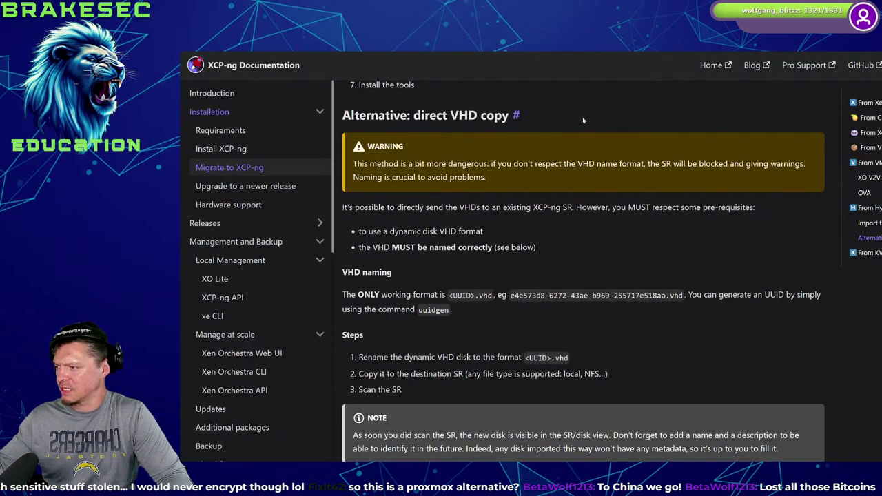
scroll(583, 121, "down", 5)
scroll(583, 121, "down", 3)
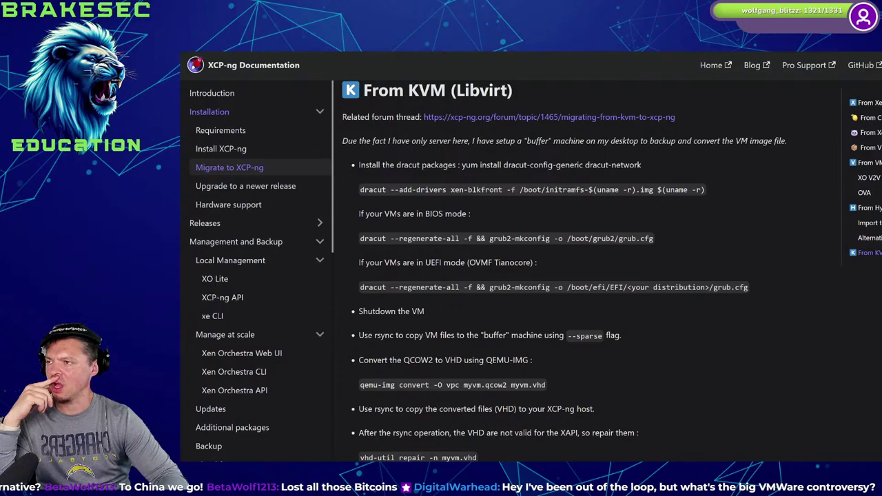
Step: Review the 'vmware purchased' results and free ESXi forum thread, then open the kb.vmware.com article
key("ctrl+Tab")
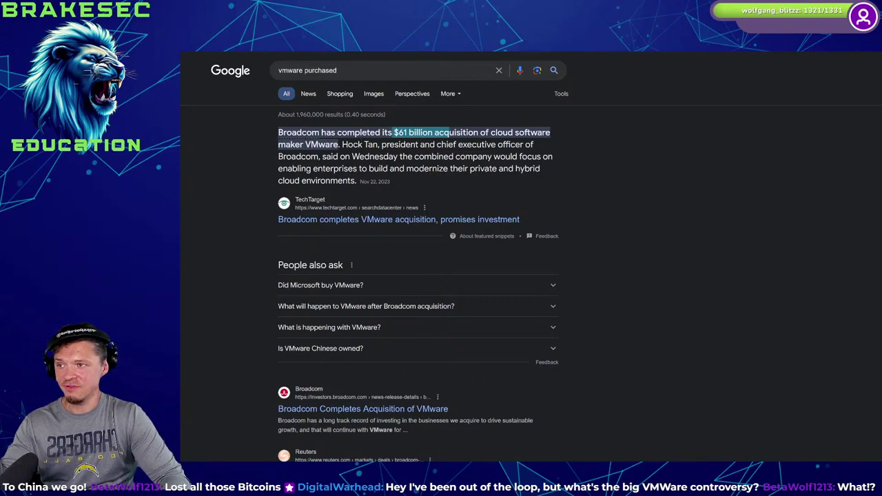
key("ctrl+Tab")
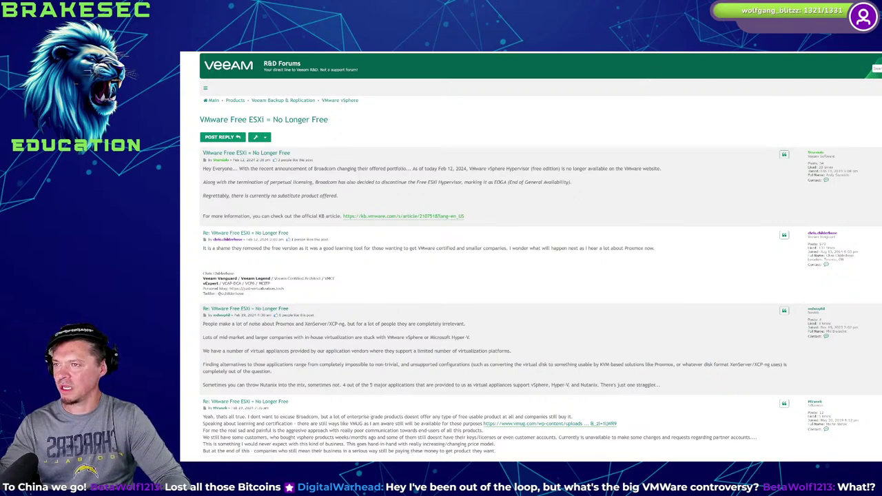
key("ctrl+Tab")
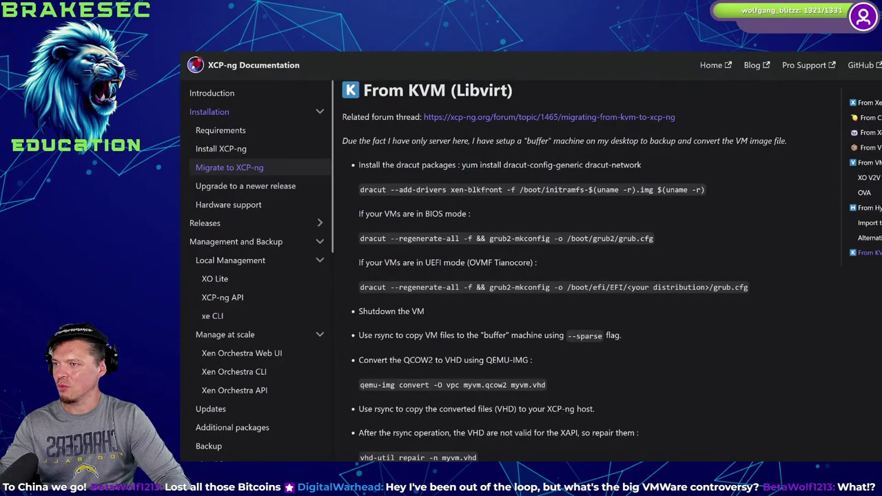
key("ctrl+shift+Tab")
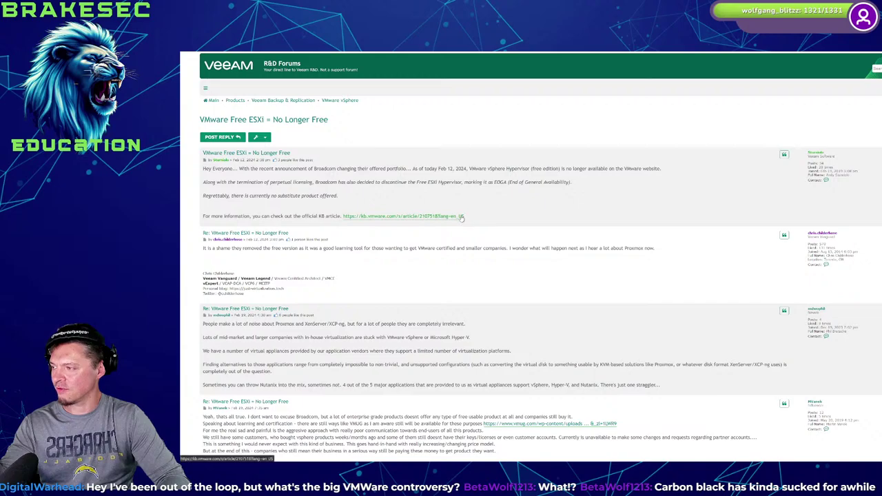
left_click(461, 217)
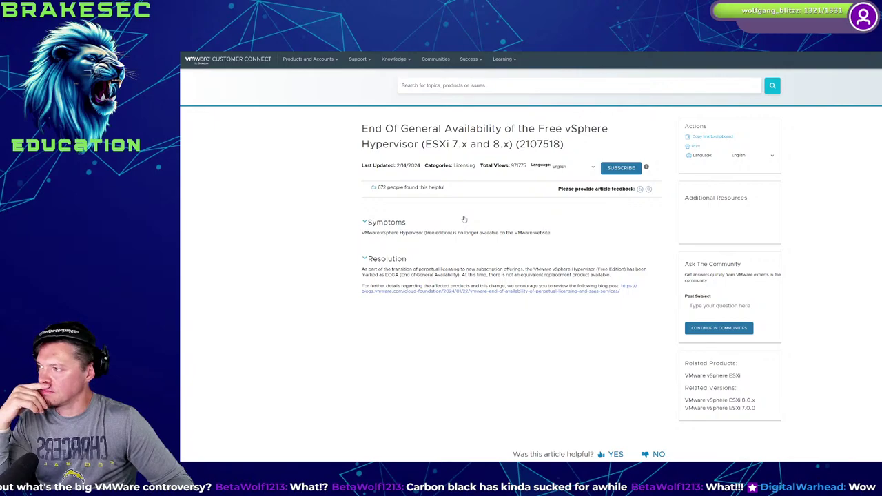
Step: Highlight the KB article's Last Updated date, then cycle tabs back to the From KVM docs
triple_click(407, 166)
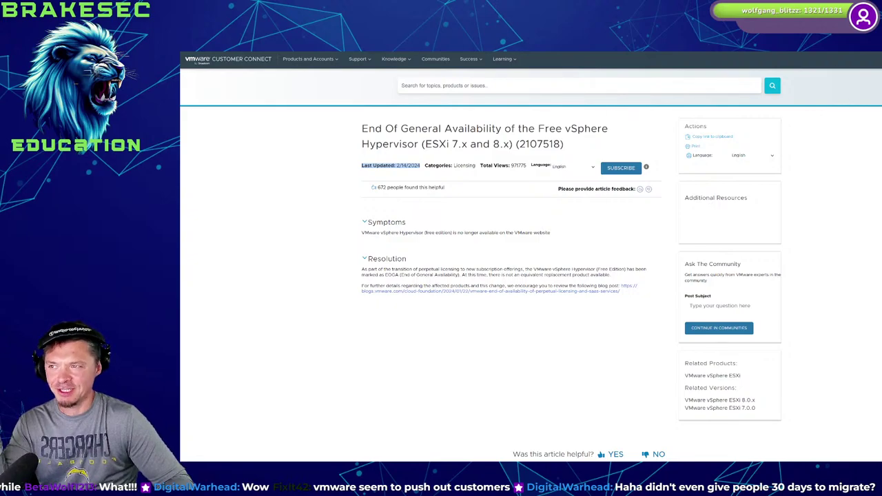
key("ctrl+Tab")
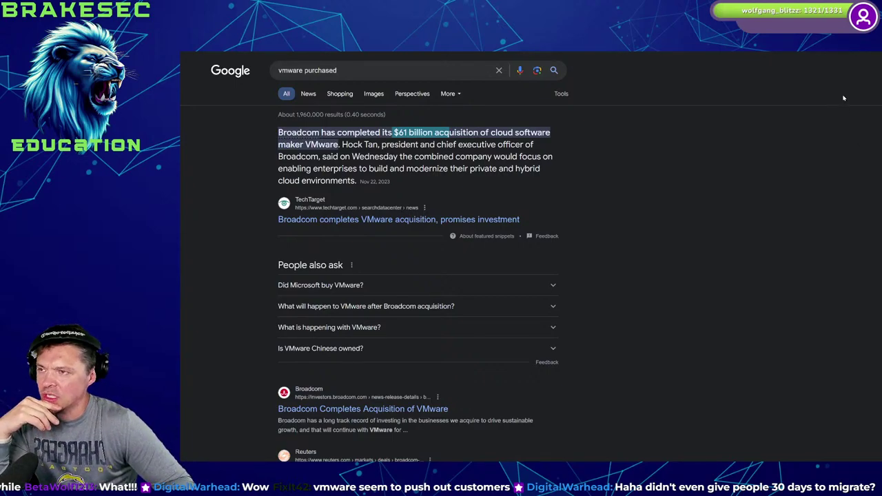
key("ctrl+Tab")
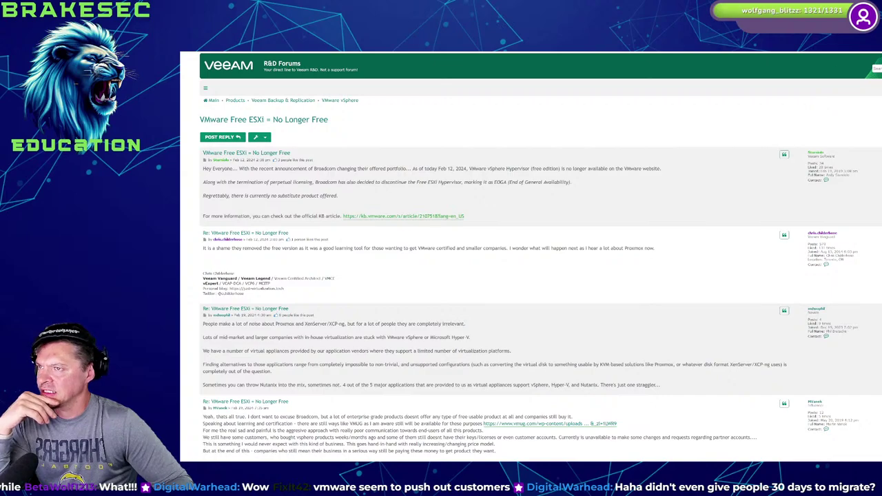
key("ctrl+Tab")
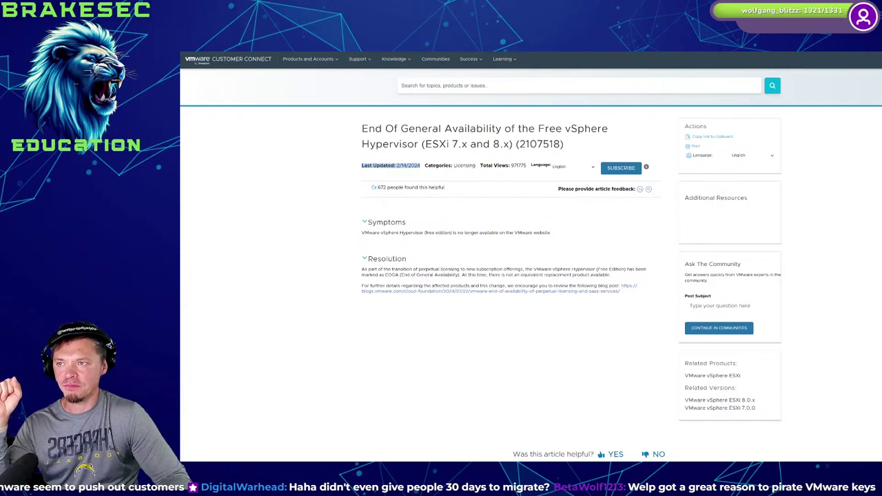
key("ctrl+Tab")
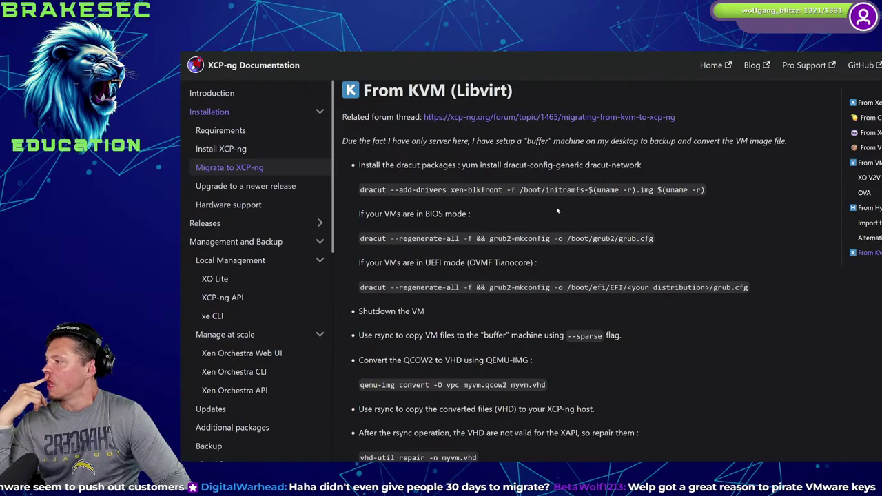
Step: Open Management and Backup and read the local tools and Xen Orchestra options
left_click(247, 241)
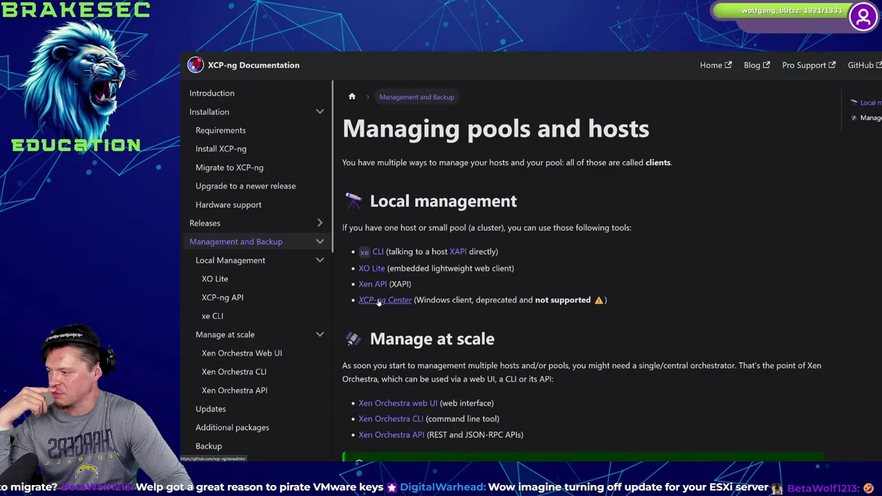
scroll(420, 286, "down", 3)
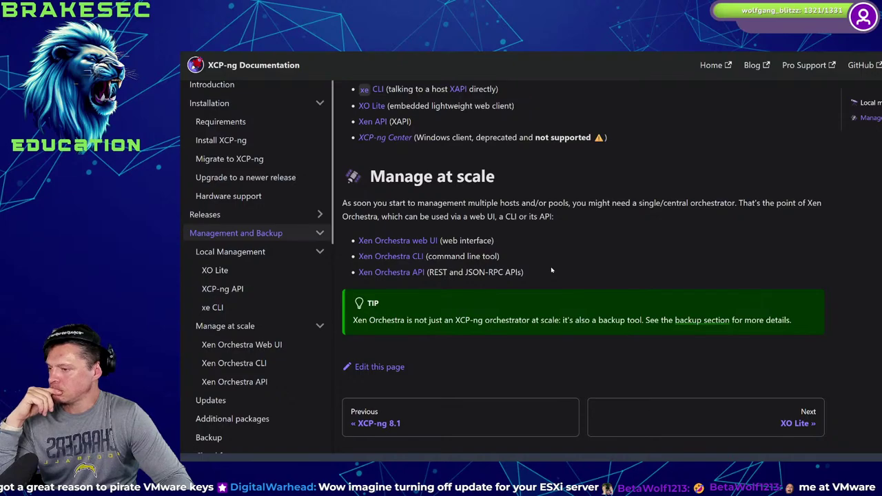
scroll(551, 270, "up", 3)
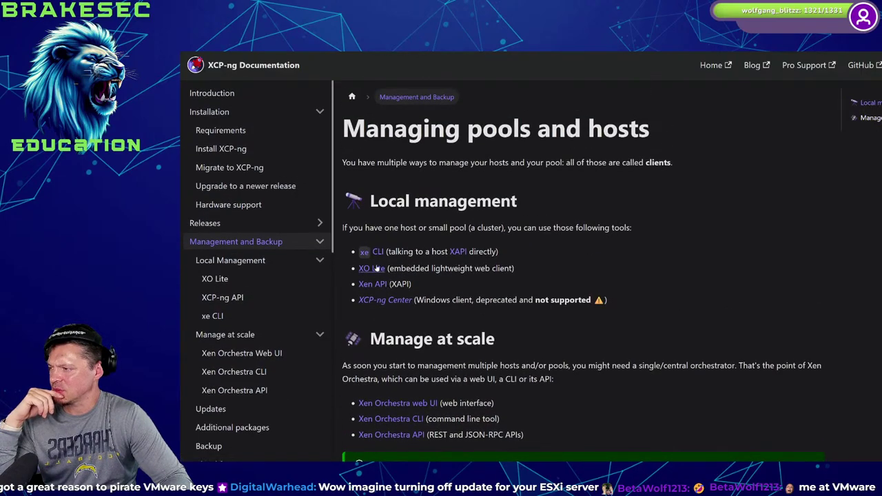
scroll(377, 267, "down", 3)
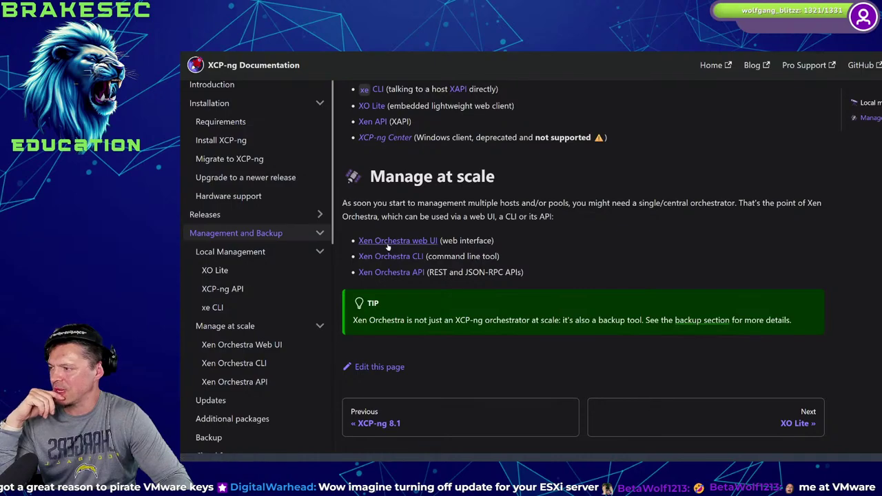
Step: Read the Xen Orchestra web UI page's two XOA flavors and follow the 'deploy in a minute' link
left_click(388, 243)
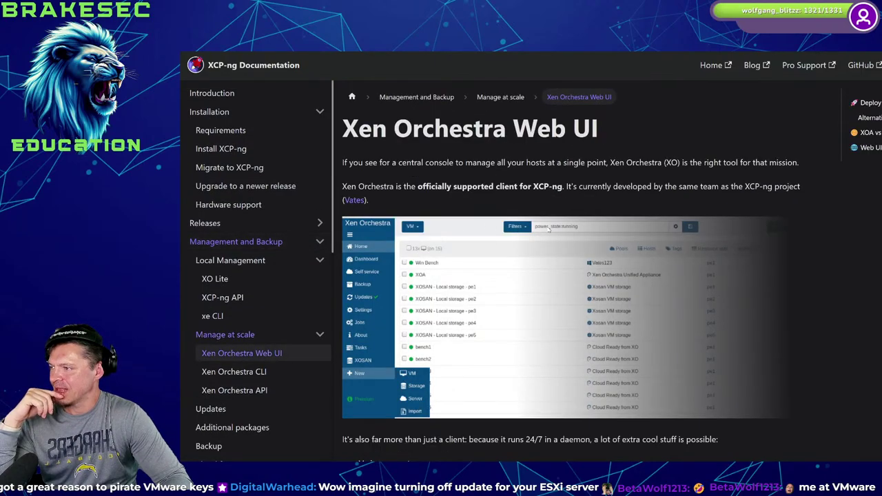
scroll(547, 229, "down", 4)
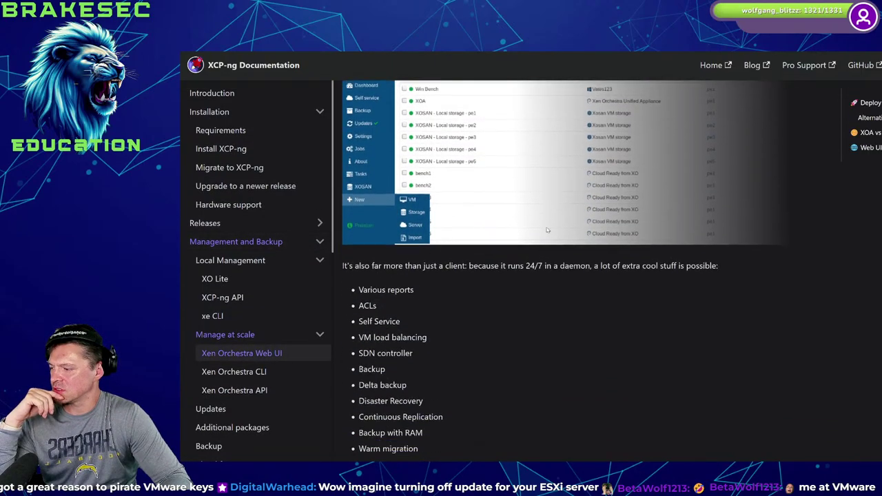
scroll(547, 228, "down", 2)
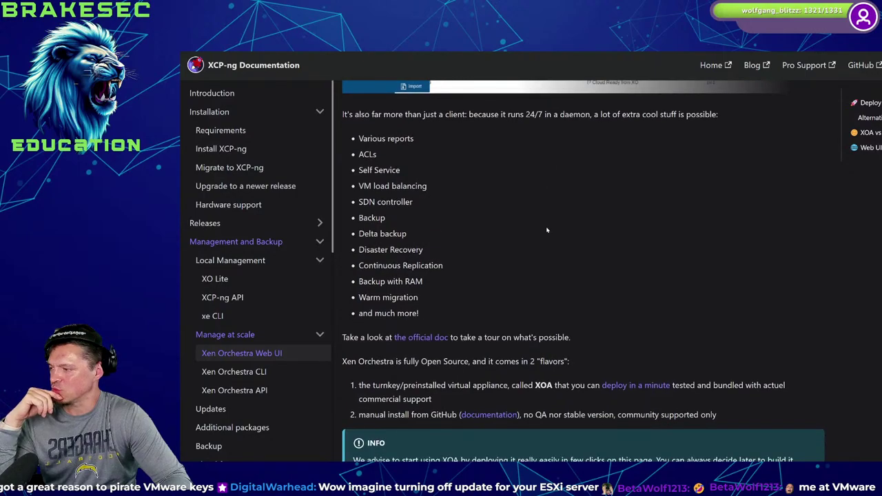
scroll(547, 229, "down", 3)
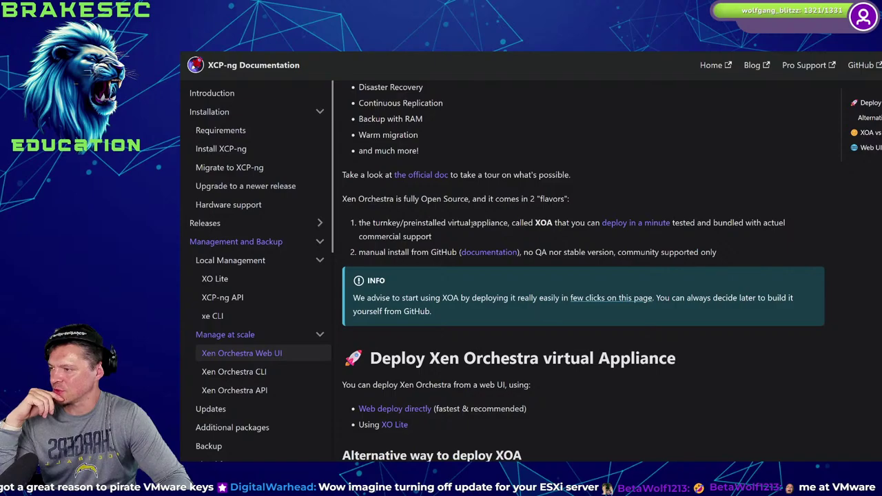
double_click(543, 223)
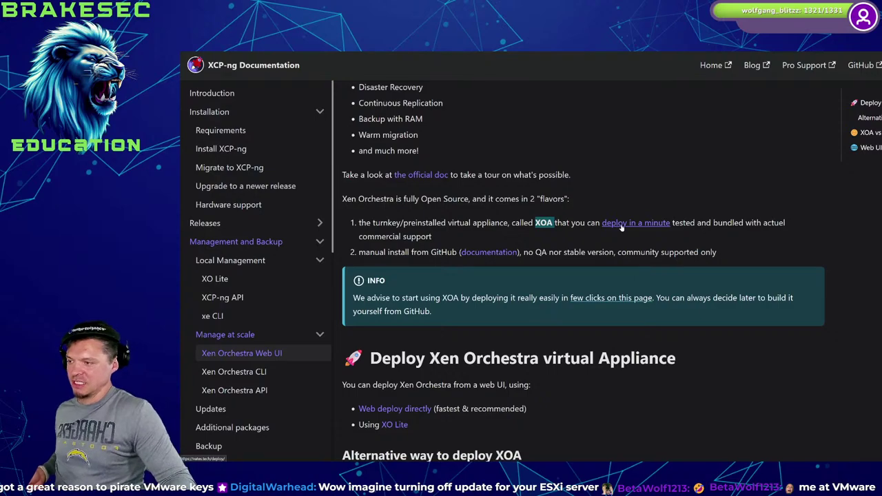
left_click(621, 226)
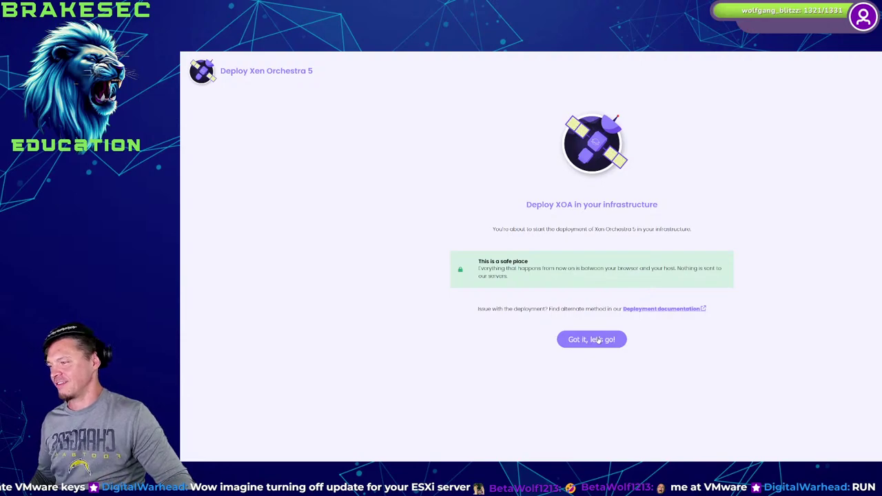
Step: Start the deployment, enter primary host 192.168.1.51 with the root password, and submit
left_click(591, 339)
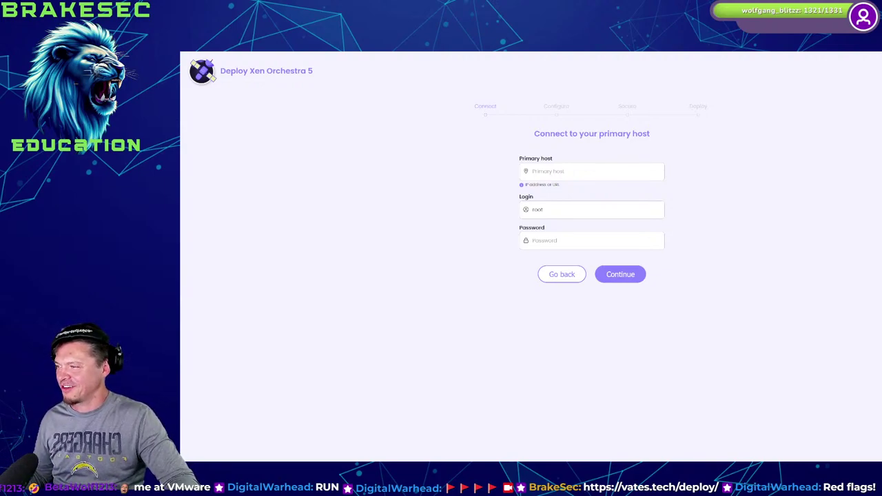
left_click(613, 172)
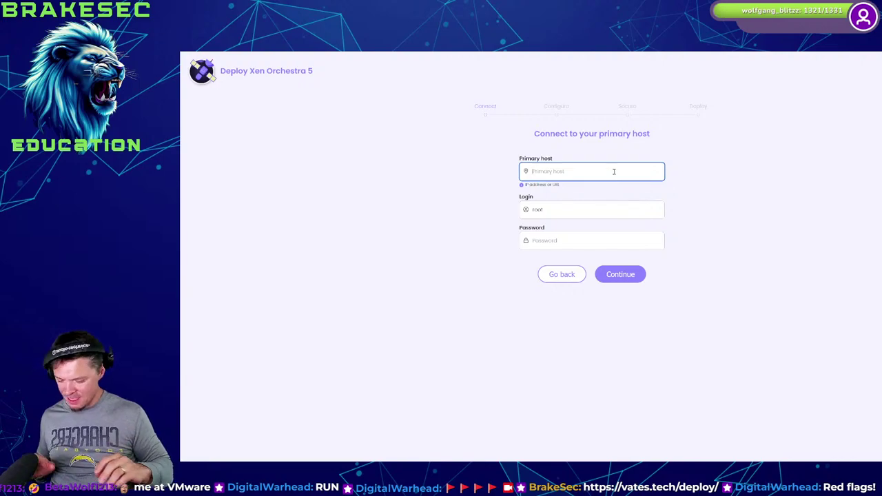
type("192.168.1.51")
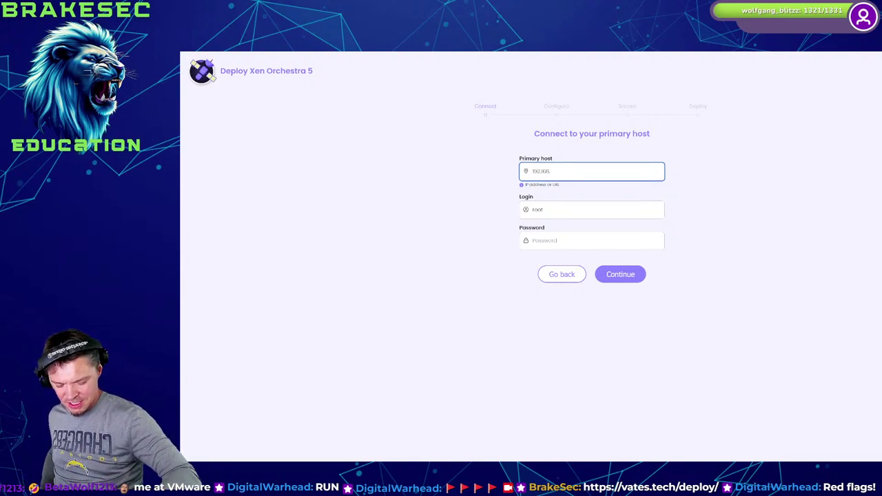
left_click(593, 236)
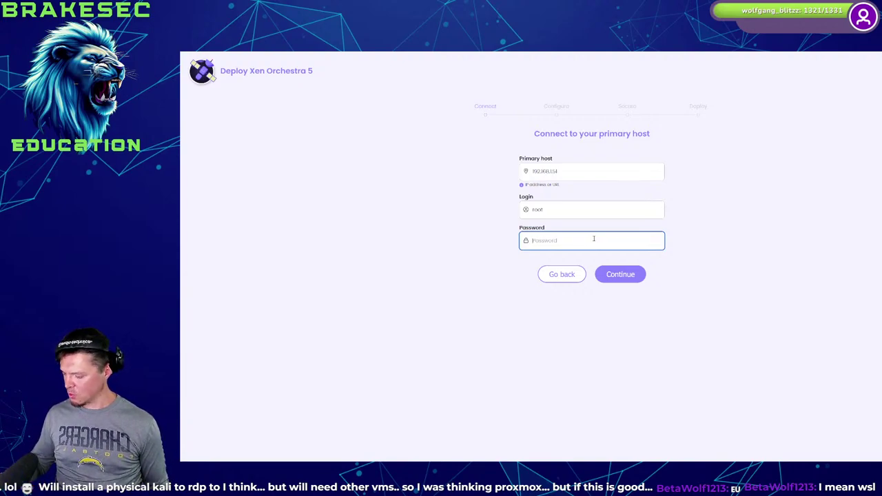
type("x")
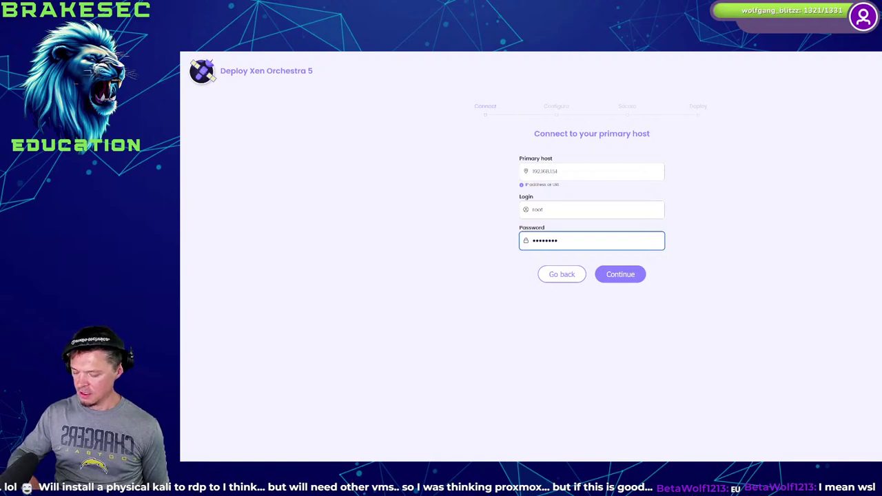
key("Return")
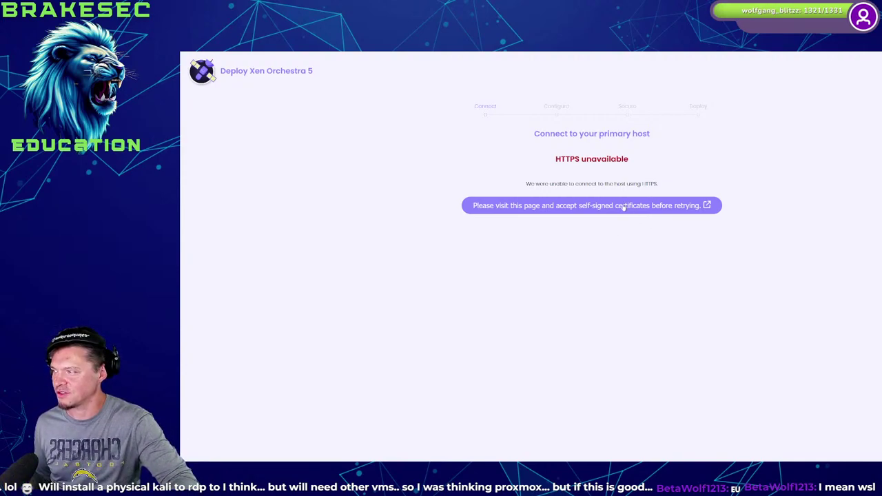
Step: Open host 192.168.1.51 in a new tab to accept its self-signed certificate
left_click(623, 206)
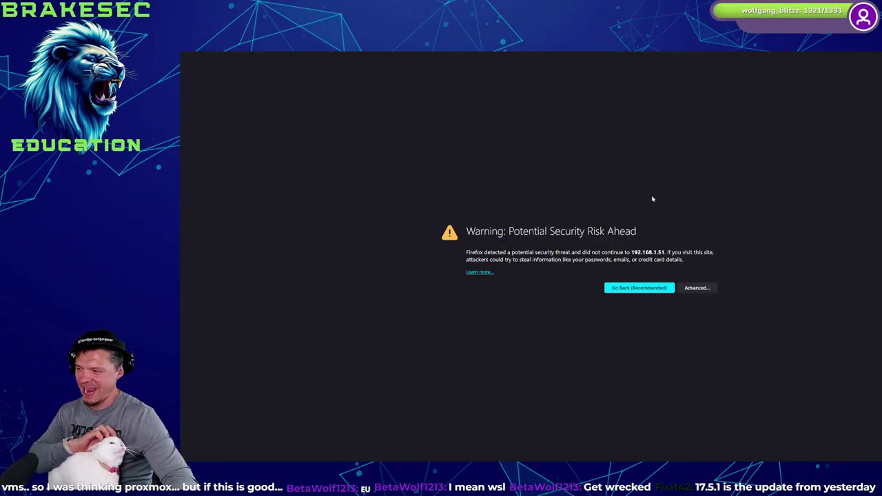
Step: Accept the self-signed certificate risk for 192.168.1.51 through the Advanced options
left_click(698, 288)
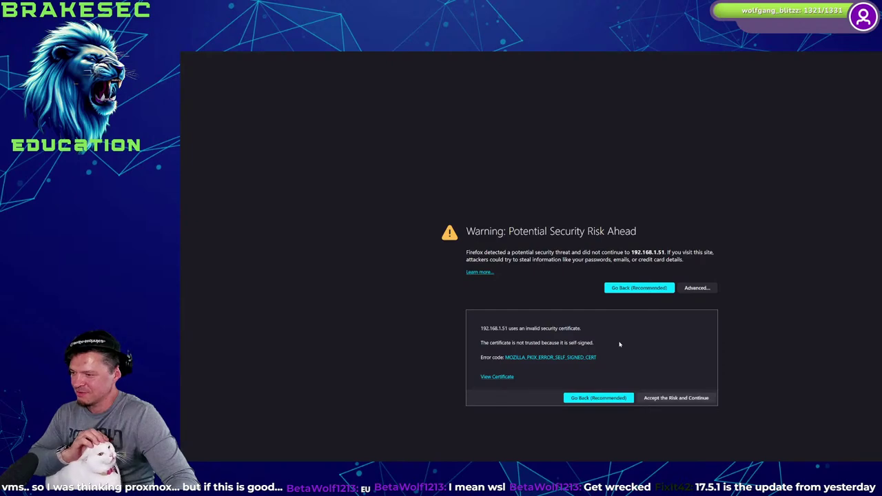
left_click(667, 399)
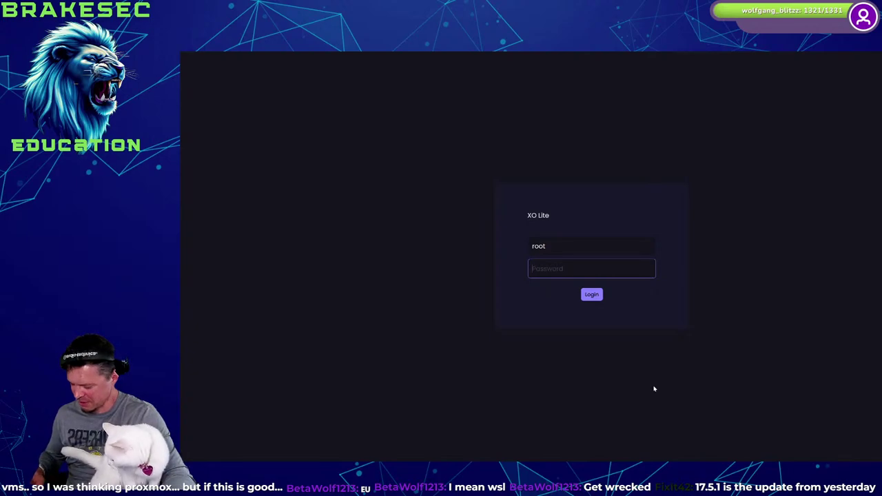
Step: Sign in to XO Lite as root with the host's password
type("******")
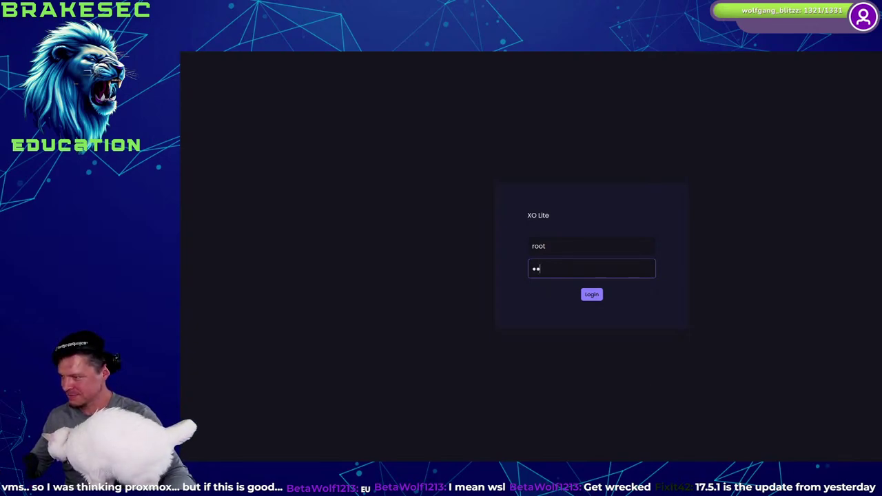
type("**")
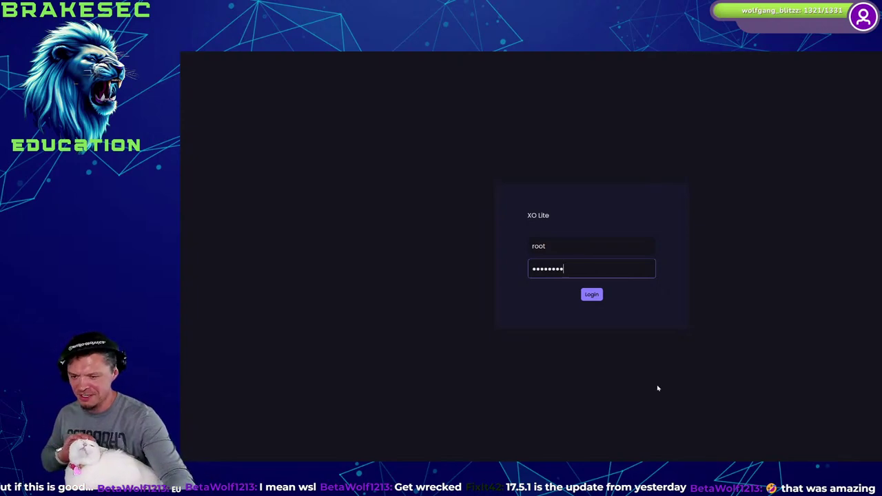
left_click(591, 295)
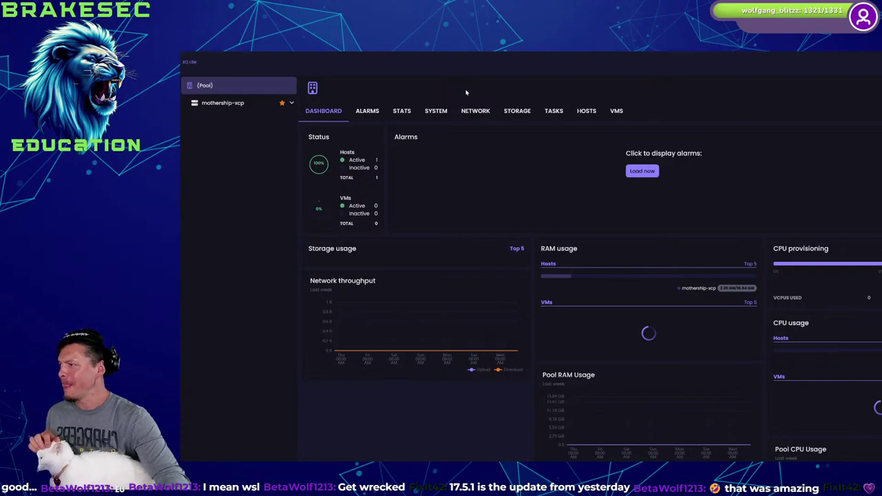
Step: Select the mothership-xcp host entry in XO Lite's left tree
left_click(229, 105)
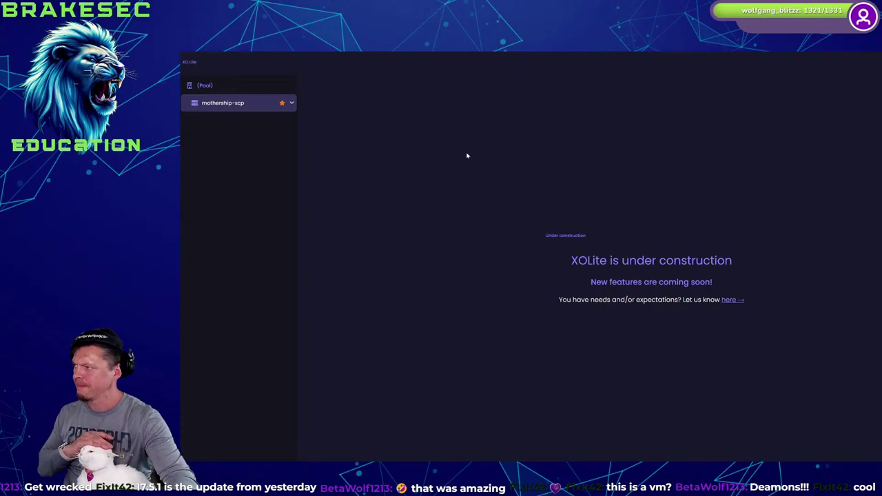
Step: Browse the pool's Alarms, Stats, System, VMs, Hosts and Tasks tabs
left_click(248, 88)
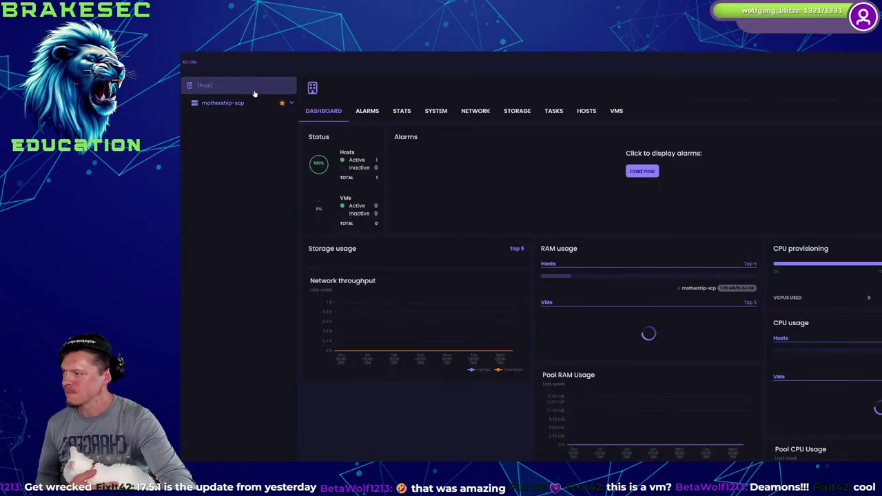
left_click(358, 110)
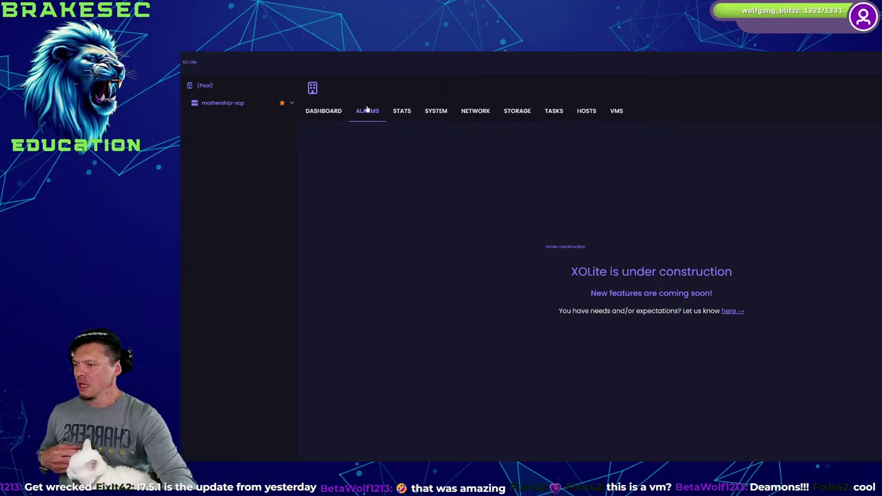
left_click(401, 114)
left_click(423, 113)
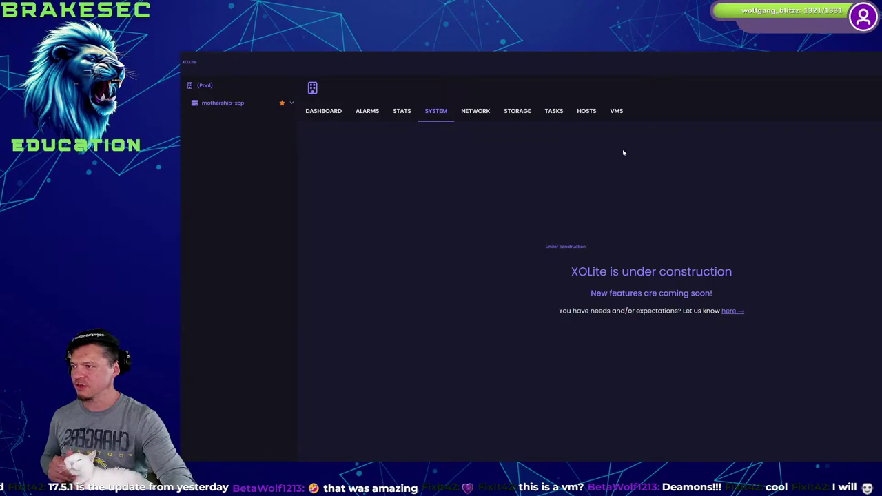
left_click(616, 113)
left_click(595, 116)
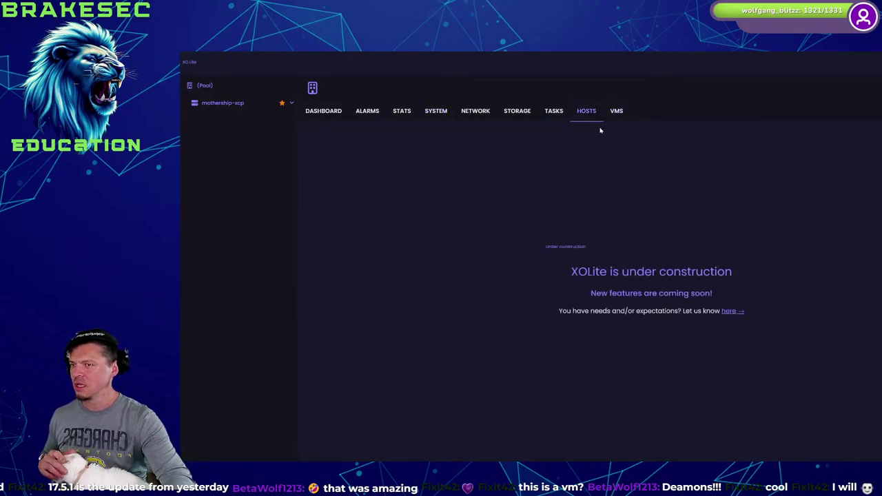
left_click(558, 118)
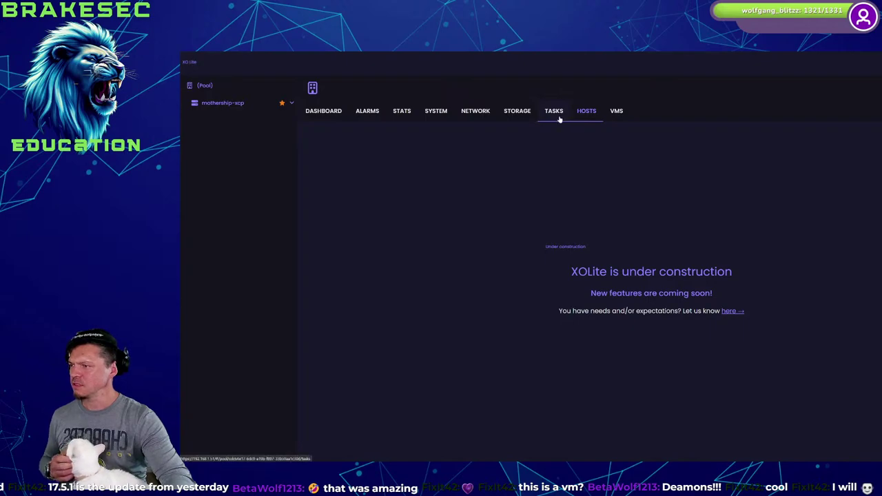
Step: Step back through Storage, Network, System, Stats and Alarms to the Dashboard, and scroll it
left_click(509, 118)
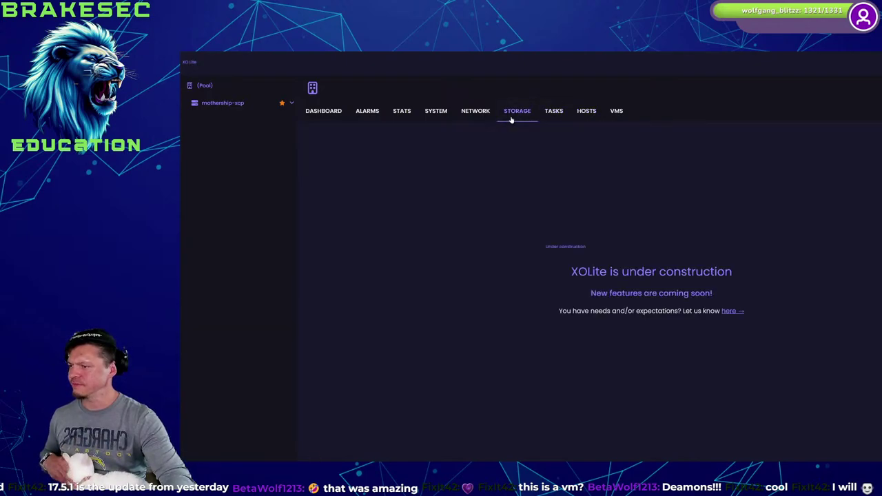
left_click(483, 117)
left_click(445, 115)
left_click(408, 114)
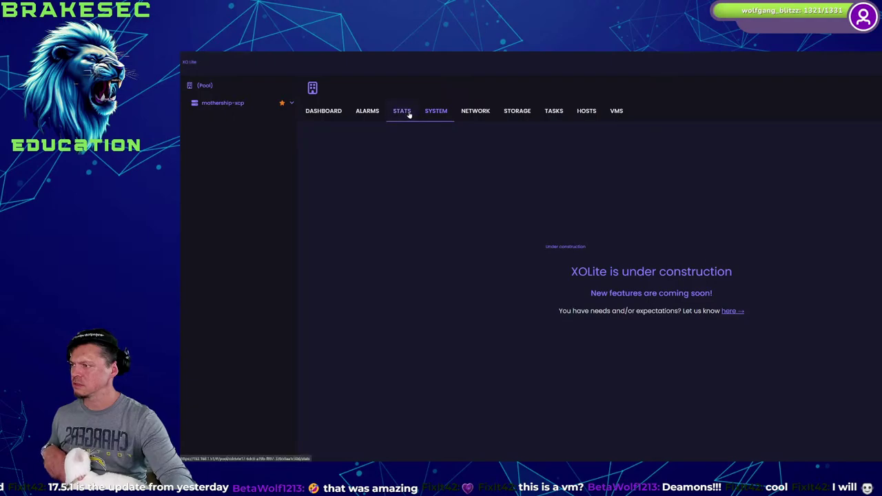
left_click(372, 115)
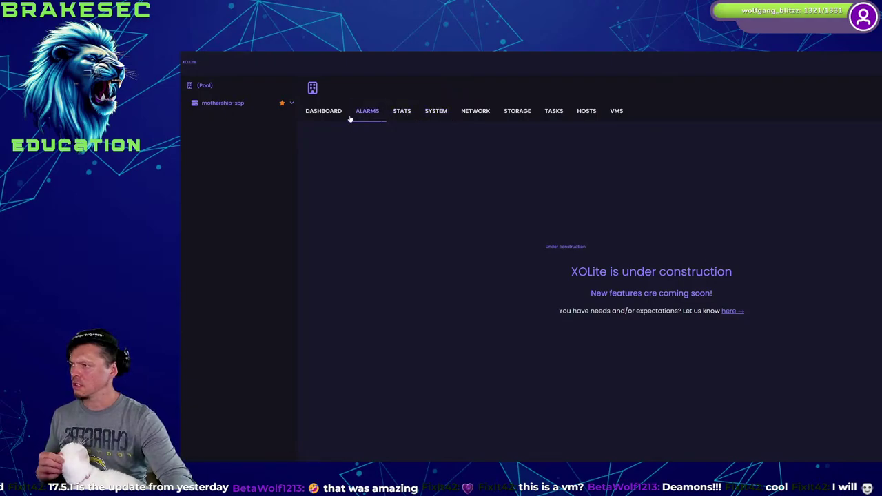
left_click(323, 113)
scroll(720, 199, "down", 3)
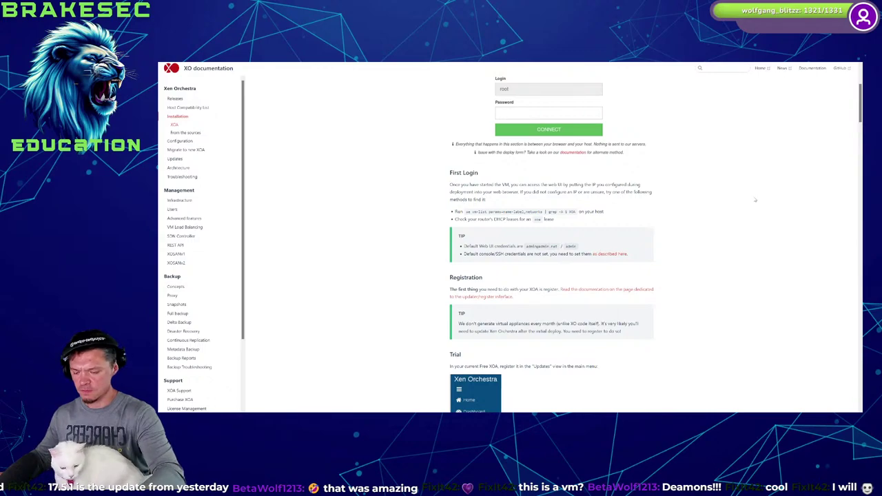
Step: Zoom in on the XOA installation page and read through First Login, Registration and Trial to From the sources
key("ctrl+plus")
key("ctrl+plus")
key("ctrl+plus")
key("ctrl+plus")
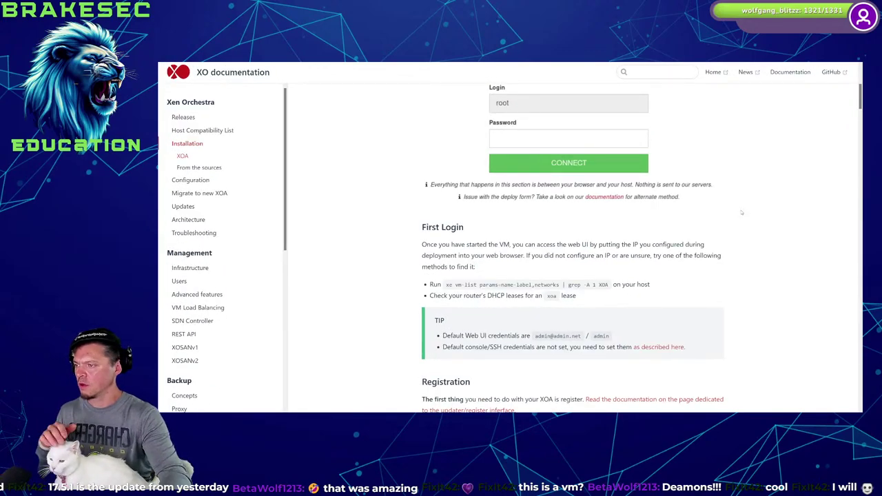
scroll(741, 212, "down", 2)
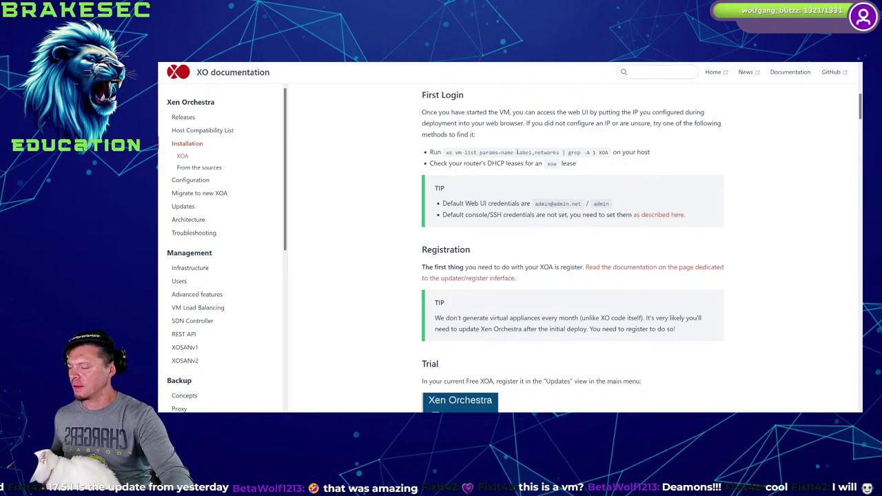
scroll(517, 152, "down", 5)
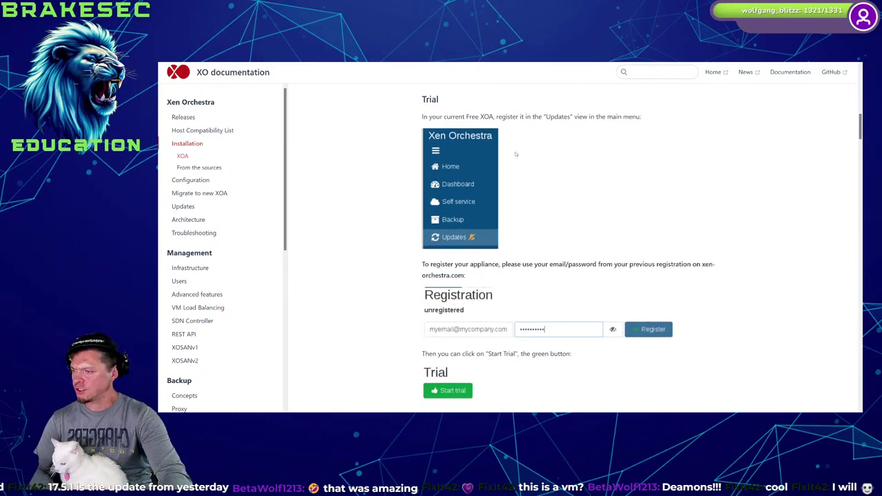
scroll(515, 154, "down", 2)
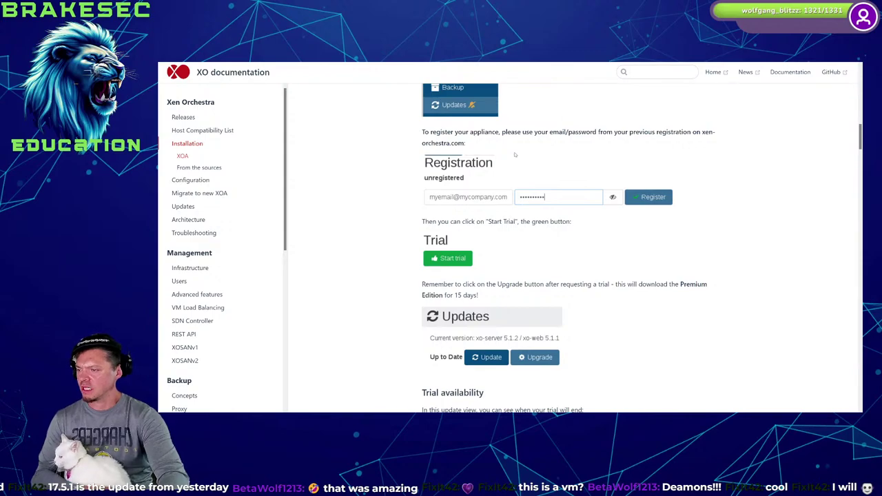
scroll(515, 154, "down", 1)
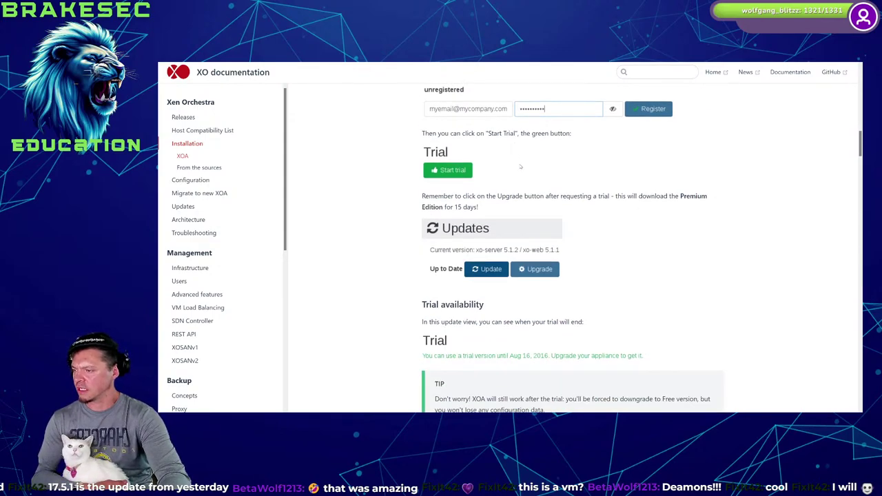
scroll(520, 166, "down", 2)
scroll(566, 201, "down", 2)
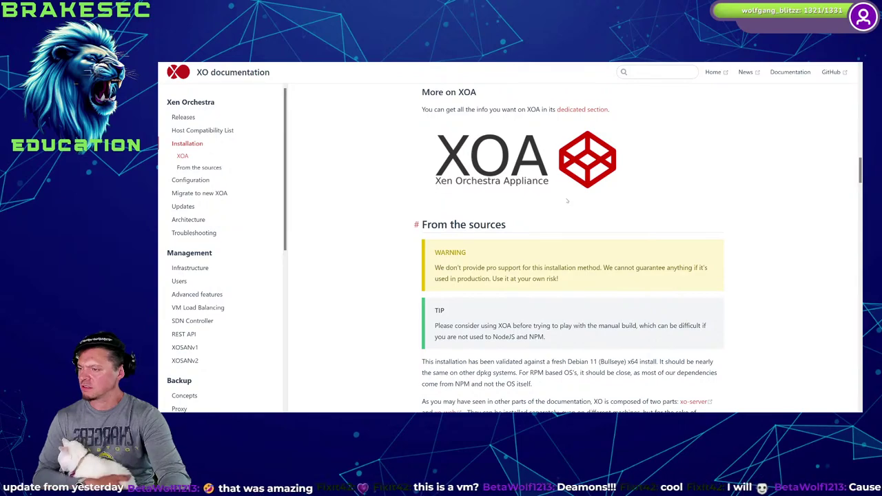
Step: Read the Node.js, package prerequisite and Redis parts of the From the sources section
scroll(567, 201, "down", 2)
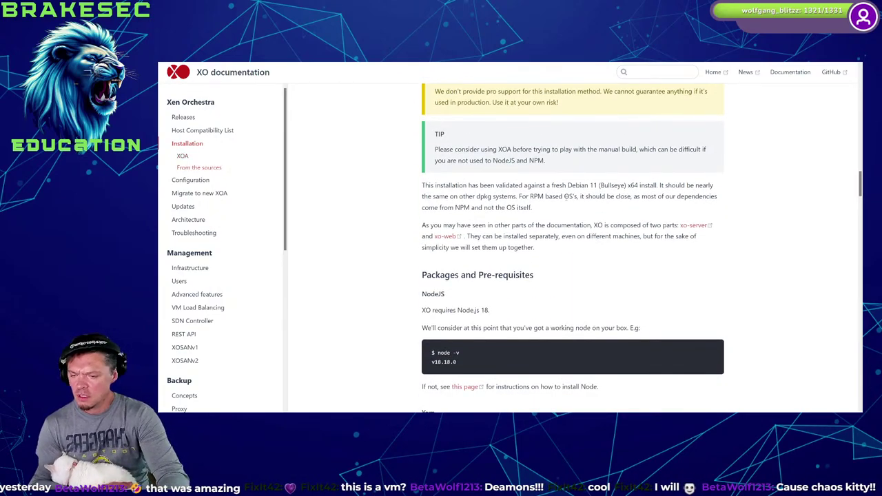
scroll(566, 197, "down", 2)
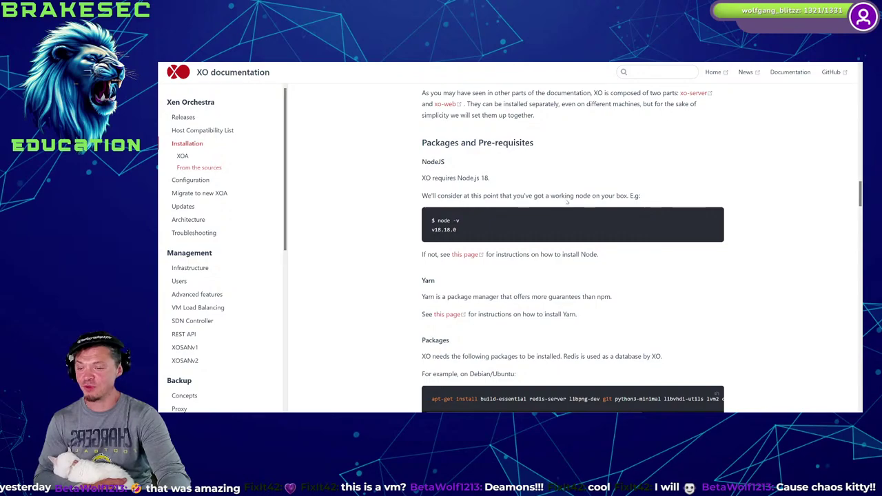
scroll(567, 200, "down", 2)
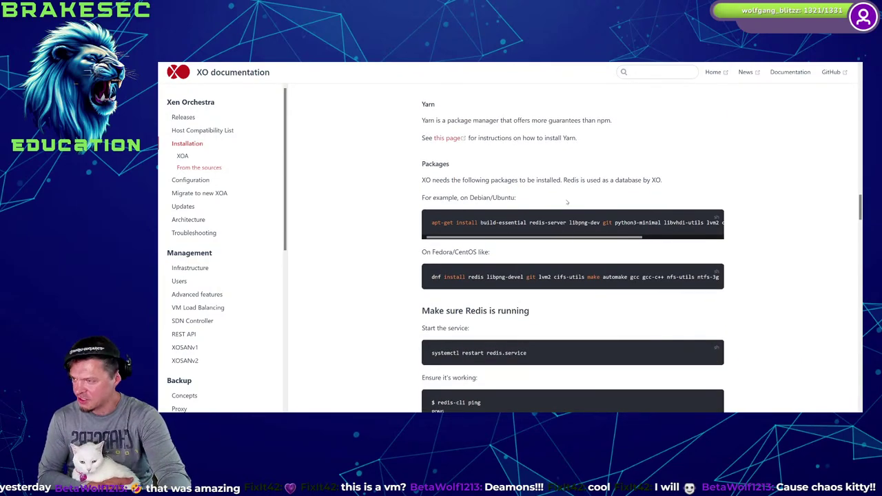
scroll(567, 202, "down", 1)
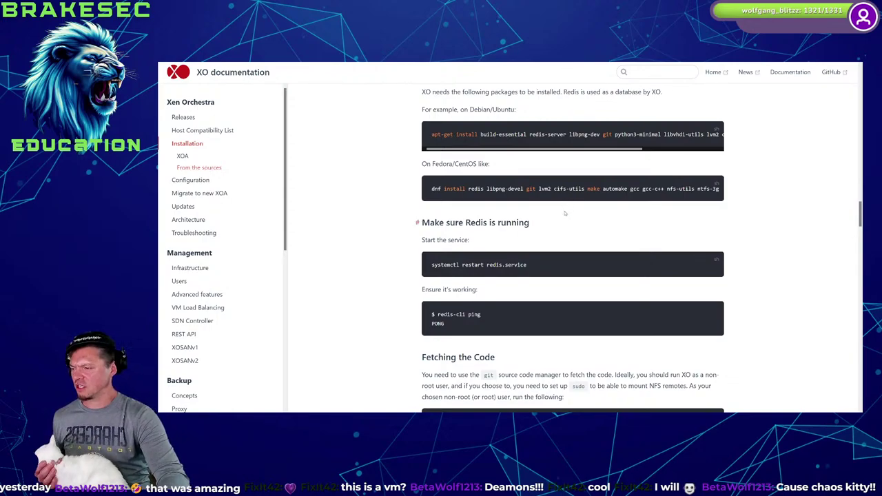
scroll(565, 214, "down", 2)
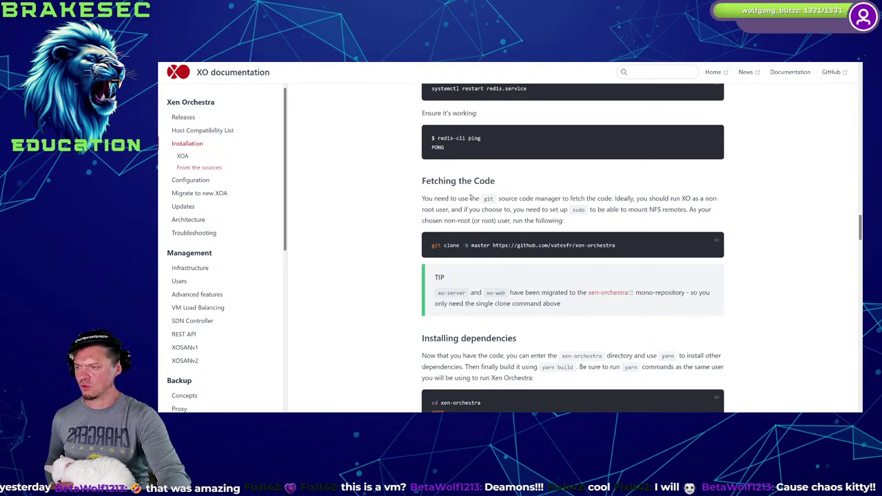
scroll(530, 235, "down", 2)
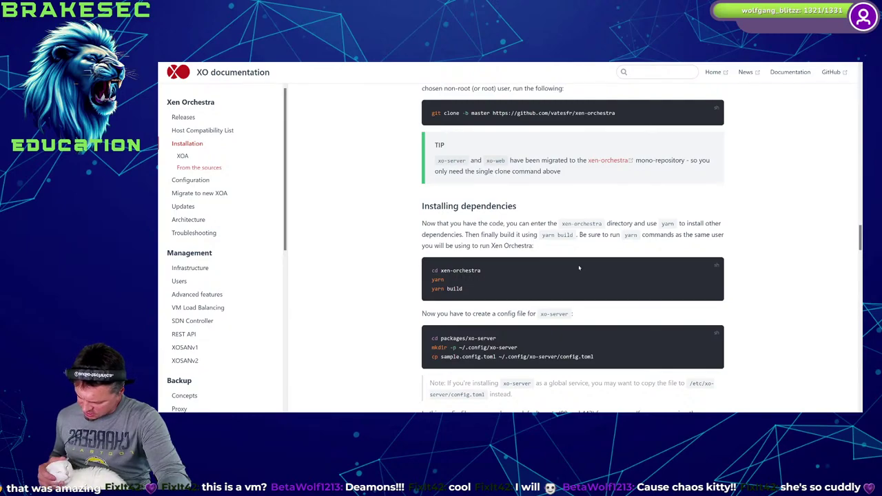
scroll(579, 267, "down", 3)
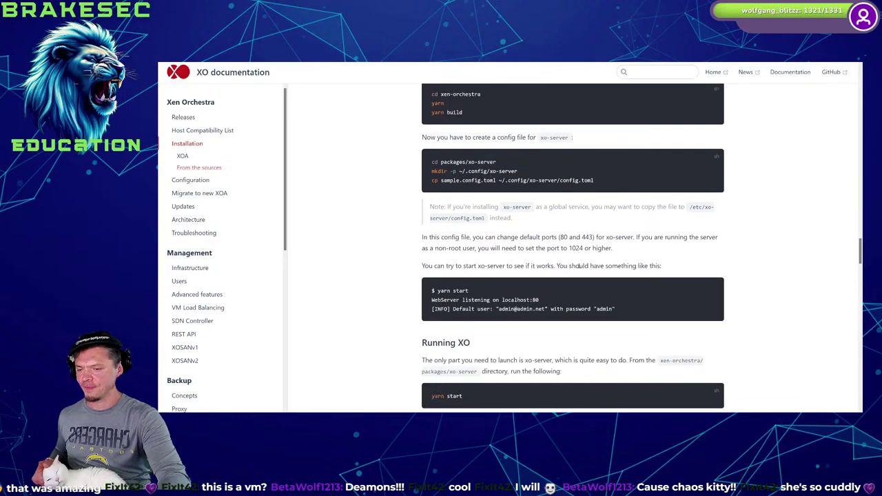
scroll(577, 265, "down", 2)
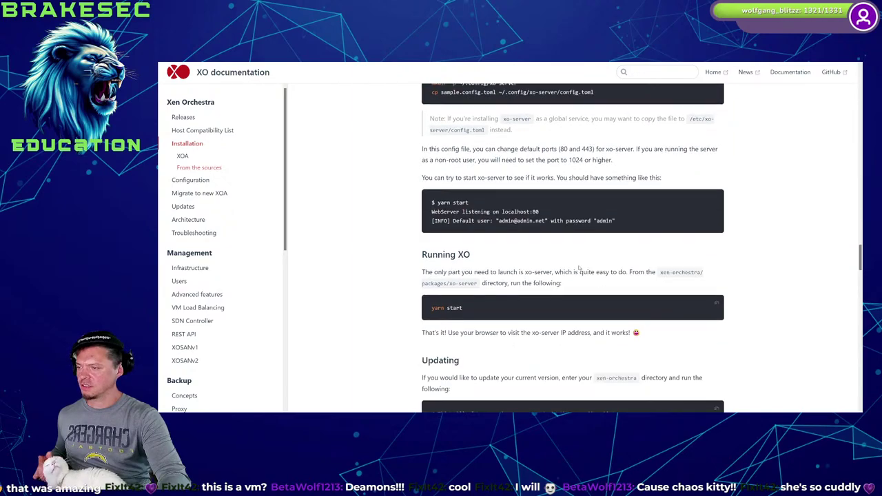
scroll(579, 268, "down", 3)
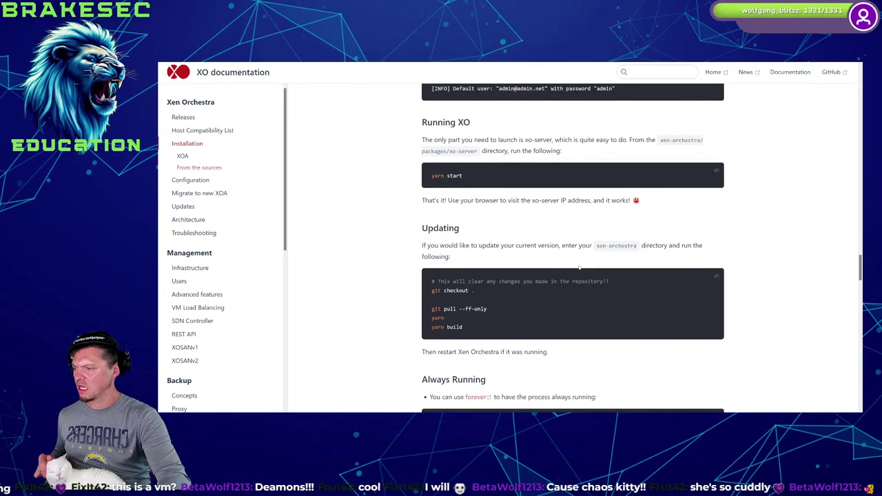
scroll(579, 267, "up", 6)
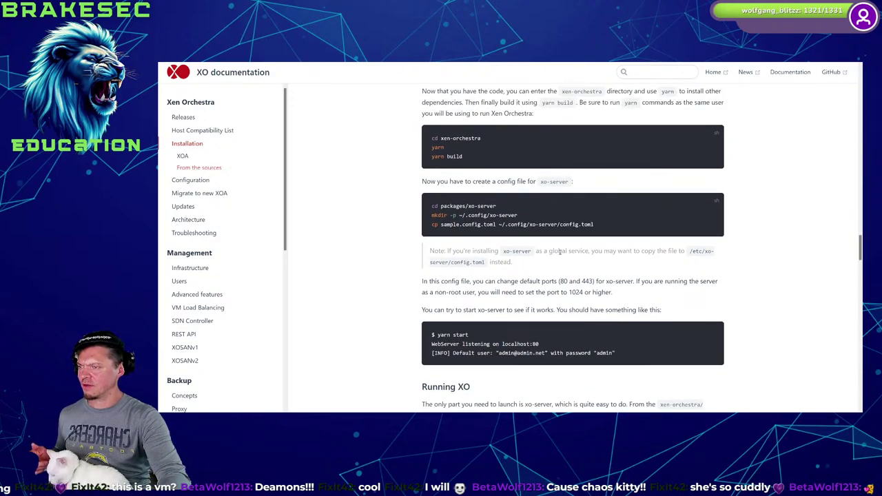
scroll(559, 252, "up", 7)
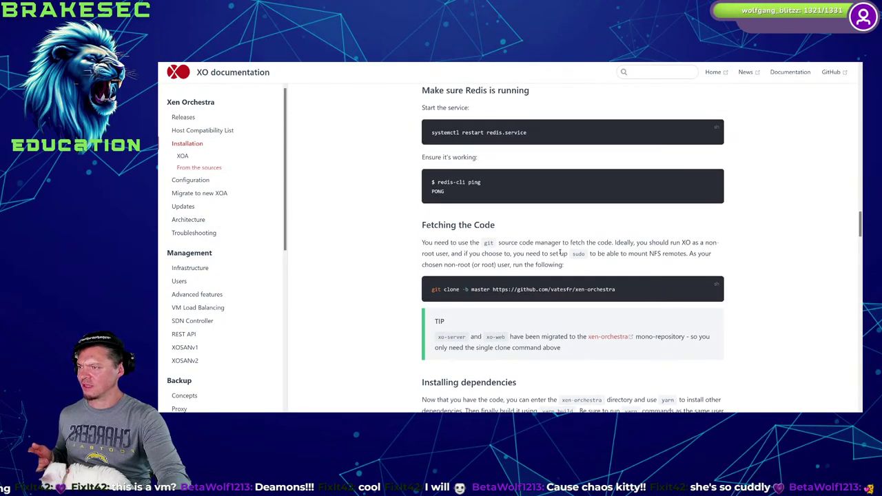
scroll(560, 252, "up", 7)
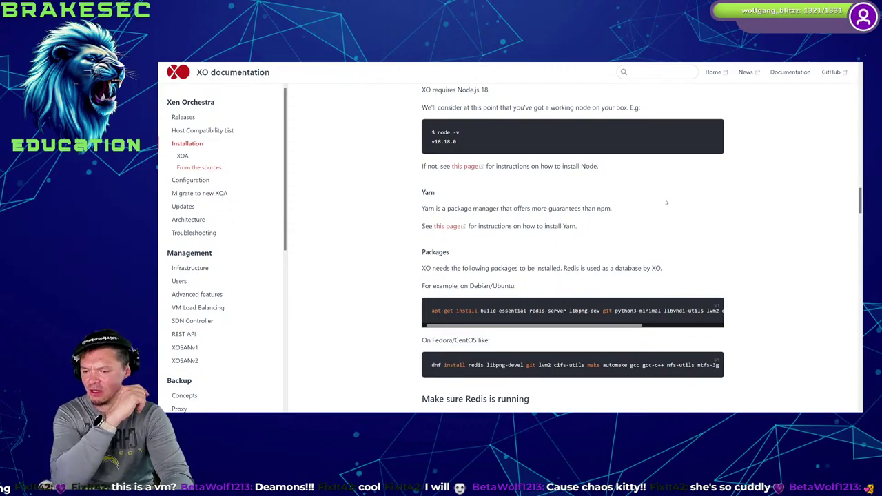
Step: Scroll the apt-get code block sideways, then continue down to Running XO and Updating
scroll(666, 202, "down", 2)
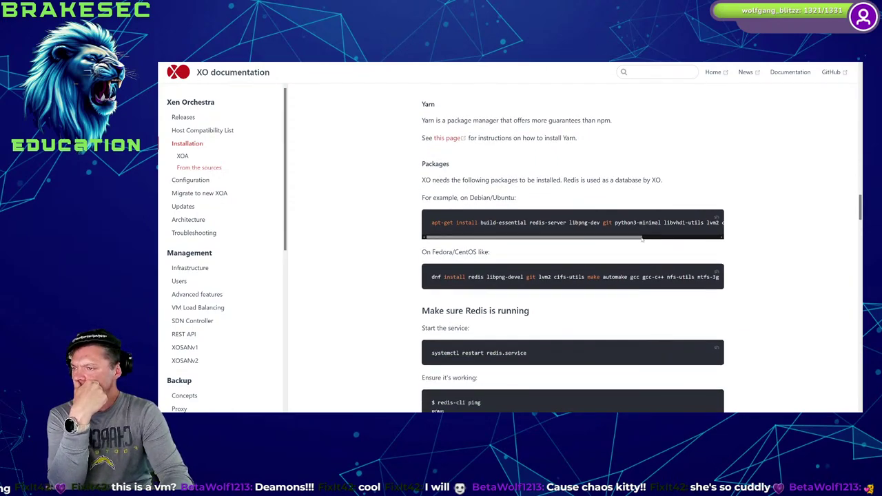
scroll(648, 241, "right", 3)
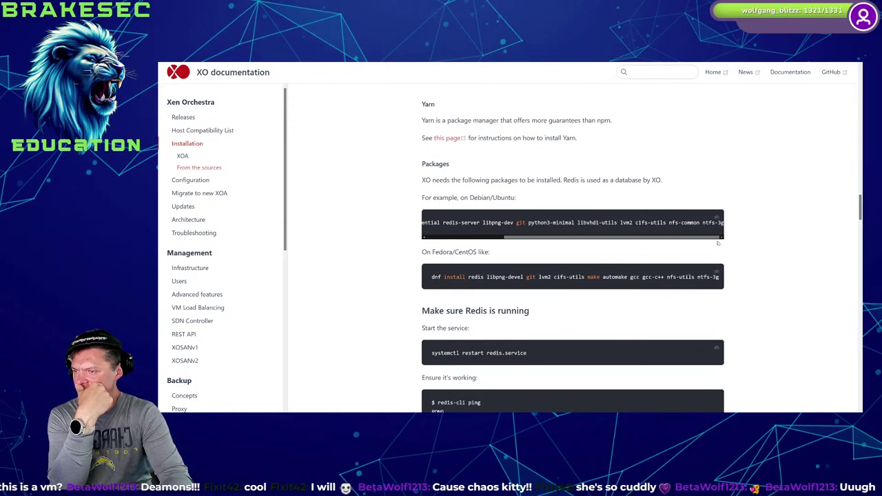
scroll(655, 241, "left", 3)
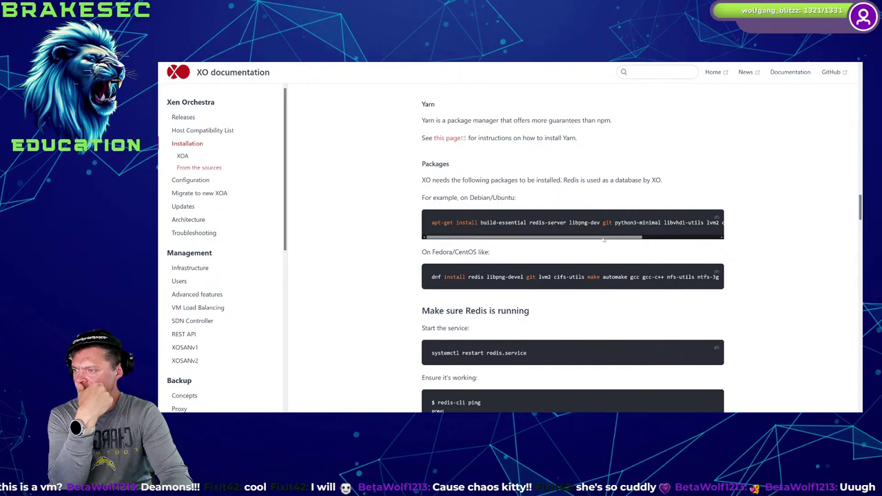
scroll(603, 240, "up", 1)
scroll(606, 248, "down", 2)
scroll(606, 249, "down", 3)
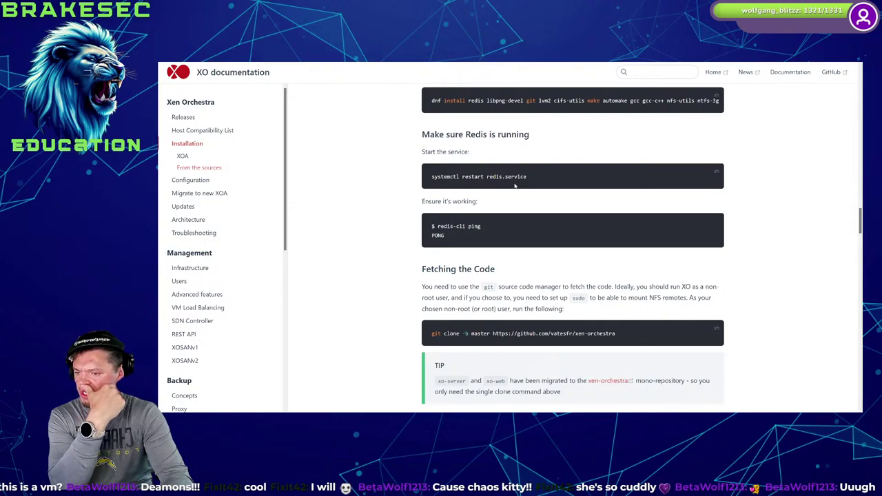
scroll(514, 184, "down", 2)
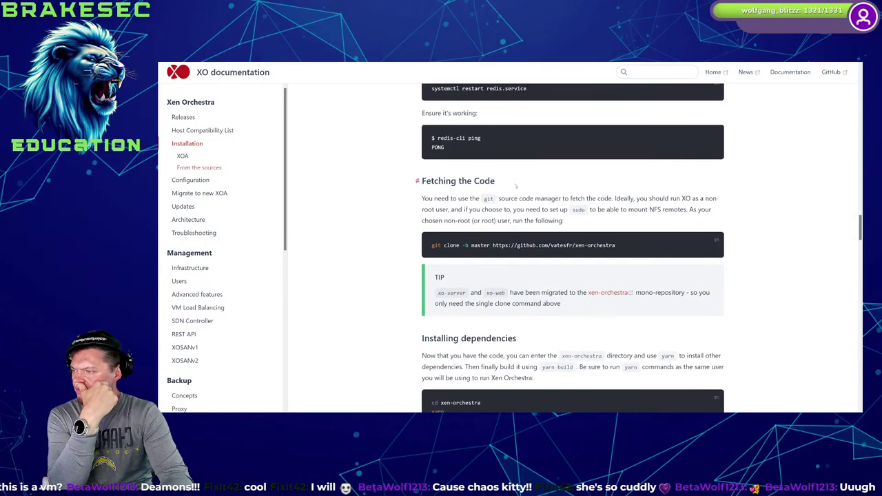
scroll(515, 185, "down", 3)
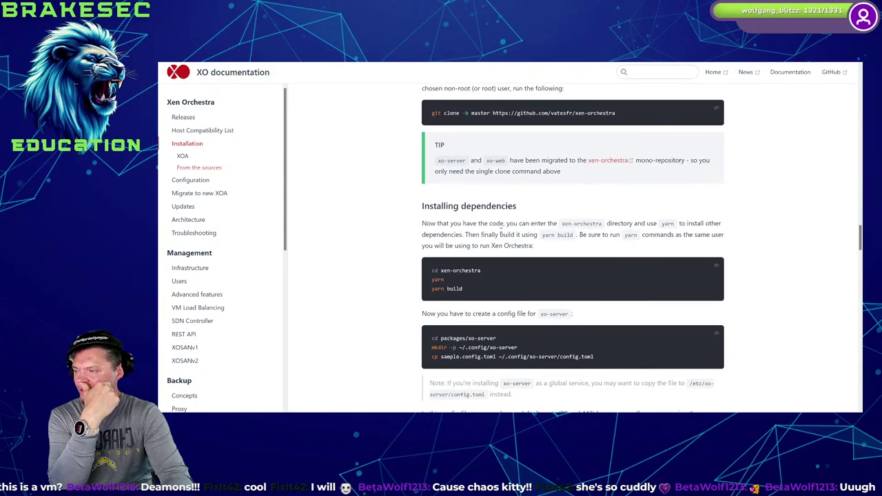
scroll(546, 289, "down", 7)
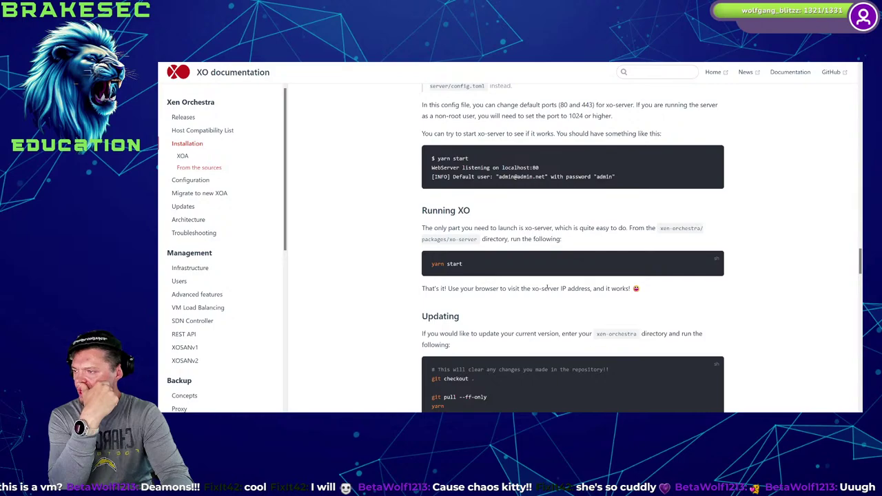
Step: Open the from-sources installation link in the XCP-ng docs, then return
key("ctrl+Tab")
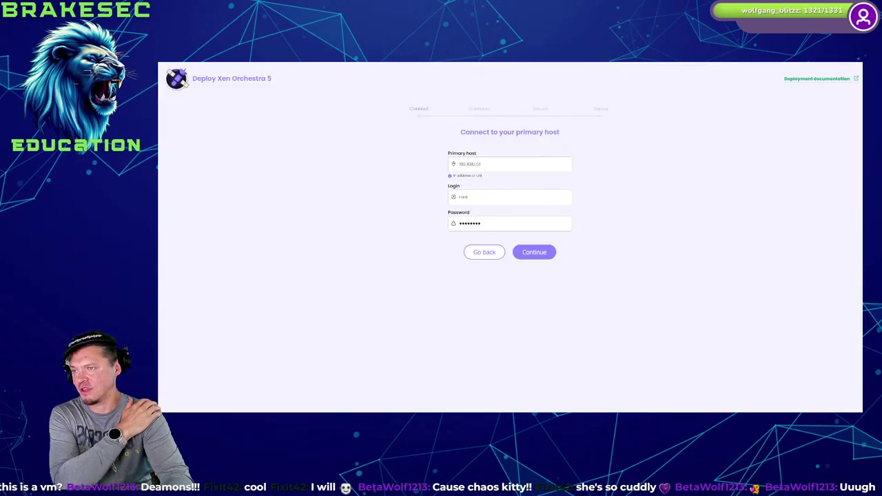
key("ctrl+shift+Tab")
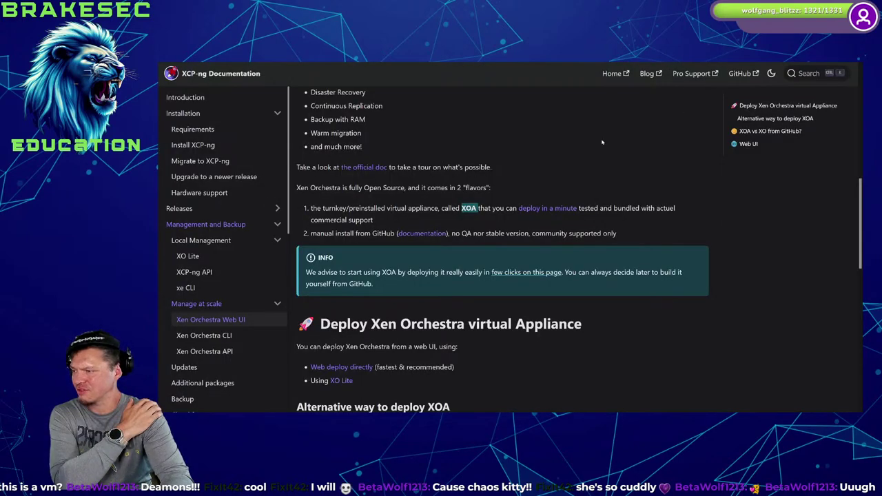
left_click(430, 234)
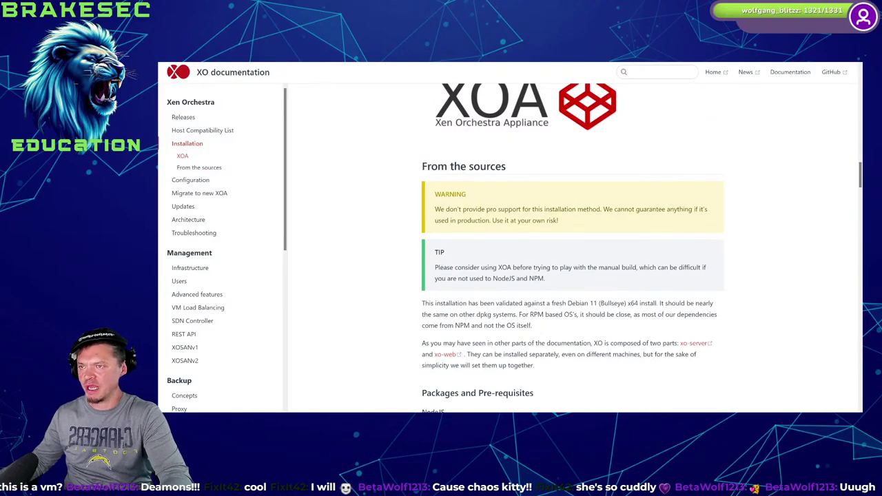
key("alt+Left")
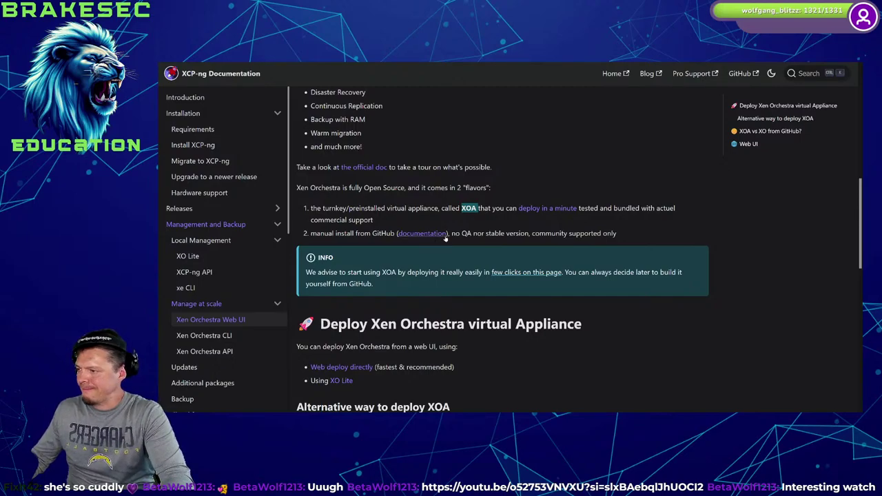
Step: Try the 'Web deploy directly' option up to 'Got it, let's go!', then close that tab
scroll(466, 256, "down", 3)
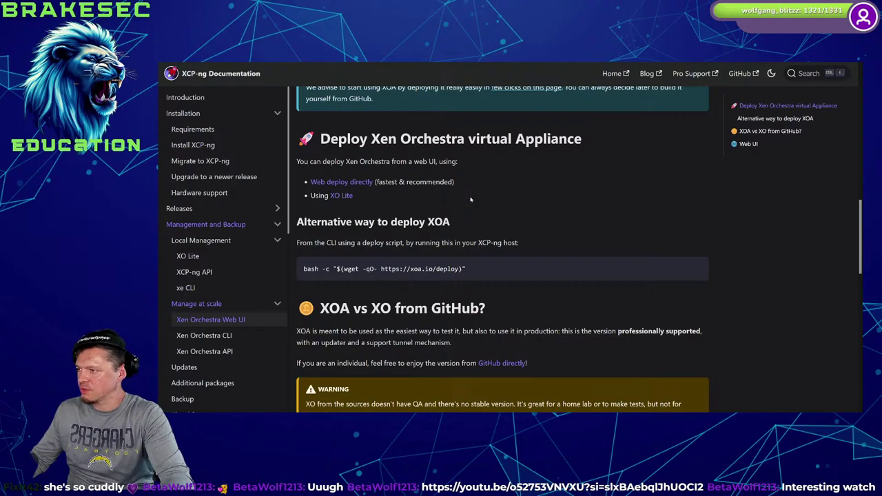
left_click(354, 182)
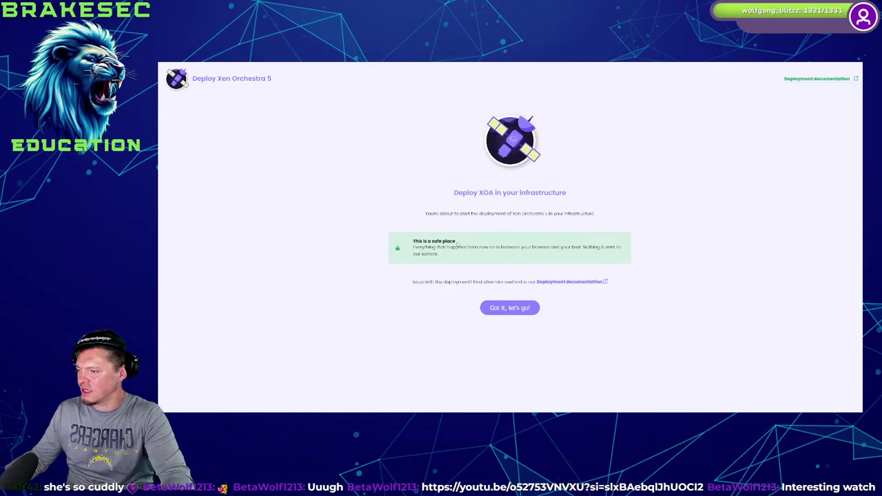
left_click(526, 310)
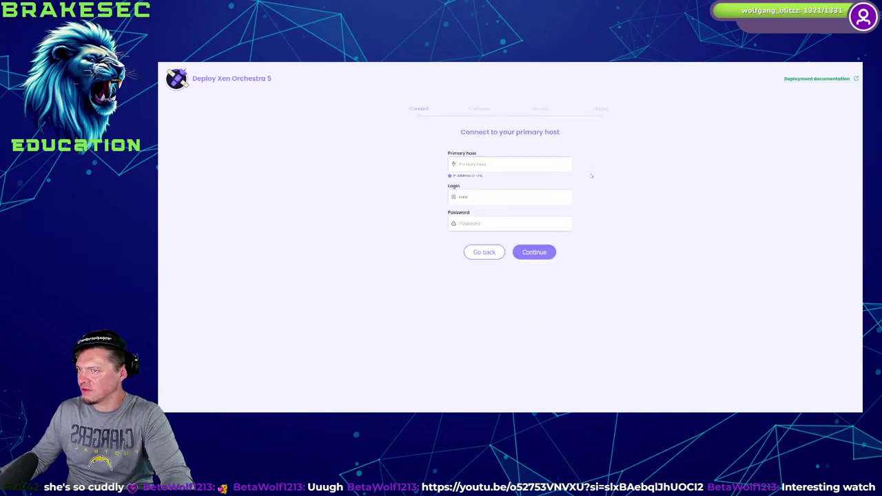
key("ctrl+w")
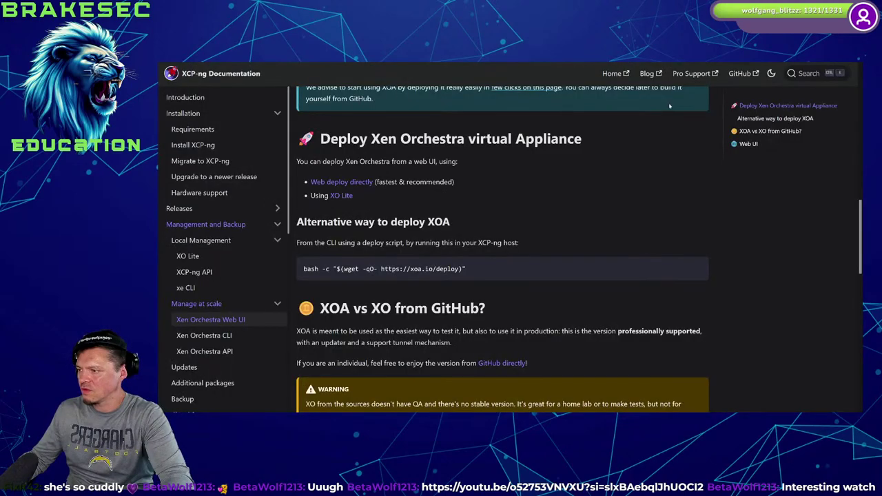
Step: Scroll to 'XOA vs XO', select the word XOA, and switch to the XO docs
scroll(523, 207, "down", 2)
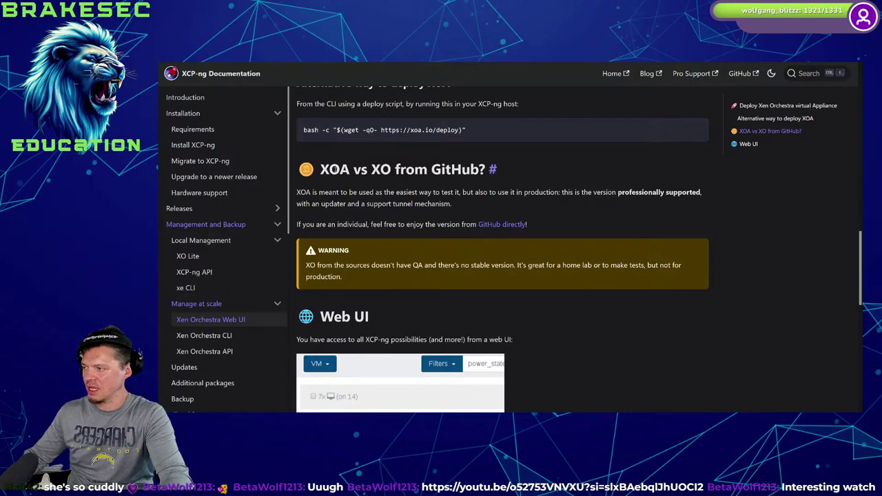
double_click(334, 170)
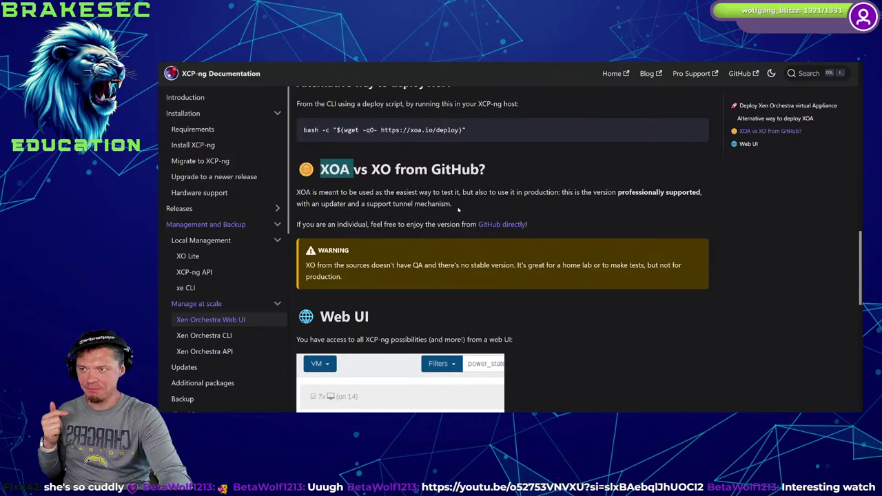
key("ctrl+Tab")
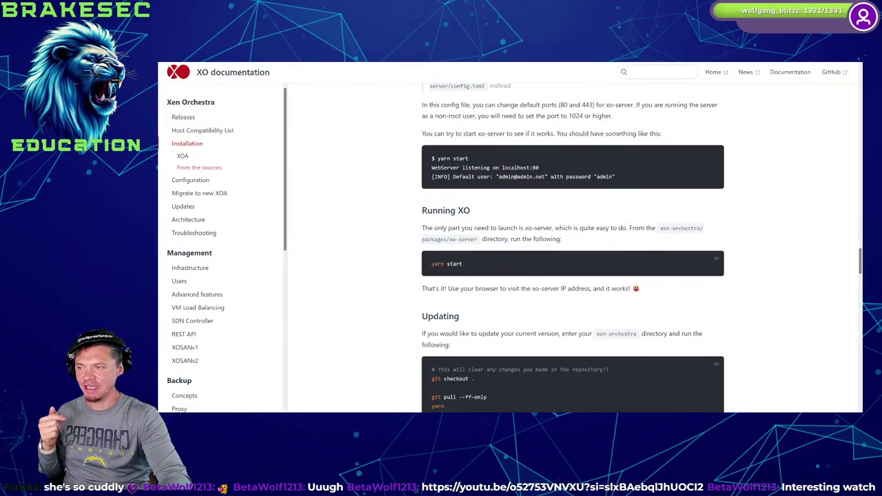
Step: Cycle past the deploy form, ESXi, XCP-ng docs, TPM and search tabs to the XO Lite dashboard
key("ctrl+Tab")
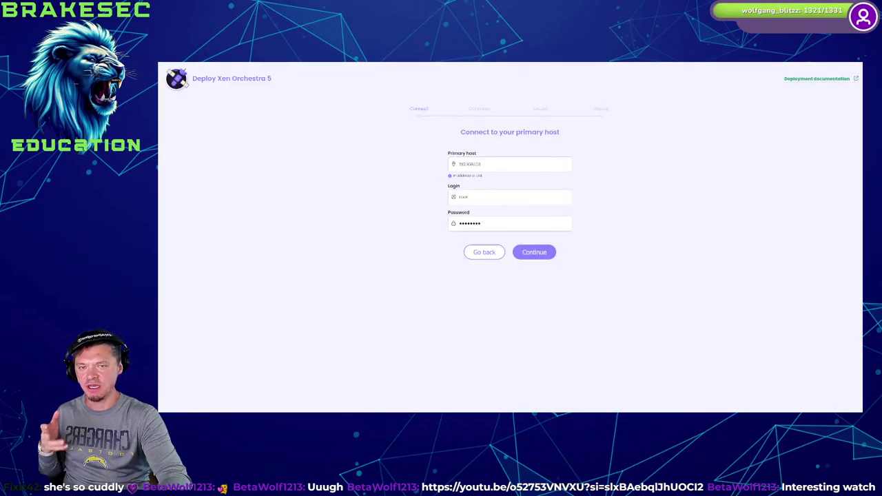
key("ctrl+Tab")
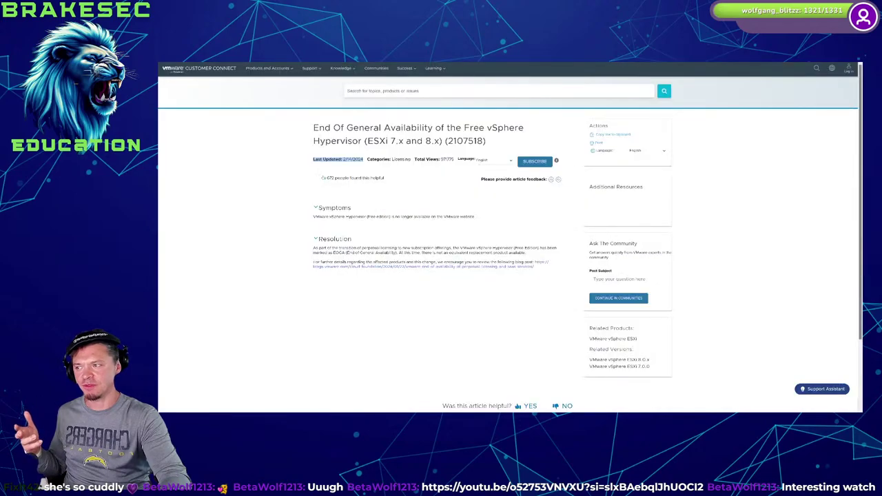
key("ctrl+Tab")
key("ctrl+Tab")
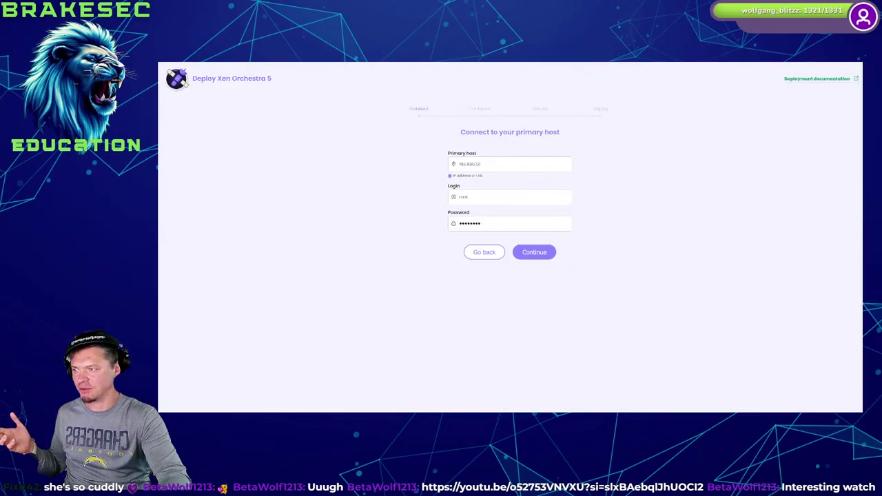
key("ctrl+Tab")
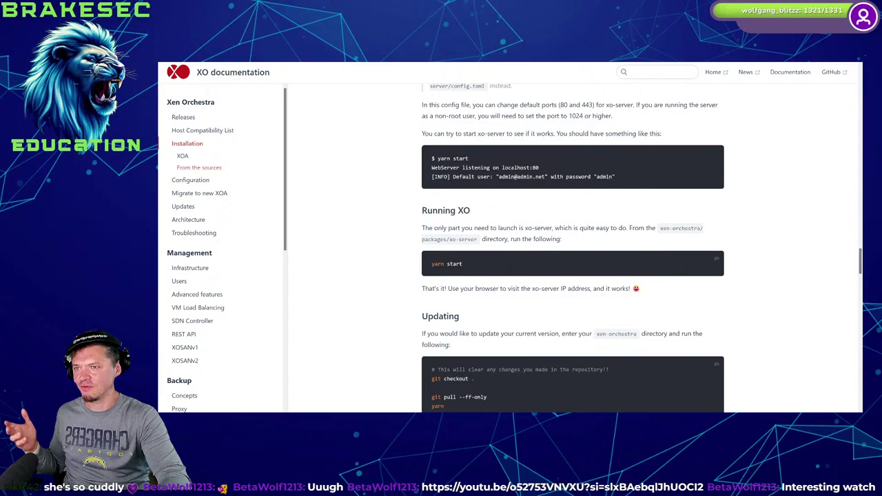
key("ctrl+Tab")
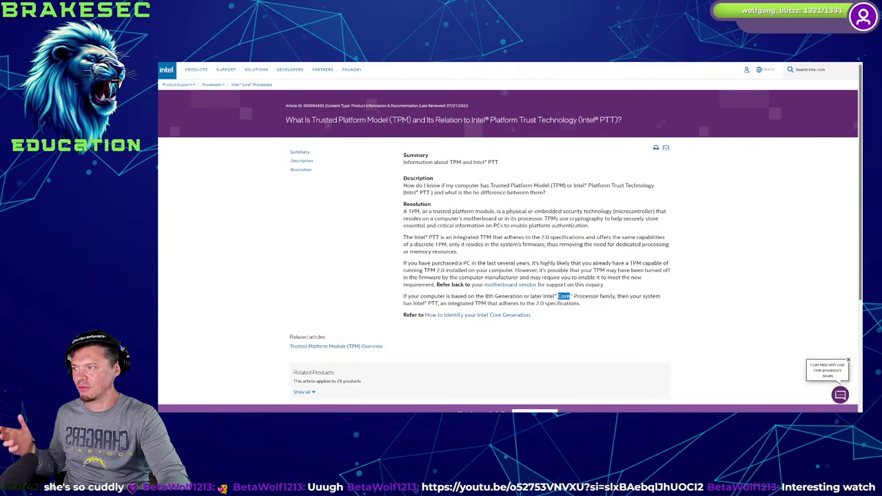
key("ctrl+Tab")
key("ctrl+Tab")
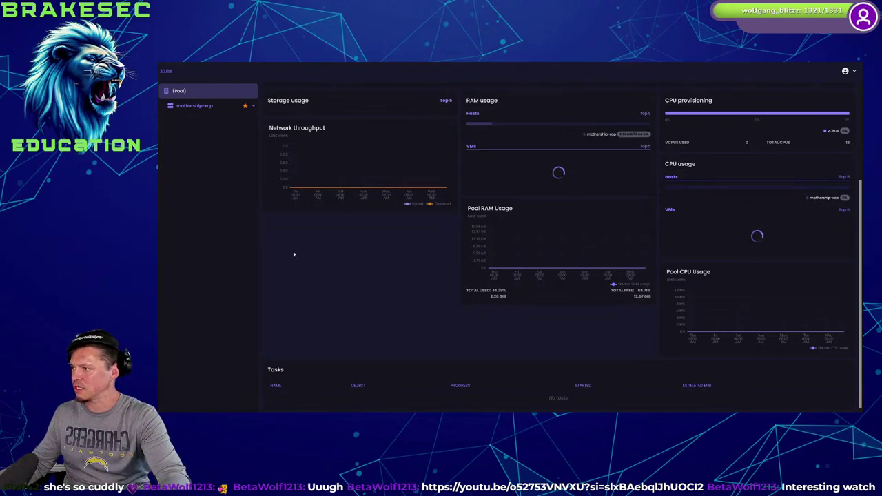
Step: Check the pool's Alarms, then follow the 'here →' link on mothership-xcp's under-construction page
scroll(310, 120, "up", 3)
left_click(323, 112)
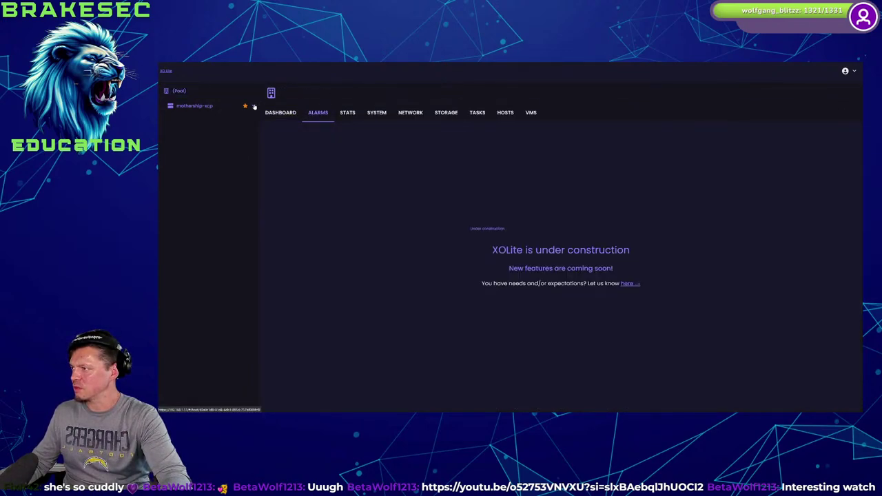
left_click(210, 111)
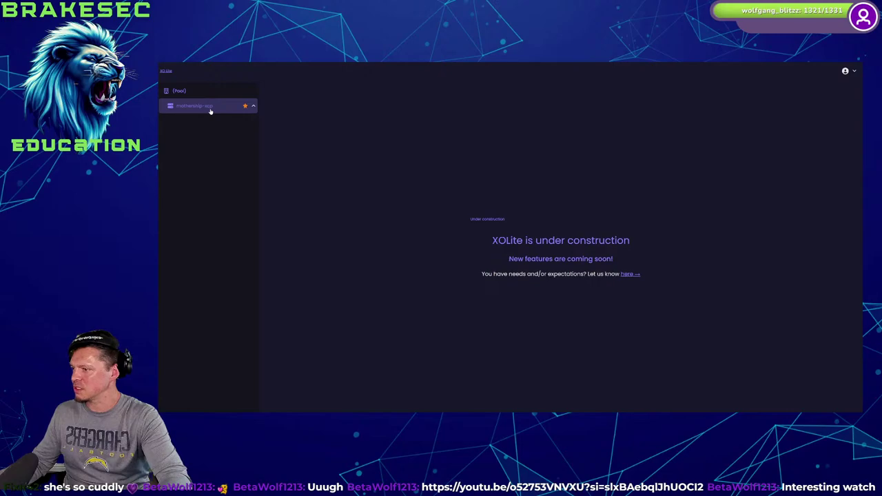
left_click(635, 275)
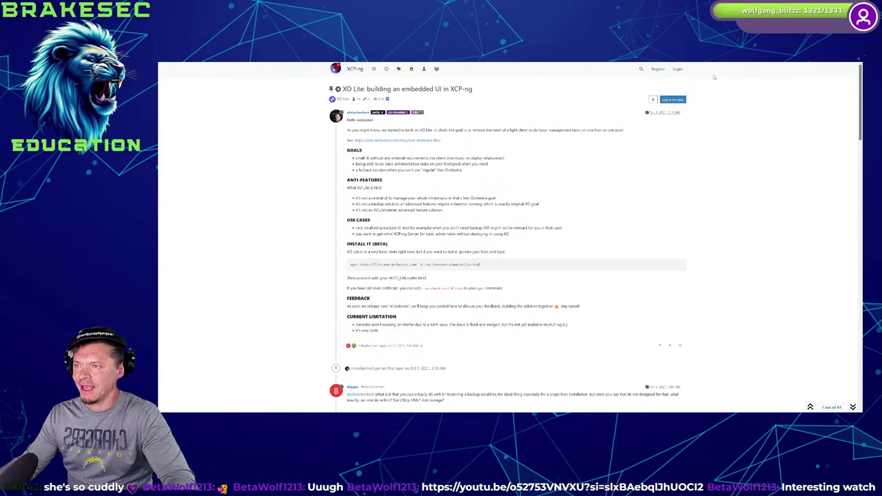
Step: Look over the XO Lite pool dashboard, then return to the XCP-ng documentation tab
key("ctrl+Tab")
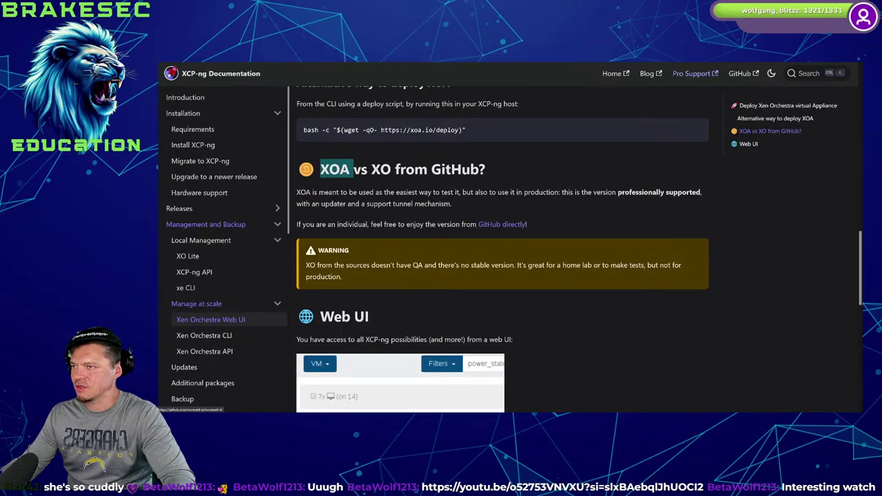
key("ctrl+Tab")
key("ctrl+Tab")
key("ctrl+Tab")
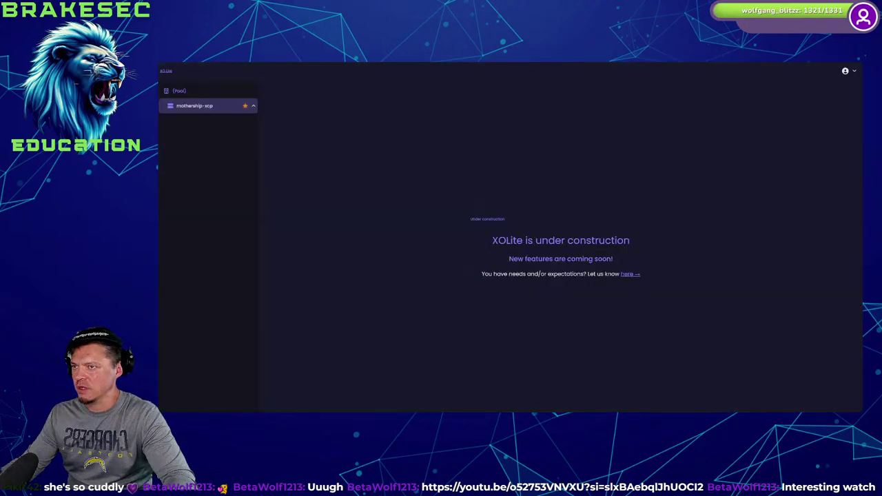
left_click(227, 92)
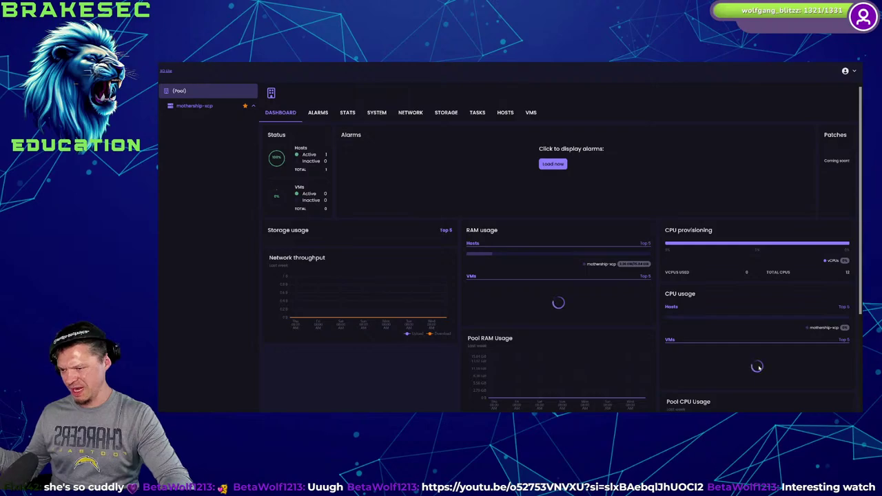
scroll(739, 361, "down", 2)
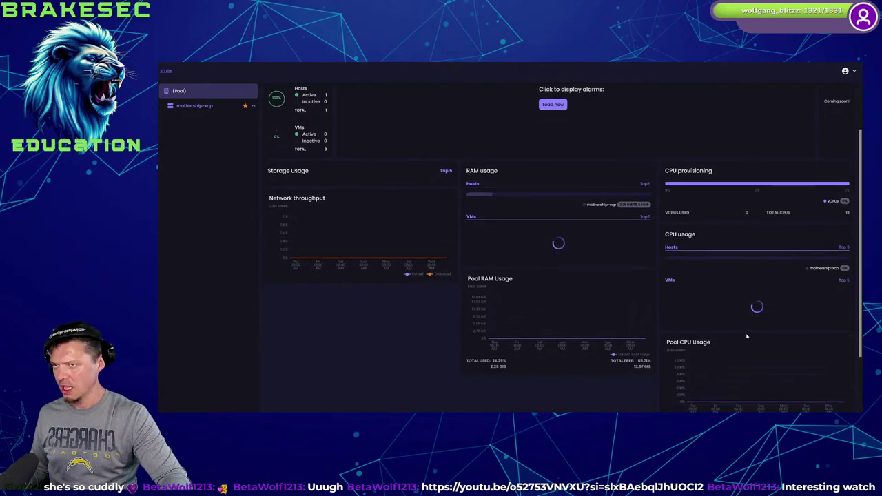
key("ctrl+Tab")
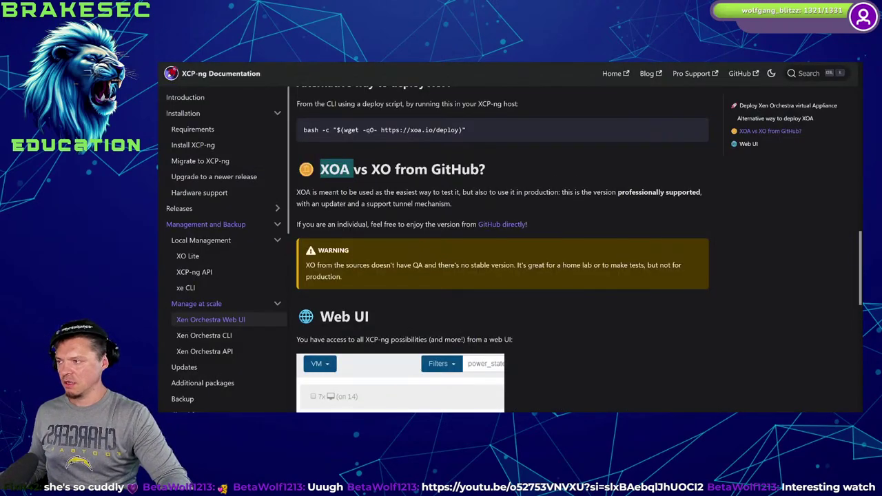
Step: Select the bash deploy command under 'Alternative way to deploy XOA'
scroll(568, 158, "up", 2)
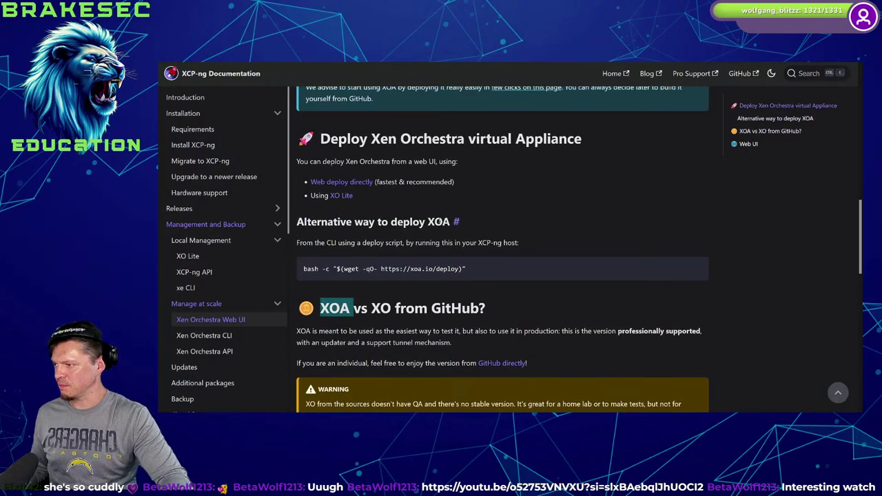
left_click_drag(449, 222, 206, 240)
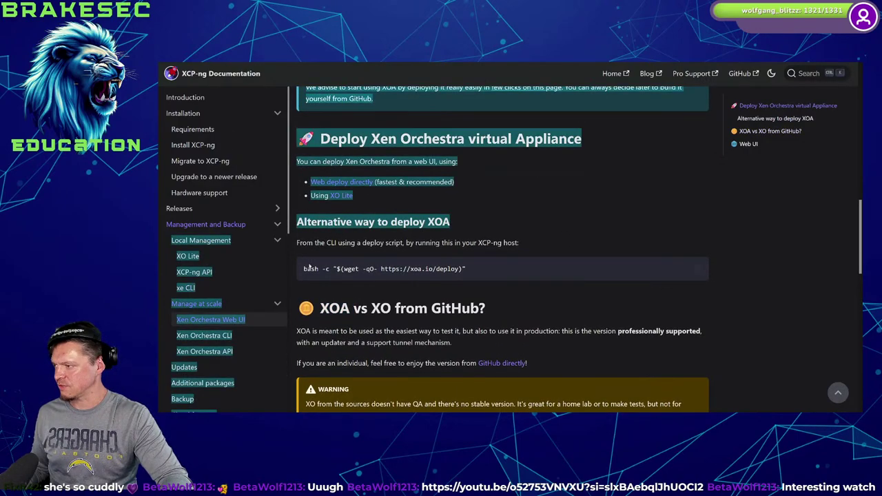
left_click_drag(303, 271, 471, 274)
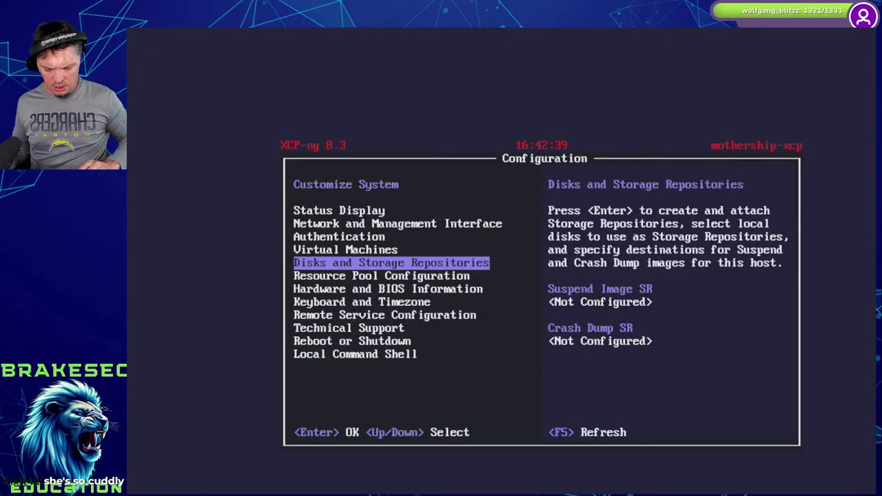
Step: Log in as root to the Local Command Shell and begin typing bash -c "$( at the prompt
key("Down")
key("Down")
key("Down")
key("Down")
key("Down")
key("Down")
key("Down")
key("Return")
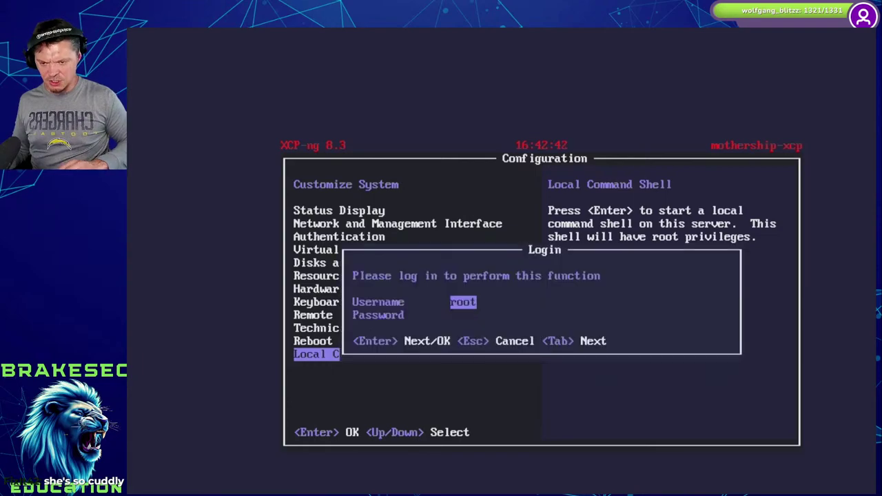
key("Return")
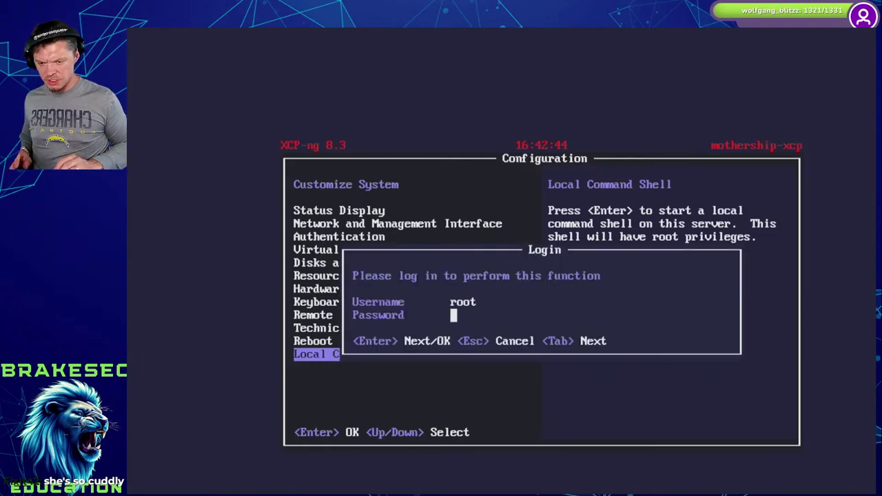
type("********")
key("Return")
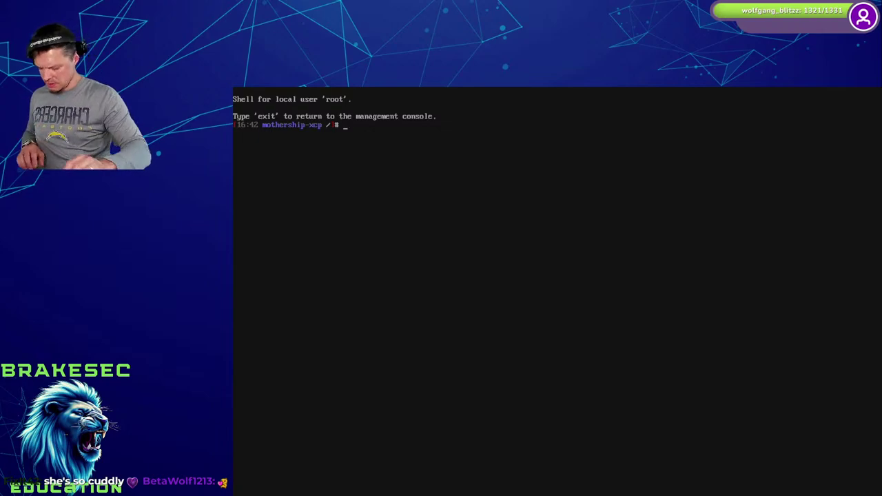
type("bash")
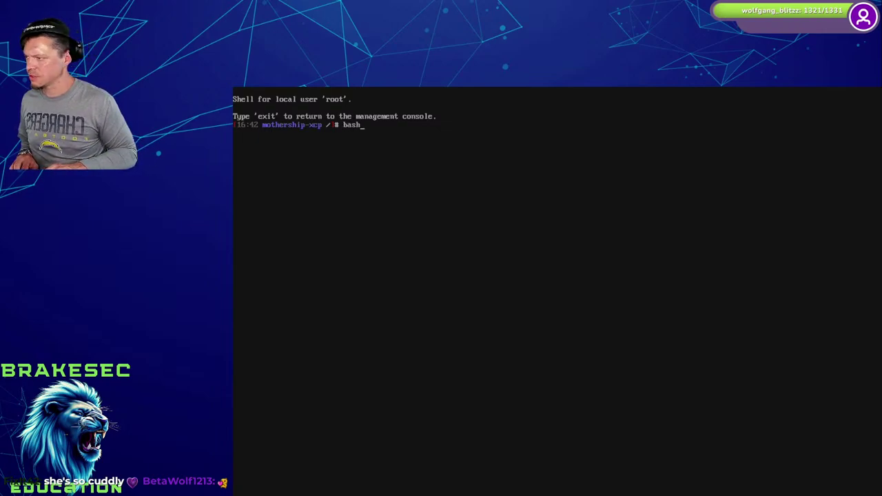
type(" -c")
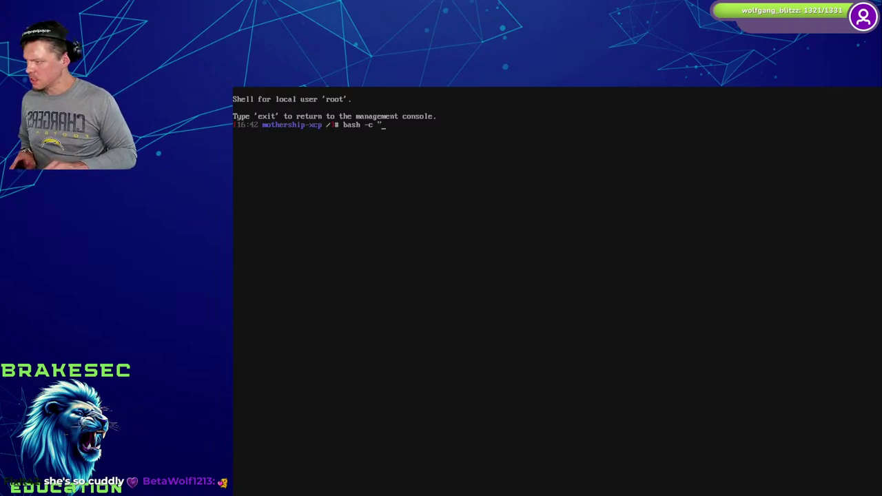
type(" \"$(")
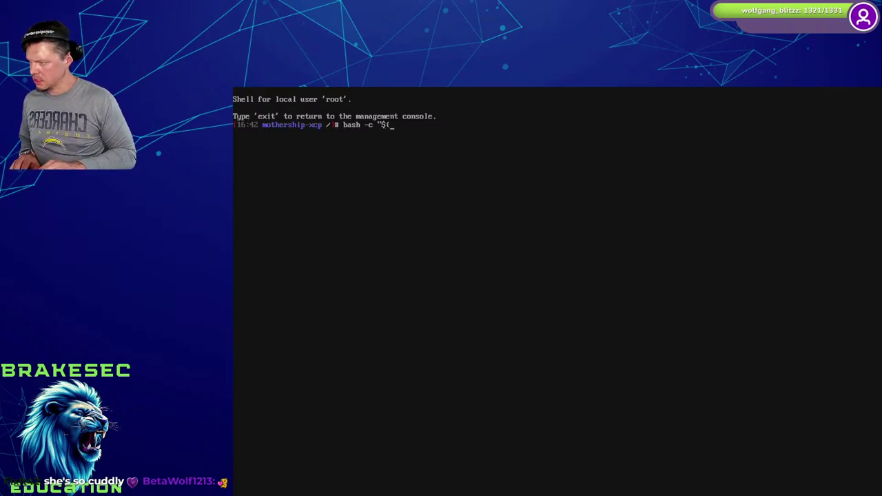
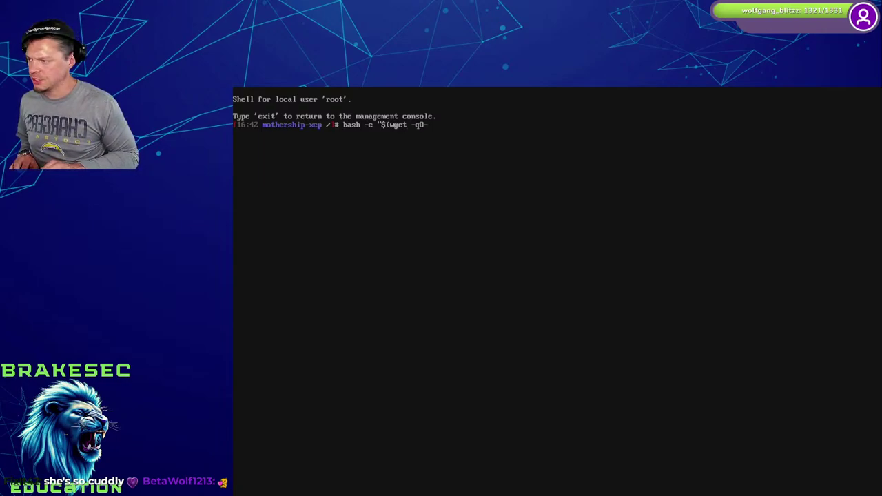
Step: Run the XOA deploy script on the host with DHCP networking and an empty SSH password
type("wget -qO- https")
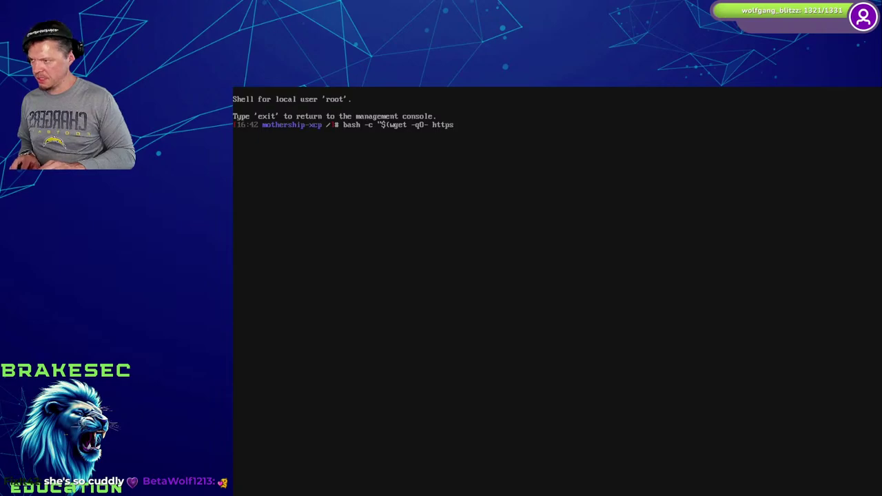
type("://xoa.io/d")
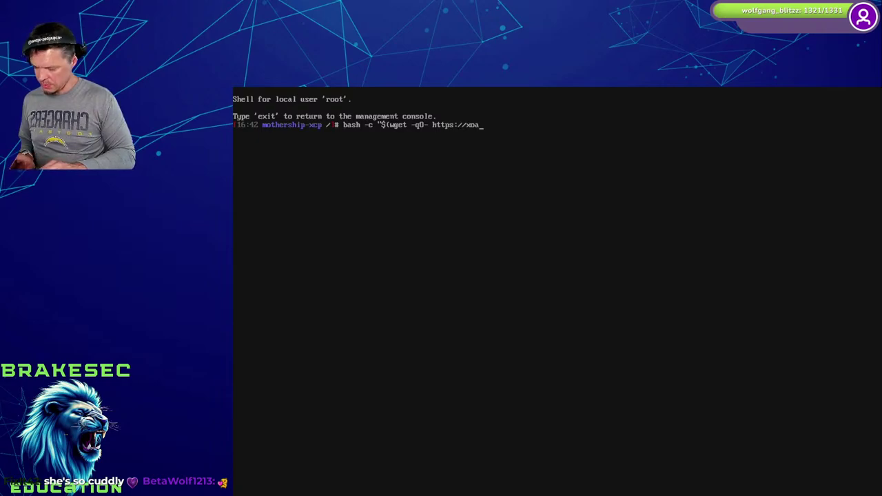
type("eploy")
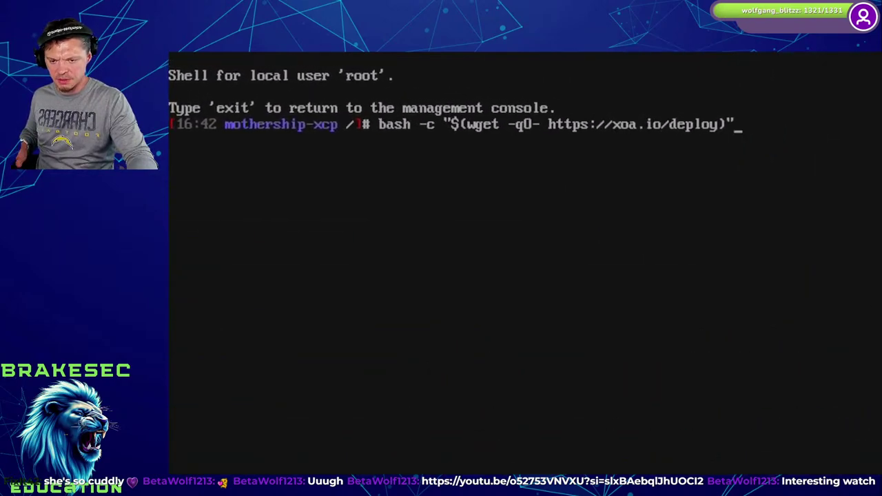
key("Return")
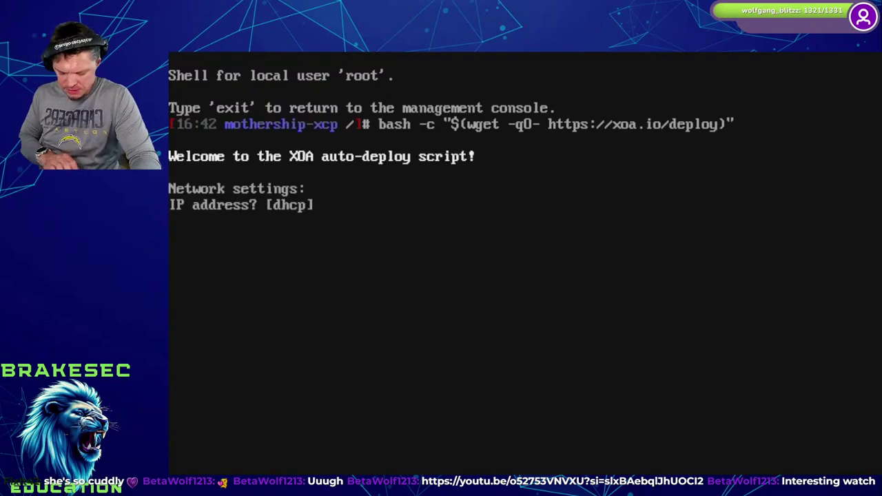
type("dhcp")
key("Return")
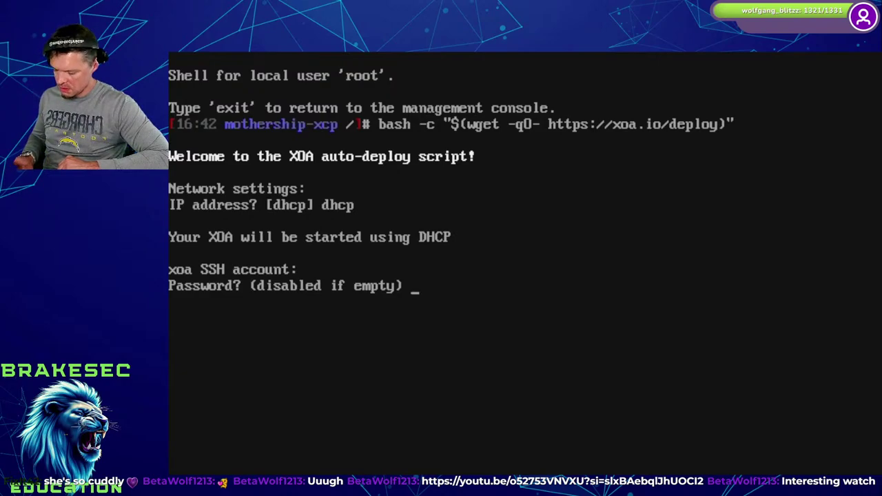
key("Return")
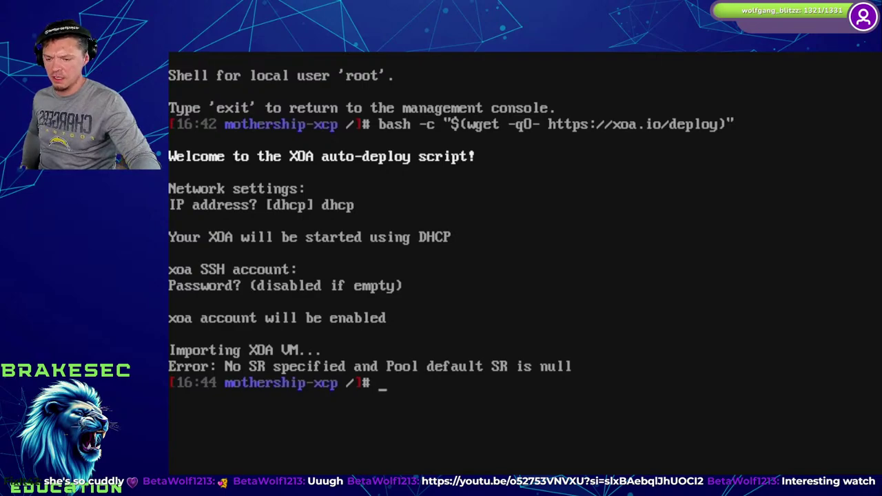
key("alt+Tab")
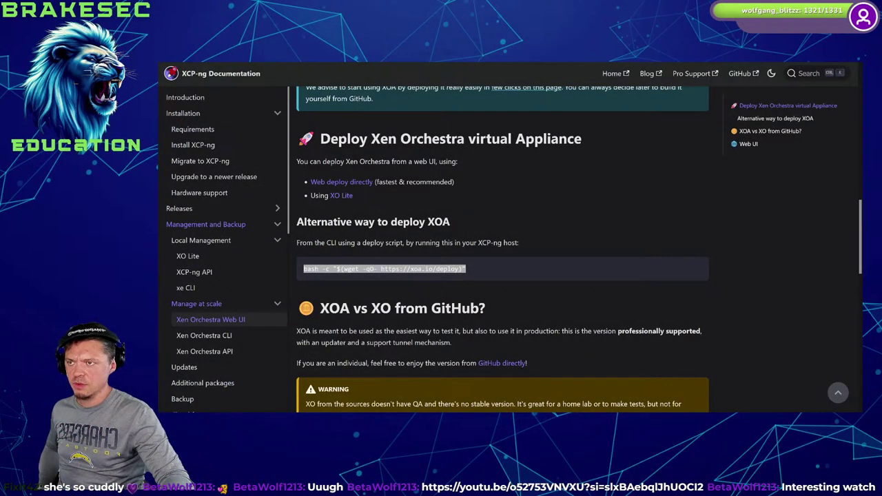
Step: Search Google for the full error 'xcp-ng no SR specified and pool default sr is null'
key("ctrl+n")
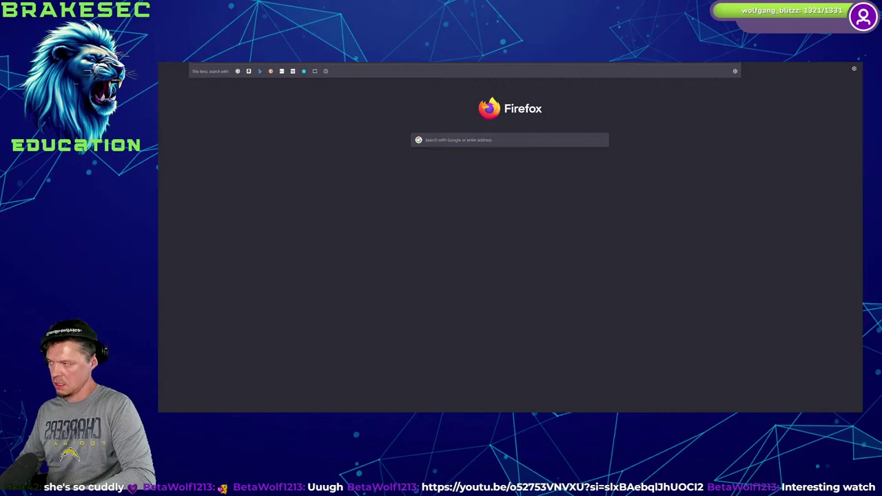
key("Return")
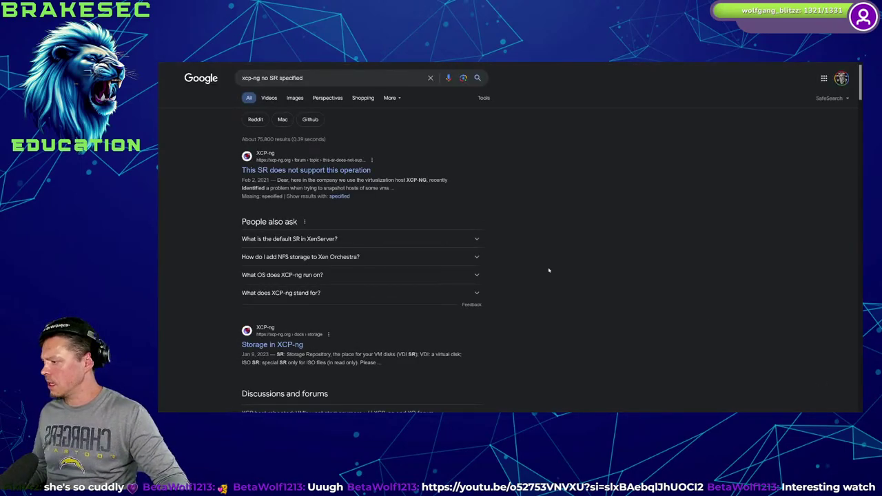
left_click(333, 78)
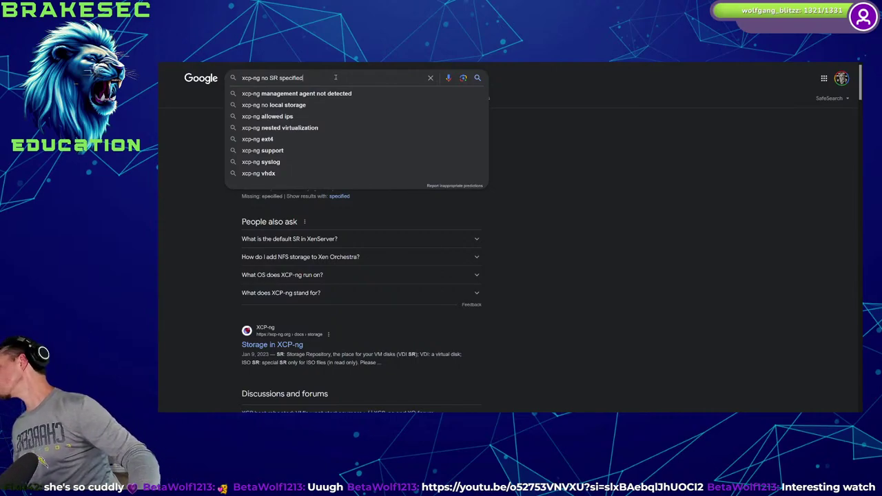
type("and pool")
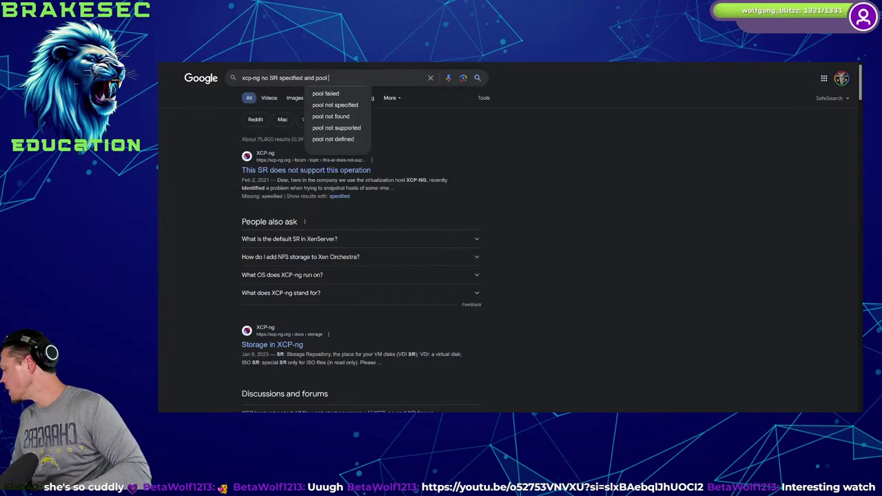
type(" default st")
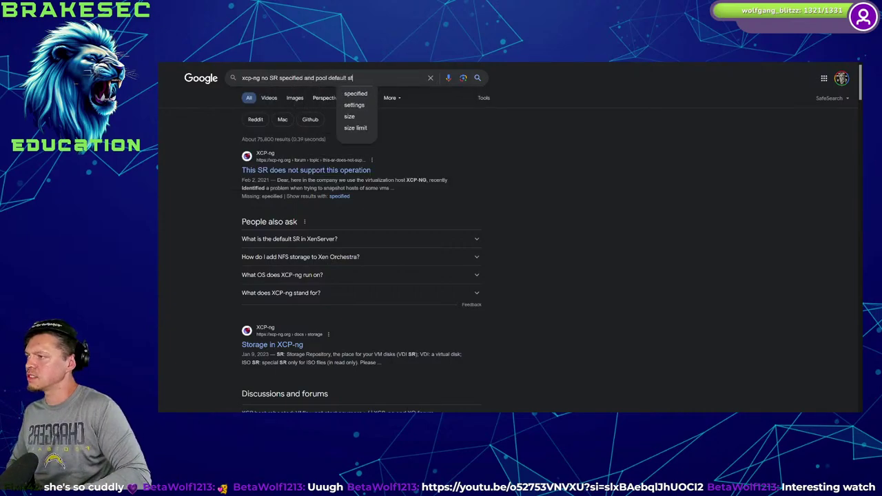
type(" is null")
key("Return")
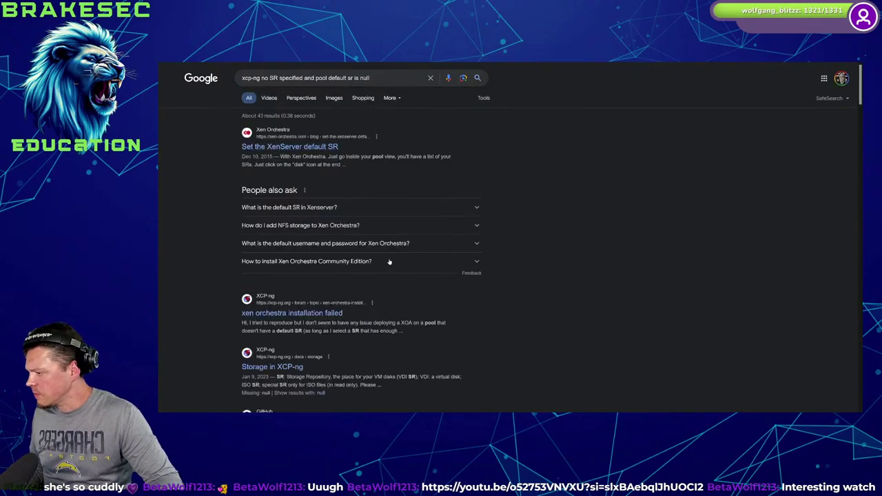
Step: Glance at the 'xen orchestra installation failed' forum thread, then return to the results
scroll(389, 262, "down", 2)
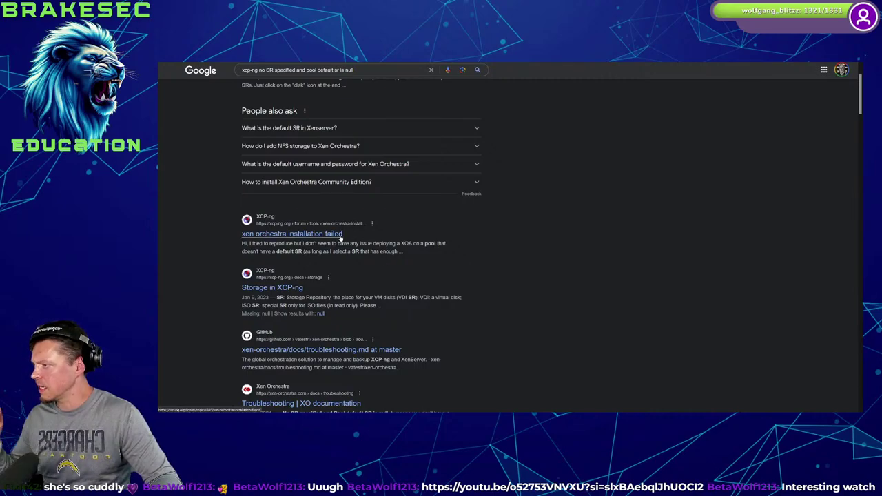
left_click(341, 238)
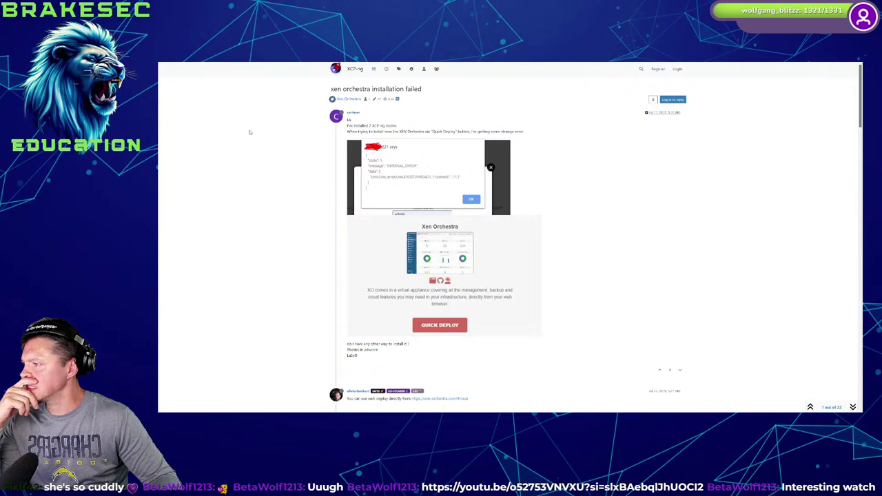
key("alt+Left")
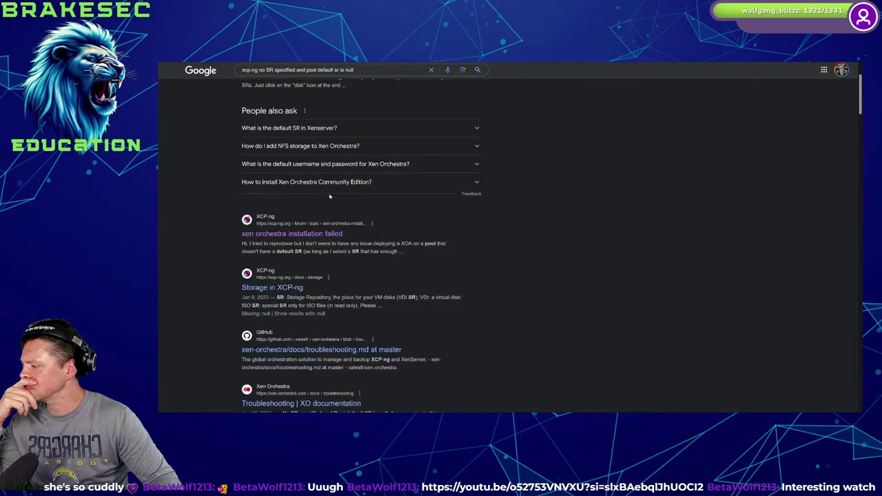
scroll(329, 195, "down", 3)
scroll(330, 195, "up", 3)
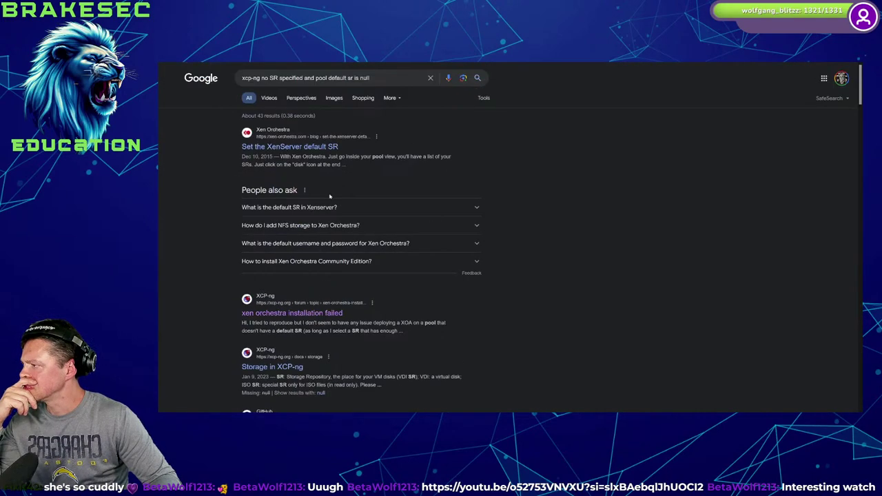
Step: Open the 'Set the XenServer default SR' article and scroll down to its CLI section
left_click(314, 147)
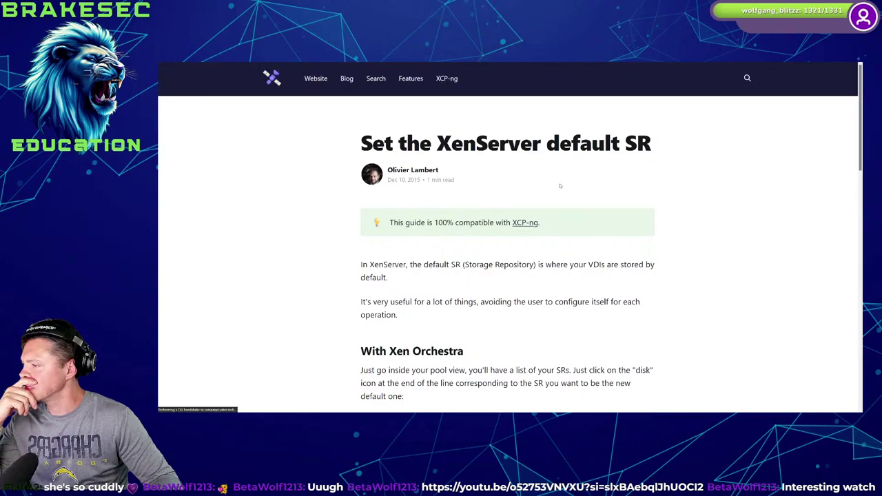
scroll(696, 250, "down", 3)
scroll(696, 250, "down", 4)
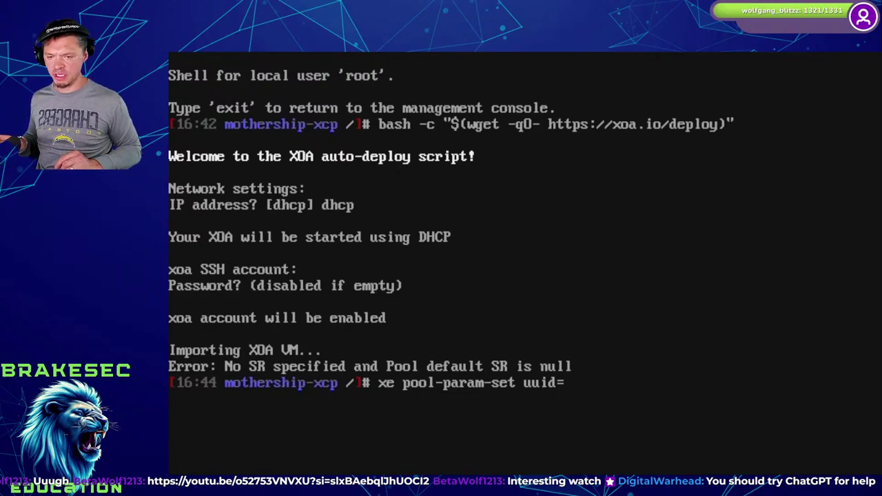
Step: Run xe pool-param-set with the pool UUID and default-SR=4e253d38-38a8-1d20-e7c4-209923e64f4e
type("cdc64e17-6dc9-a19b-f897-33b59aa1c30d")
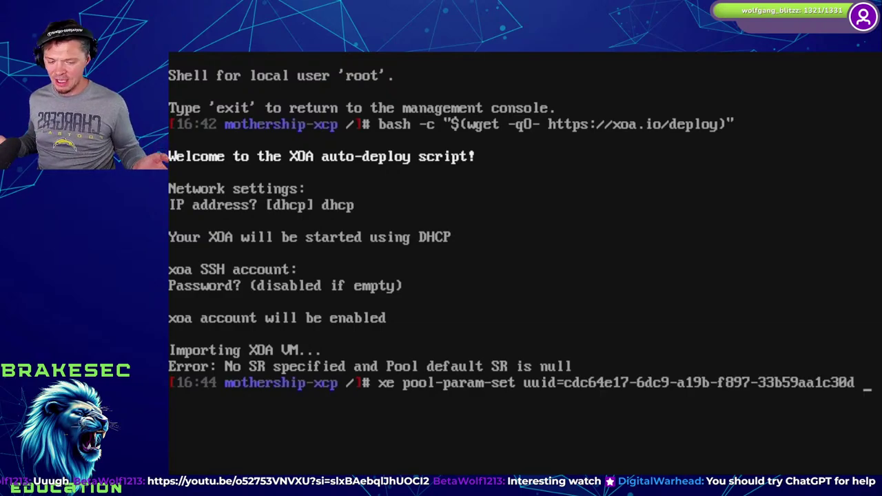
key("Tab")
key("Tab")
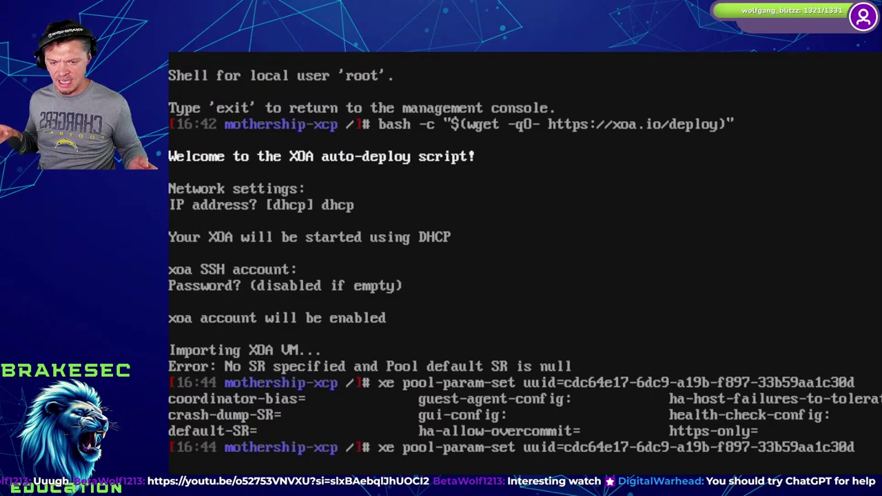
type("def")
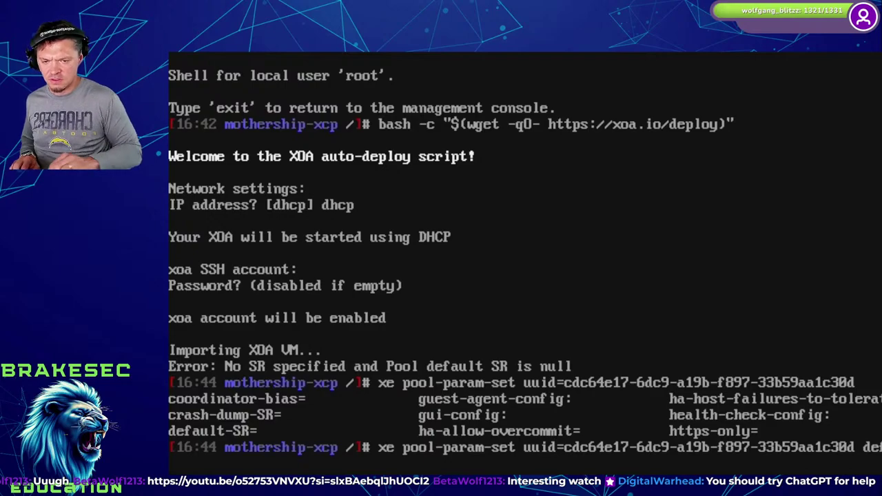
type("ault")
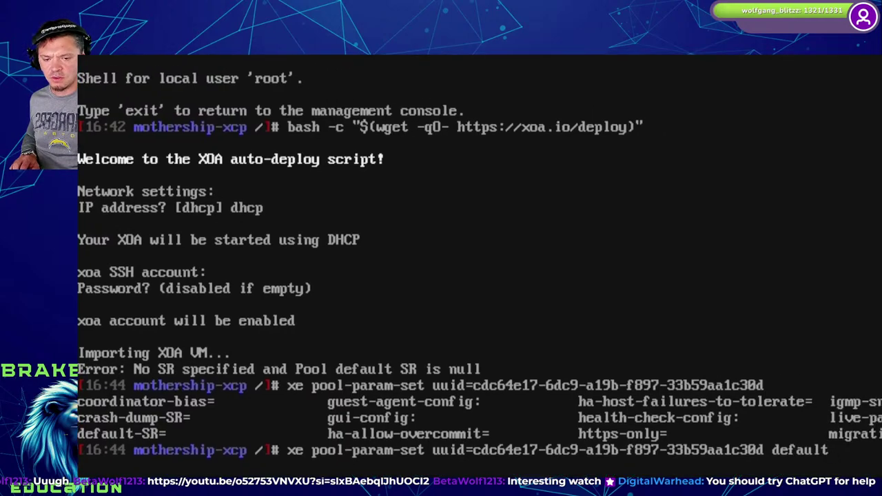
type("-SR")
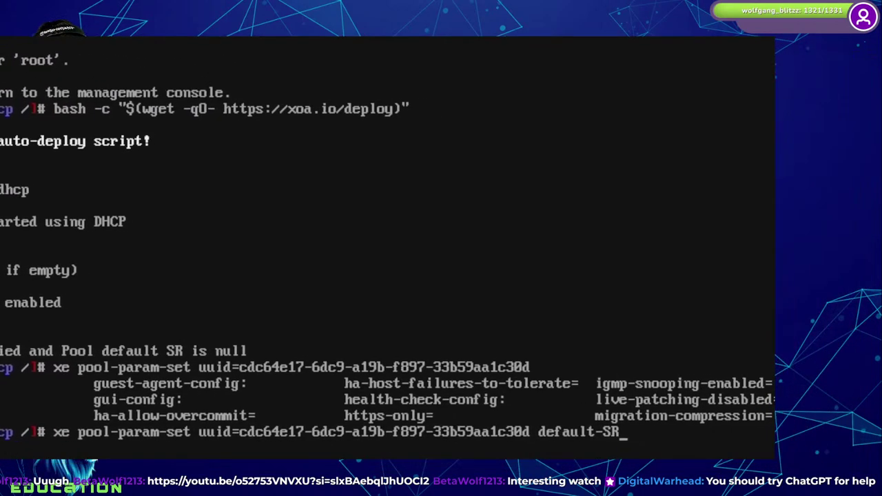
type("=")
key("ctrl+v")
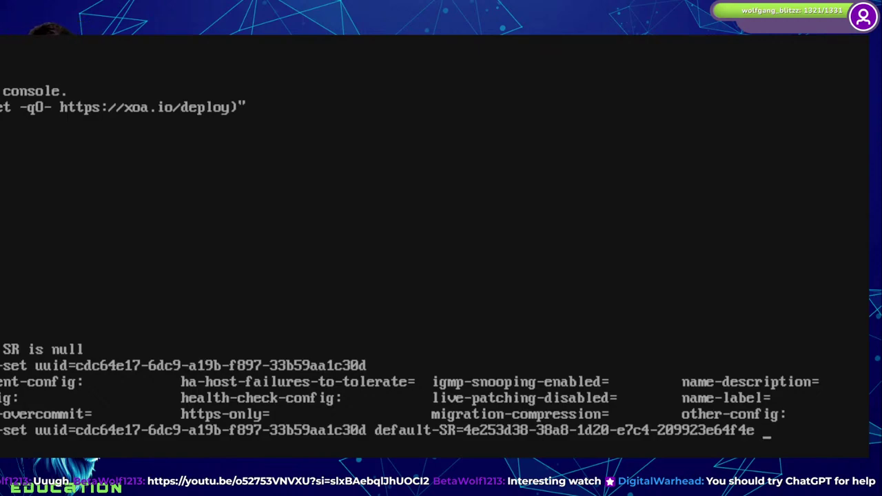
key("BackSpace")
key("BackSpace")
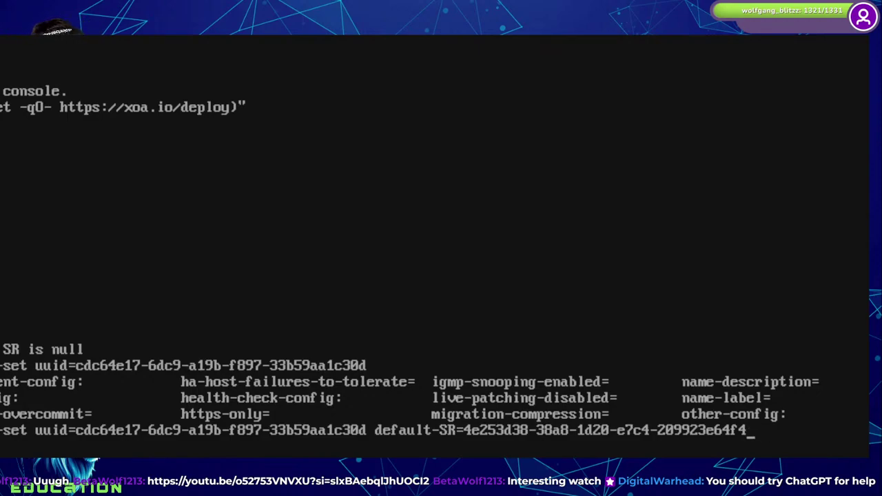
type("e")
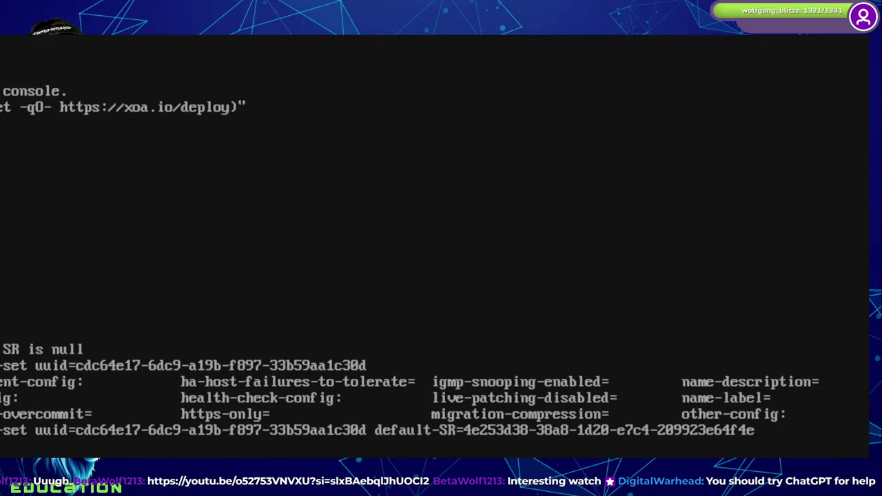
key("Return")
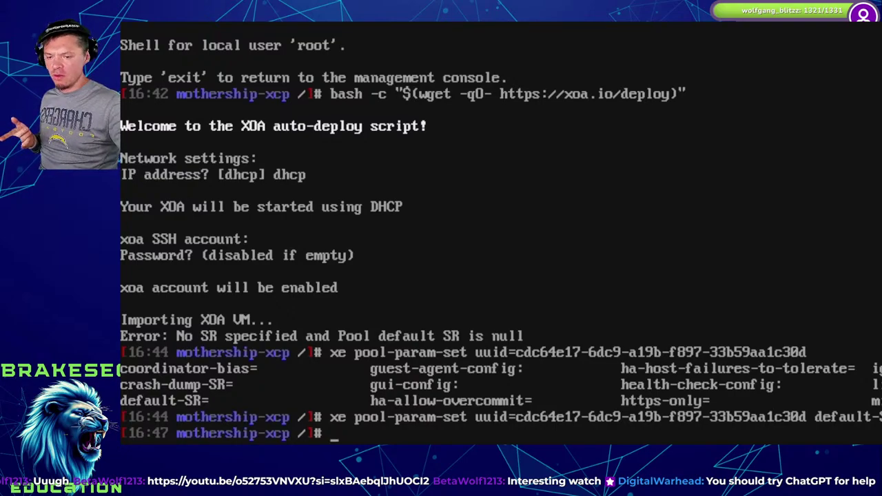
Step: Rerun the XOA deploy script from history, accepting DHCP and an empty SSH password
key("Up")
key("Up")
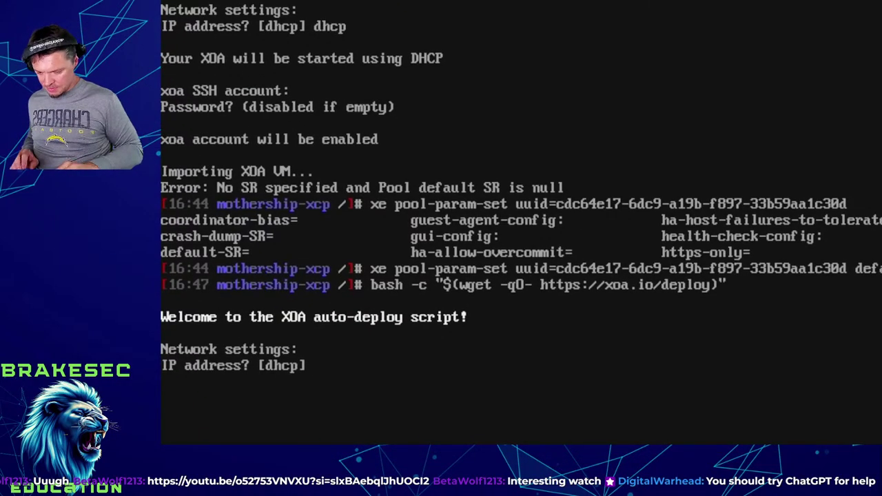
key("Return")
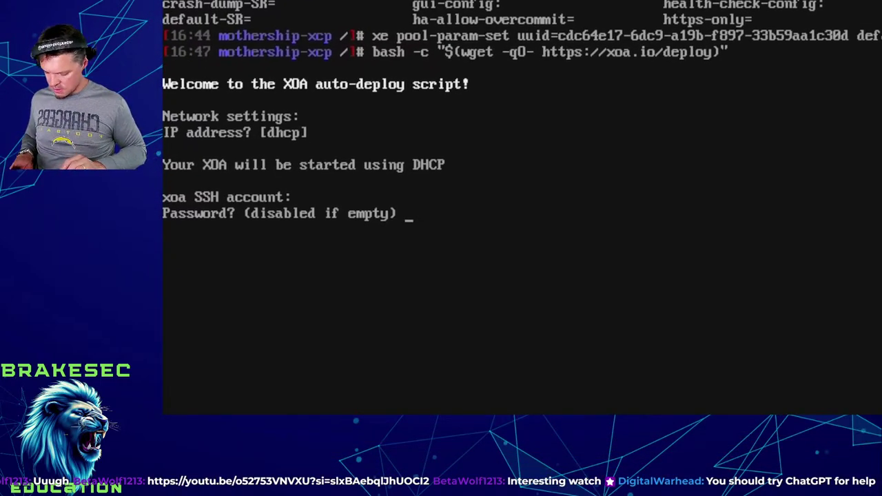
key("Return")
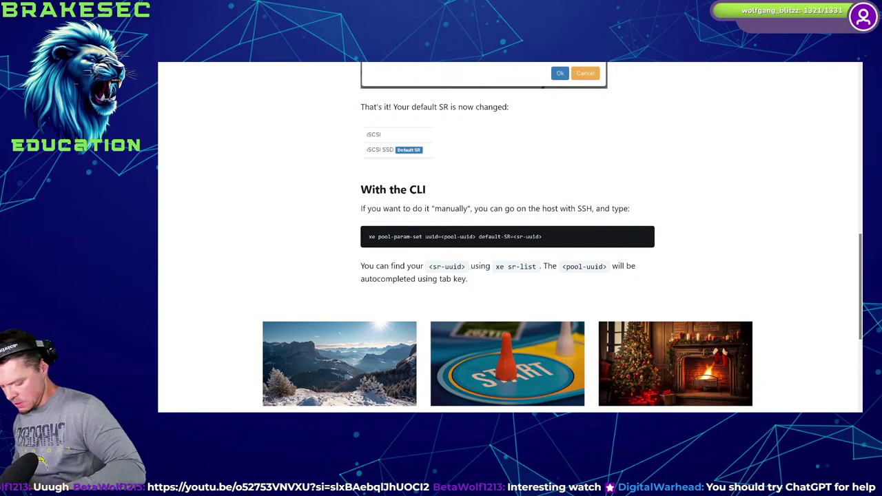
Step: Search 'the SR backend does not support the operation' and open the XCP-ng forum thread
key("ctrl+l")
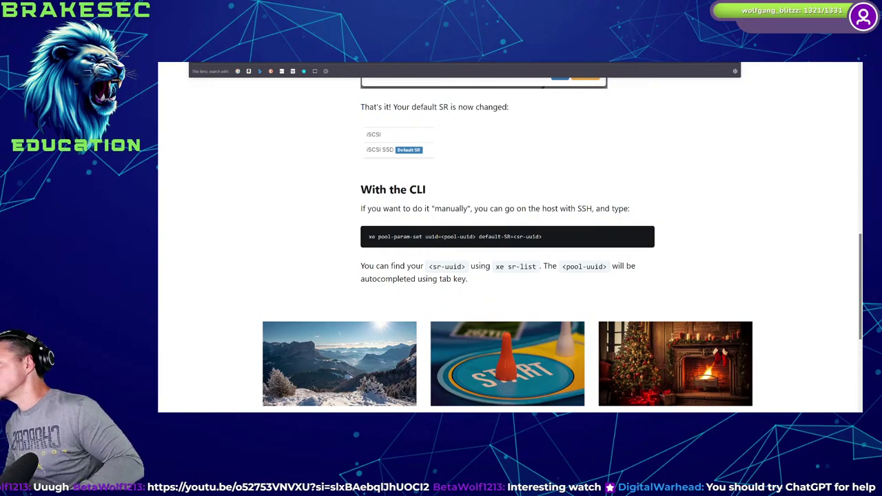
key("Return")
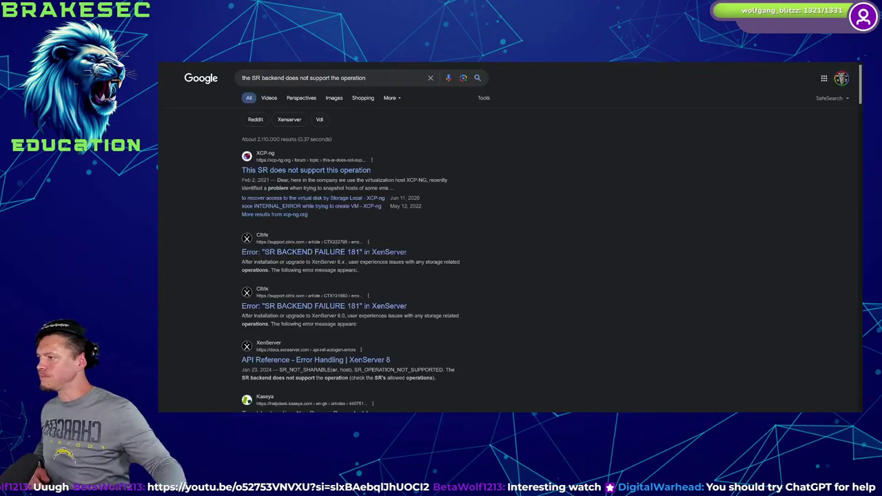
left_click(354, 170)
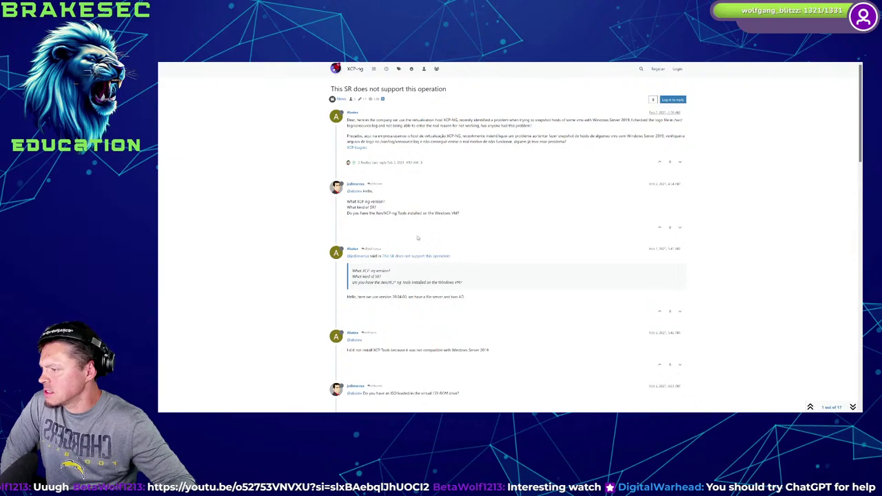
Step: Leave the forum thread and search the error with the '(check the sr's allowed operations)' suggestion
scroll(469, 301, "down", 1)
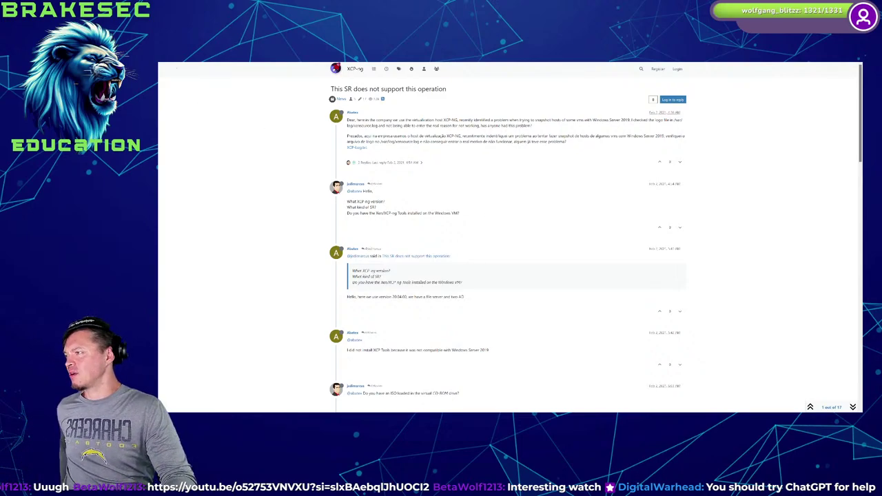
key("alt+Left")
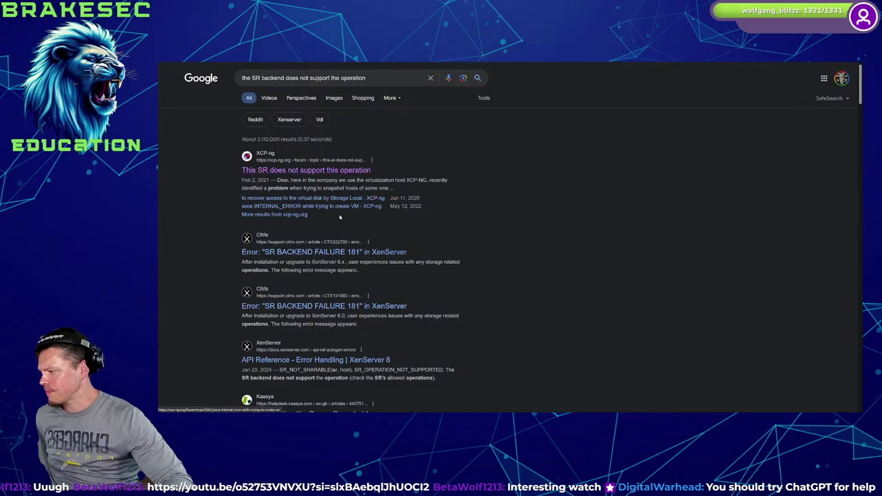
scroll(339, 216, "down", 3)
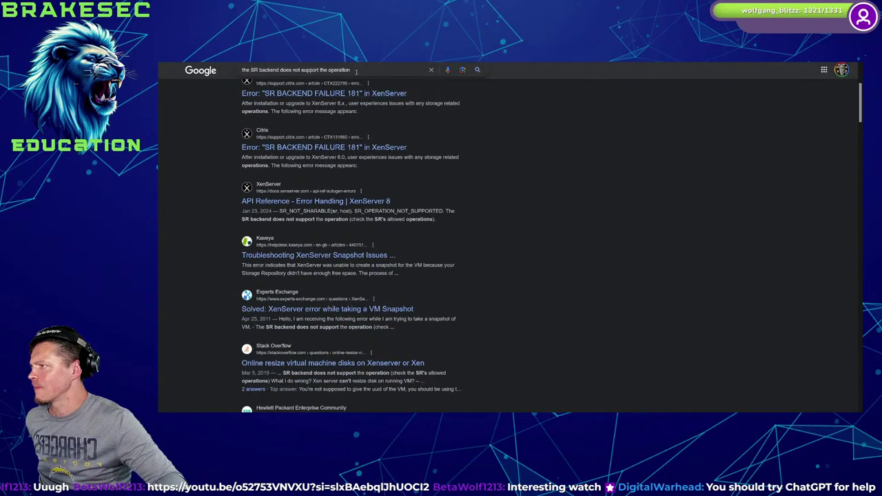
left_click(356, 69)
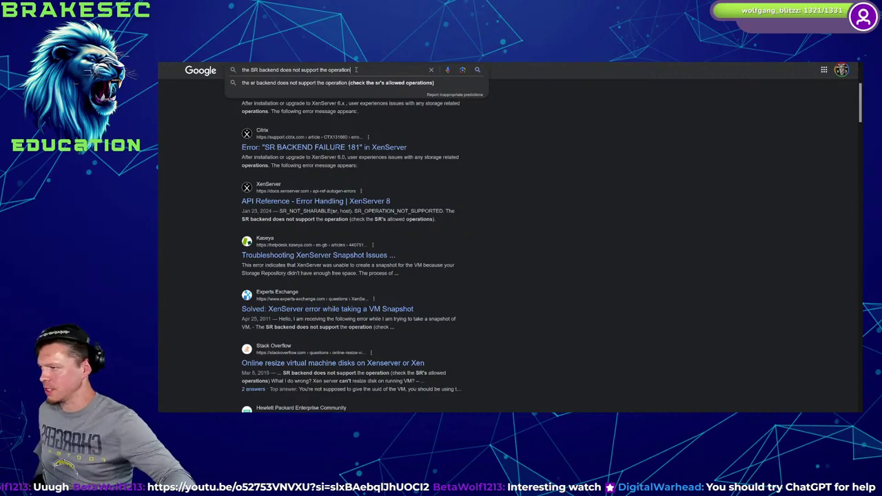
left_click(357, 82)
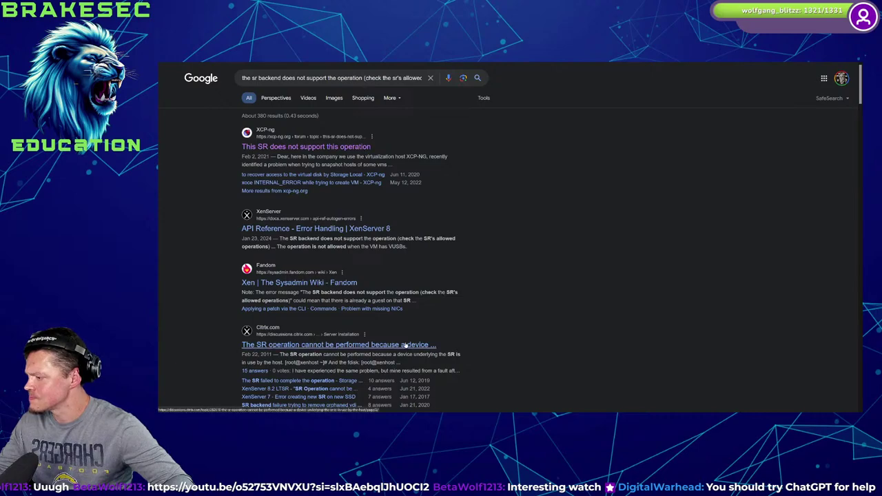
Step: Review the results and select the first part of the query for removal
scroll(497, 314, "down", 2)
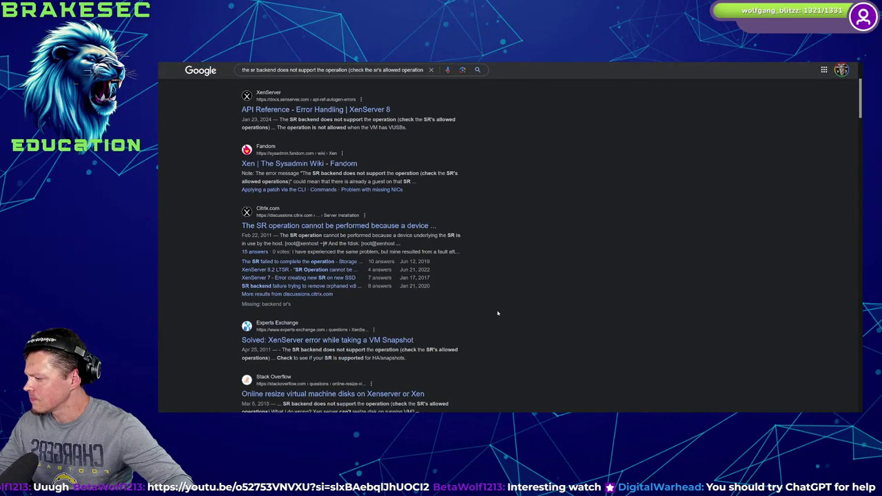
scroll(497, 314, "down", 2)
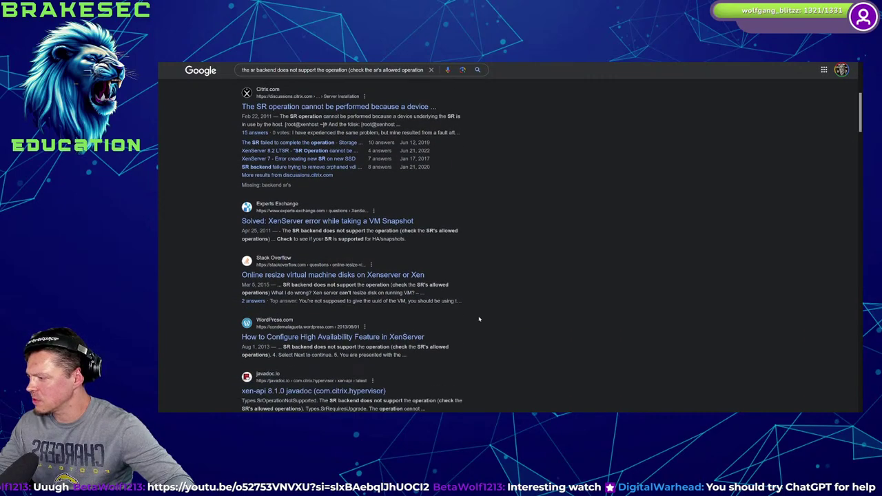
scroll(478, 318, "up", 4)
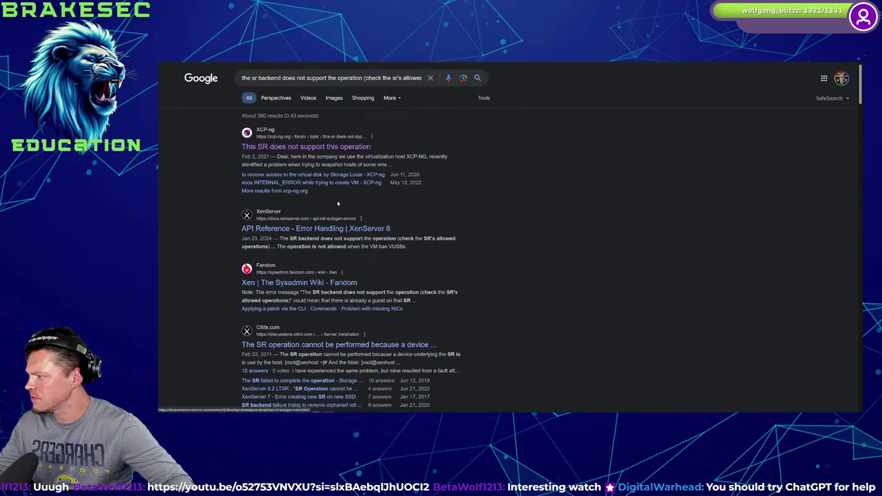
left_click_drag(364, 78, 173, 99)
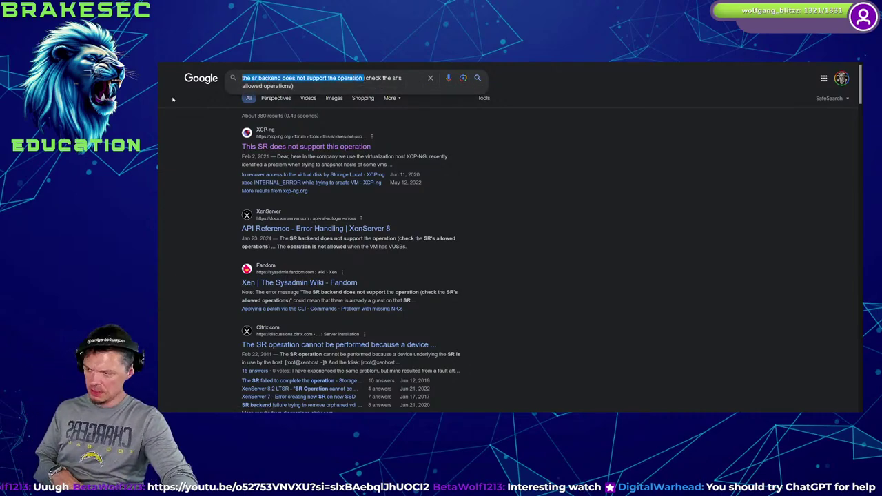
Step: Search 'xcp-ng' with the allowed-operations hint and open the Storage Local virtual disk thread
key("BackSpace")
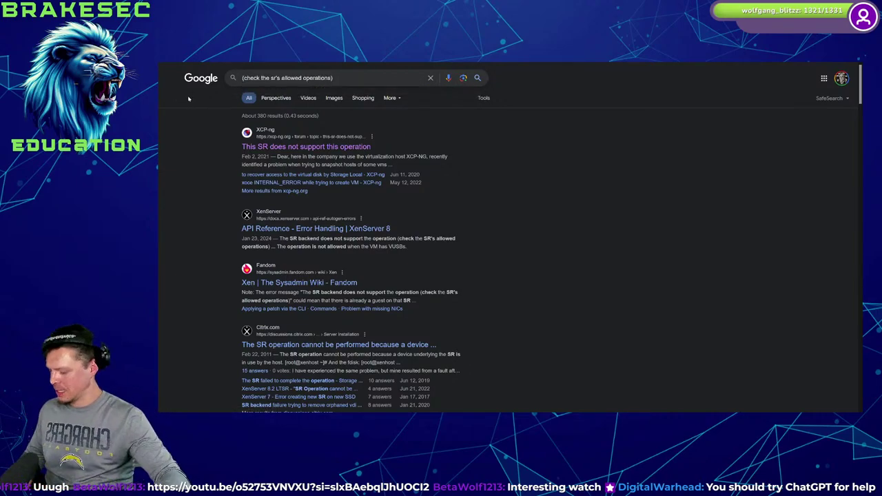
type("xcp-ng")
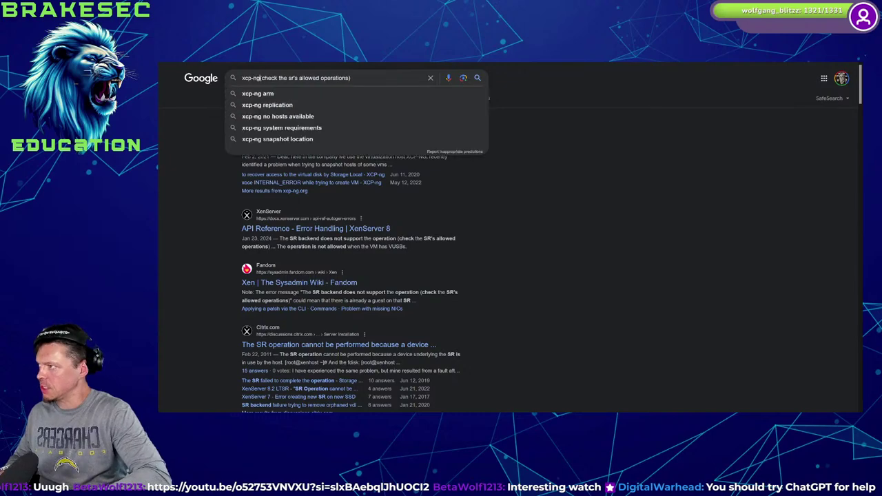
key("Return")
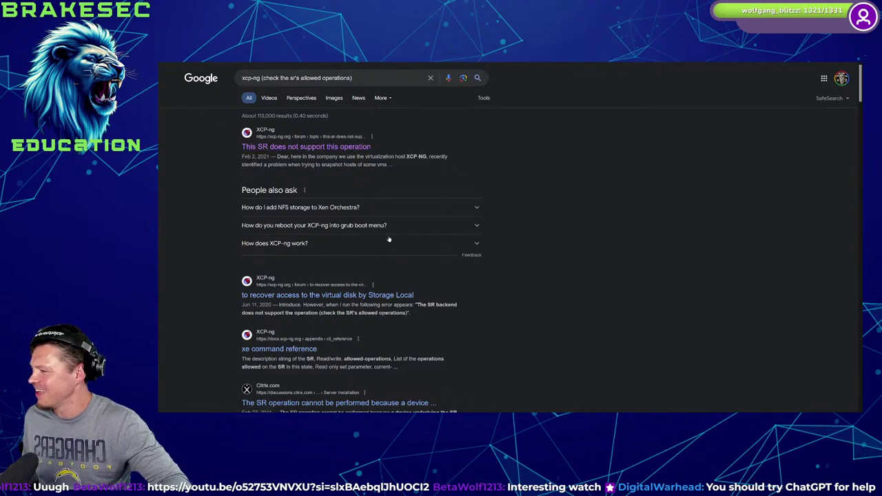
left_click(359, 297)
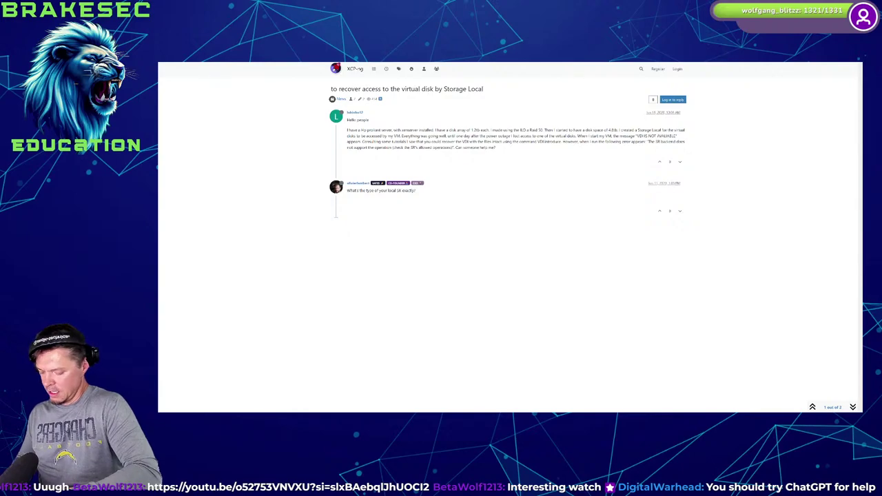
Step: Search 'sr allowed operations', check the first XCP-ng thread, and return to the results
key("ctrl+l")
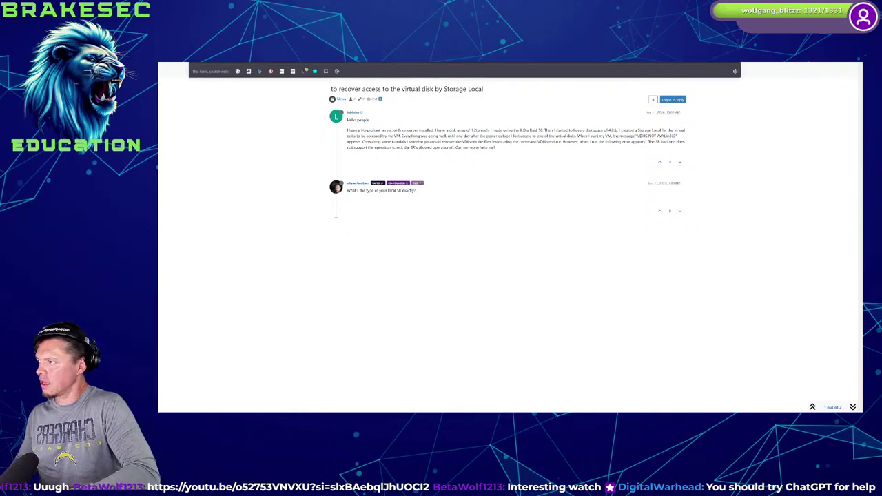
key("Return")
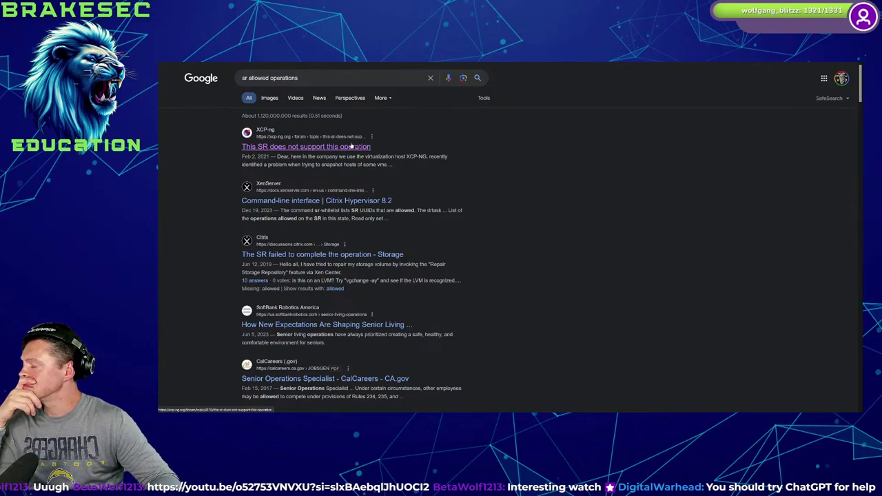
left_click(351, 146)
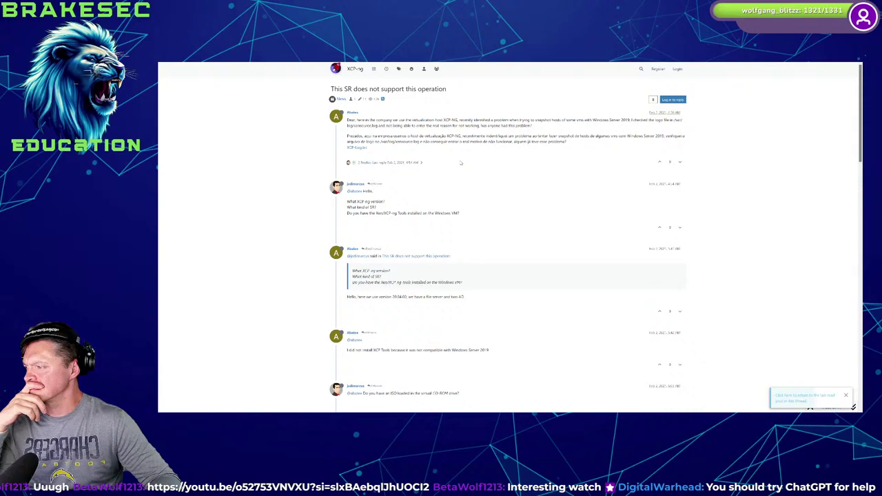
scroll(460, 162, "down", 1)
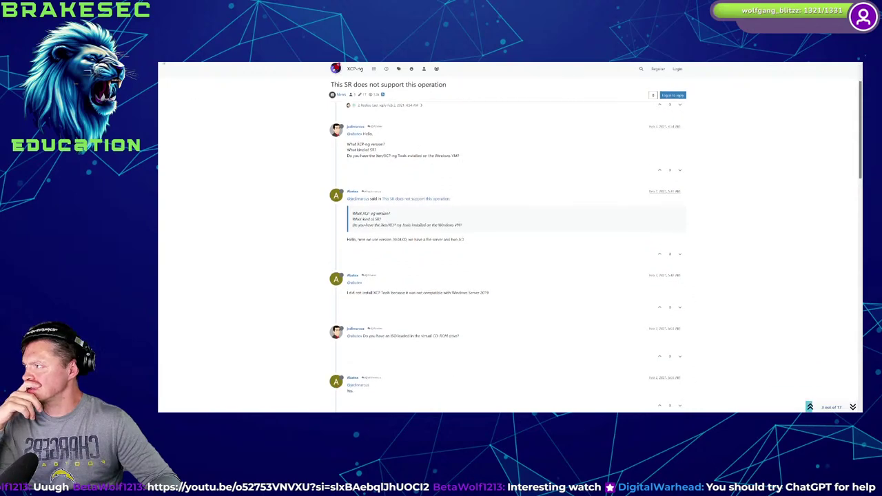
key("alt+Left")
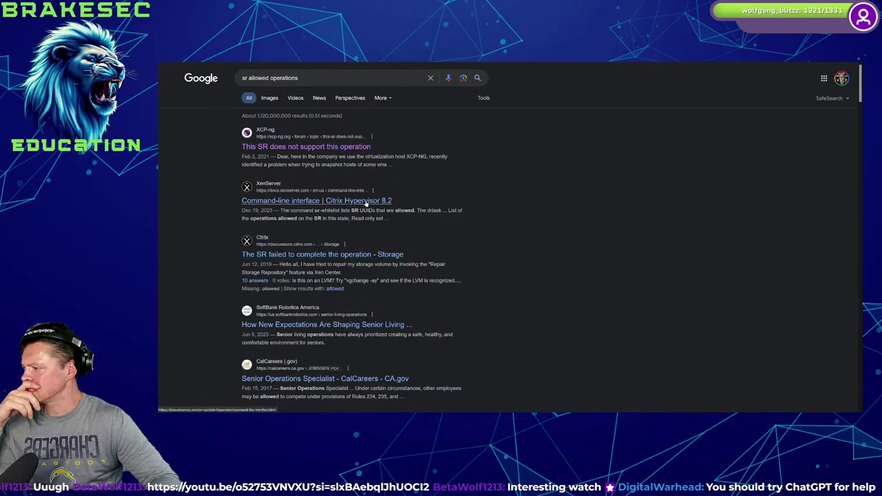
Step: Scan the remaining results, then switch to the XCP-ng documentation on deploying Xen Orchestra
scroll(515, 201, "down", 5)
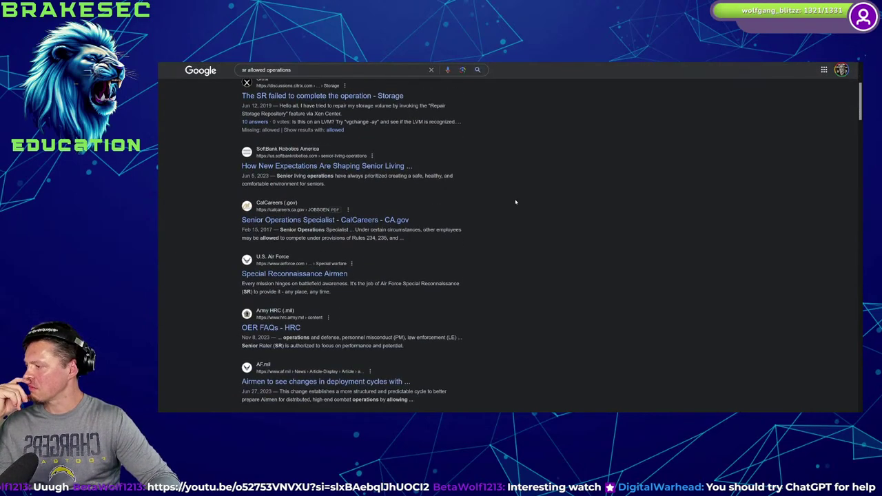
scroll(515, 202, "down", 3)
scroll(515, 202, "down", 3)
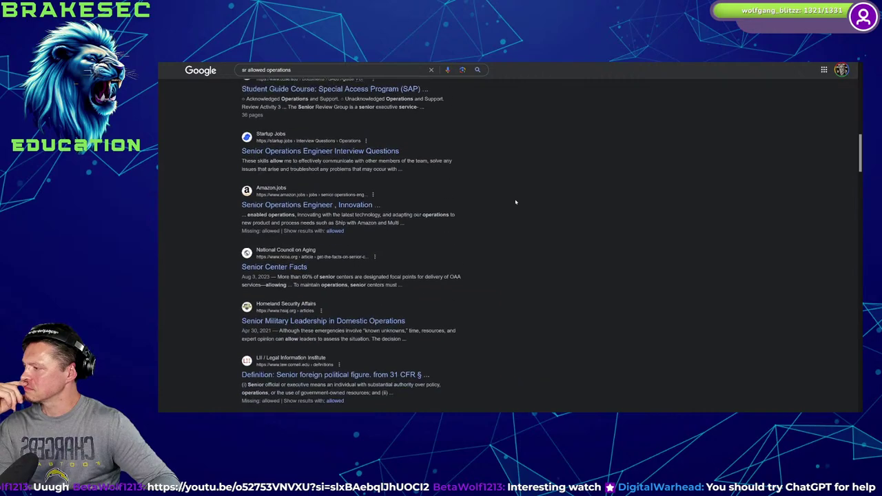
scroll(506, 199, "up", 10)
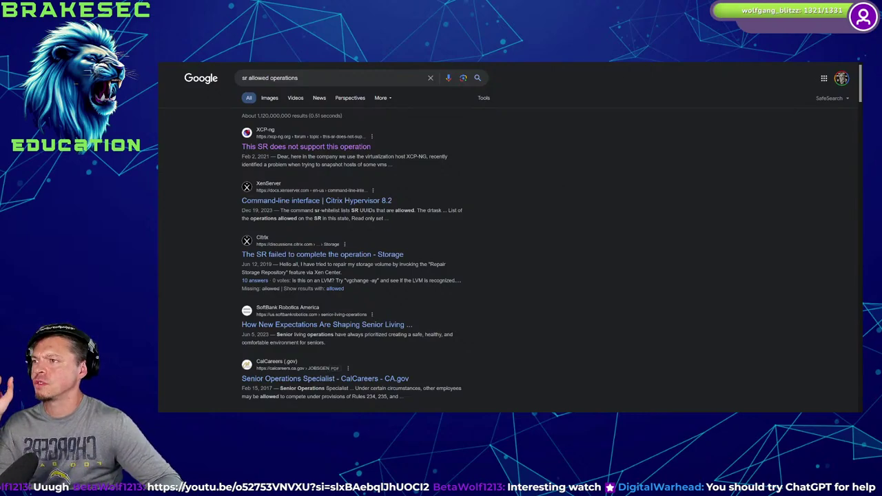
key("ctrl+Tab")
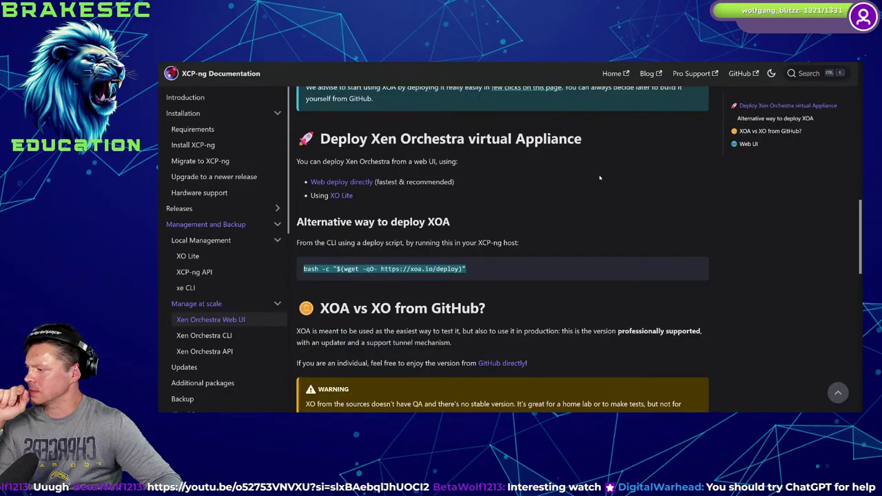
Step: Scroll to the end of the Xen Orchestra Web UI page and open 'Additional packages'
scroll(600, 177, "down", 3)
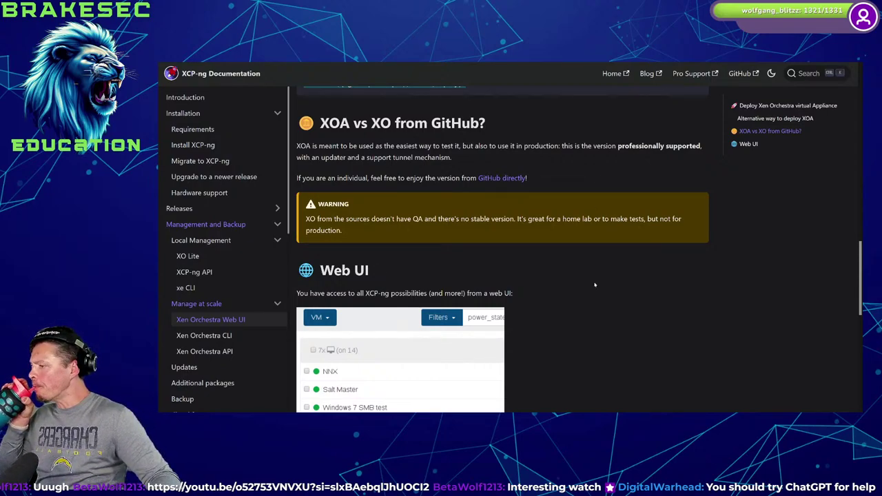
scroll(594, 284, "down", 3)
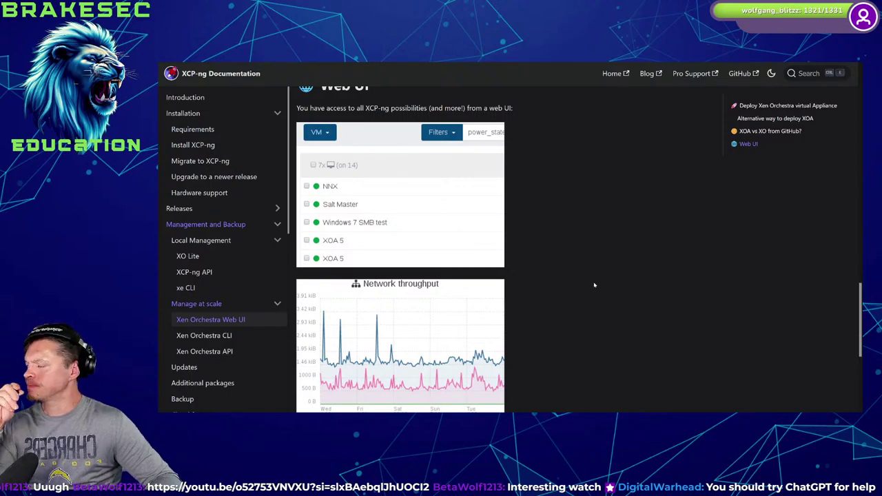
scroll(594, 285, "down", 4)
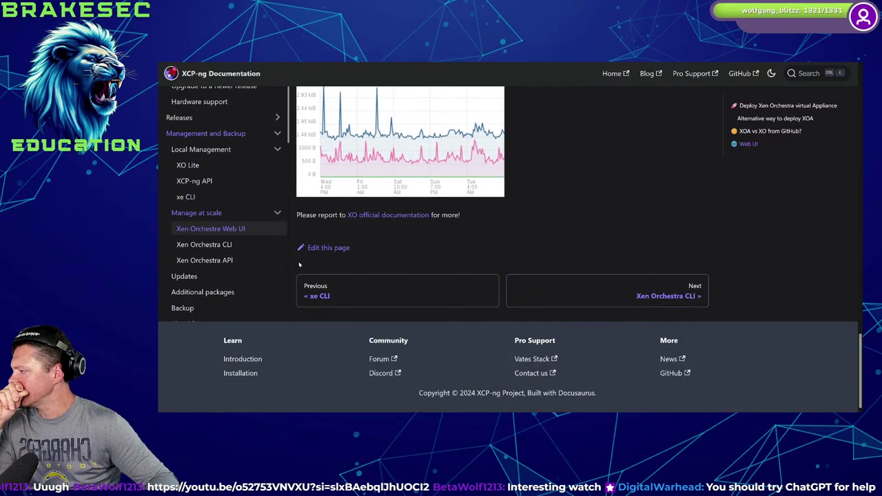
left_click(242, 294)
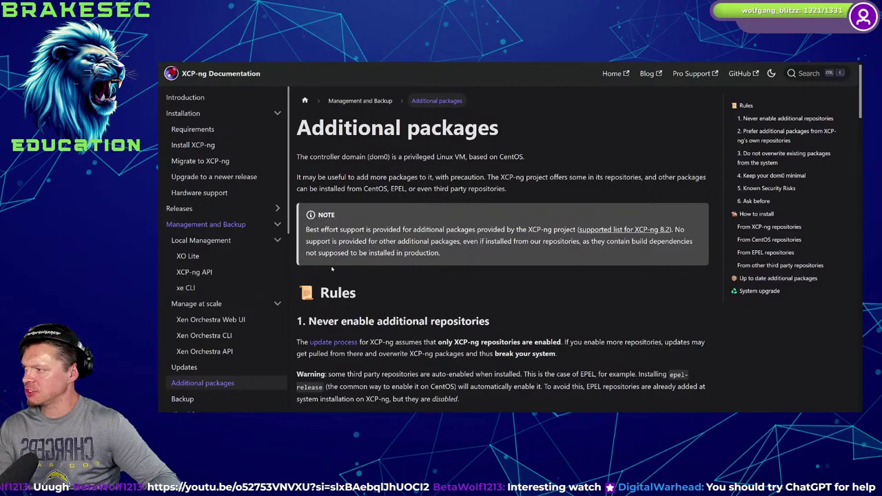
Step: Highlight the yum --enablerepo note and open the XCP-ng 8.2 extra_installable.txt list
scroll(445, 258, "down", 6)
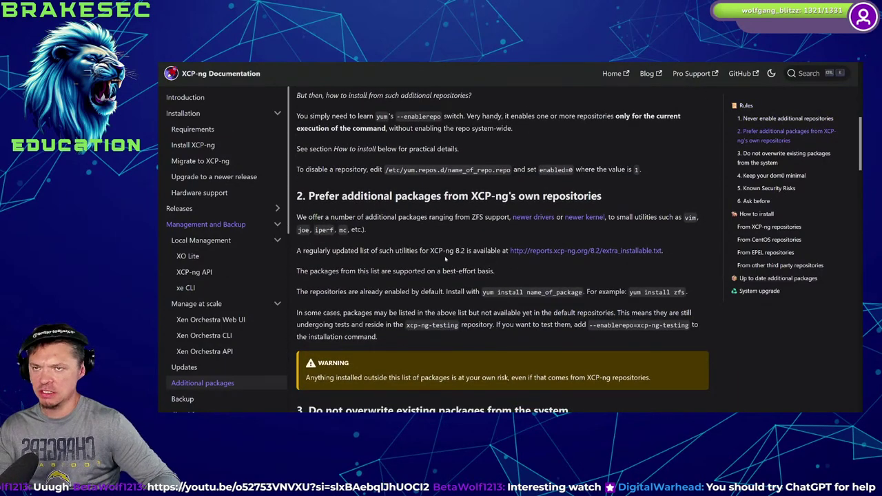
left_click_drag(373, 116, 480, 116)
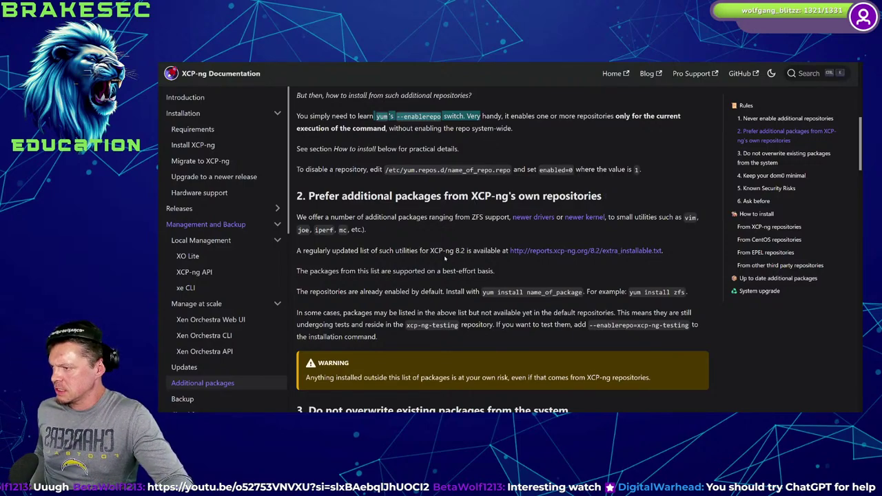
left_click(536, 253)
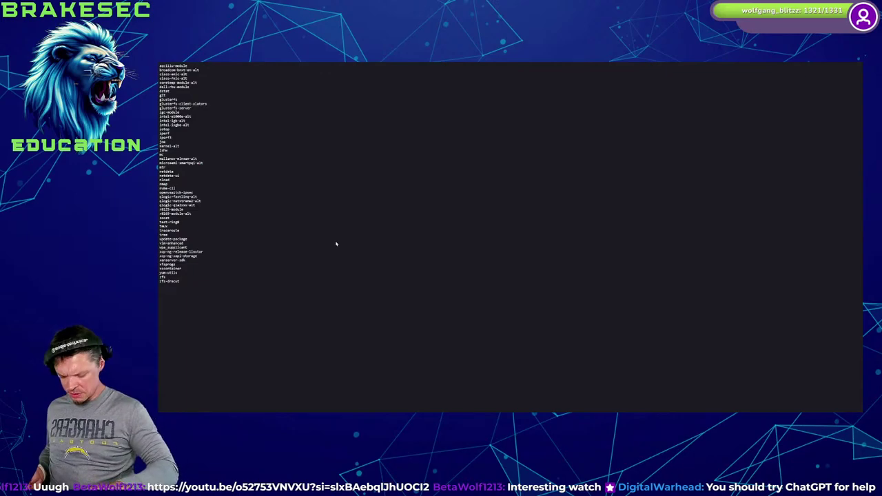
Step: Zoom in and highlight wpa_supplicant, zfs, zfs-dracut, xfsprogs, xenserver-sdk and vim-enhanced
key("ctrl+plus")
key("ctrl+plus")
key("ctrl+plus")
key("ctrl+plus")
key("ctrl+plus")
key("ctrl+plus")
key("ctrl+plus")
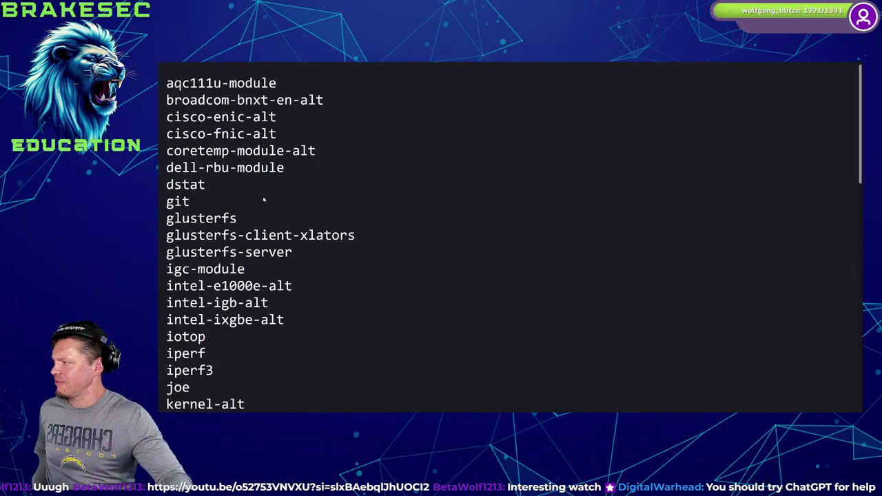
scroll(254, 182, "down", 10)
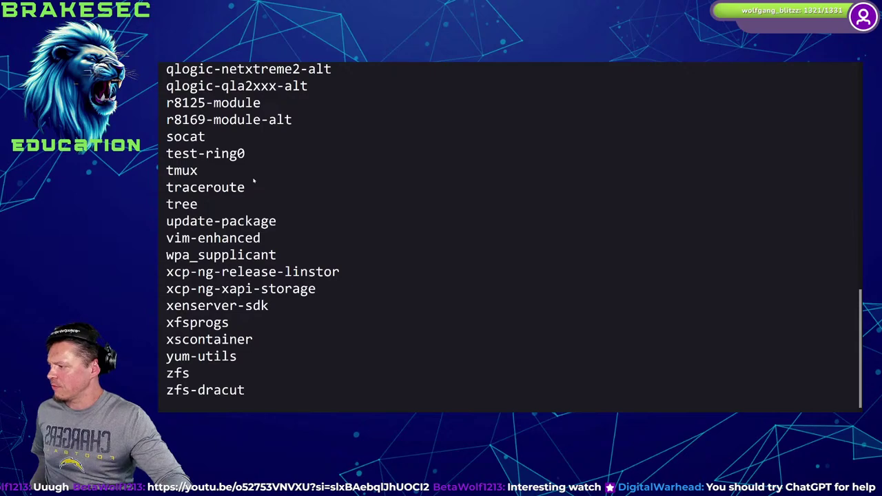
double_click(243, 254)
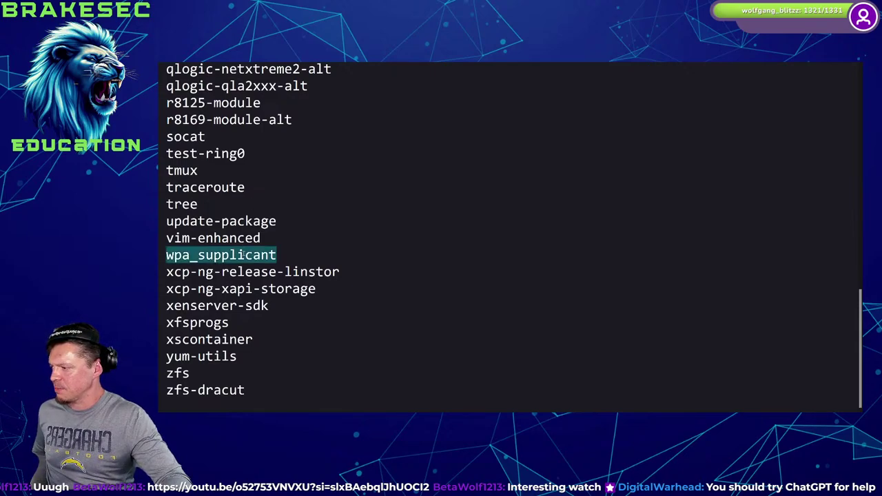
double_click(185, 372)
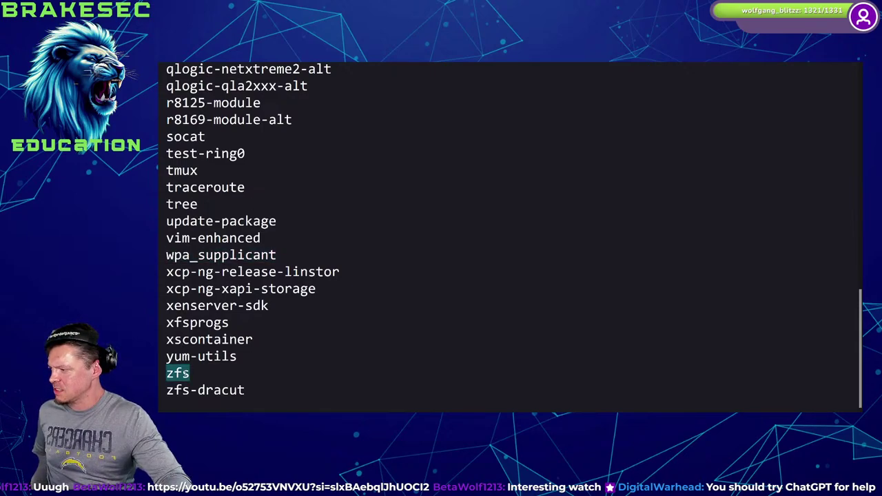
double_click(193, 390)
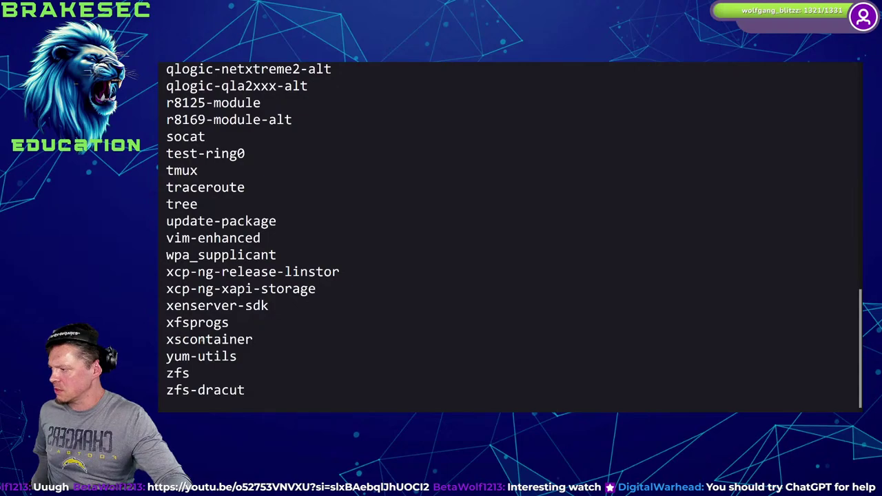
double_click(199, 324)
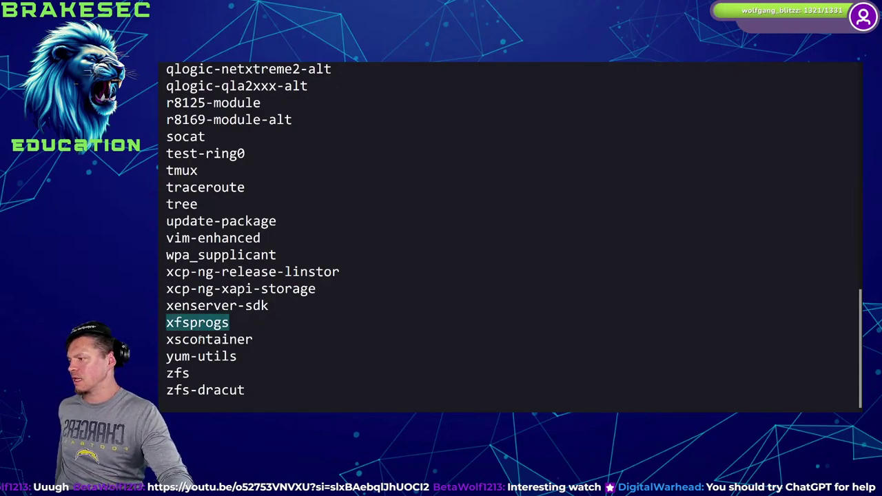
double_click(199, 306)
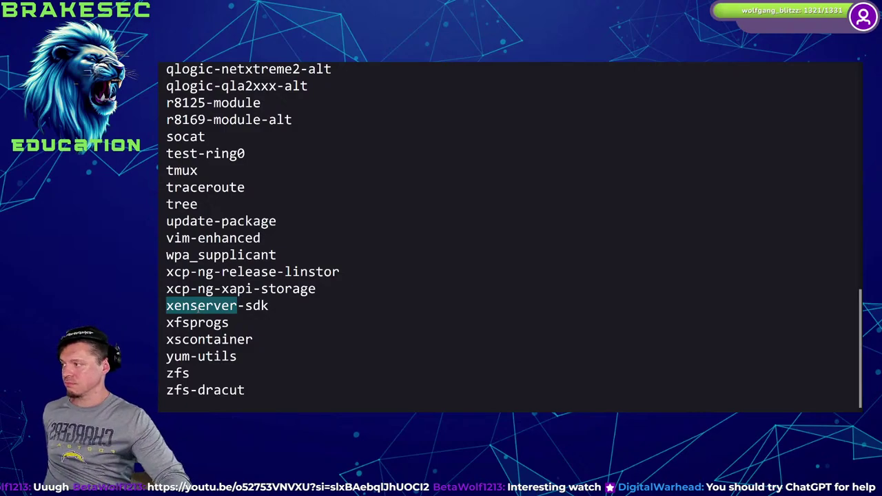
triple_click(224, 241)
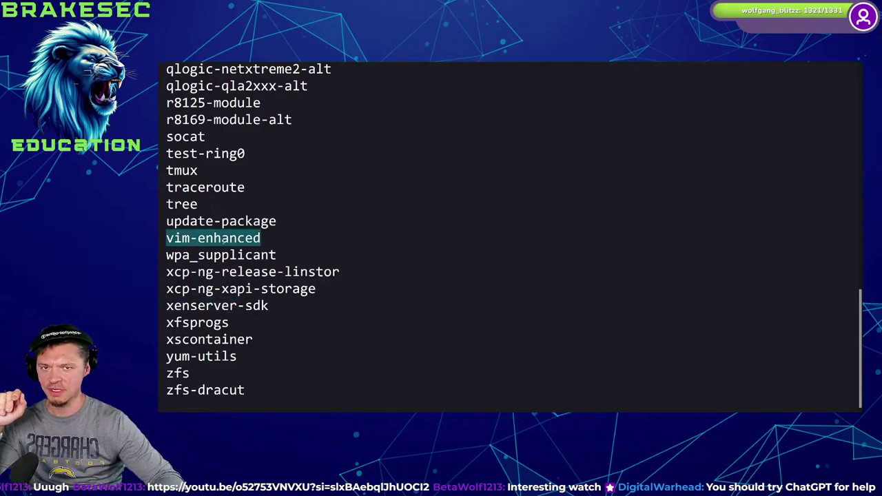
Step: Scroll back up to review the list from aqc111u-module onward
scroll(202, 256, "up", 2)
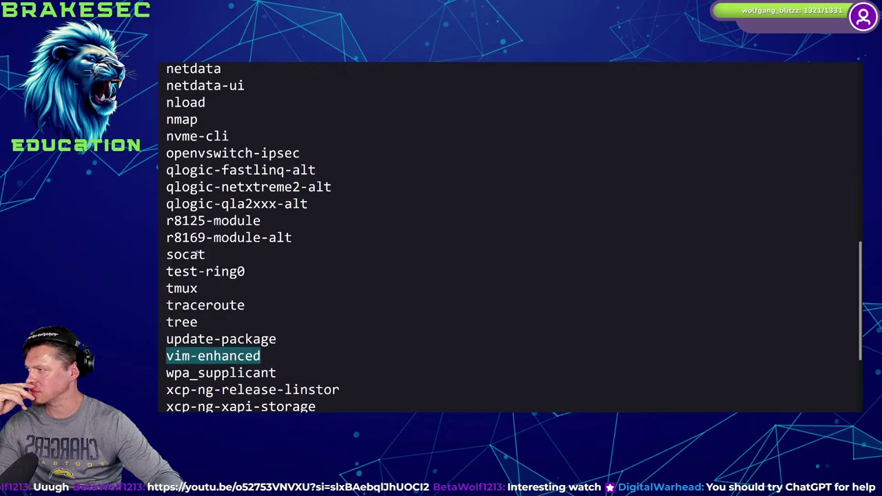
scroll(197, 255, "up", 2)
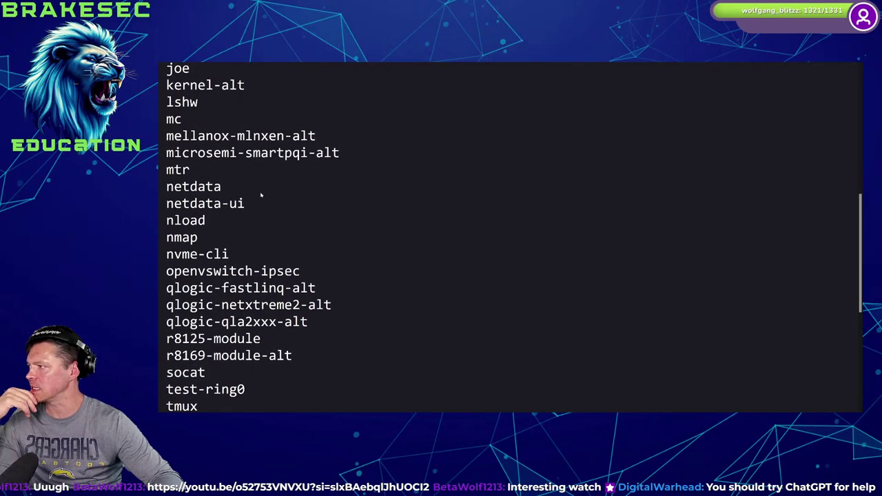
scroll(261, 195, "up", 4)
scroll(262, 195, "up", 2)
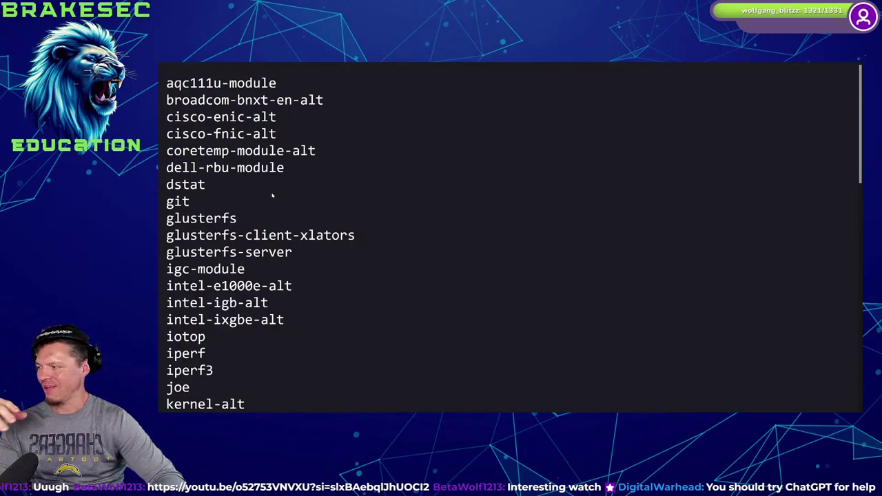
scroll(272, 196, "down", 5)
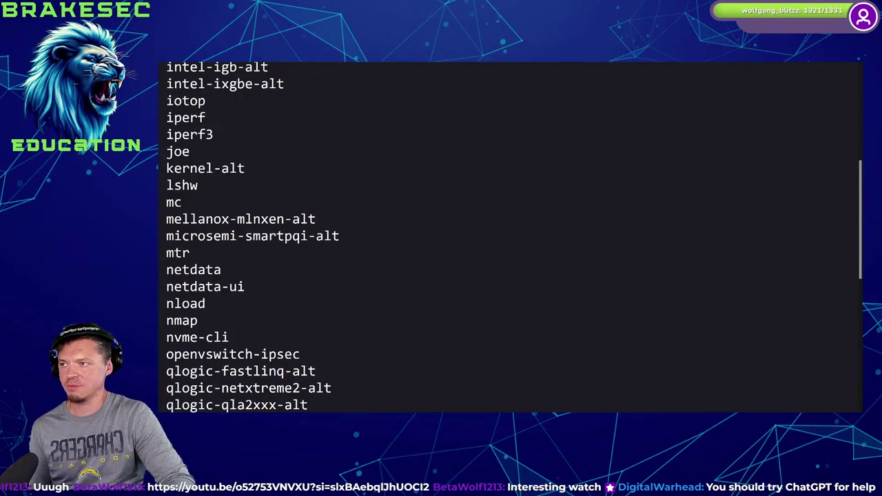
Step: Go back to Additional packages and highlight the 'Keep your dom0 minimal' section
key("alt+Tab")
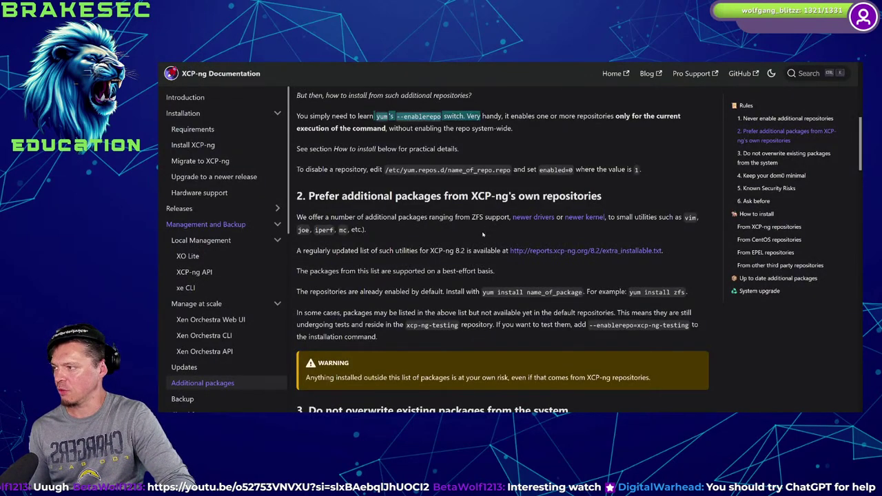
scroll(483, 234, "down", 3)
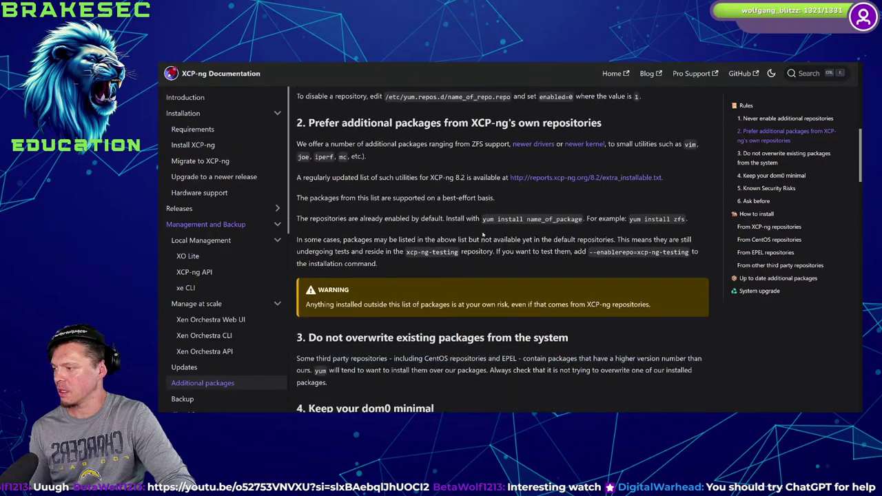
scroll(483, 237, "down", 3)
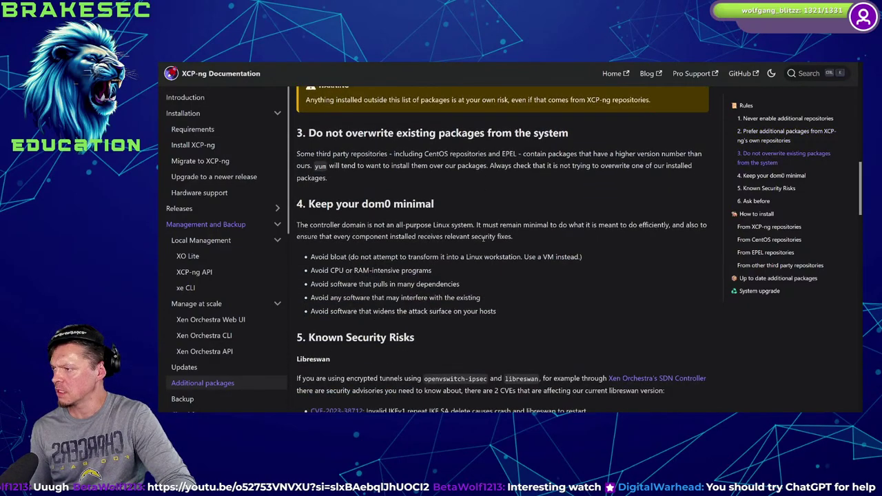
triple_click(347, 204)
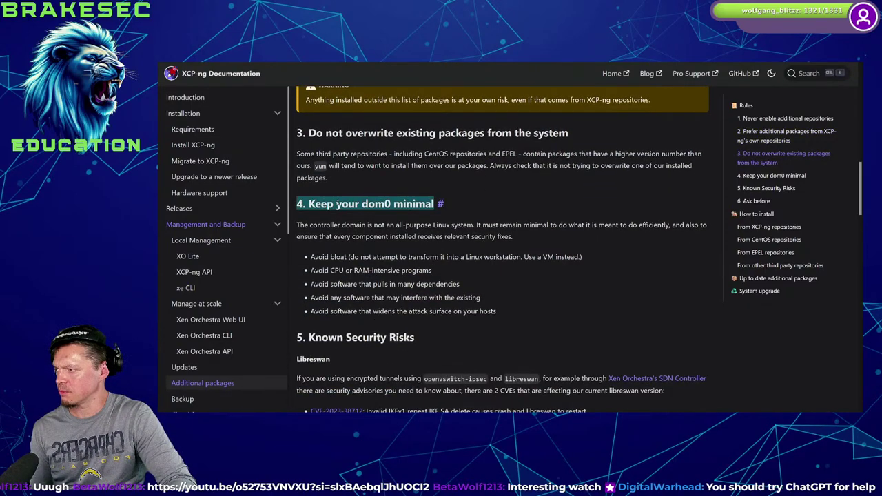
left_click_drag(366, 225, 518, 238)
left_click(518, 239)
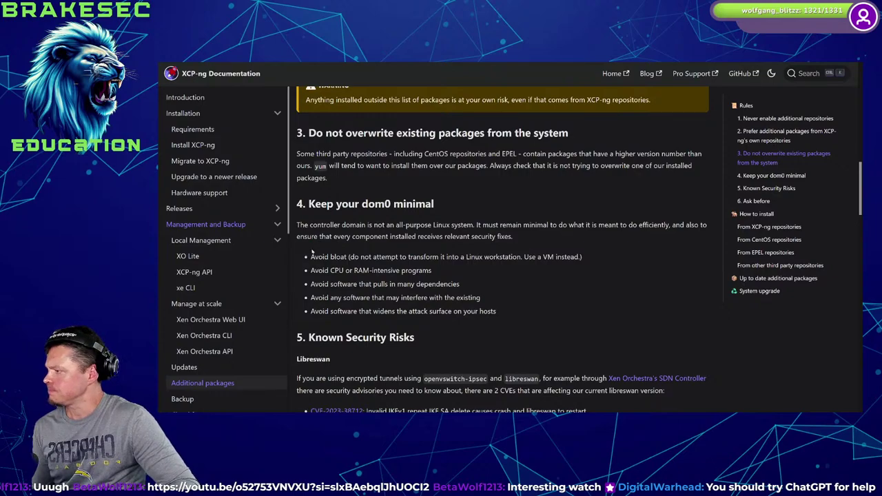
Step: Follow the Xen Orchestra Web UI page's 'documentation' link to the 'From the sources' install page
left_click(210, 319)
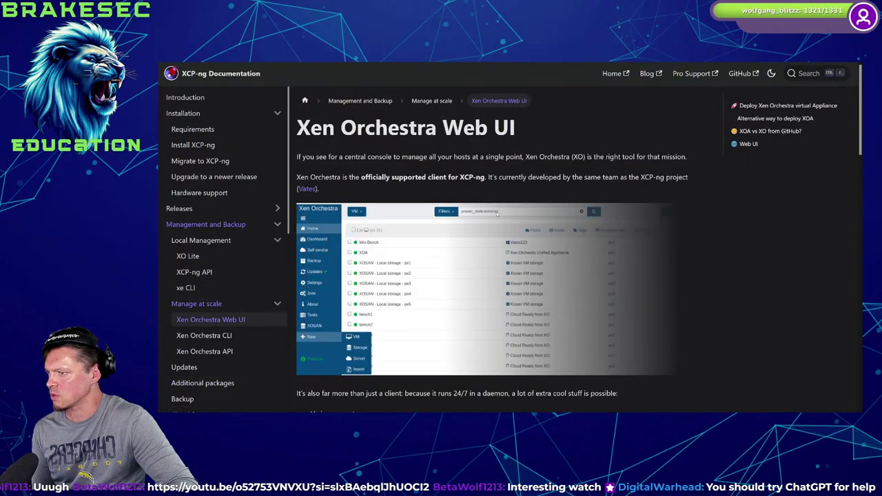
scroll(497, 214, "down", 5)
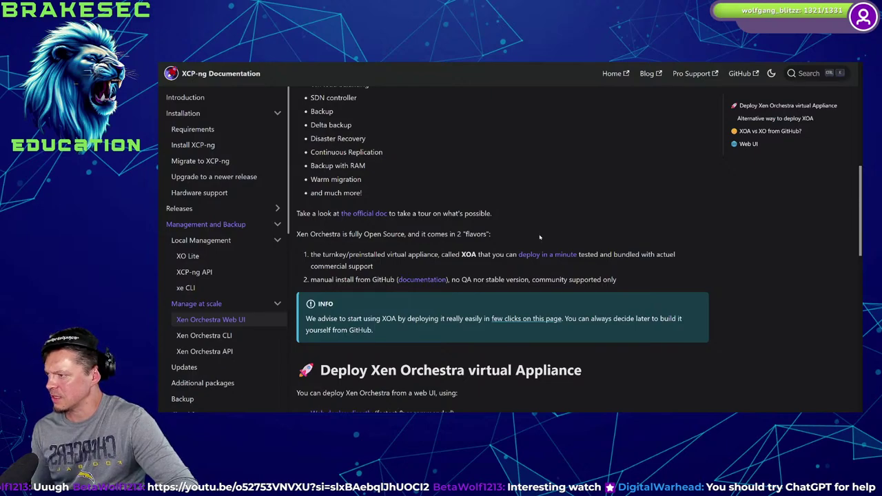
left_click(428, 280)
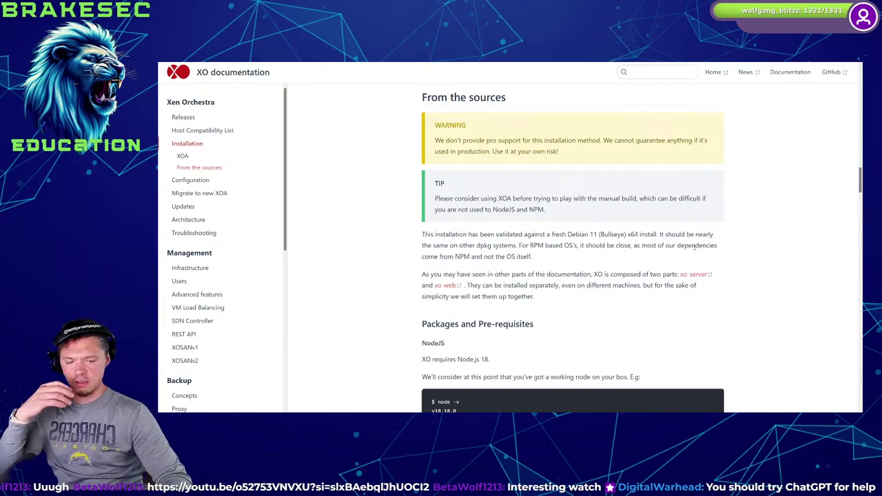
Step: Find and highlight the Node.js 18 requirement under Packages and Pre-requisites
scroll(694, 245, "down", 1)
scroll(696, 250, "down", 3)
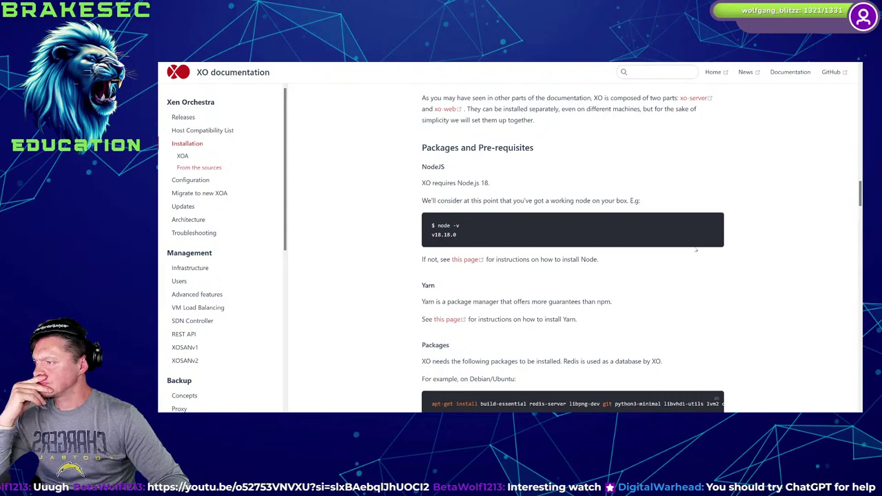
triple_click(462, 183)
left_click(608, 179)
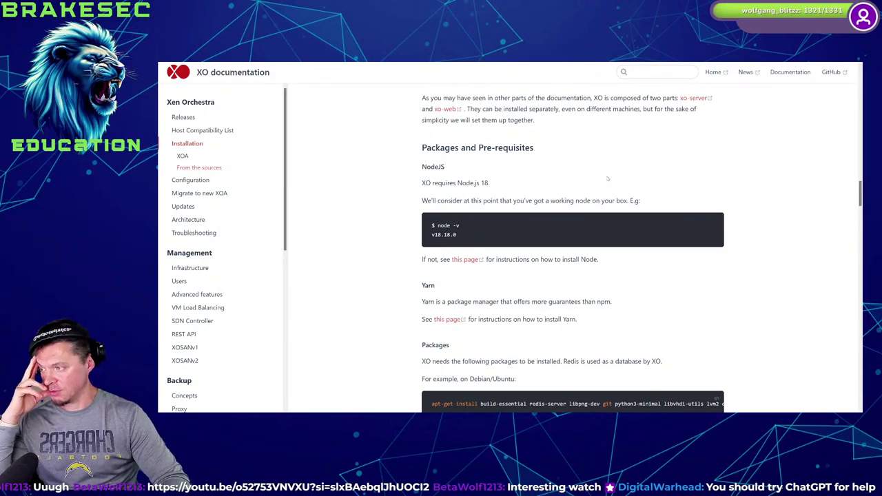
Step: Select the 'working node' sentence and follow 'this page' to the Node.js install instructions
scroll(607, 179, "down", 2)
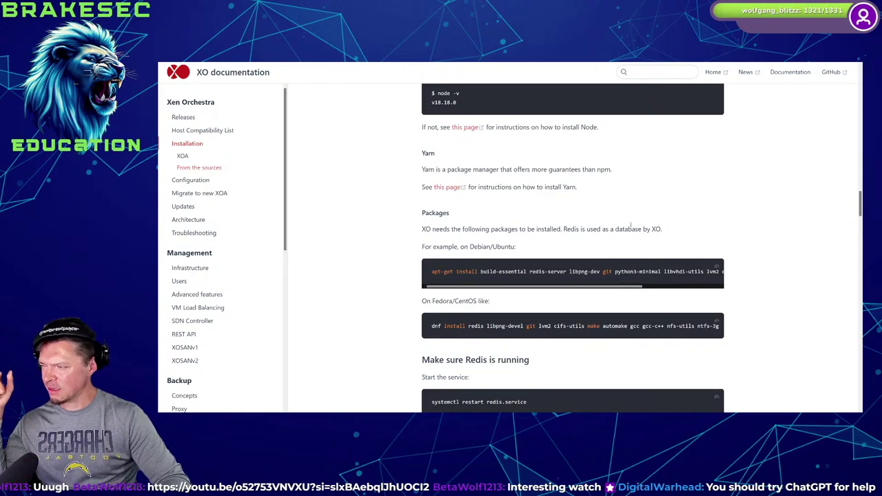
scroll(679, 237, "up", 6)
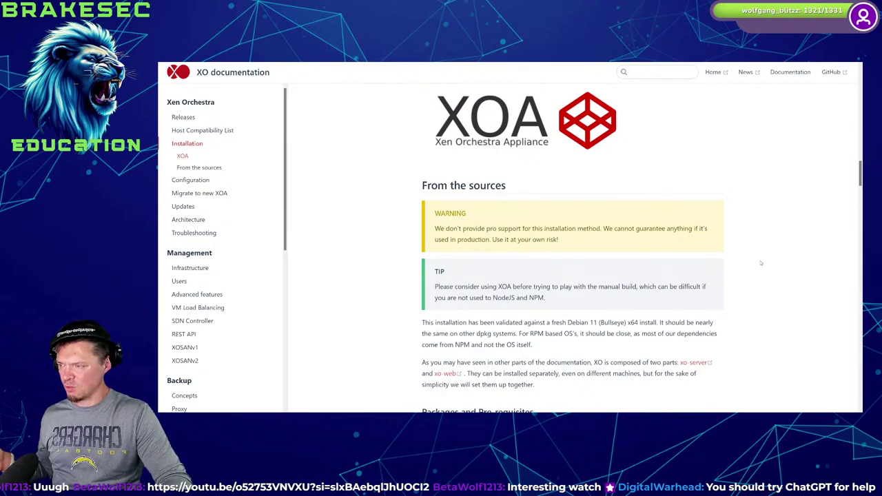
scroll(761, 263, "down", 2)
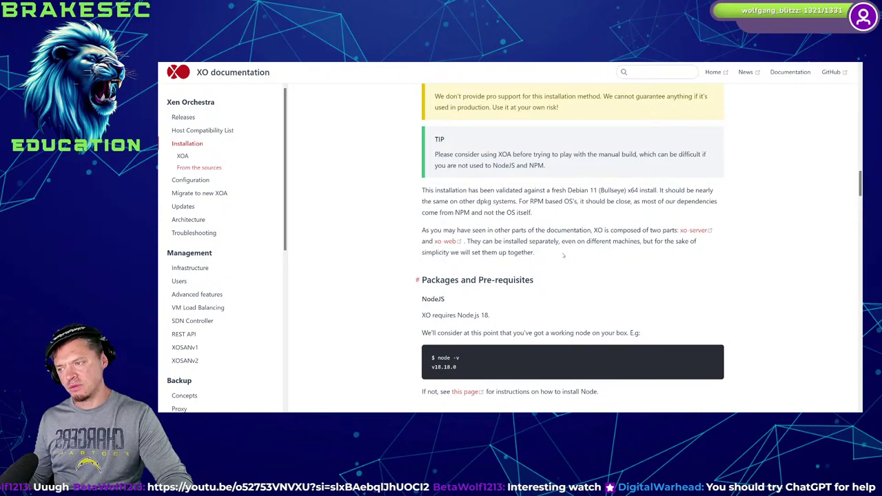
scroll(563, 255, "down", 2)
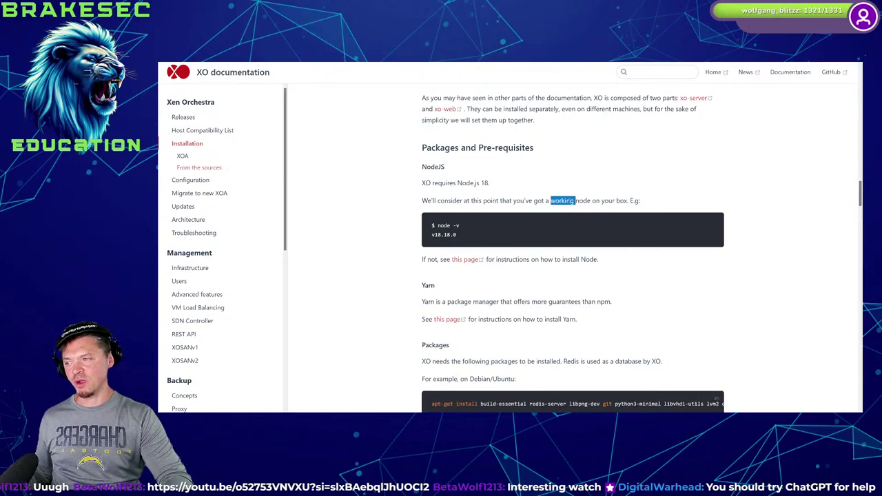
triple_click(569, 201)
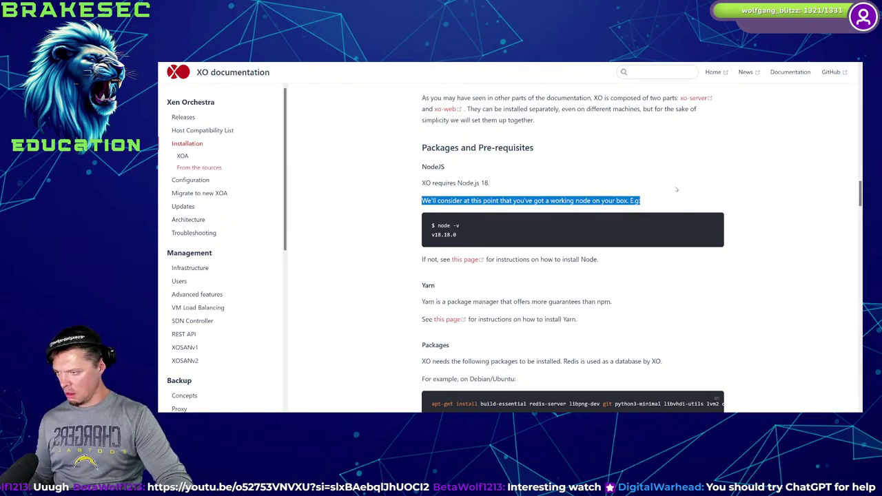
left_click(466, 260)
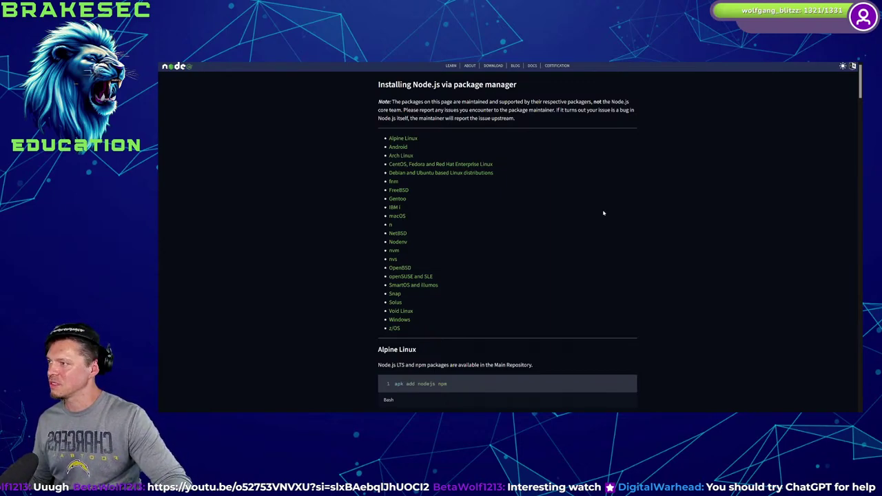
Step: Jump to the CentOS, Fedora and Red Hat Enterprise Linux install section
scroll(603, 213, "down", 1)
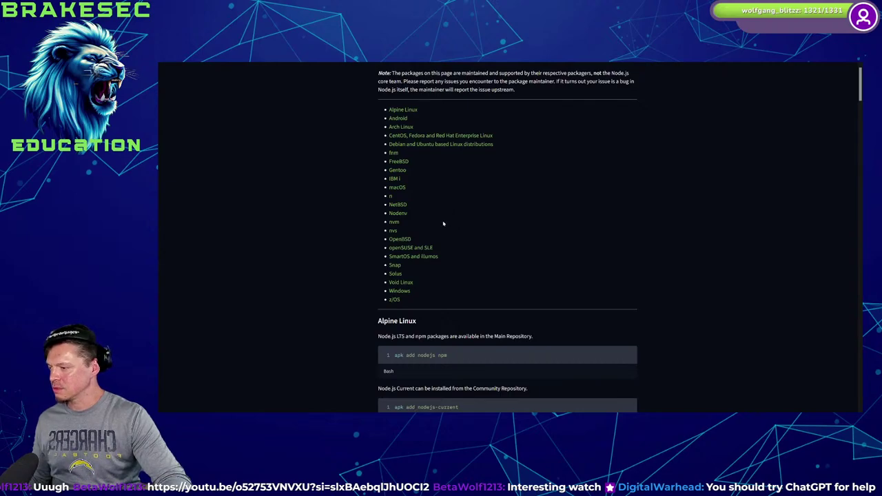
scroll(443, 223, "down", 5)
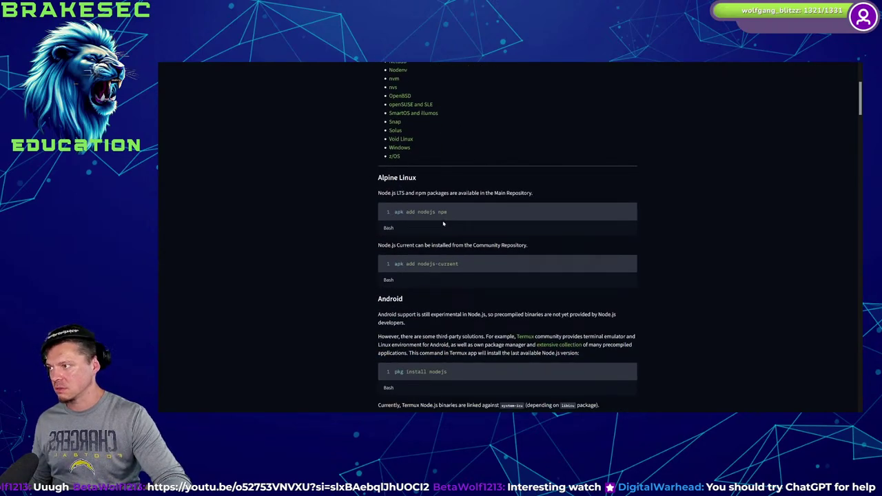
scroll(443, 223, "up", 3)
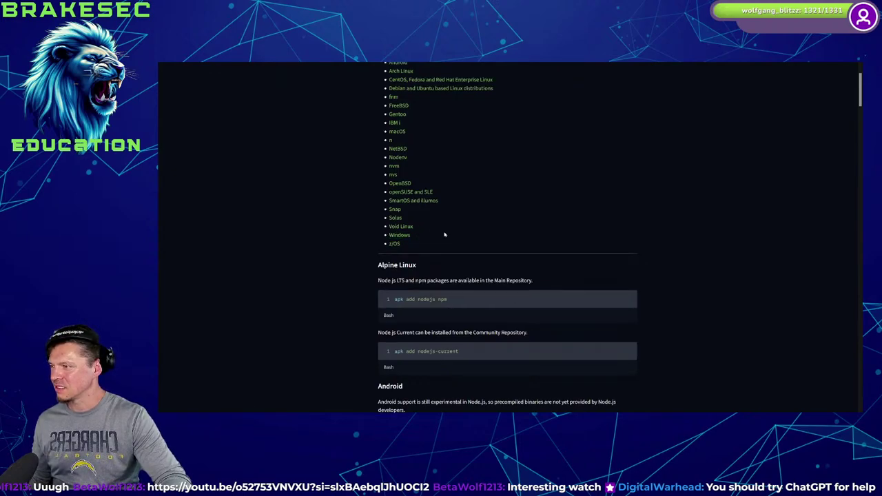
scroll(445, 235, "up", 3)
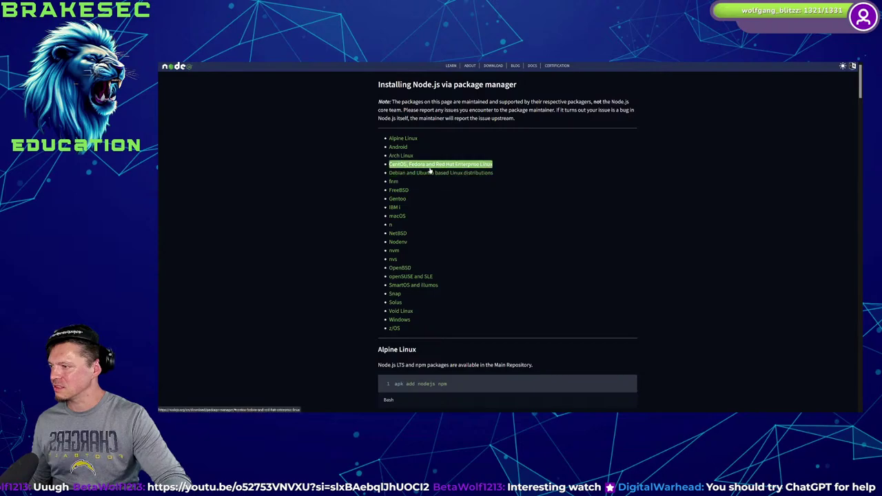
left_click(430, 164)
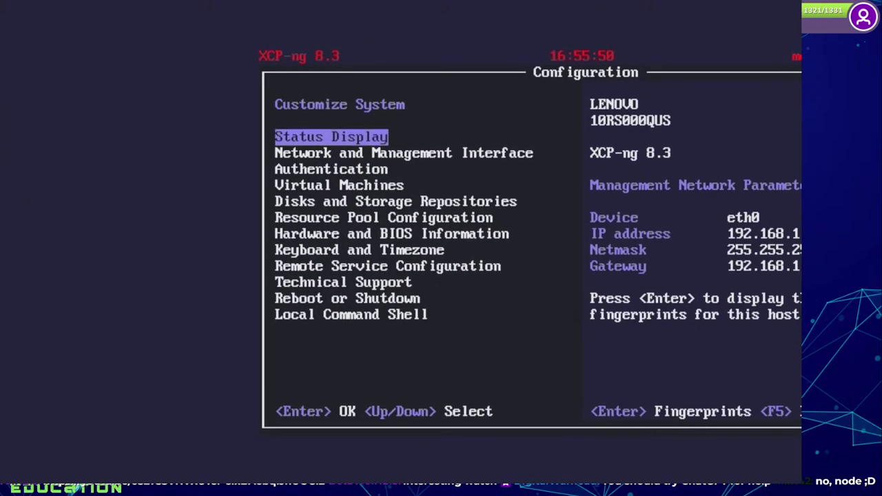
Step: Choose Local Command Shell and log in as root with the root password
key("Down")
key("Down")
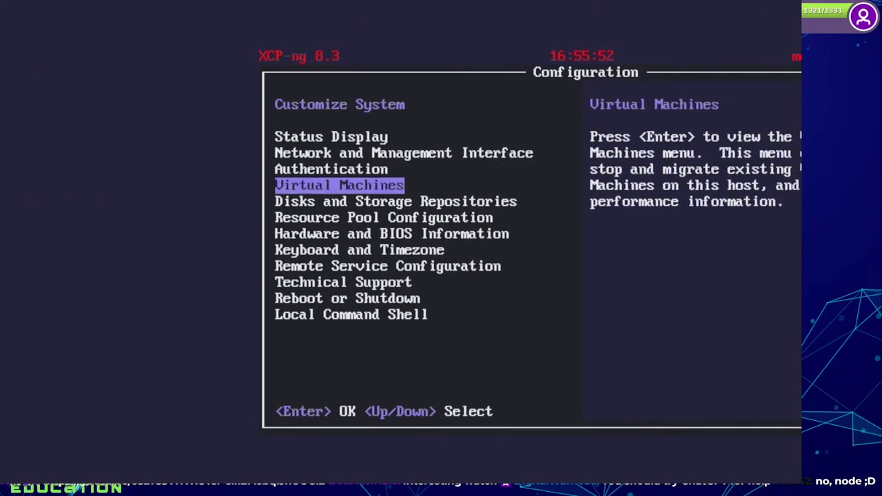
key("Up")
key("Up")
key("Up")
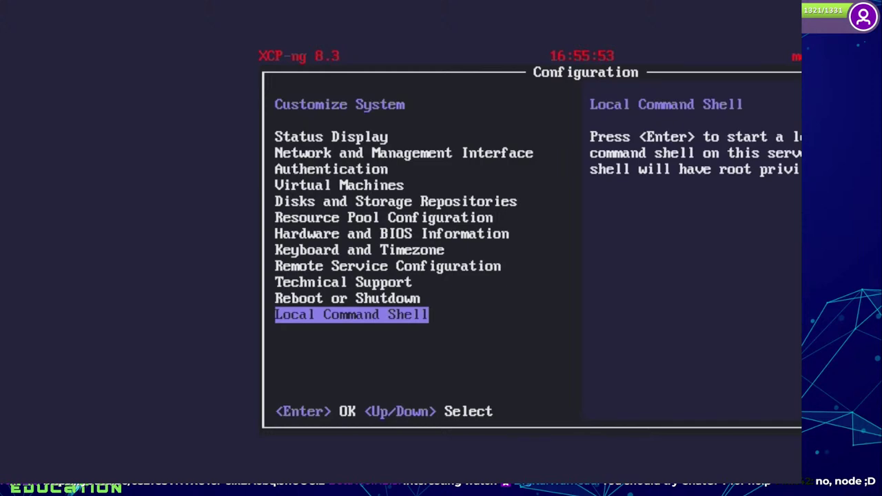
key("Return")
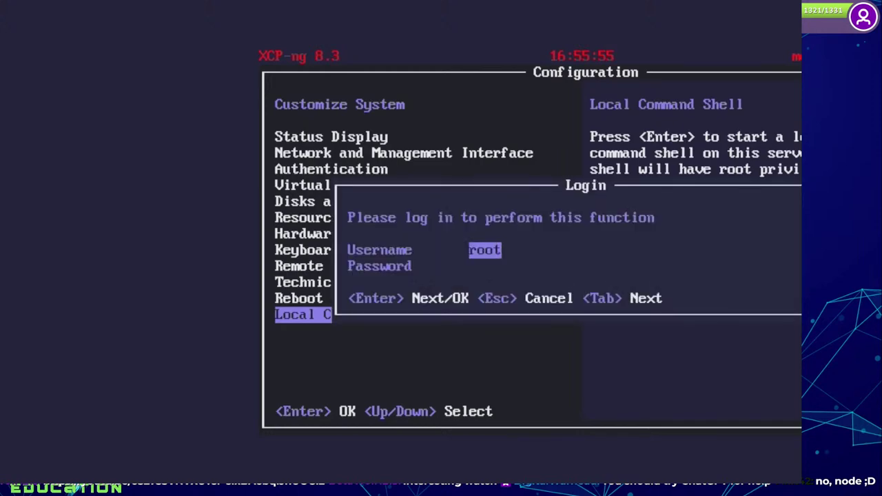
key("Return")
type("********")
key("Return")
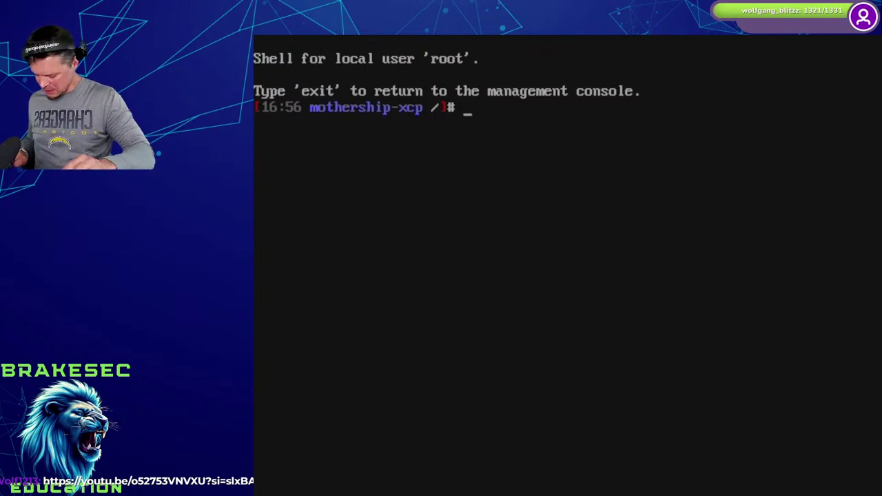
Step: Run dnf at the root prompt to check whether it is available
type("dnbf")
key("Return")
type("dnf")
key("Return")
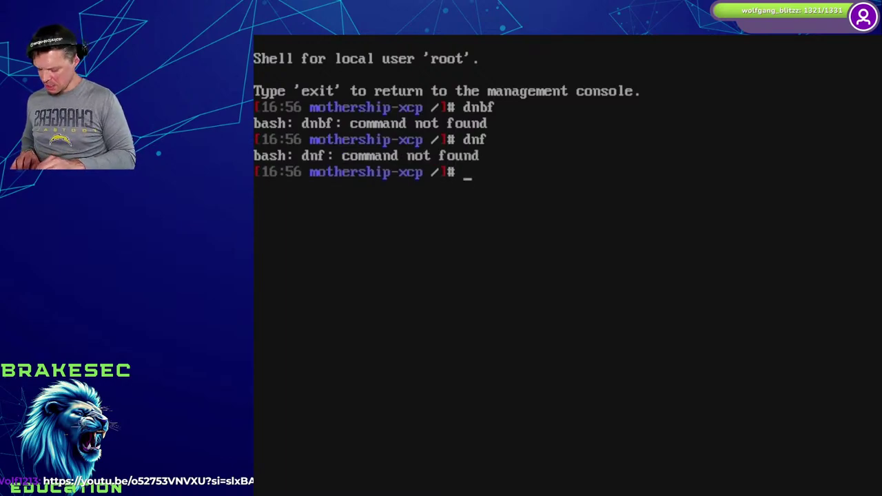
Step: Run 'yum install nodejs:18/common' on the host
type("yum module install nodejs:")
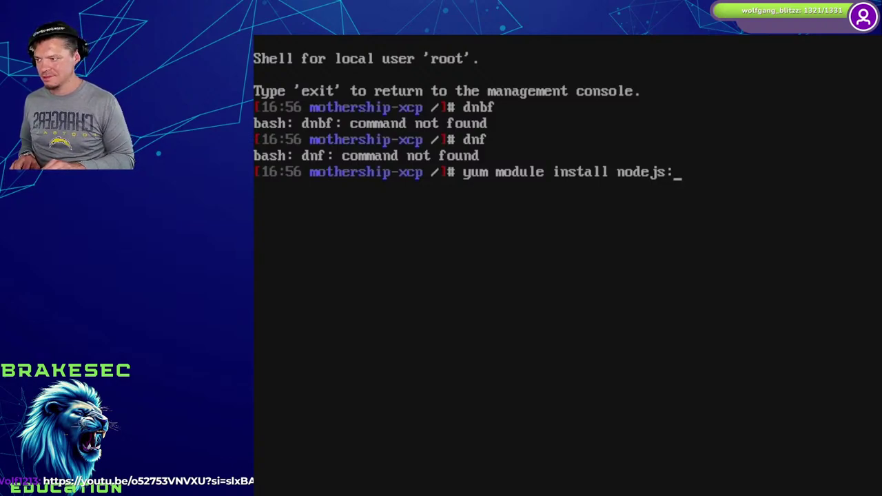
key("BackSpace")
key("BackSpace")
key("BackSpace")
key("BackSpace")
key("BackSpace")
key("BackSpace")
key("BackSpace")
key("BackSpace")
key("BackSpace")
key("BackSpace")
key("BackSpace")
key("BackSpace")
key("BackSpace")
key("BackSpace")
key("BackSpace")
key("BackSpace")
key("BackSpace")
key("BackSpace")
key("BackSpace")
key("BackSpace")
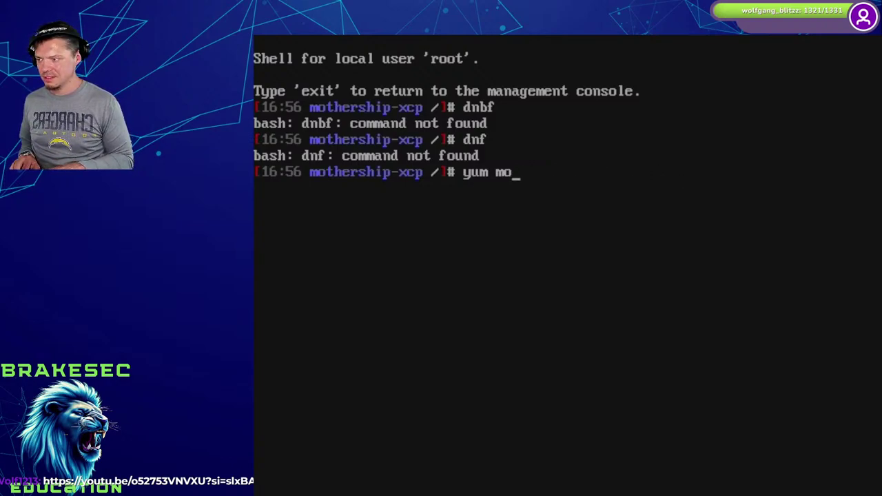
key("BackSpace")
key("BackSpace")
key("BackSpace")
key("BackSpace")
key("BackSpace")
key("BackSpace")
type("yum install ")
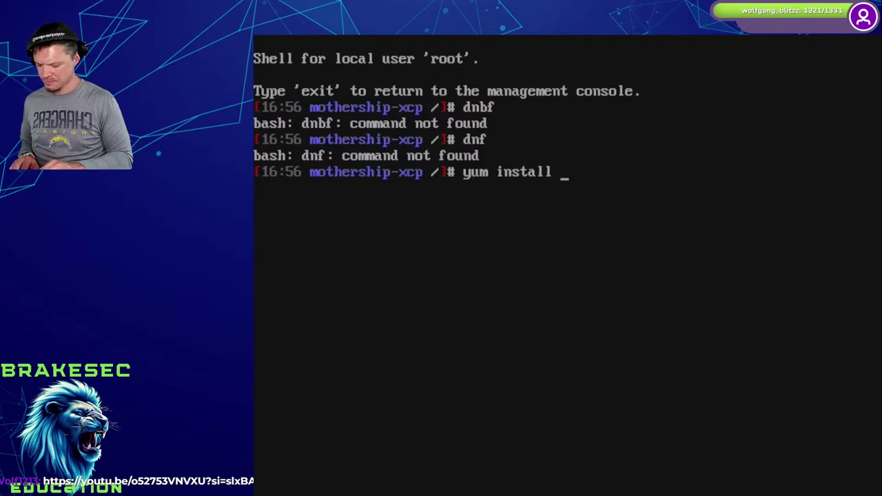
type("nodejs")
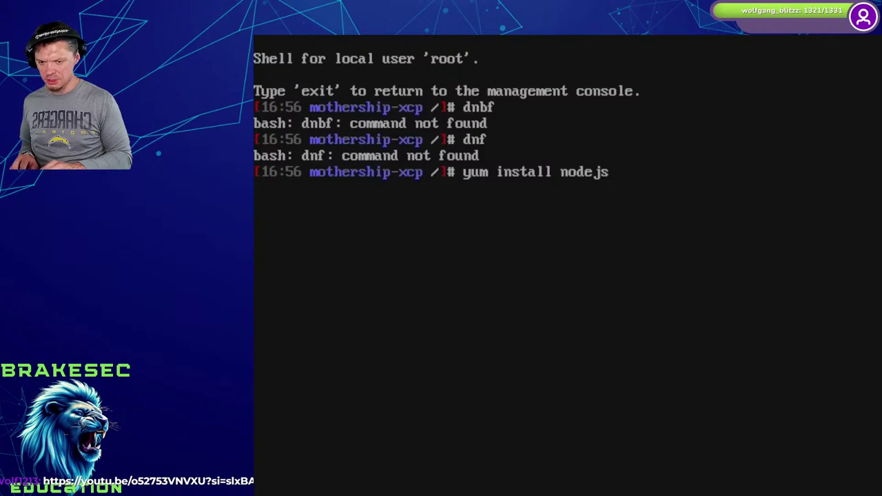
type(":18/com")
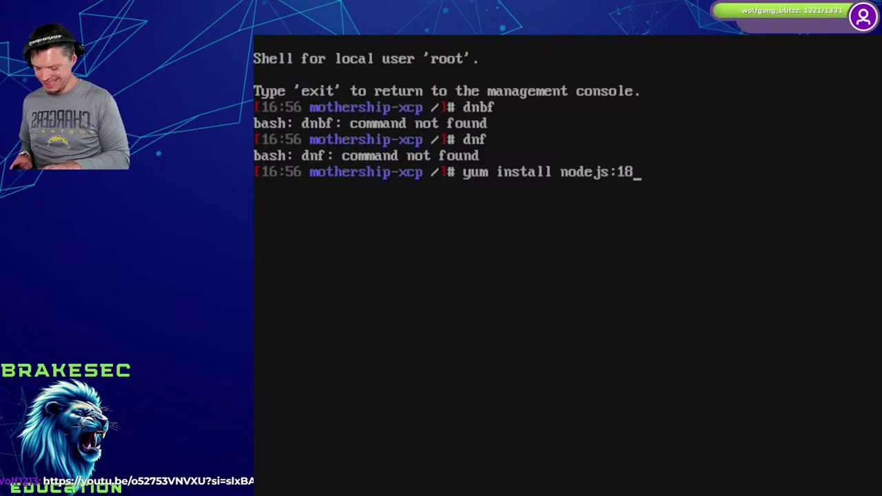
type("mon")
key("Return")
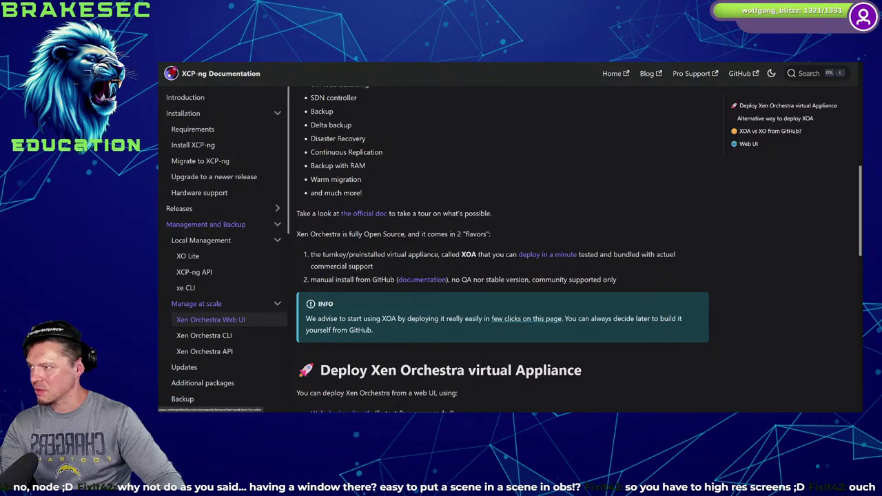
Step: Open the Virtual Machines (VMs) page and scroll toward 'Use a VNC client'
scroll(220, 248, "down", 3)
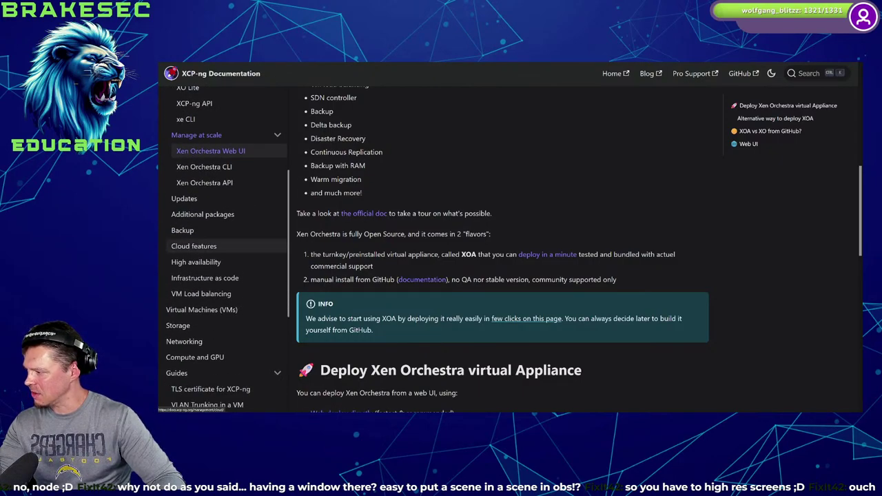
left_click(243, 310)
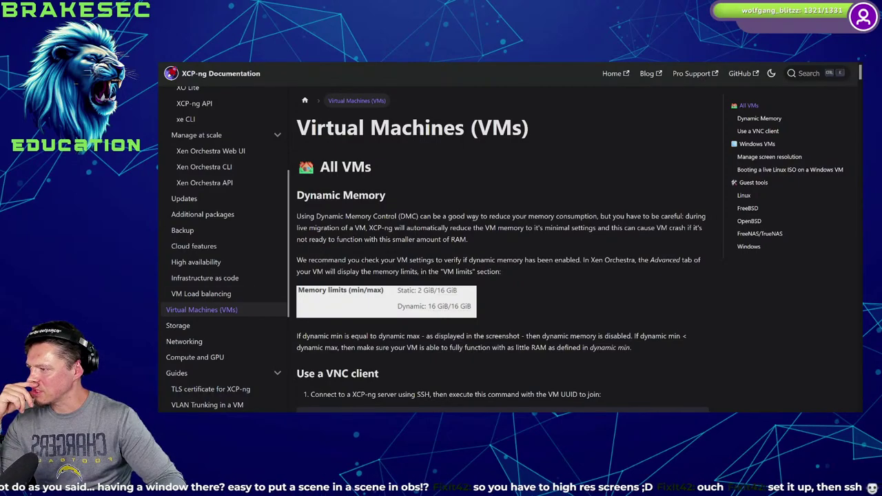
scroll(505, 237, "down", 3)
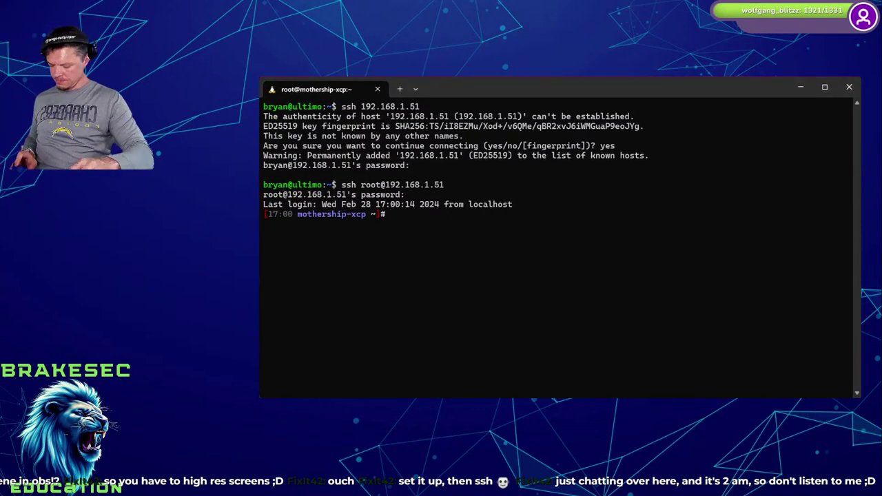
Step: Enlarge the terminal text and run 'xo-cli help', then 'xo-cli --help'
key("ctrl+plus")
key("ctrl+plus")
key("ctrl+plus")
key("ctrl+plus")
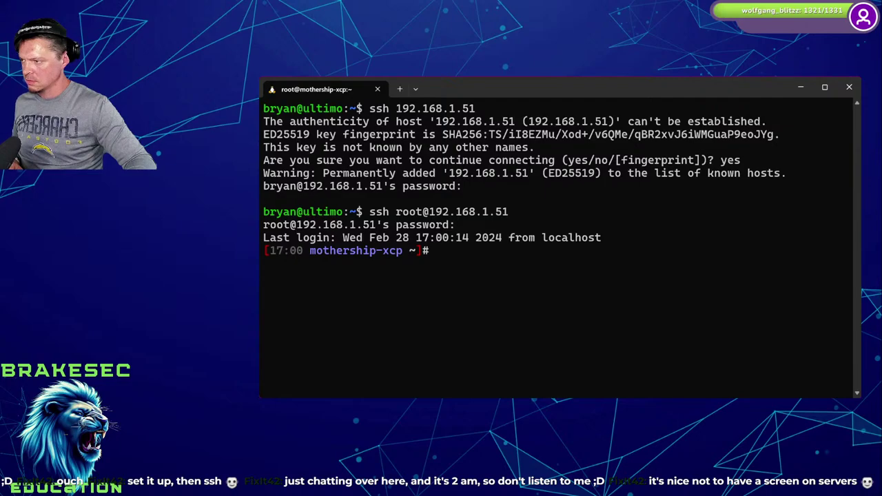
type("xo-cli")
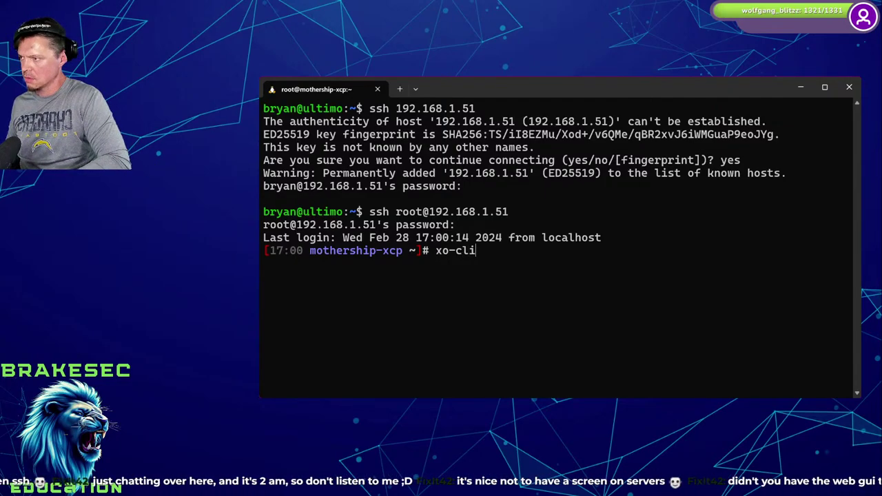
type(" help")
key("Return")
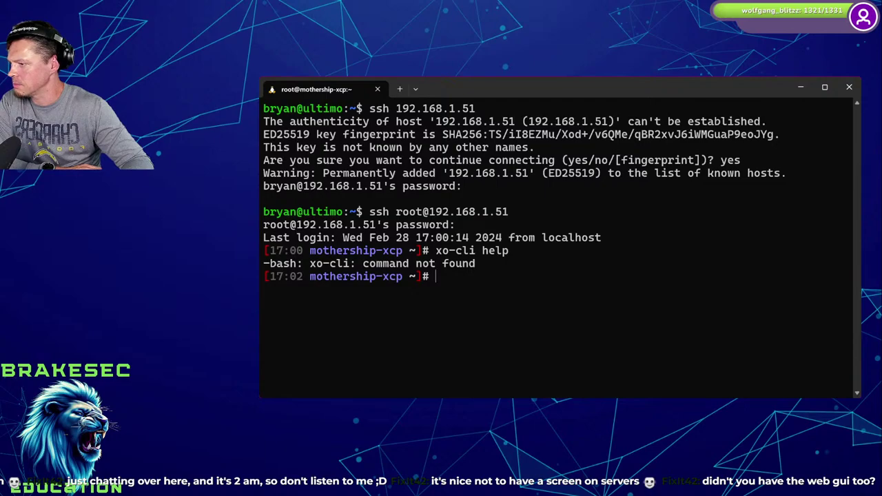
key("Up")
key("Left")
key("Left")
key("Left")
key("Left")
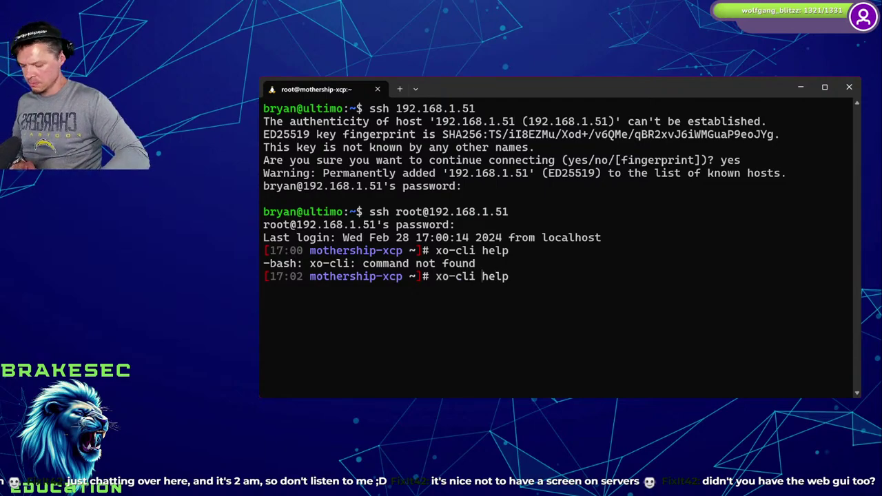
type("--")
key("Return")
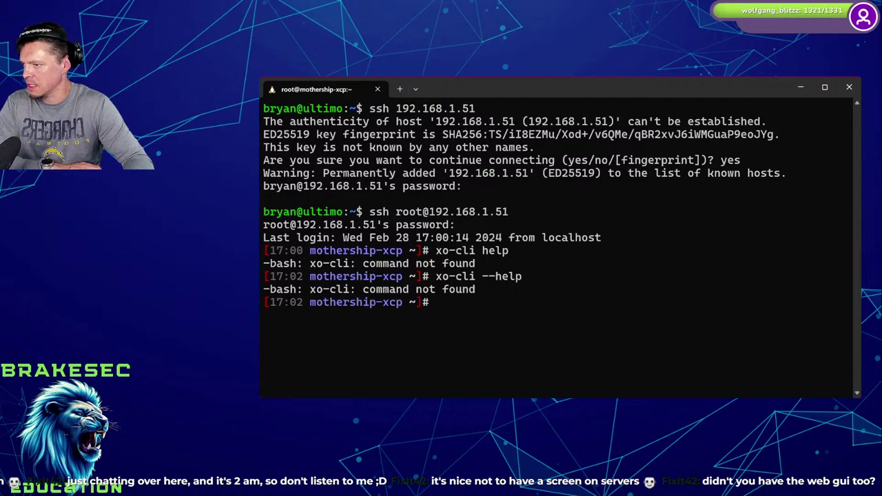
Step: Run 'xe help' and then 'xe help host-cpu-info'
type("xe help")
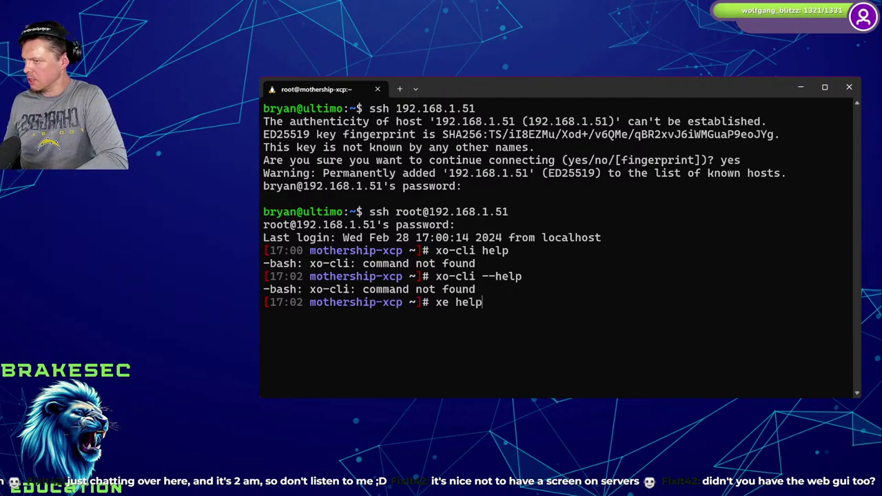
key("Return")
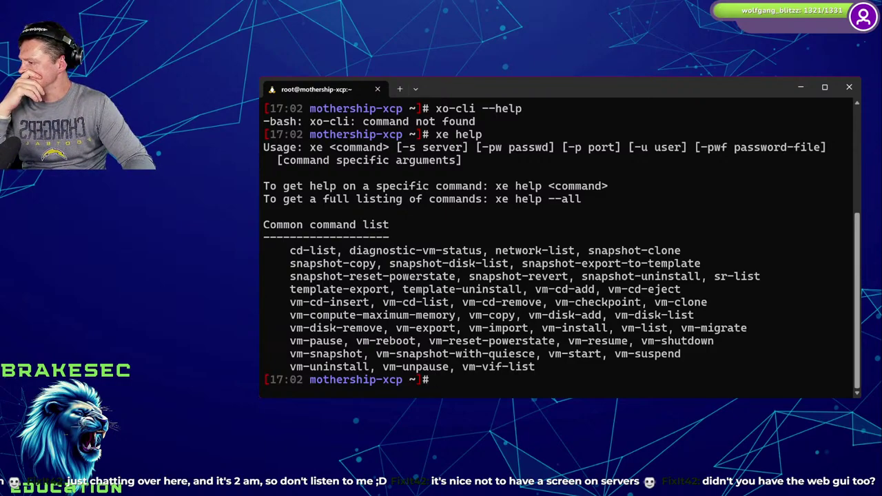
type("xe help host-cpu-info")
key("Return")
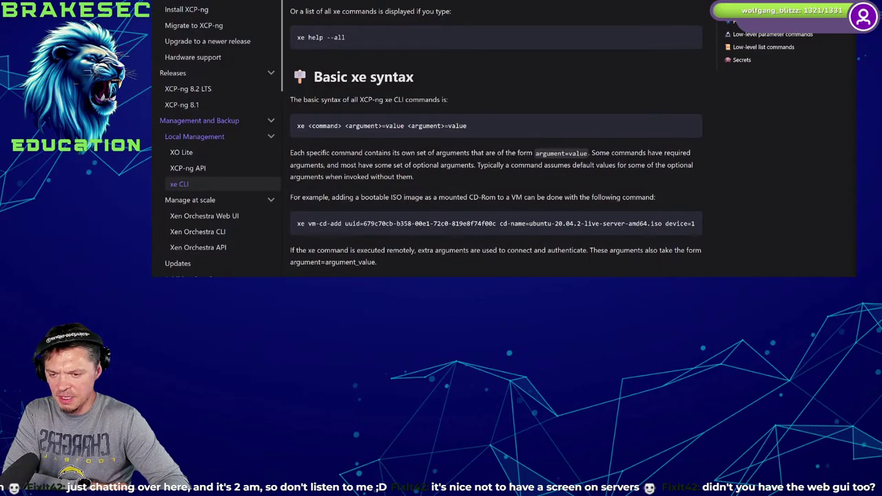
Step: Read the xe CLI syntax section and select the remote xe vm-list and XE_EXTRA_ARGS example commands
scroll(496, 151, "down", 1)
scroll(496, 152, "down", 3)
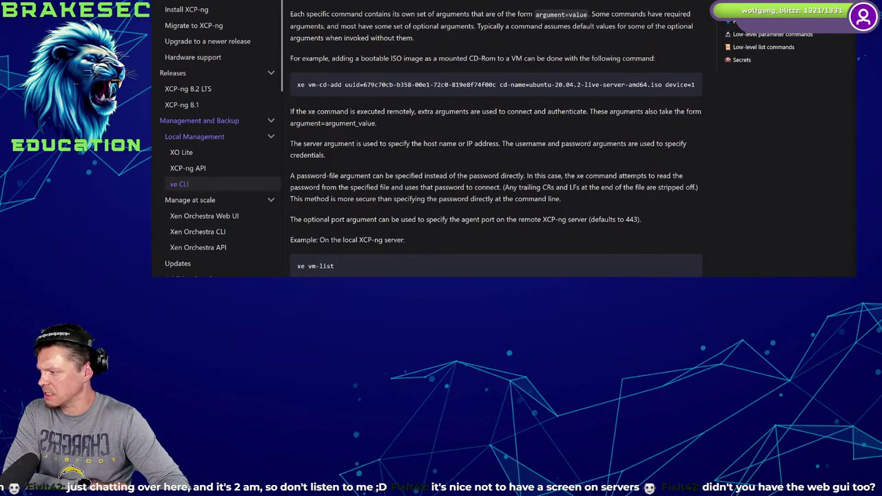
scroll(496, 137, "down", 3)
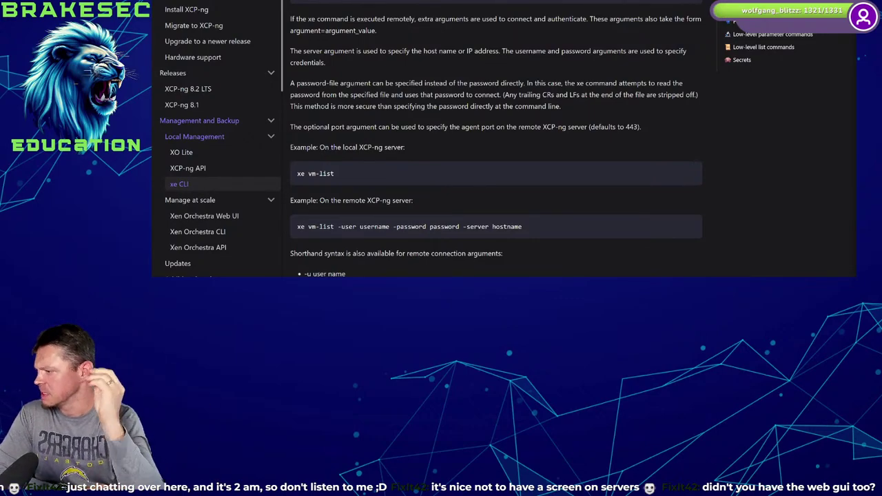
scroll(496, 138, "down", 4)
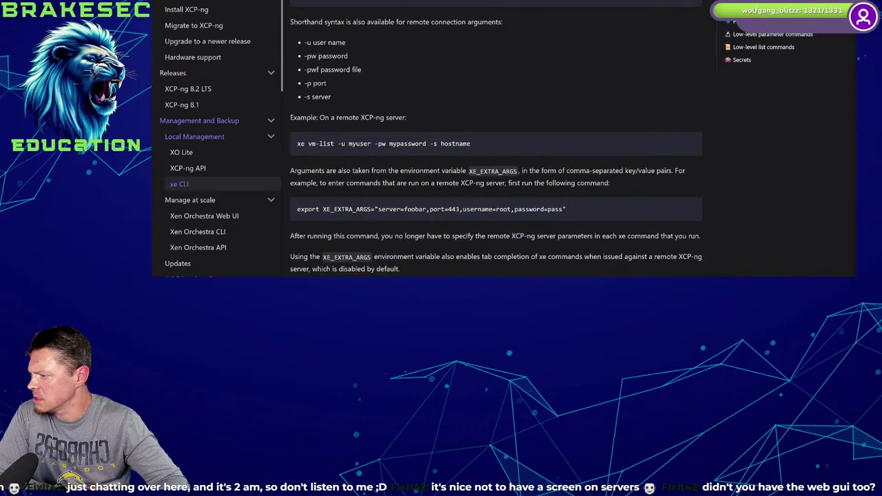
left_click_drag(471, 143, 299, 153)
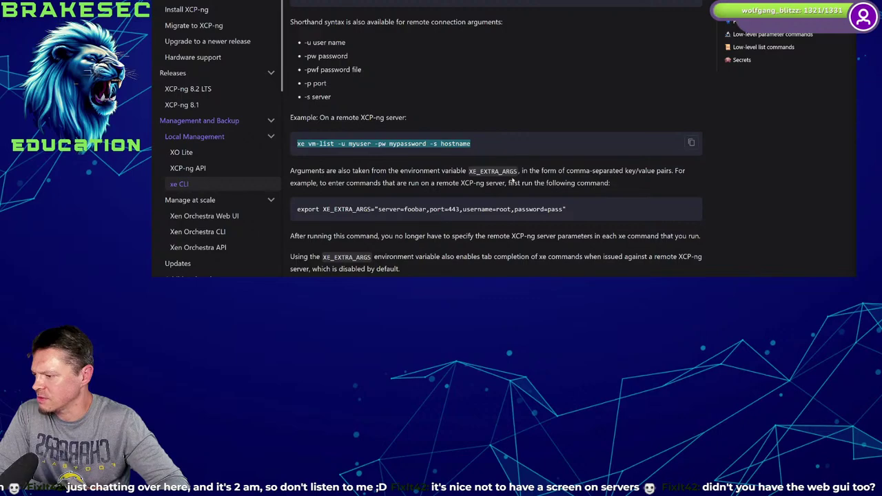
left_click_drag(567, 210, 297, 209)
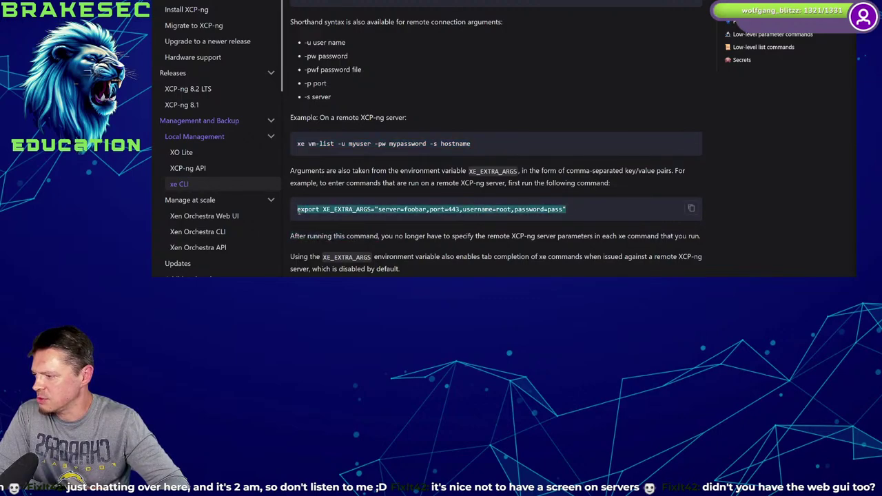
Step: Read through the remaining xe CLI parameter sections, then open a blank new tab
scroll(394, 194, "down", 3)
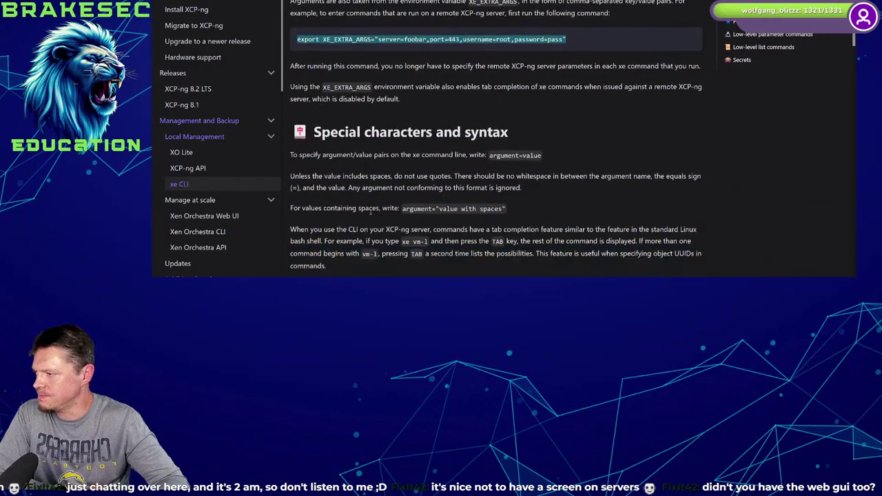
scroll(394, 195, "down", 2)
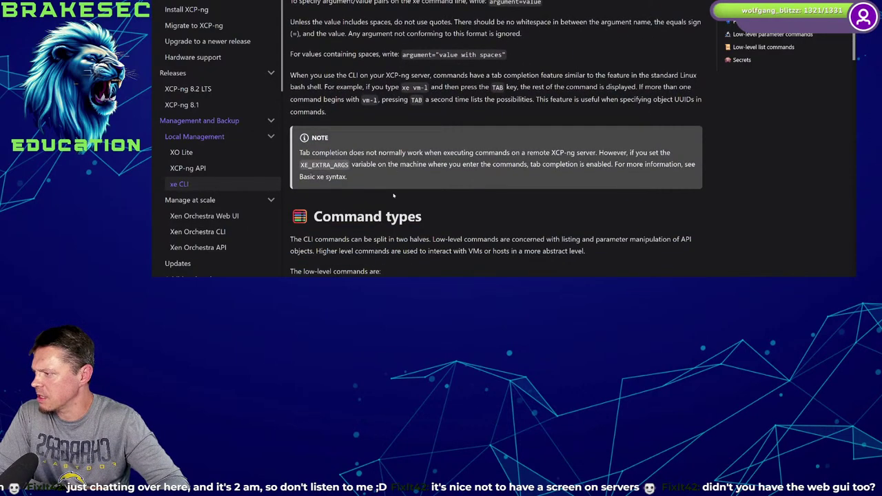
scroll(394, 195, "down", 2)
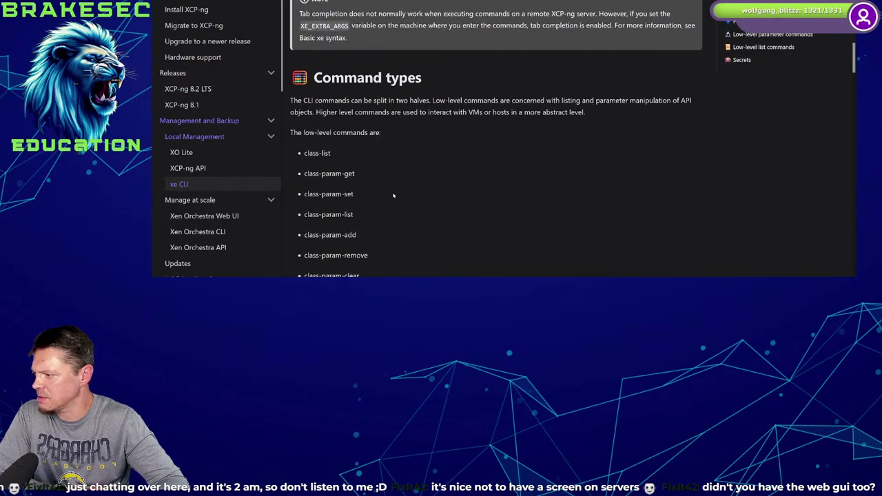
scroll(393, 195, "down", 7)
scroll(393, 195, "down", 3)
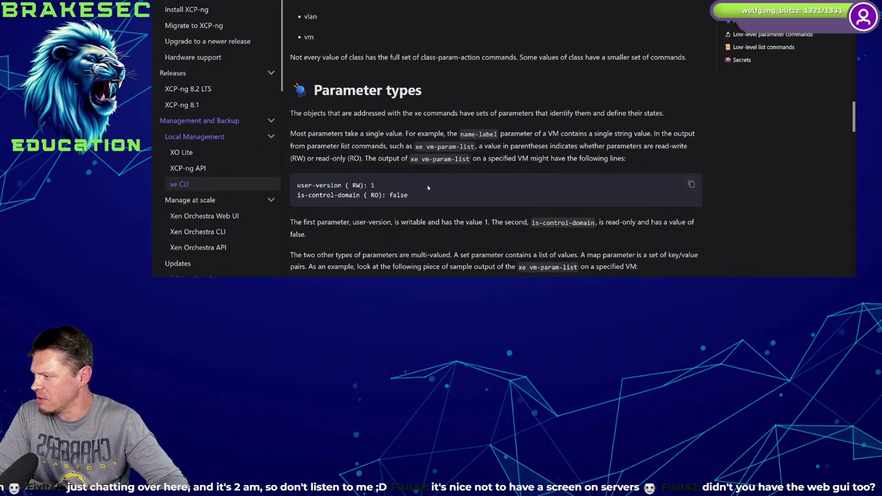
scroll(427, 186, "down", 3)
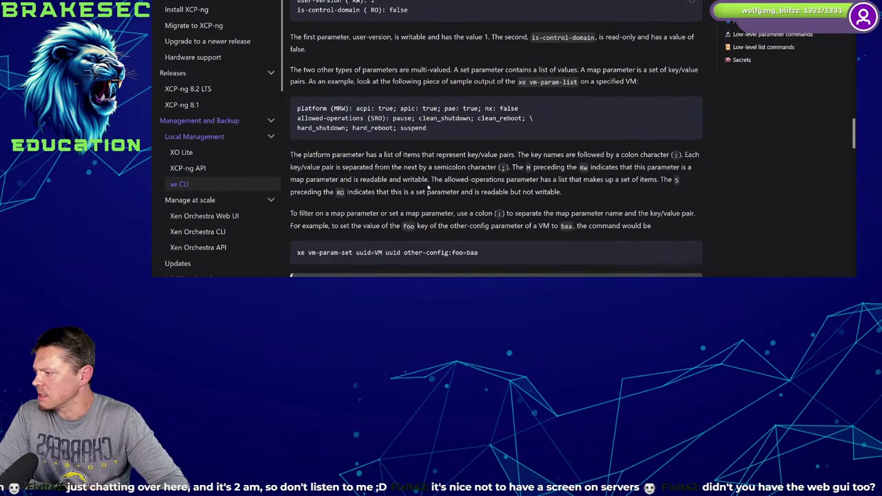
scroll(430, 186, "down", 3)
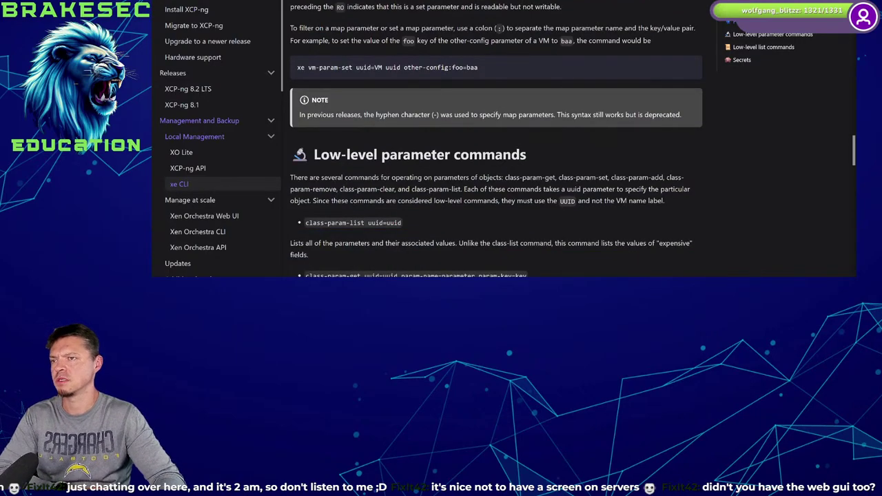
key("ctrl+t")
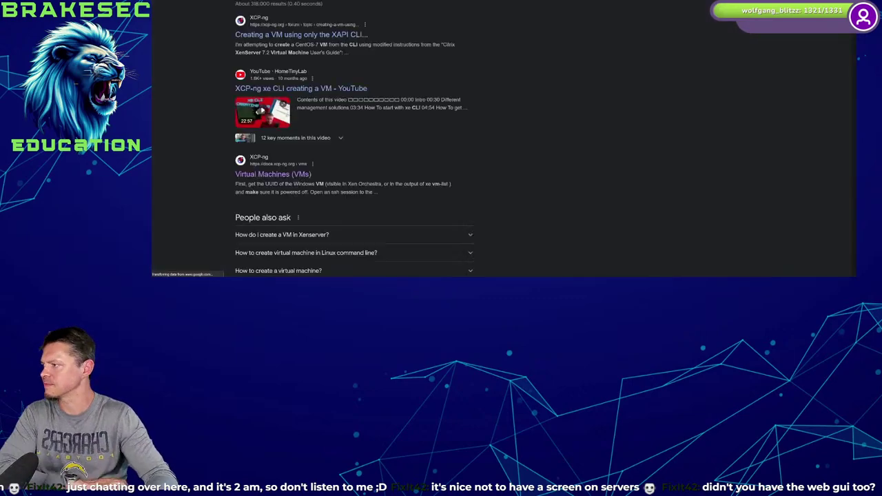
Step: Open the XCP-ng forum result 'Creating a VM using only the XAPI CLI'
left_click(348, 35)
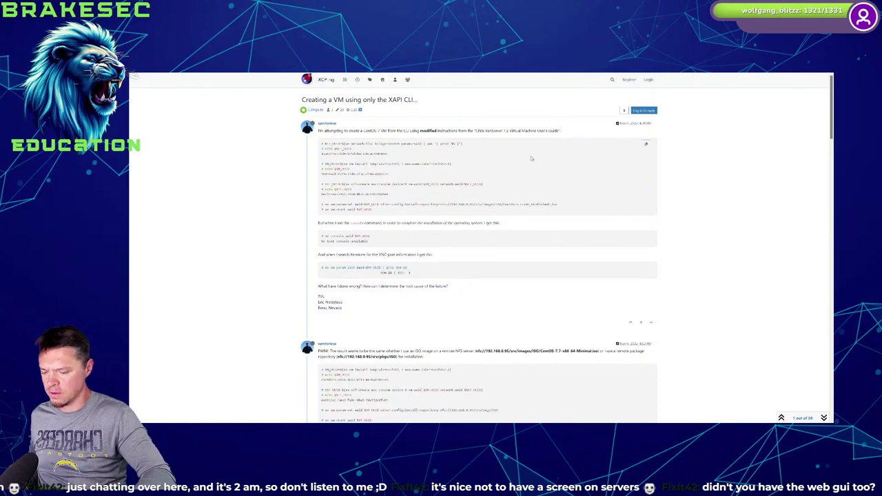
Step: Enlarge the forum thread and select the NFS ISO path in the opening post
key("ctrl+plus")
key("ctrl+plus")
key("ctrl+plus")
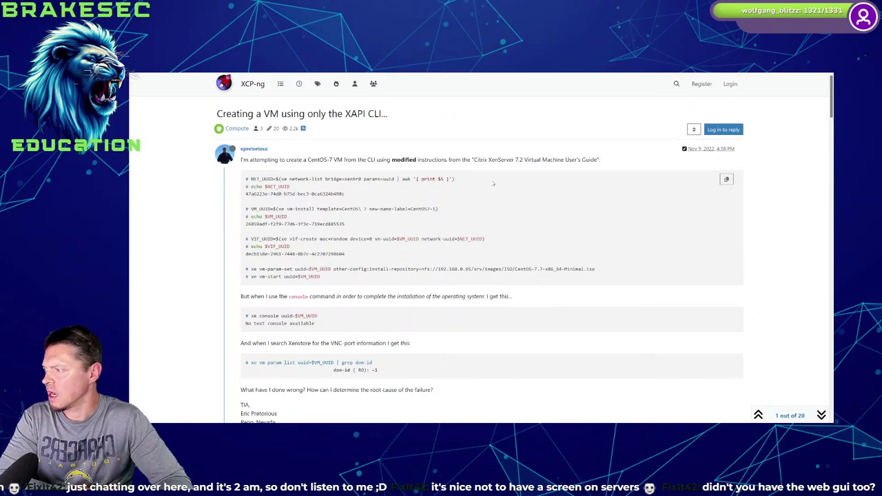
scroll(493, 183, "down", 1)
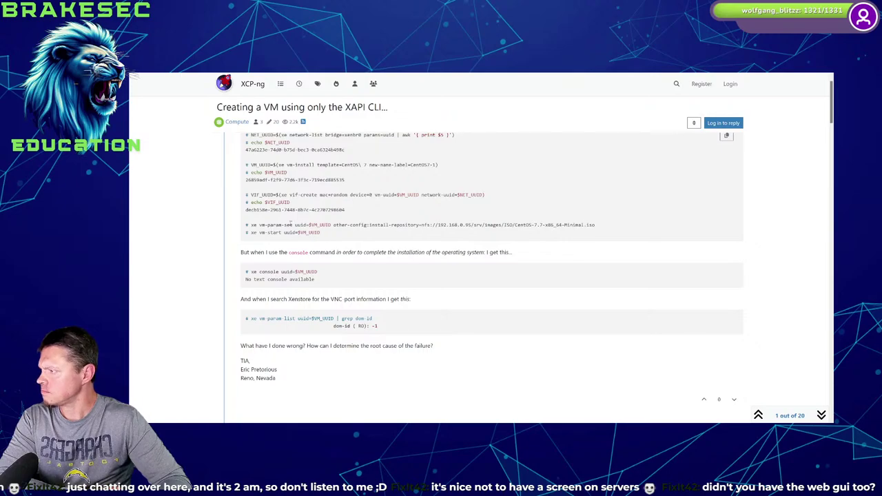
scroll(280, 195, "up", 1)
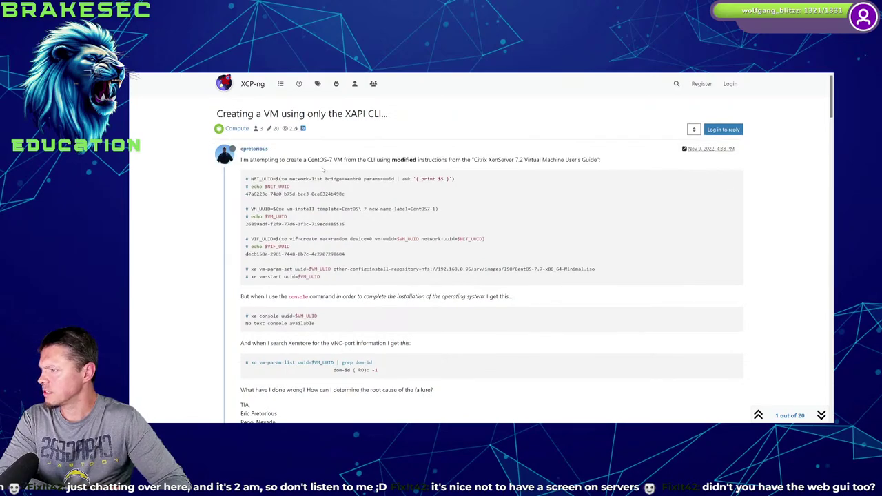
scroll(507, 162, "down", 5)
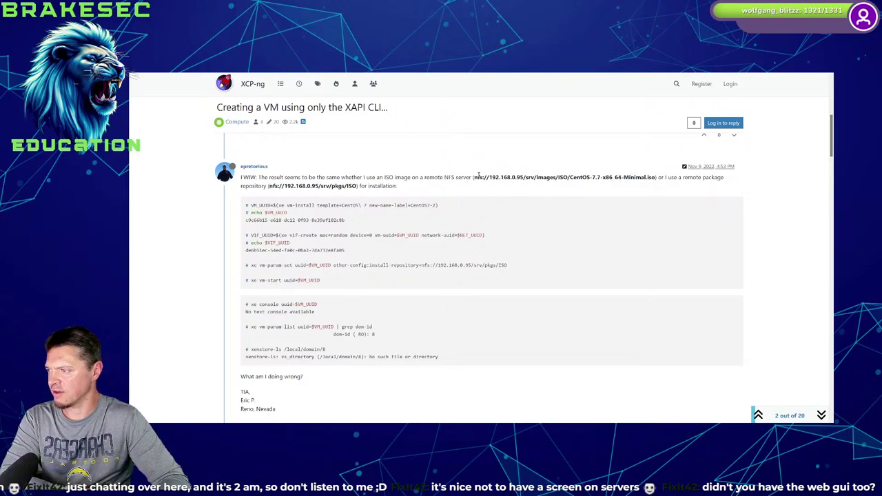
left_click_drag(474, 177, 655, 178)
Step: Read through the thread's replies, then switch to the XO Lite embedded UI thread
scroll(522, 254, "down", 5)
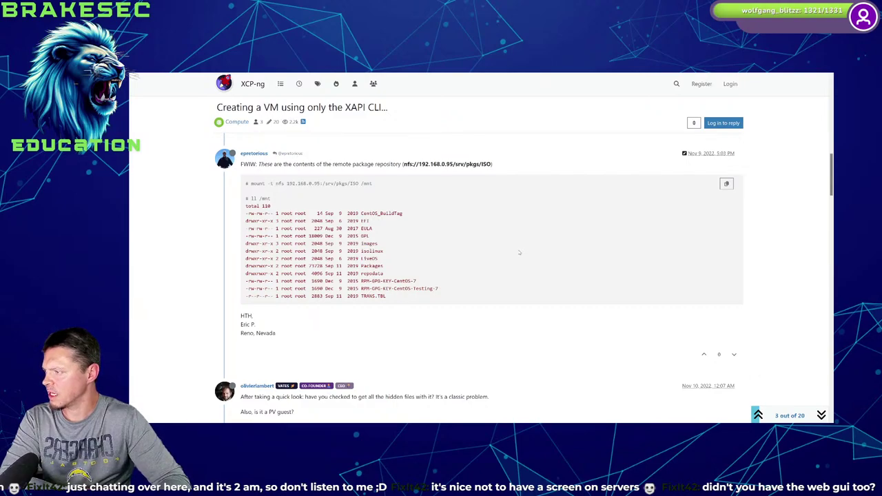
scroll(520, 253, "down", 2)
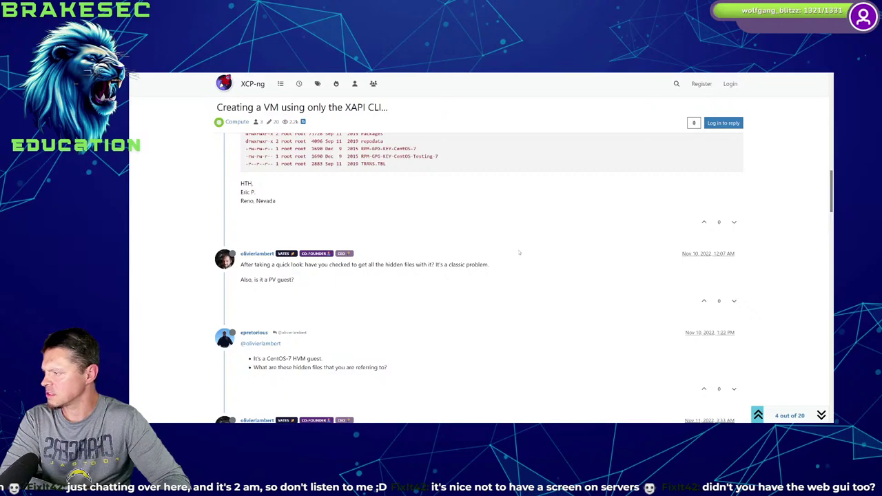
scroll(520, 253, "down", 3)
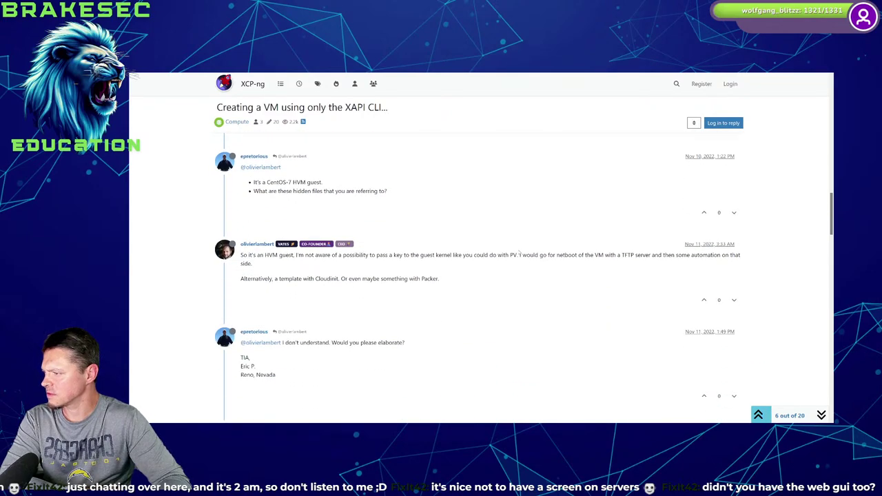
scroll(292, 229, "down", 4)
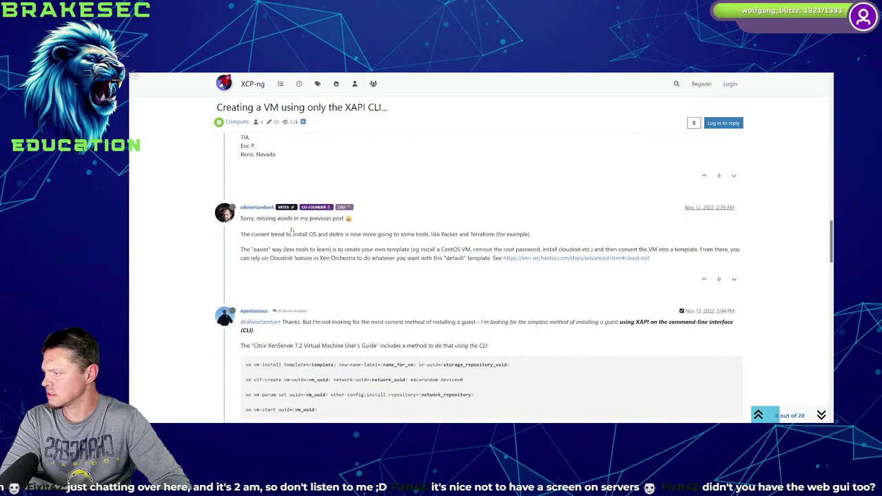
scroll(292, 232, "down", 2)
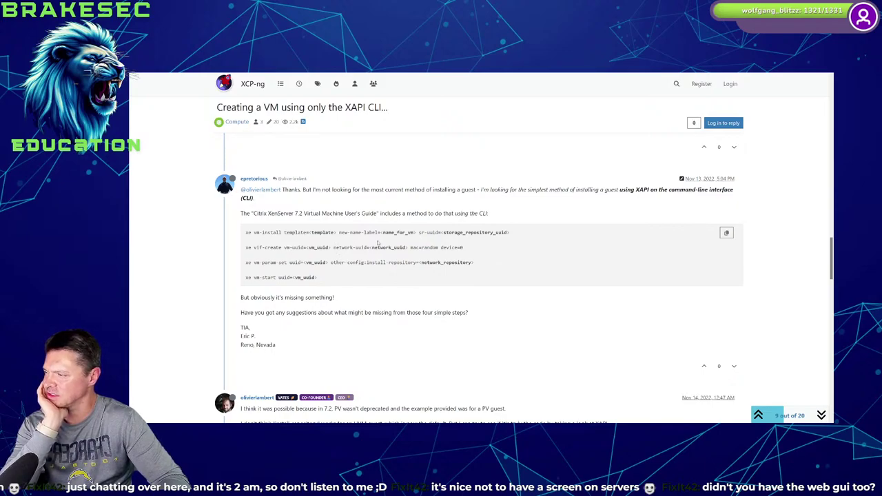
scroll(391, 243, "down", 3)
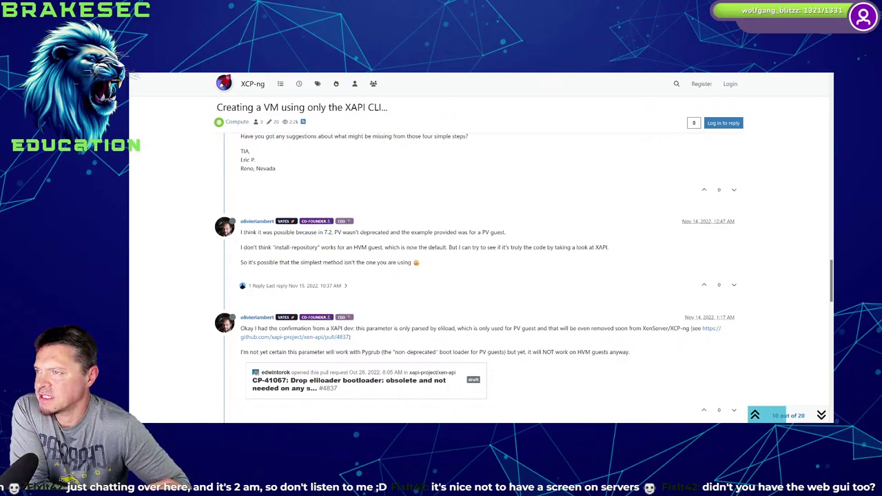
key("ctrl+Tab")
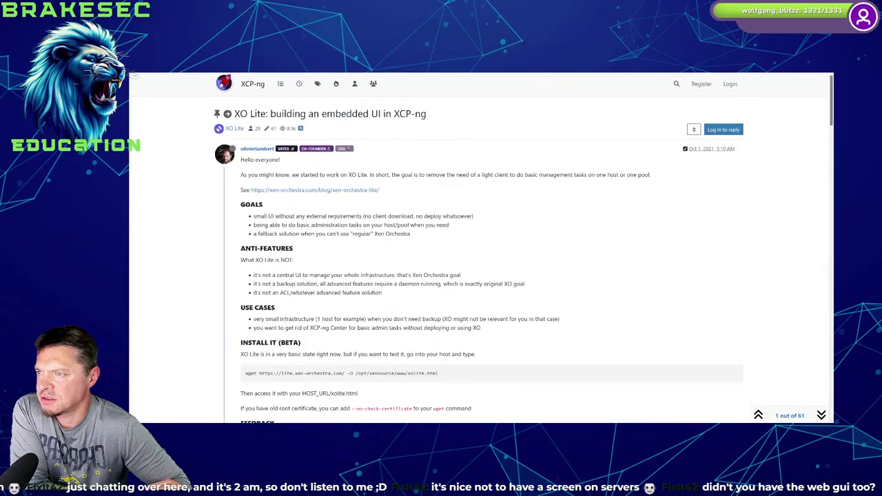
Step: Cycle through the open browser tabs back to the Deploy Xen Orchestra 5 tab
key("ctrl+Tab")
key("ctrl+Tab")
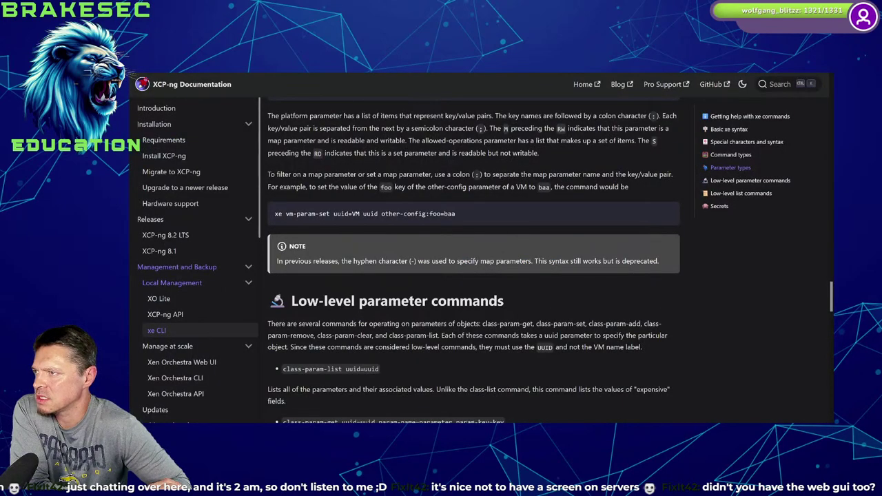
key("ctrl+shift+Tab")
key("ctrl+Tab")
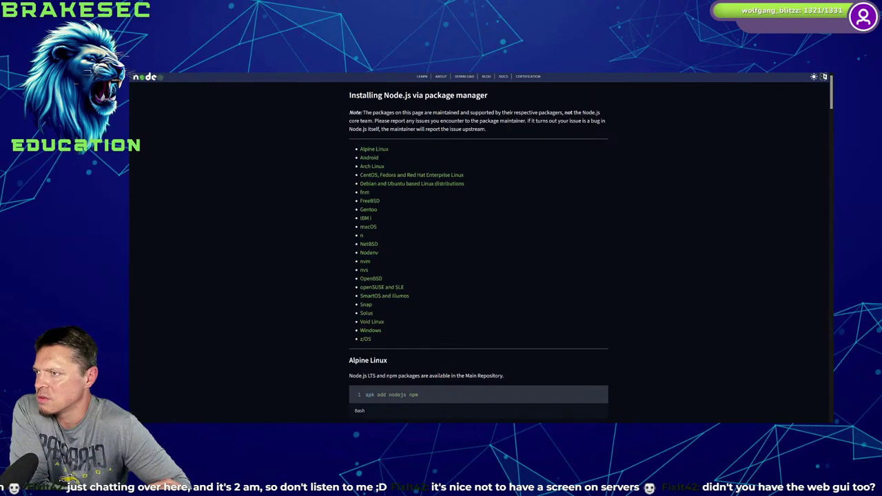
key("ctrl+Tab")
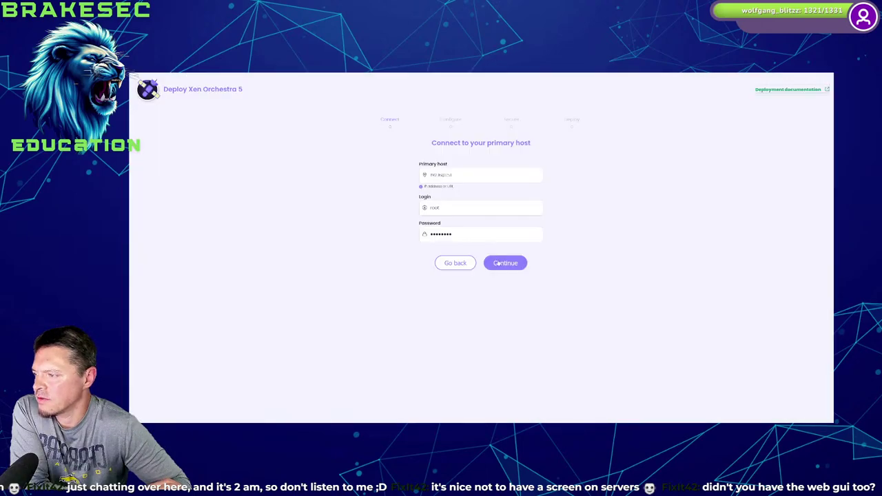
Step: Continue past the Connect and Configure your server steps to the Create accounts form
left_click(498, 263)
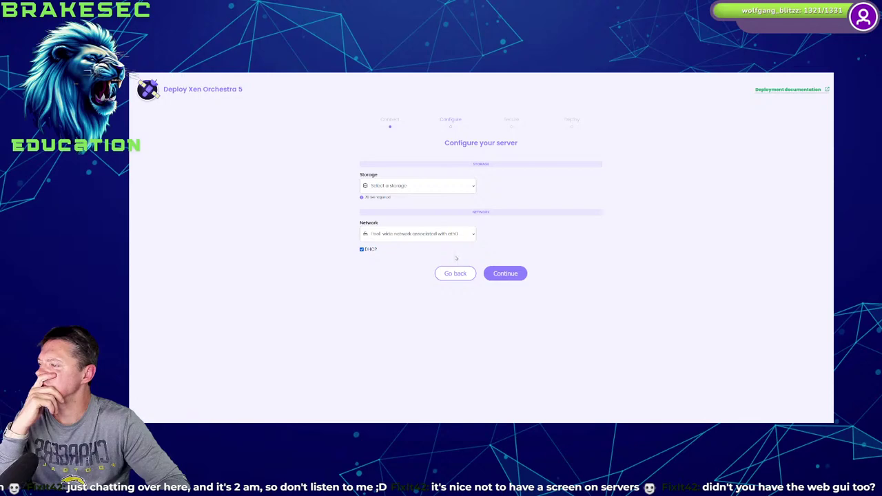
left_click(518, 275)
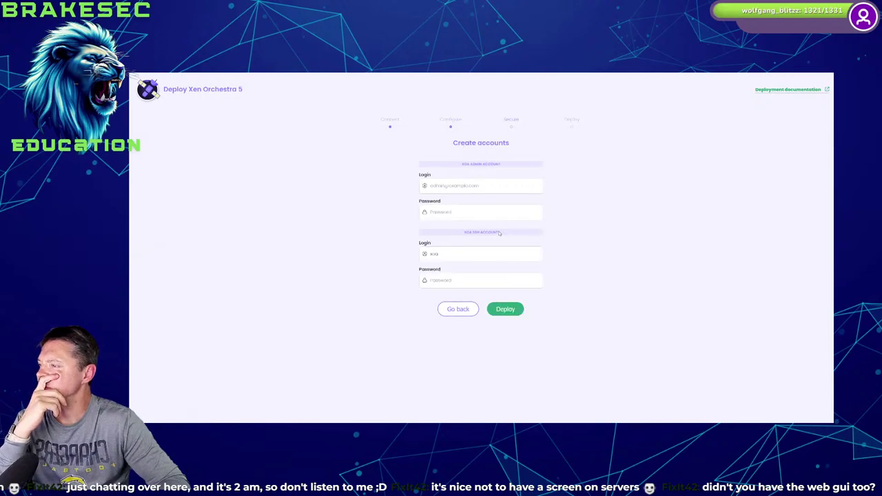
Step: Change the SSH account login from xoa to root and enter its password
left_click(483, 188)
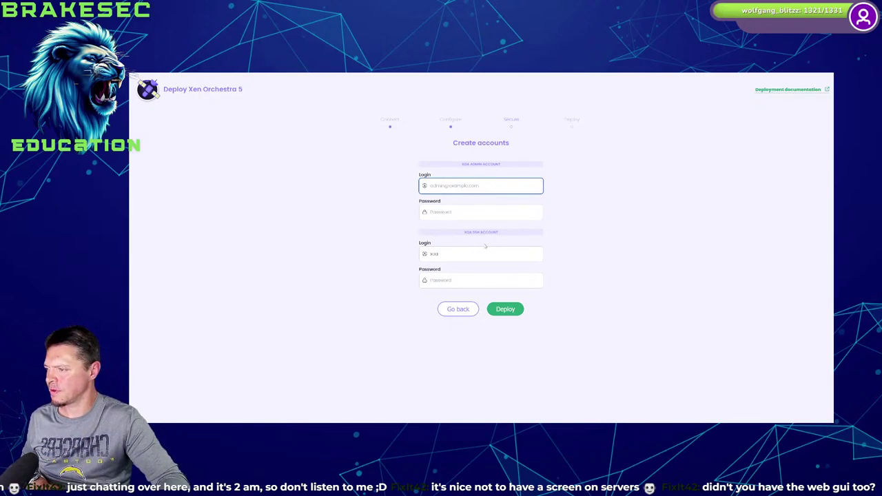
left_click(483, 279)
double_click(483, 254)
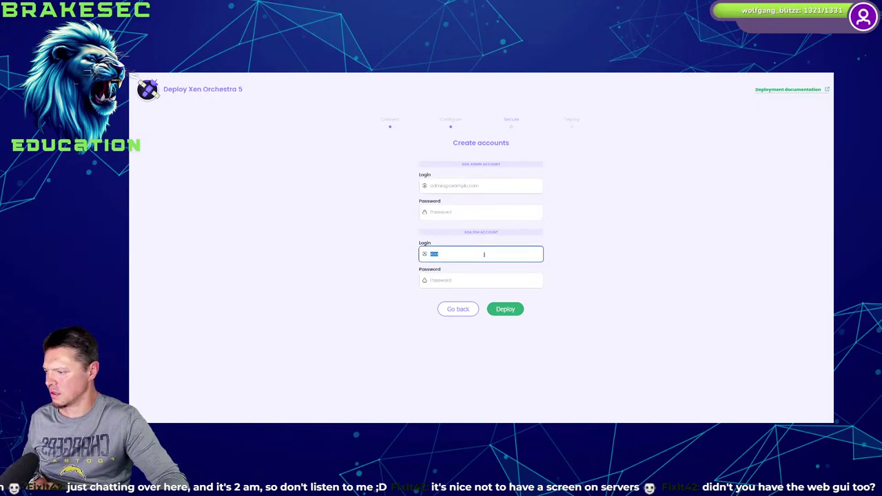
type("root")
key("Tab")
type("x")
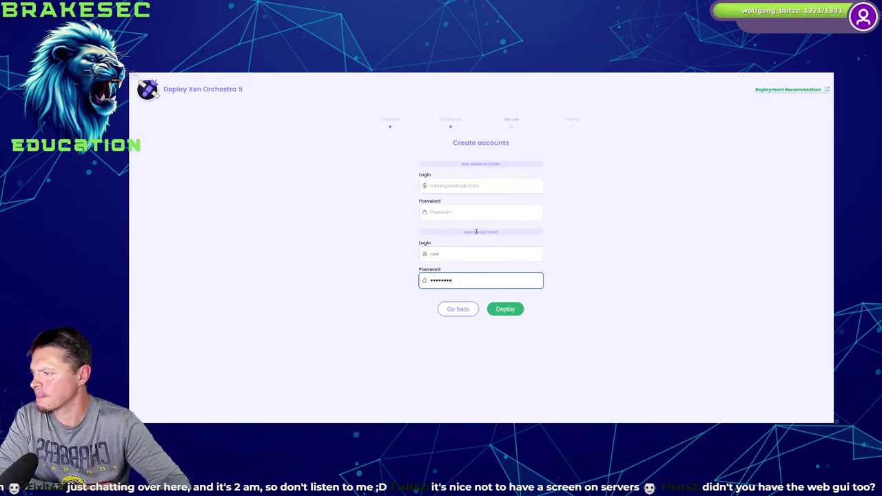
Step: Fill in the XOA admin login and password, launch the deploy, and switch to the XO docs
left_click(473, 186)
key("Tab")
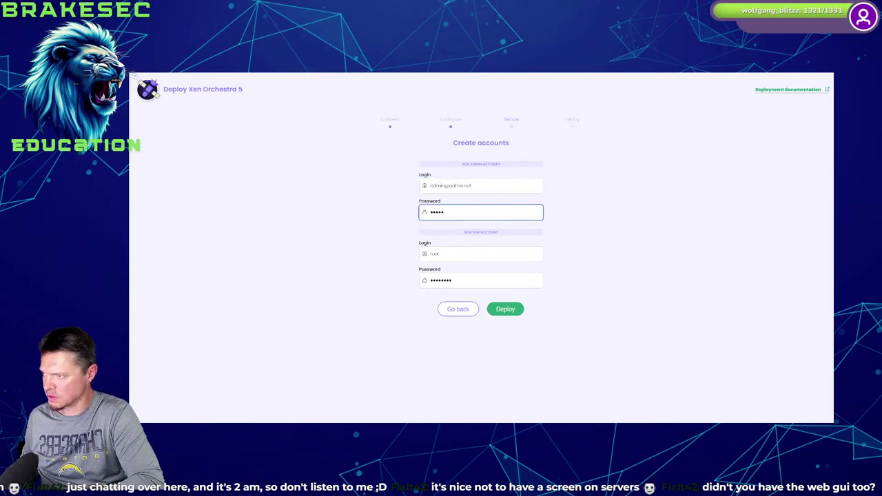
left_click(513, 310)
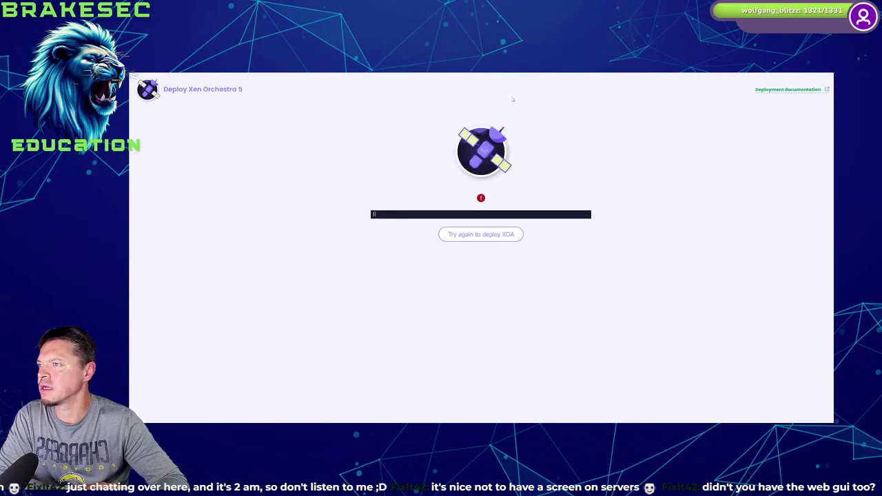
key("ctrl+Tab")
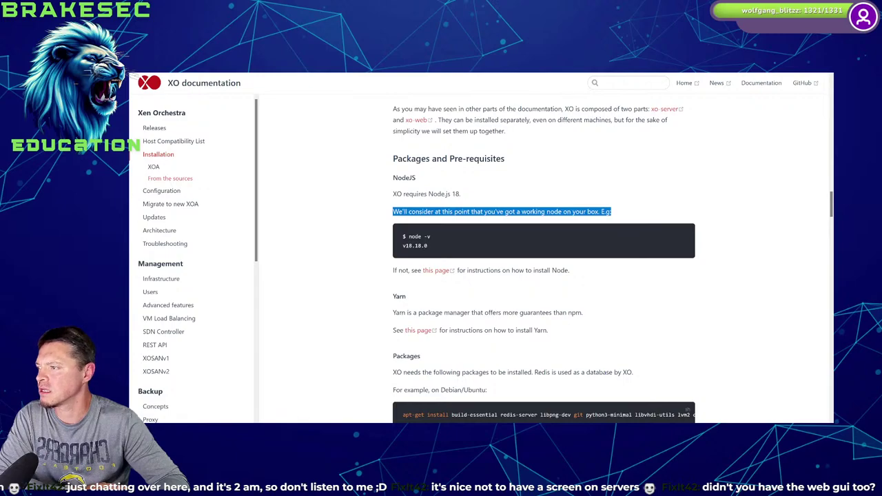
Step: Open the XO Lite page from the XCP-ng docs sidebar, then return to the failed deploy tab
key("ctrl+Tab")
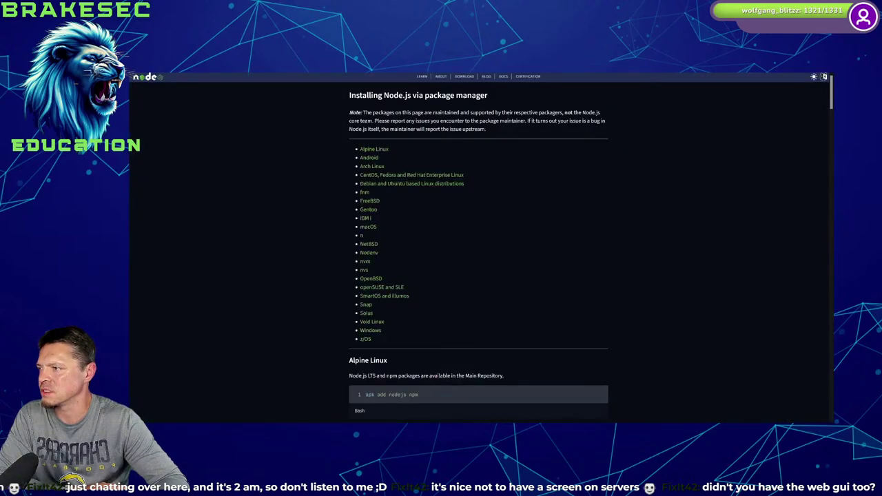
key("ctrl+Tab")
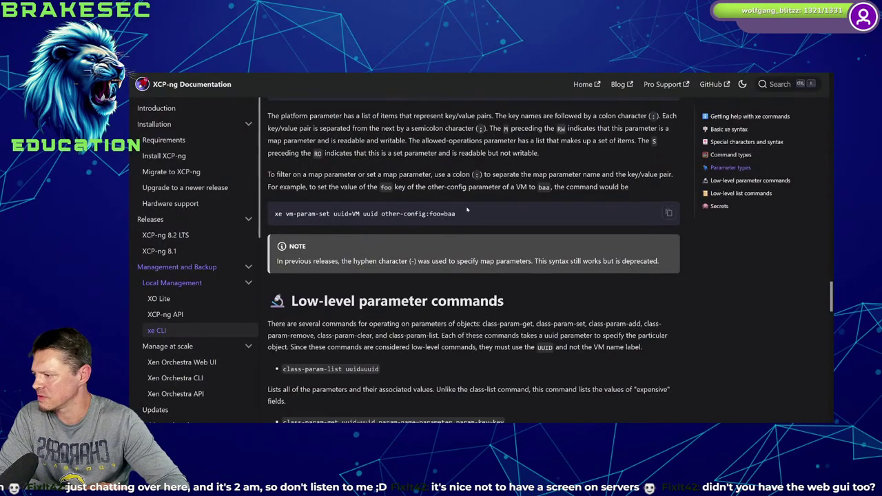
scroll(467, 209, "up", 5)
scroll(191, 199, "down", 4)
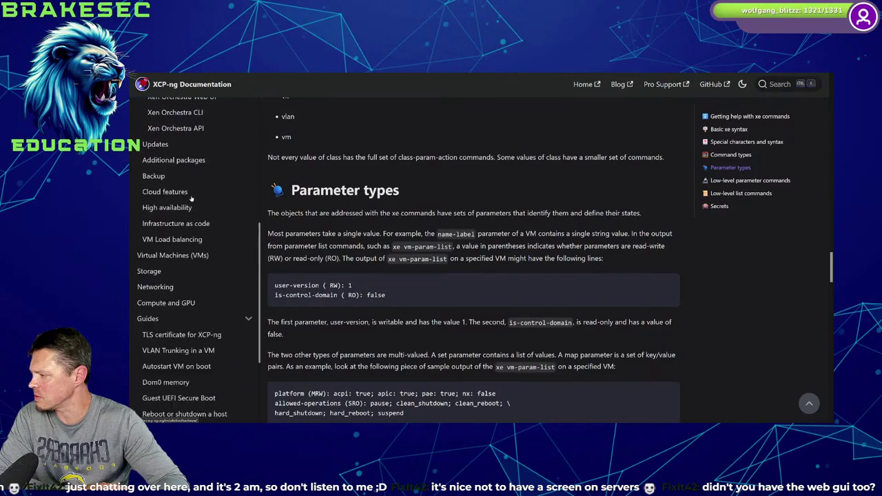
scroll(191, 199, "up", 2)
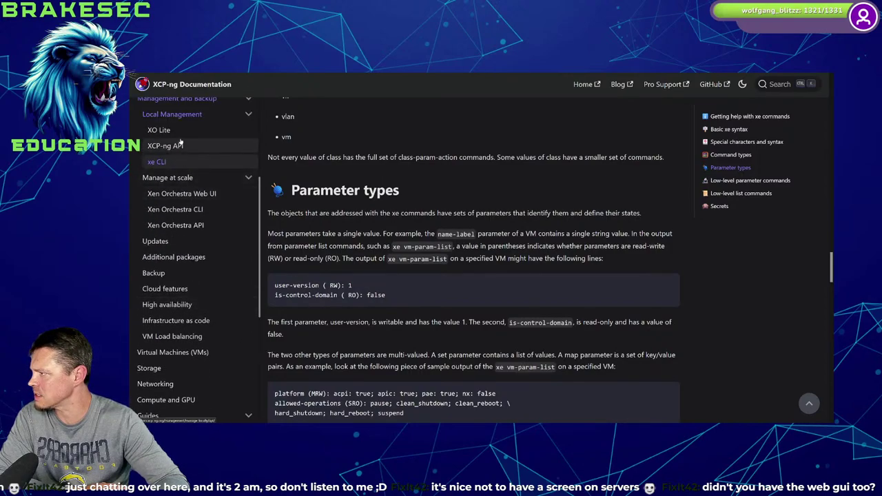
left_click(181, 131)
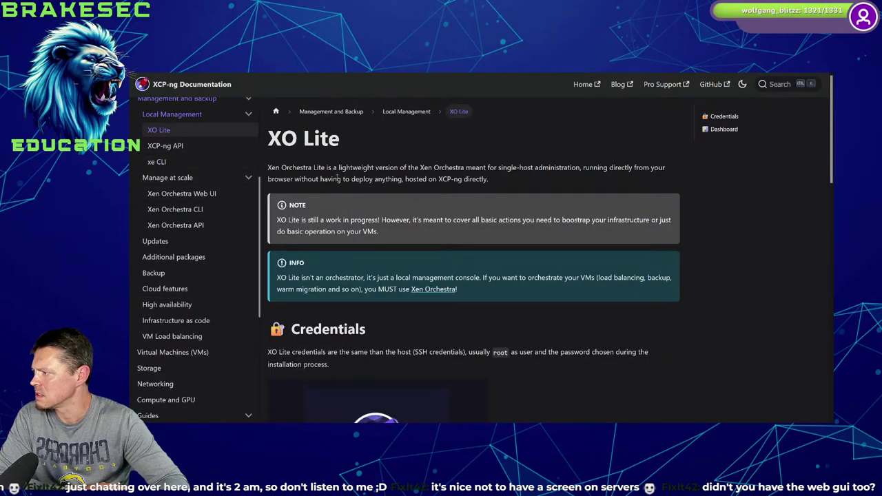
scroll(201, 211, "down", 3)
scroll(200, 212, "up", 4)
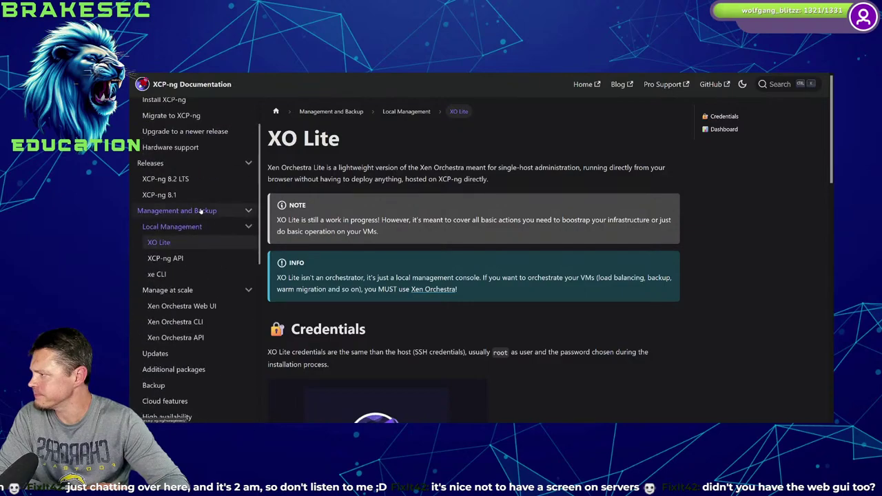
scroll(201, 212, "up", 2)
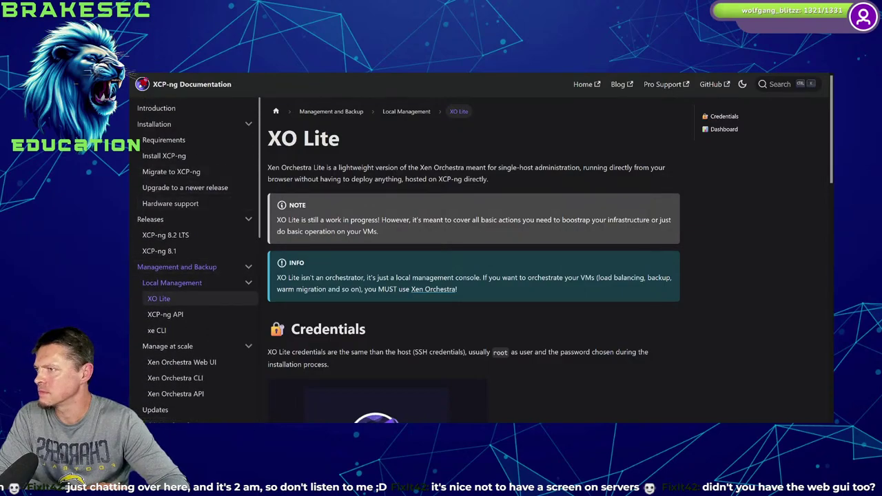
key("ctrl+Tab")
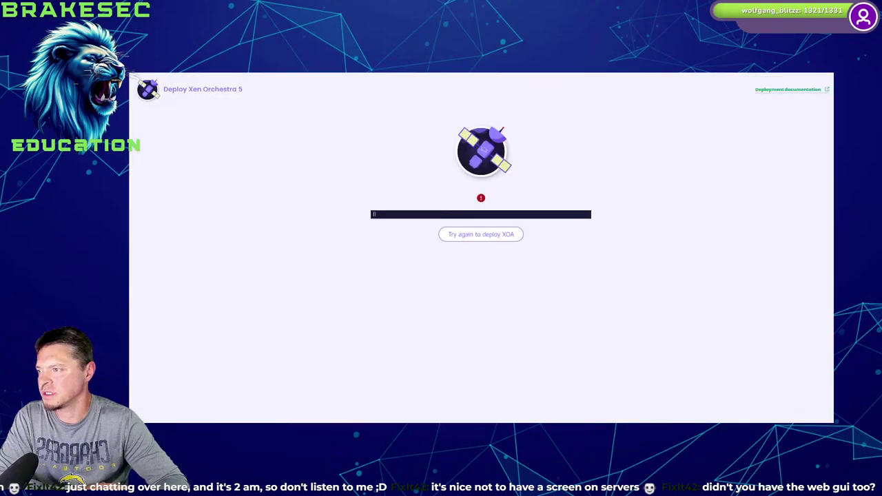
Step: Read the XO docs' XOA installation section through First Login and Registration, then return to the deploy tab
key("alt+Tab")
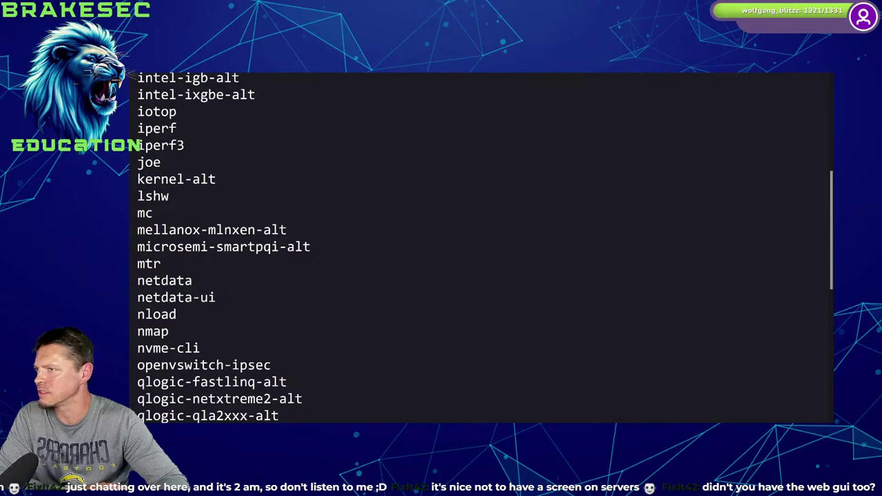
key("alt+Tab")
key("ctrl+Tab")
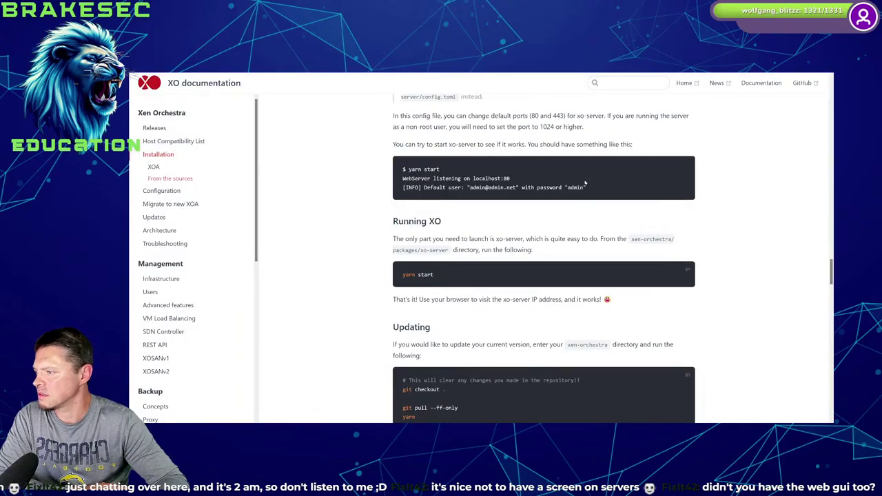
scroll(587, 175, "up", 15)
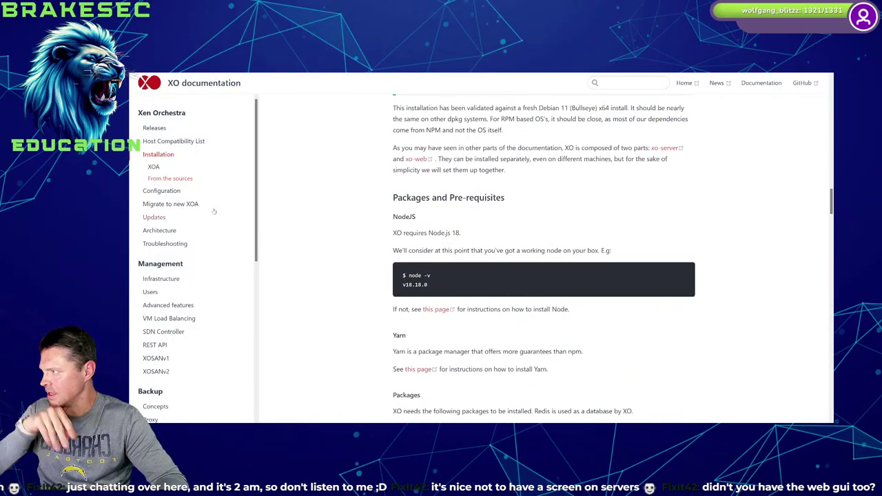
left_click(153, 167)
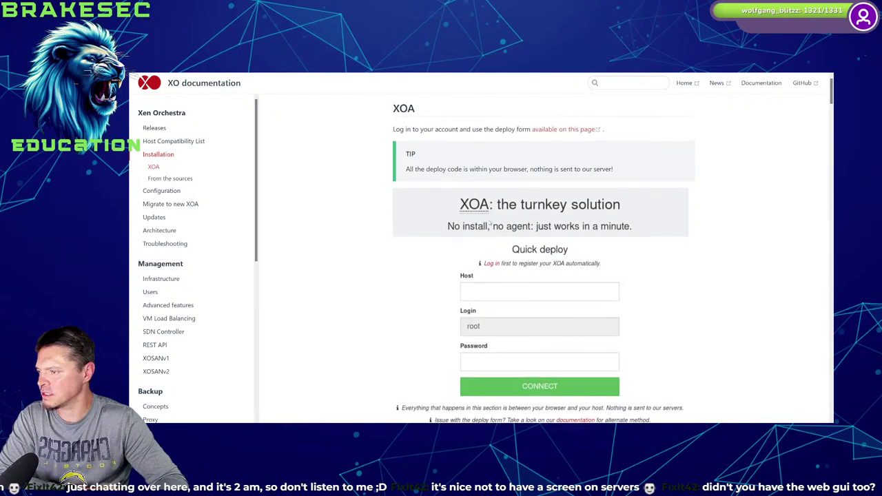
scroll(490, 225, "down", 5)
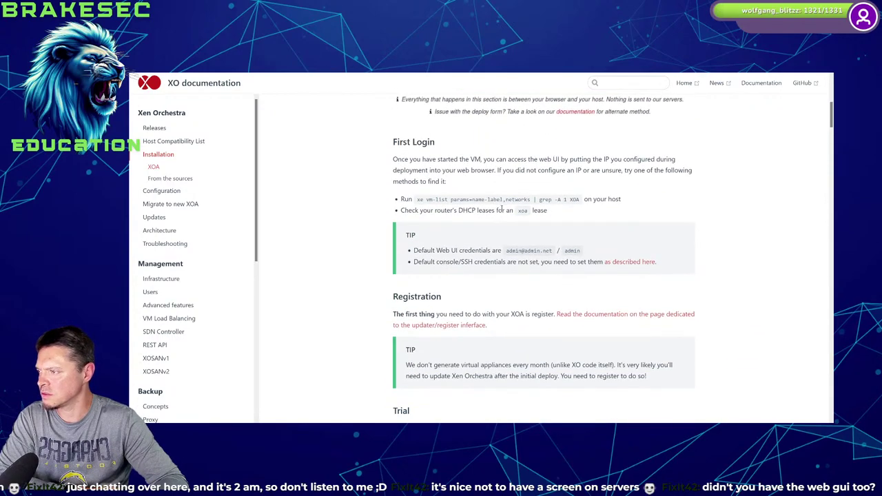
scroll(505, 207, "down", 2)
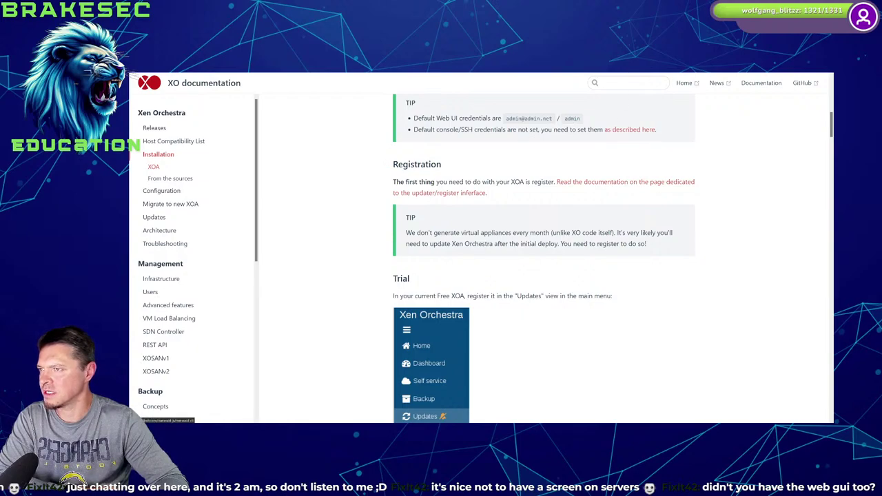
key("ctrl+Tab")
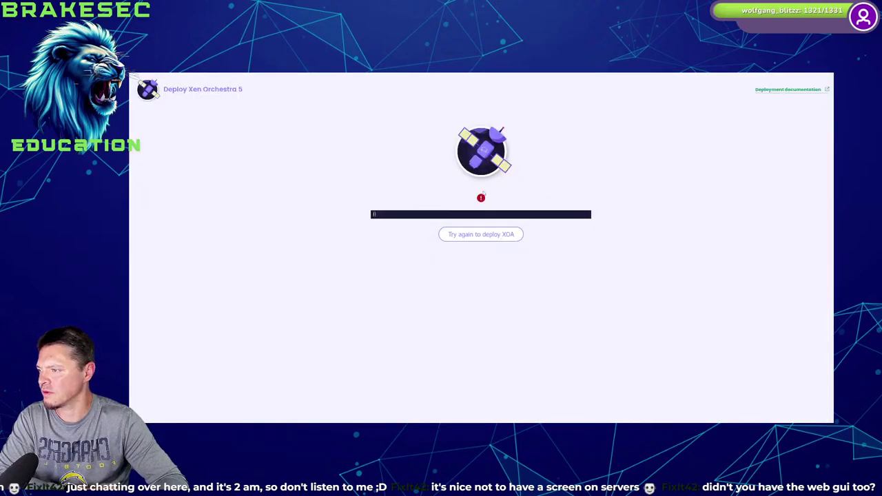
Step: Clear the SSH account login and password, redeploy, and retry after the deploy fails again
left_click(471, 237)
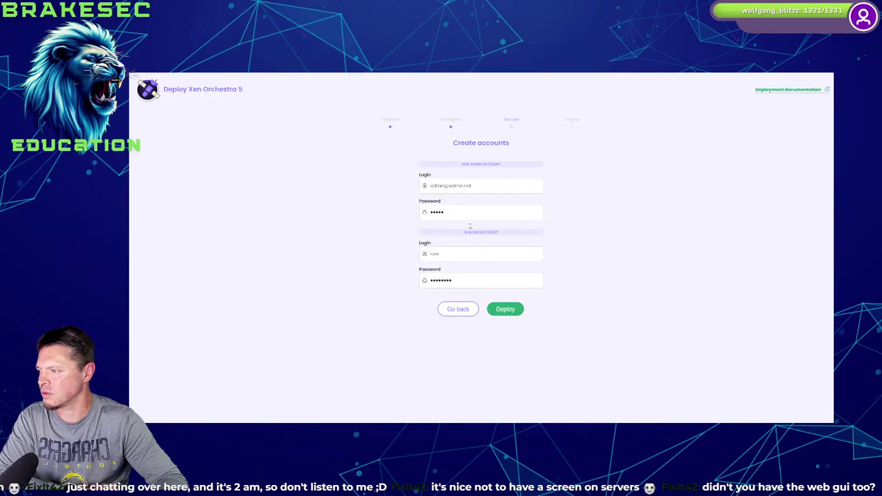
double_click(463, 277)
key("BackSpace")
double_click(457, 254)
key("BackSpace")
left_click(562, 279)
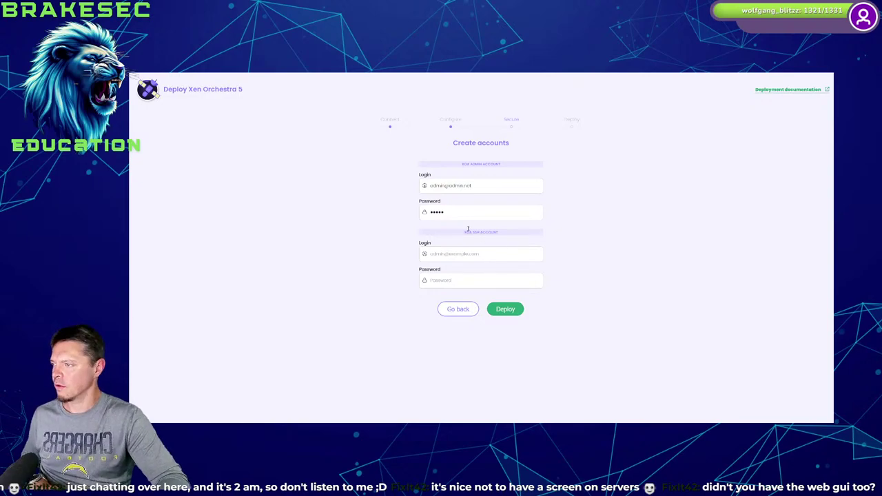
left_click(502, 308)
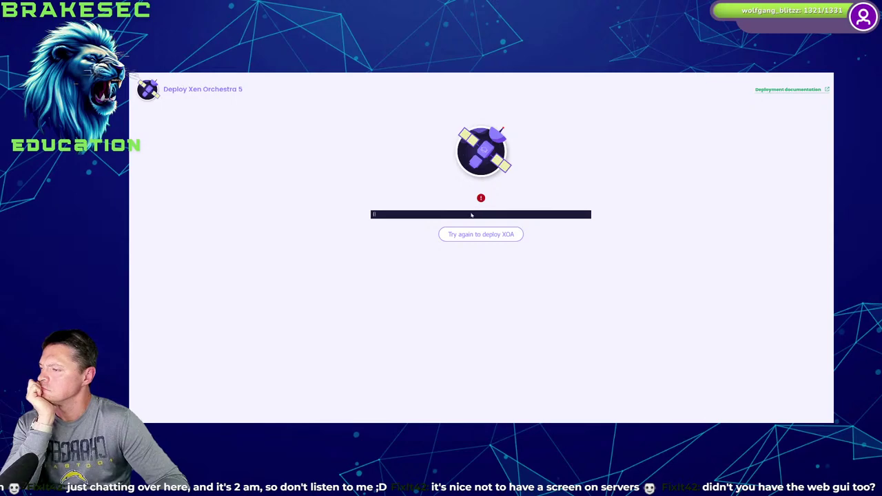
left_click(472, 235)
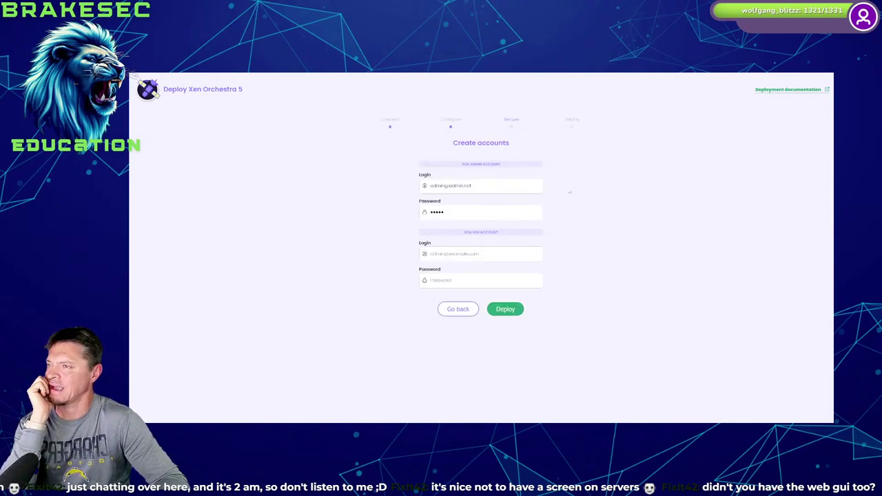
Step: Review the XO docs' 'Set or recover XOA VM password' troubleshooting notes, then return to the wizard
key("alt+Tab")
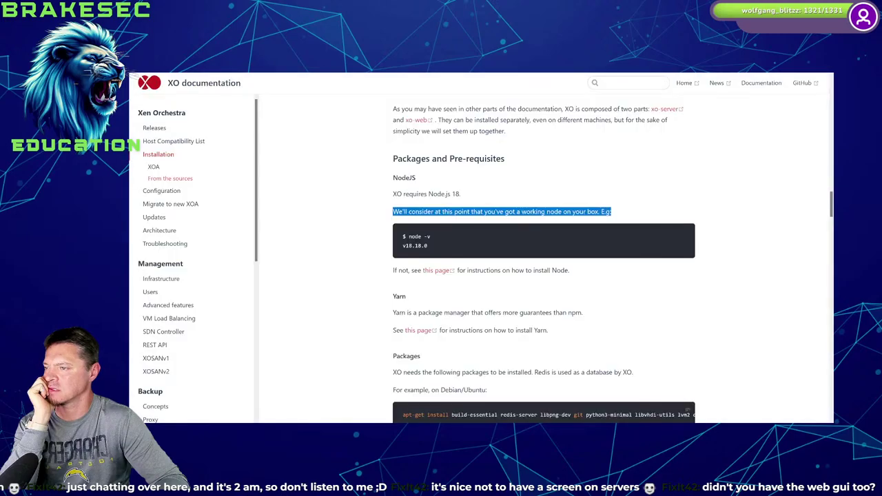
scroll(544, 262, "up", 10)
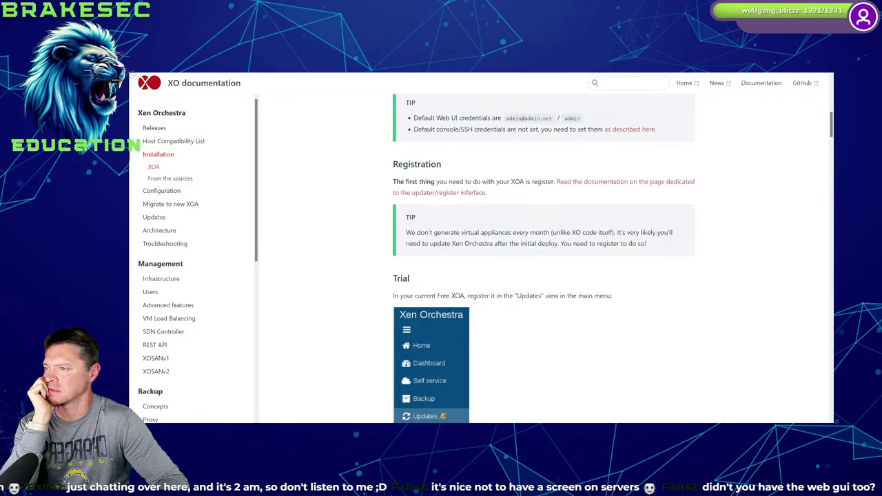
scroll(627, 138, "down", 10)
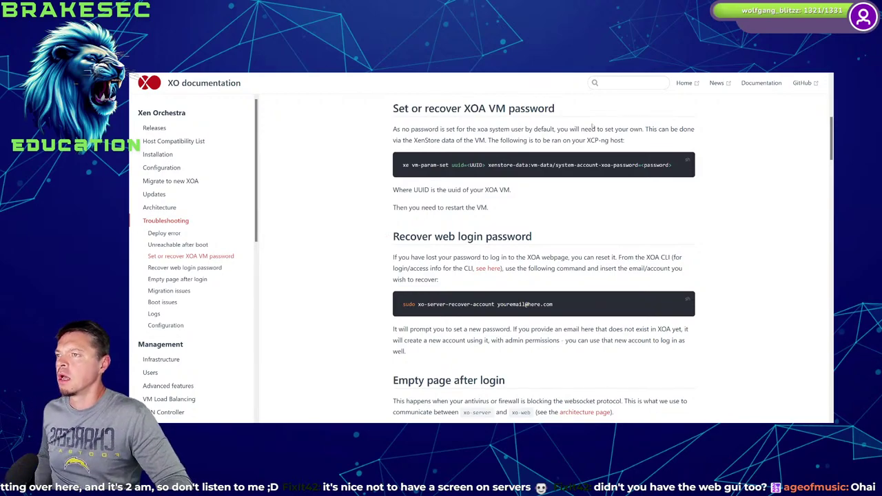
key("alt+Tab")
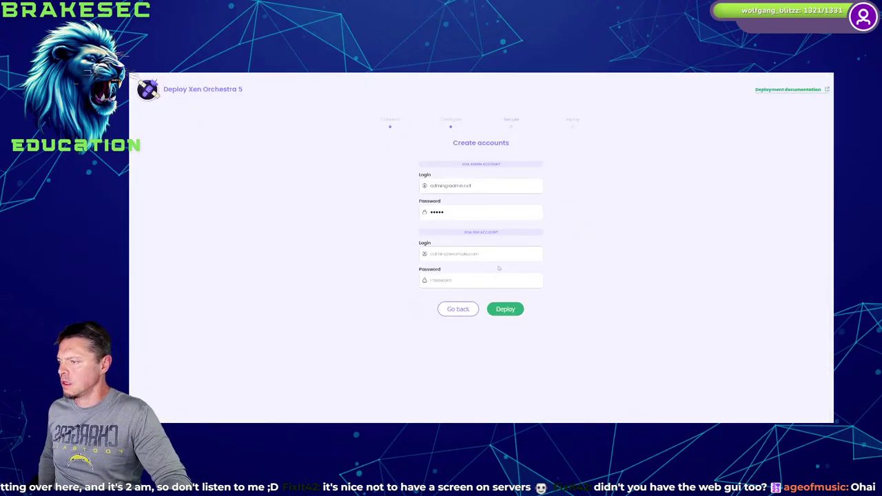
Step: Fill in the XOA SSH account with login 'xoa' and a password
left_click(496, 256)
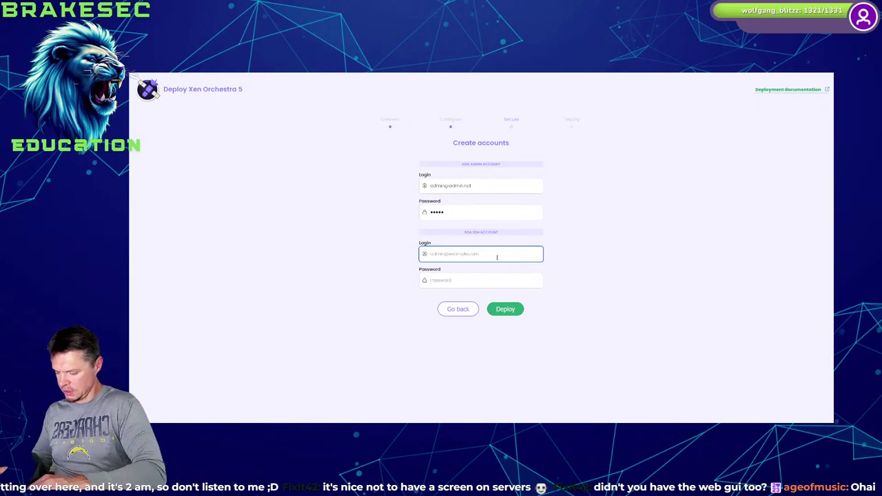
type("xoa")
key("Tab")
type("x")
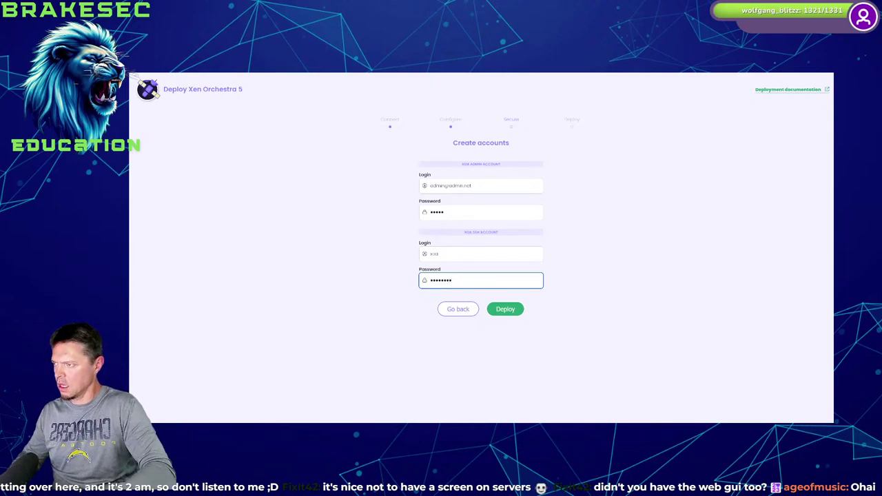
Step: Deploy XOA, retry after the failure, then step back to server configuration
left_click(517, 312)
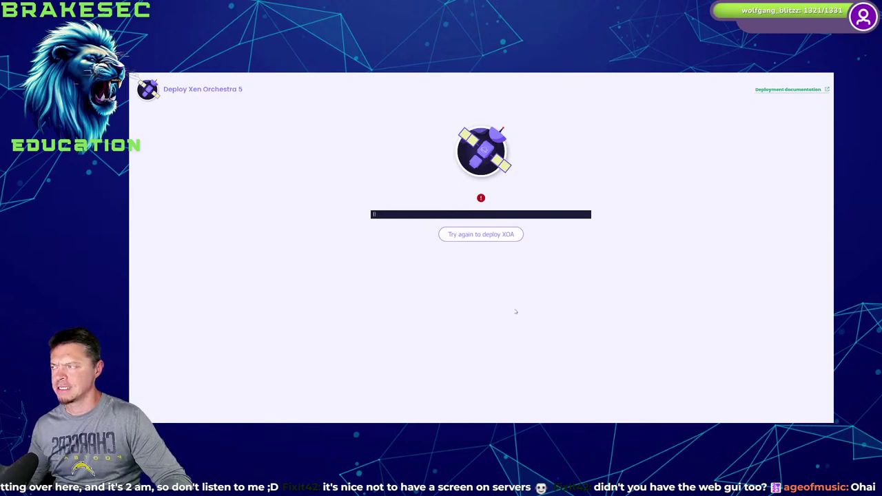
left_click(505, 240)
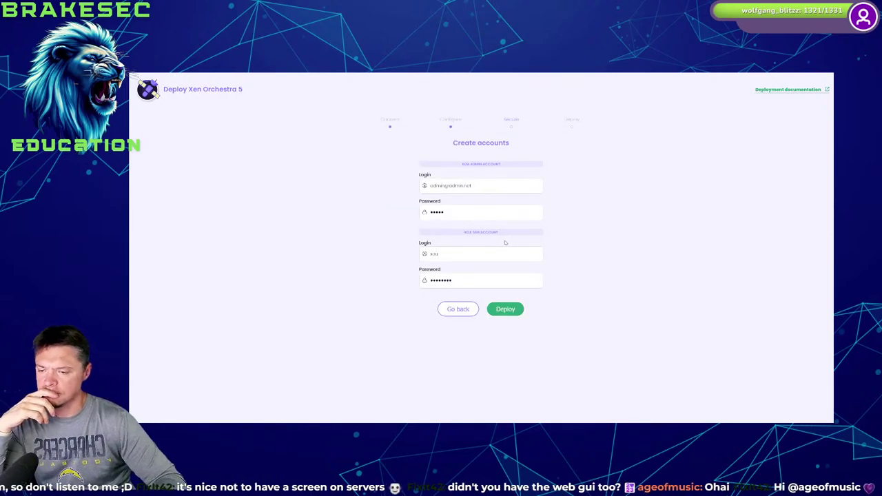
left_click(459, 309)
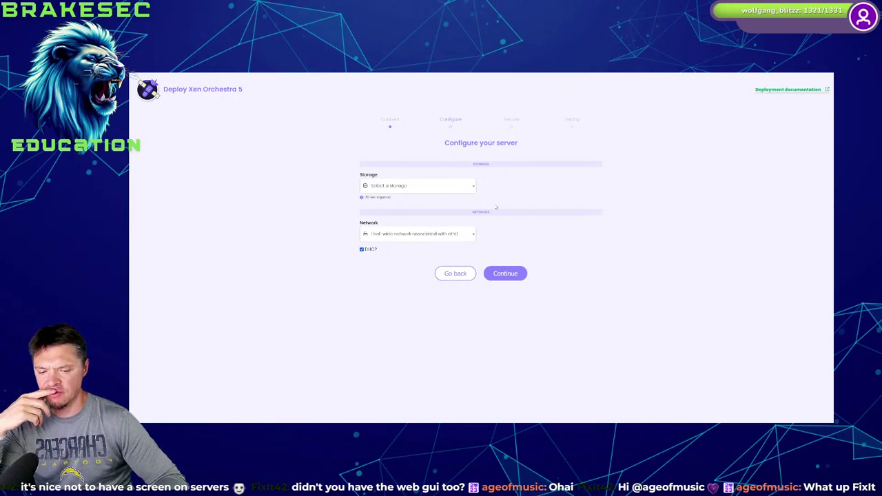
Step: Return to the primary host connection and resubmit it with login 'root' and the host password
left_click(468, 273)
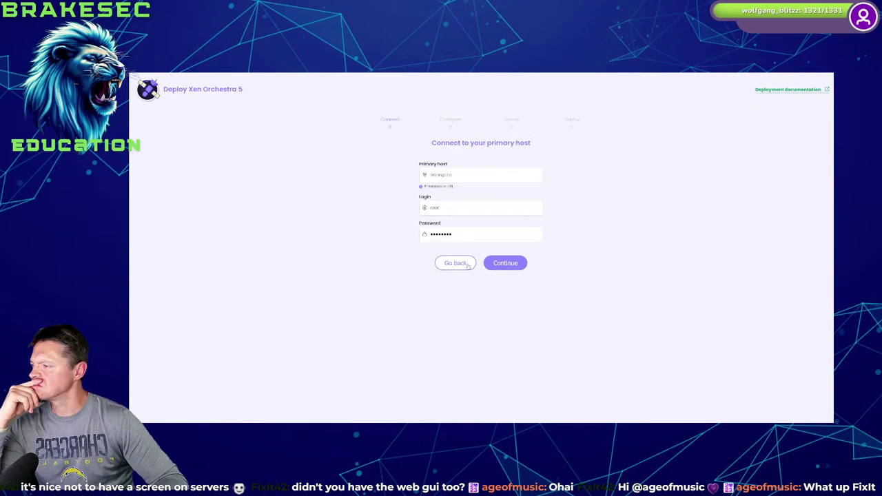
left_click(502, 264)
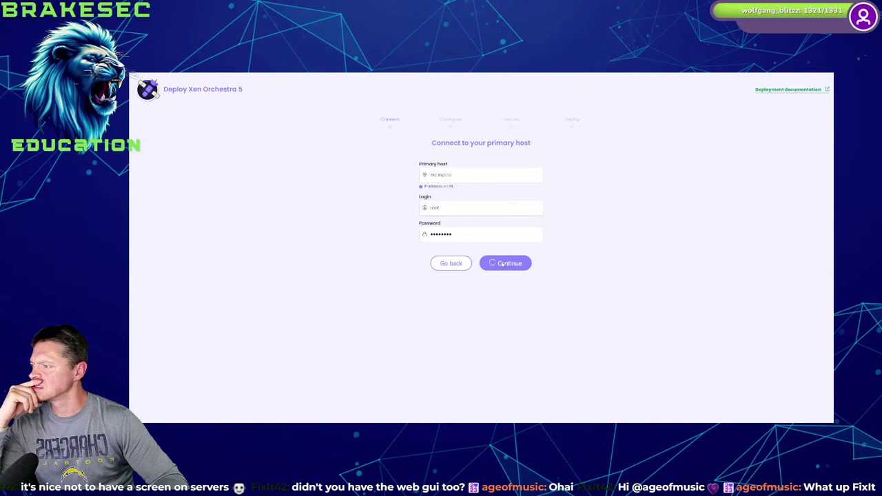
left_click(470, 238)
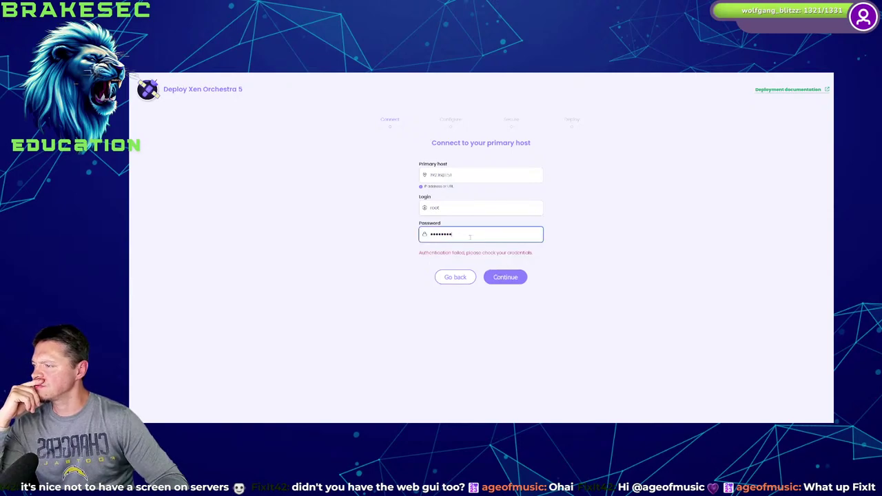
key("ctrl+a")
left_click(467, 211)
key("ctrl+a")
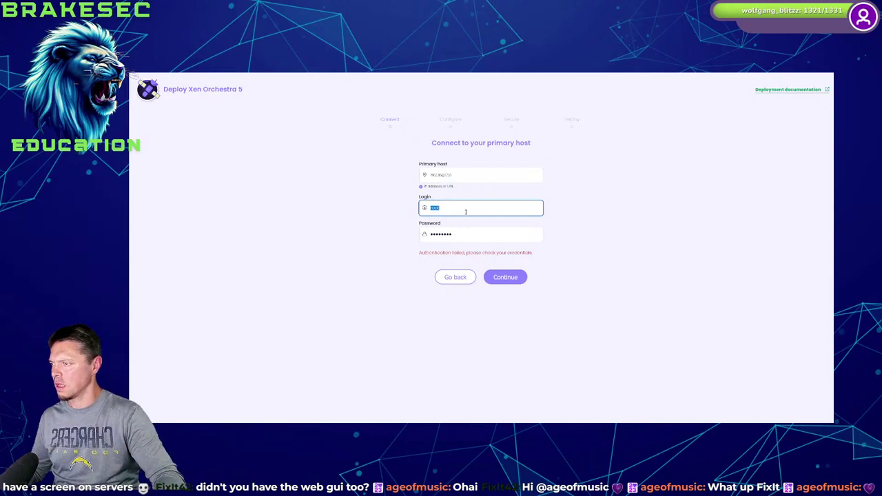
type("root")
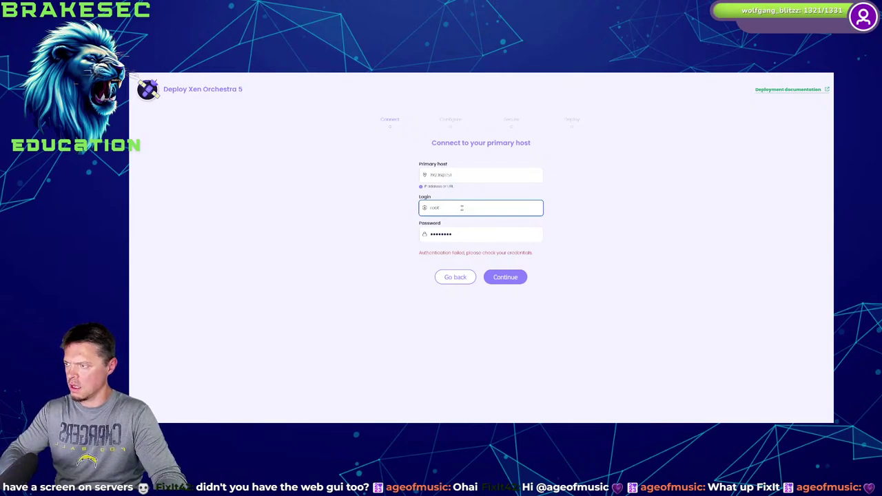
key("Tab")
type("••")
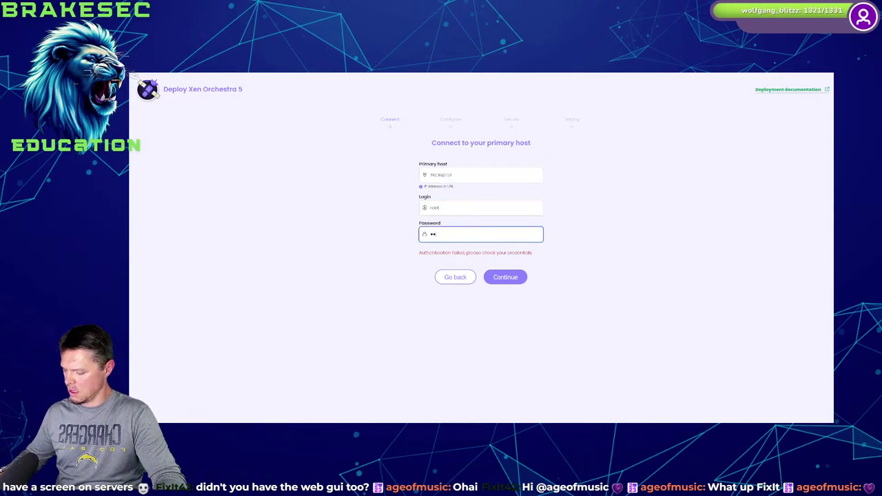
left_click(497, 272)
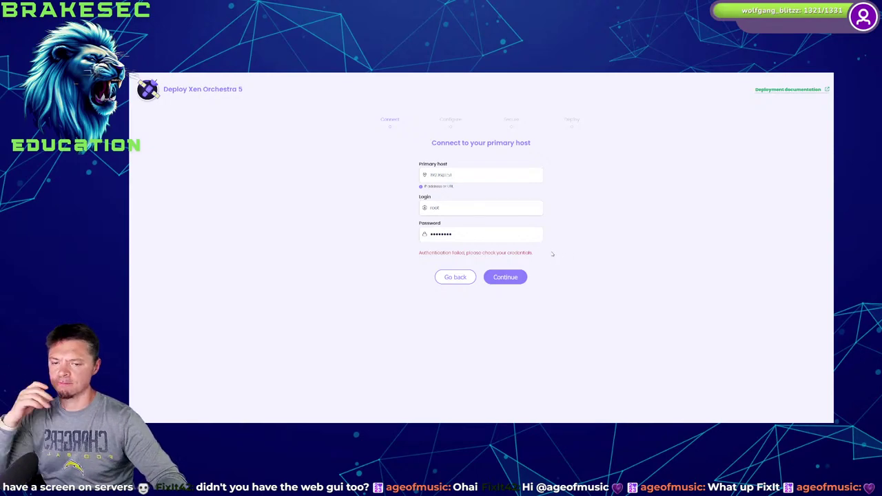
Step: Re-enter the host password after authentication fails, then reload the wizard with F5
left_click(480, 234)
key("ctrl+a")
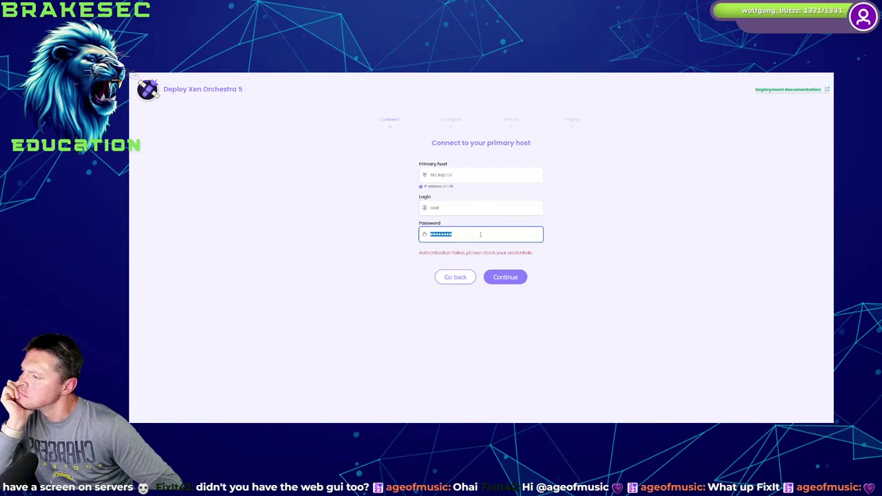
type("*******")
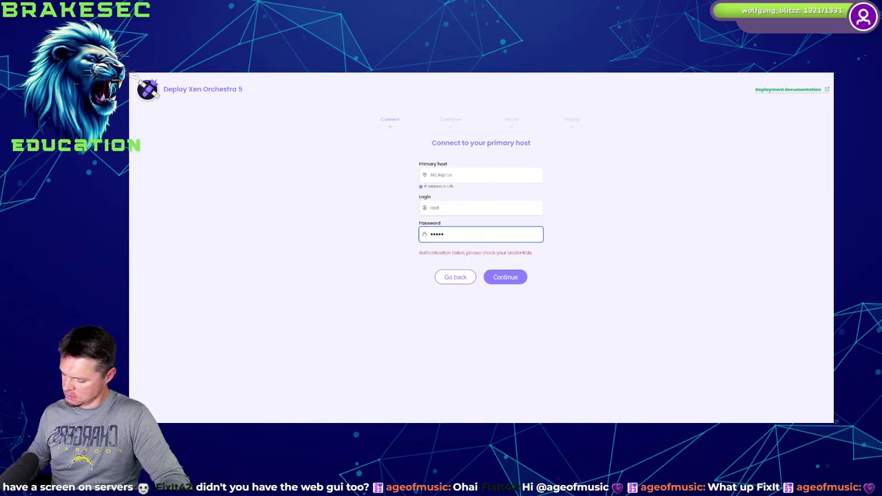
type("*")
left_click(474, 207)
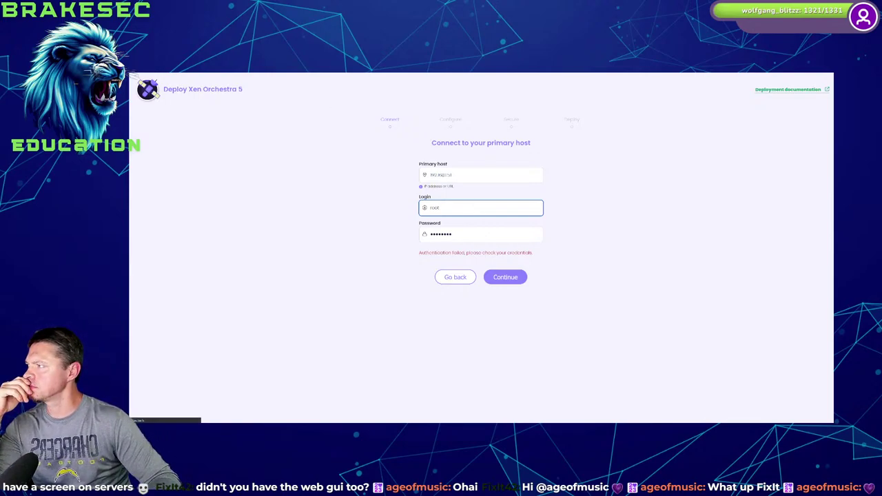
key("F5")
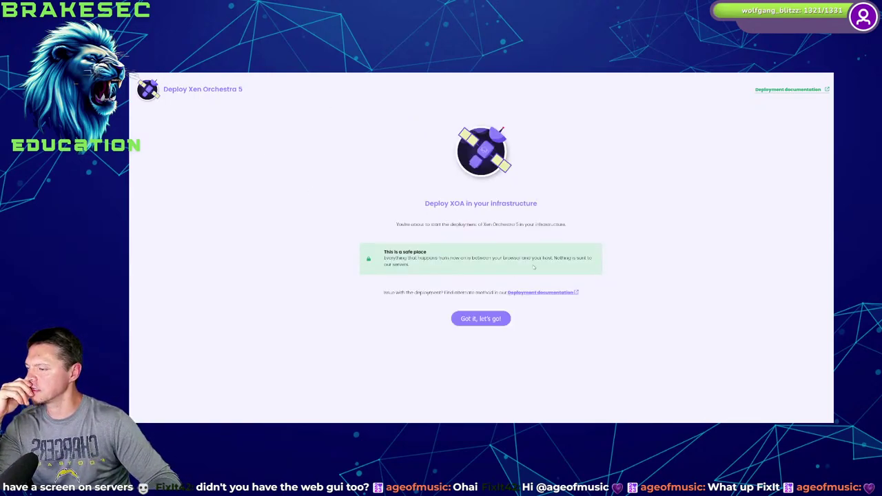
Step: Restart the wizard, connect to the primary host with its password, and accept storage and network settings
left_click(505, 316)
left_click(466, 232)
type("***")
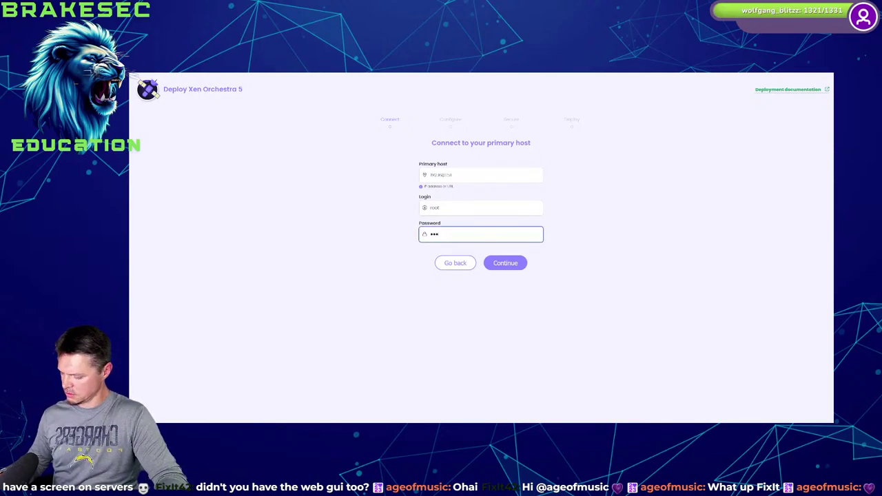
left_click(501, 267)
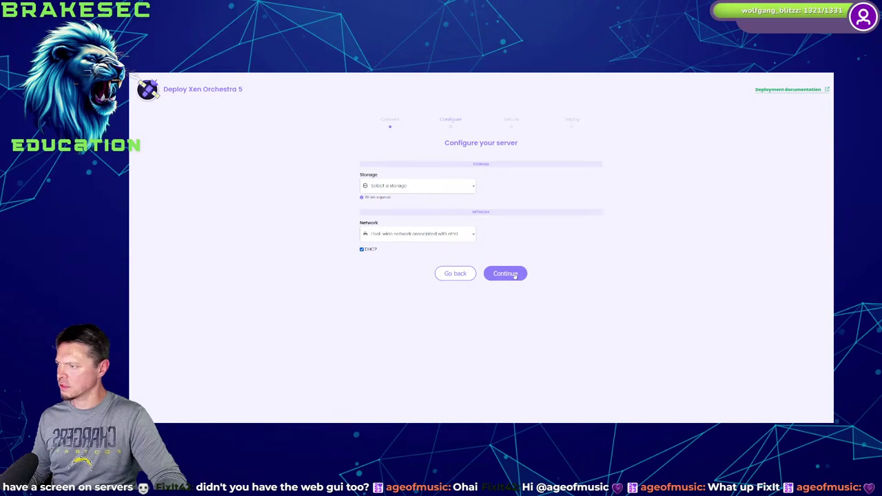
left_click(505, 273)
Step: Set the XOA admin and SSH account passwords, deploy, then switch to the Node.js page
left_click(469, 213)
type("p")
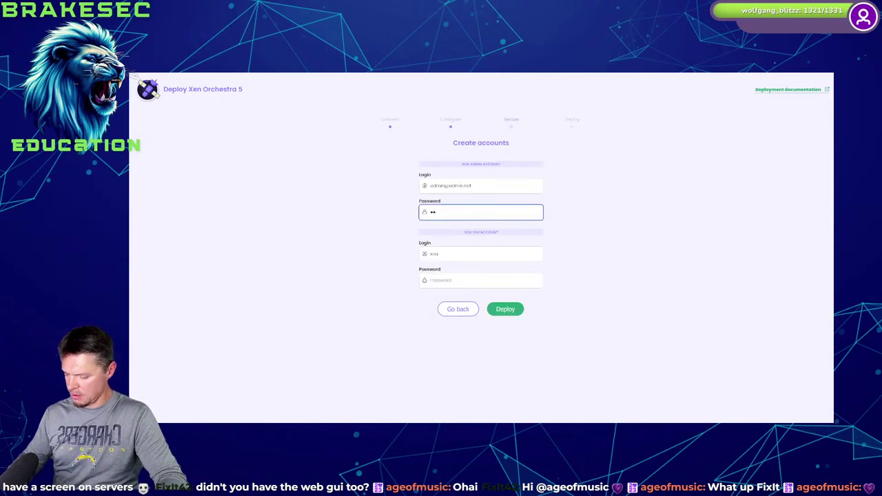
left_click(481, 279)
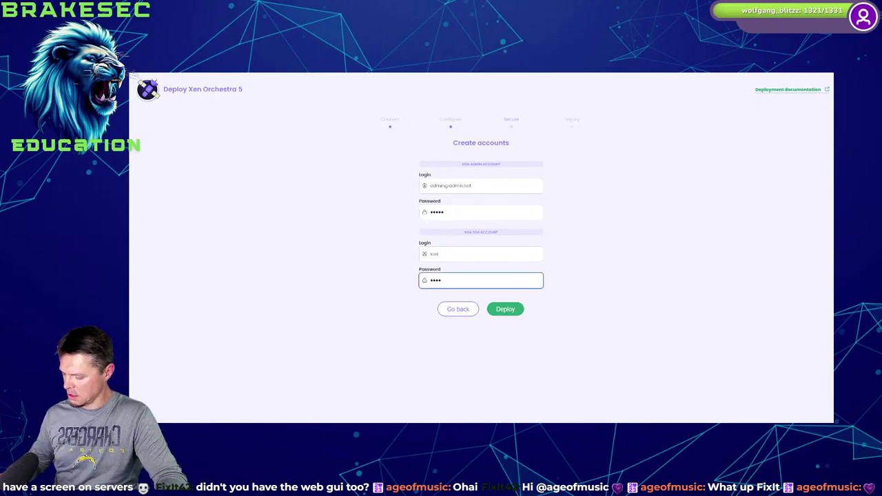
left_click(505, 309)
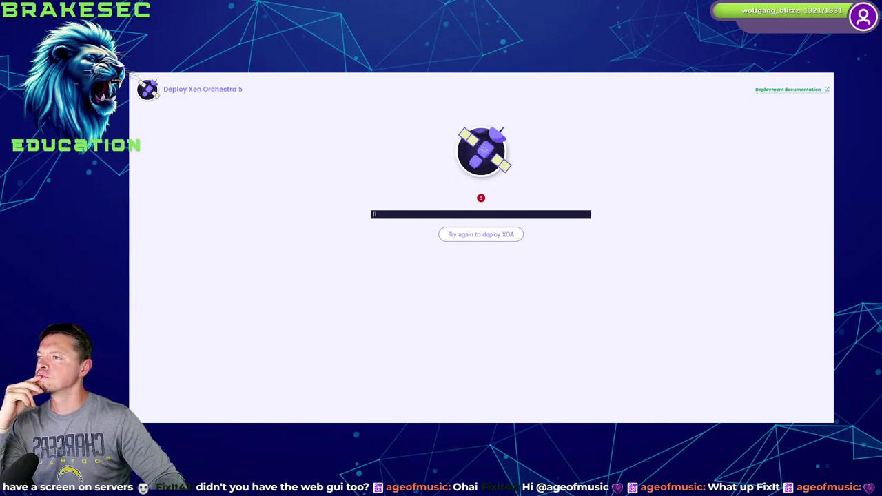
key("alt+Tab")
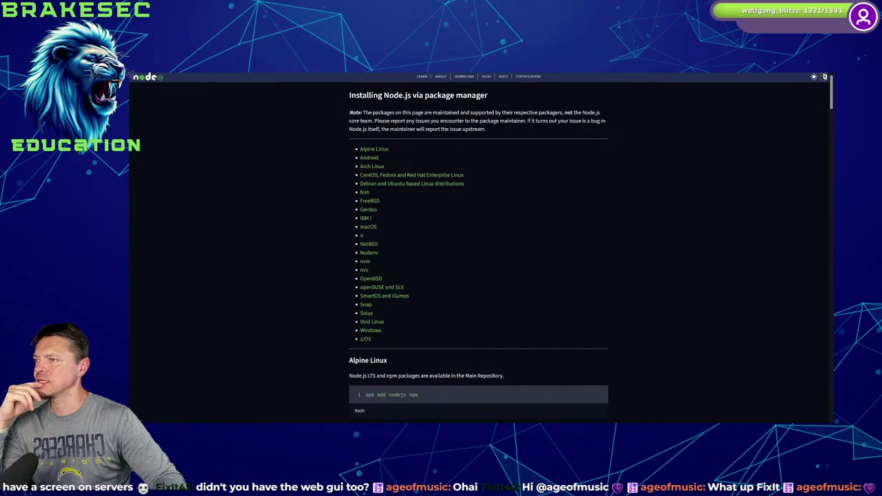
Step: Switch away from the Node.js package-manager page back toward the XO documentation
key("alt+Tab")
key("alt+Tab")
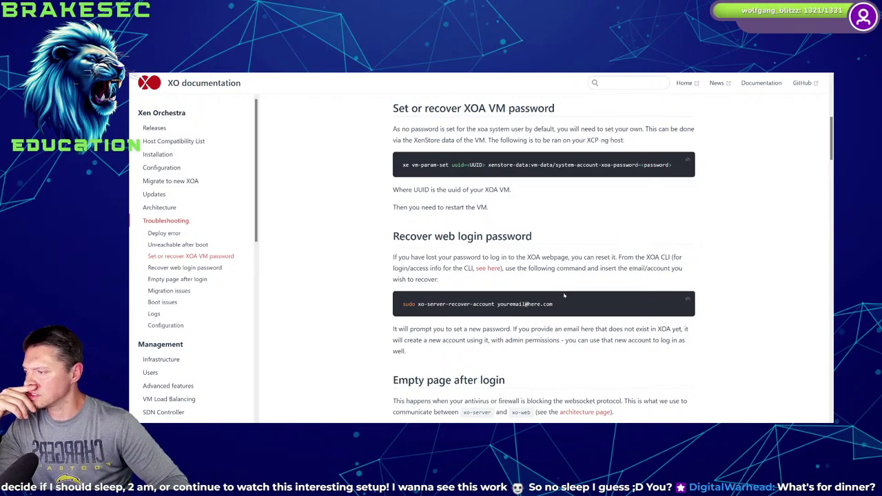
Step: Scroll the Troubleshooting page past Migration issues down to the Boot issues and Logs sections
scroll(562, 299, "down", 3)
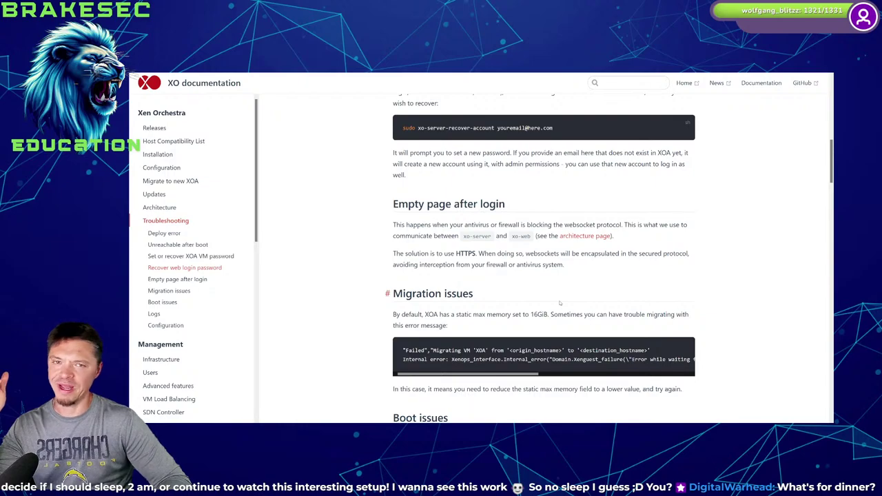
scroll(559, 303, "down", 2)
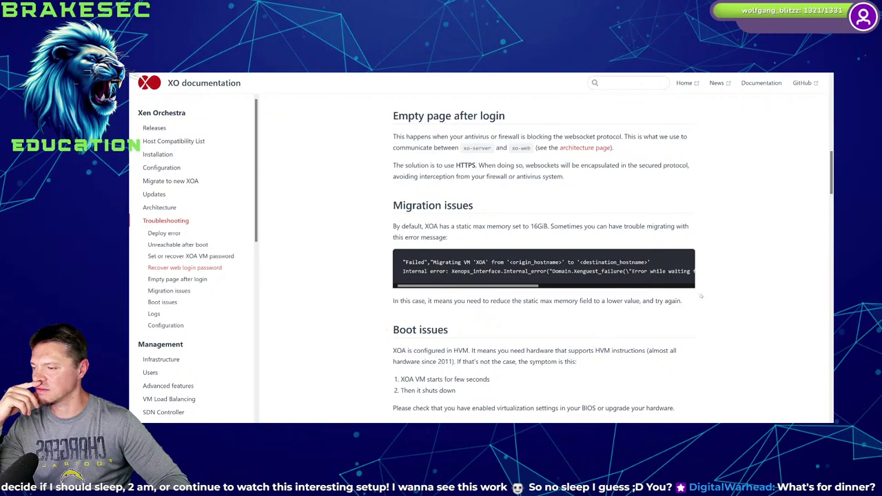
scroll(700, 296, "down", 3)
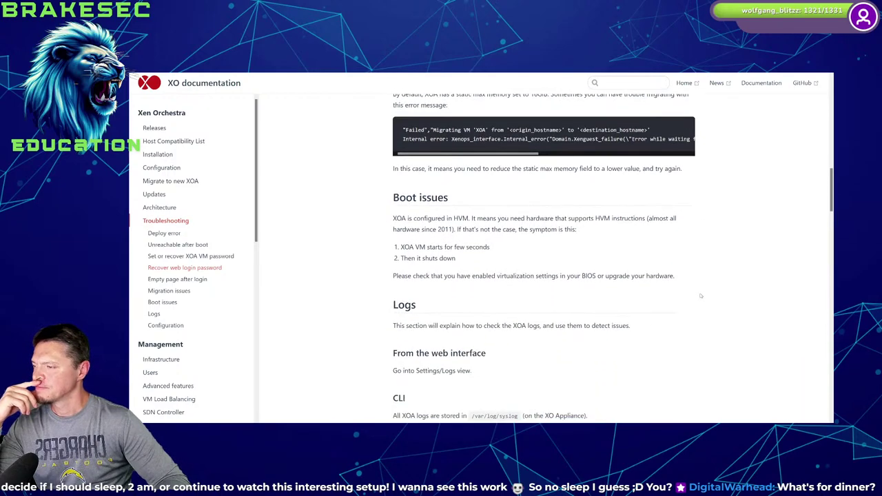